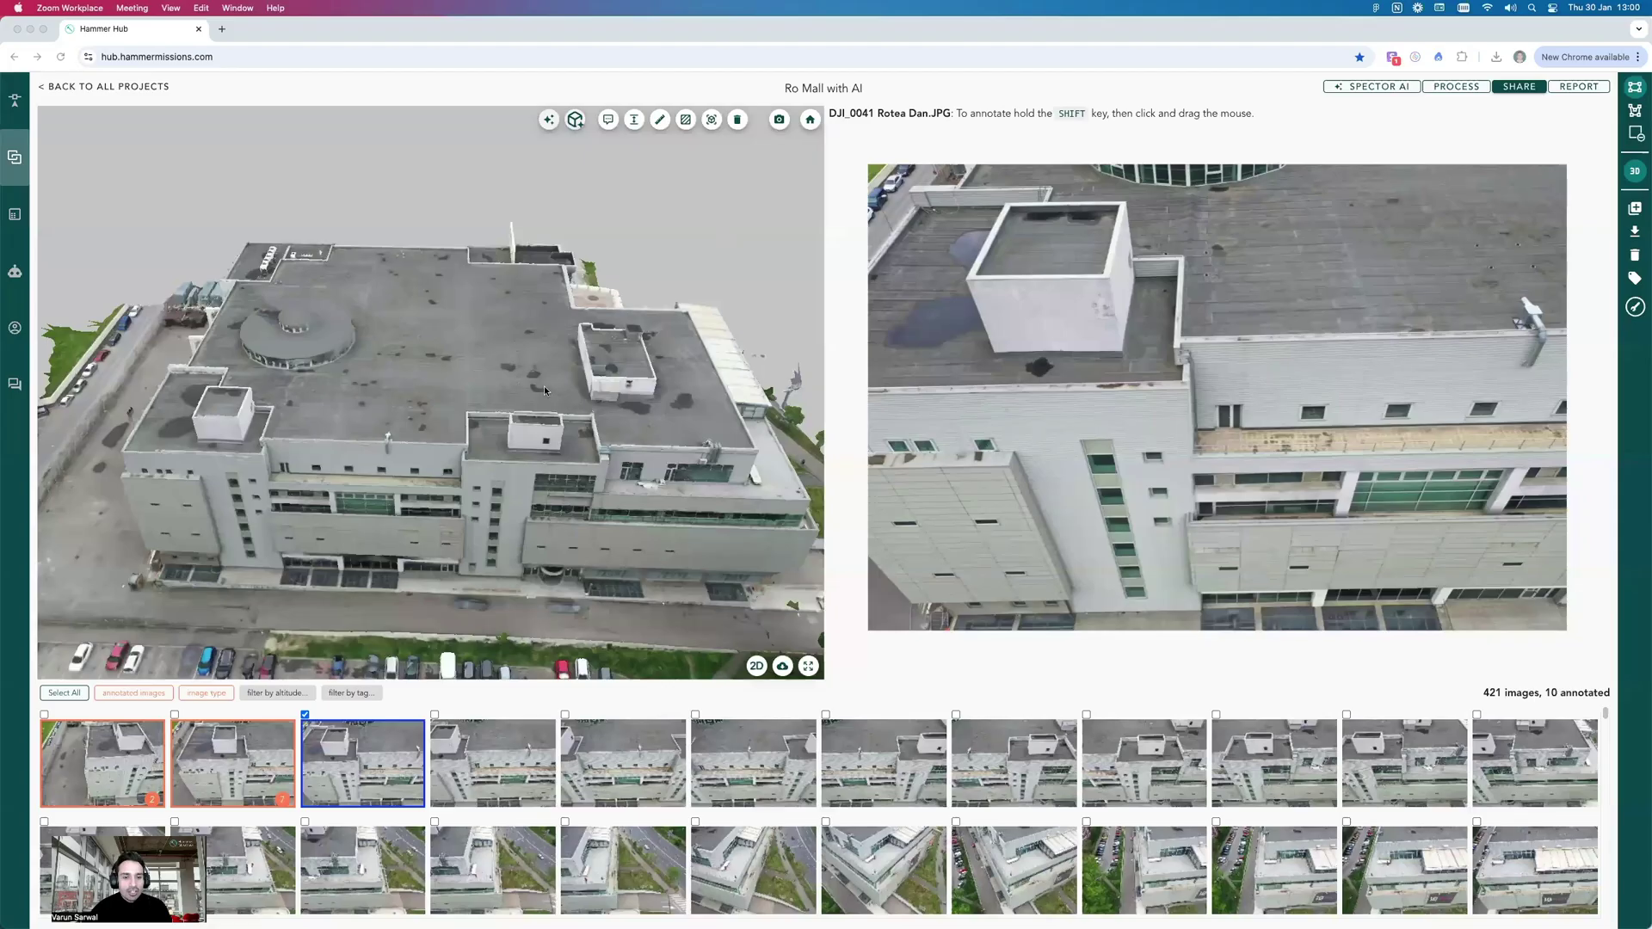
- Examine the mall's roof, rooftop structures and entrance canopy in the 3D model from above and from several sides
left_click_drag(493, 390, 485, 311)
scroll(413, 421, "up", 5)
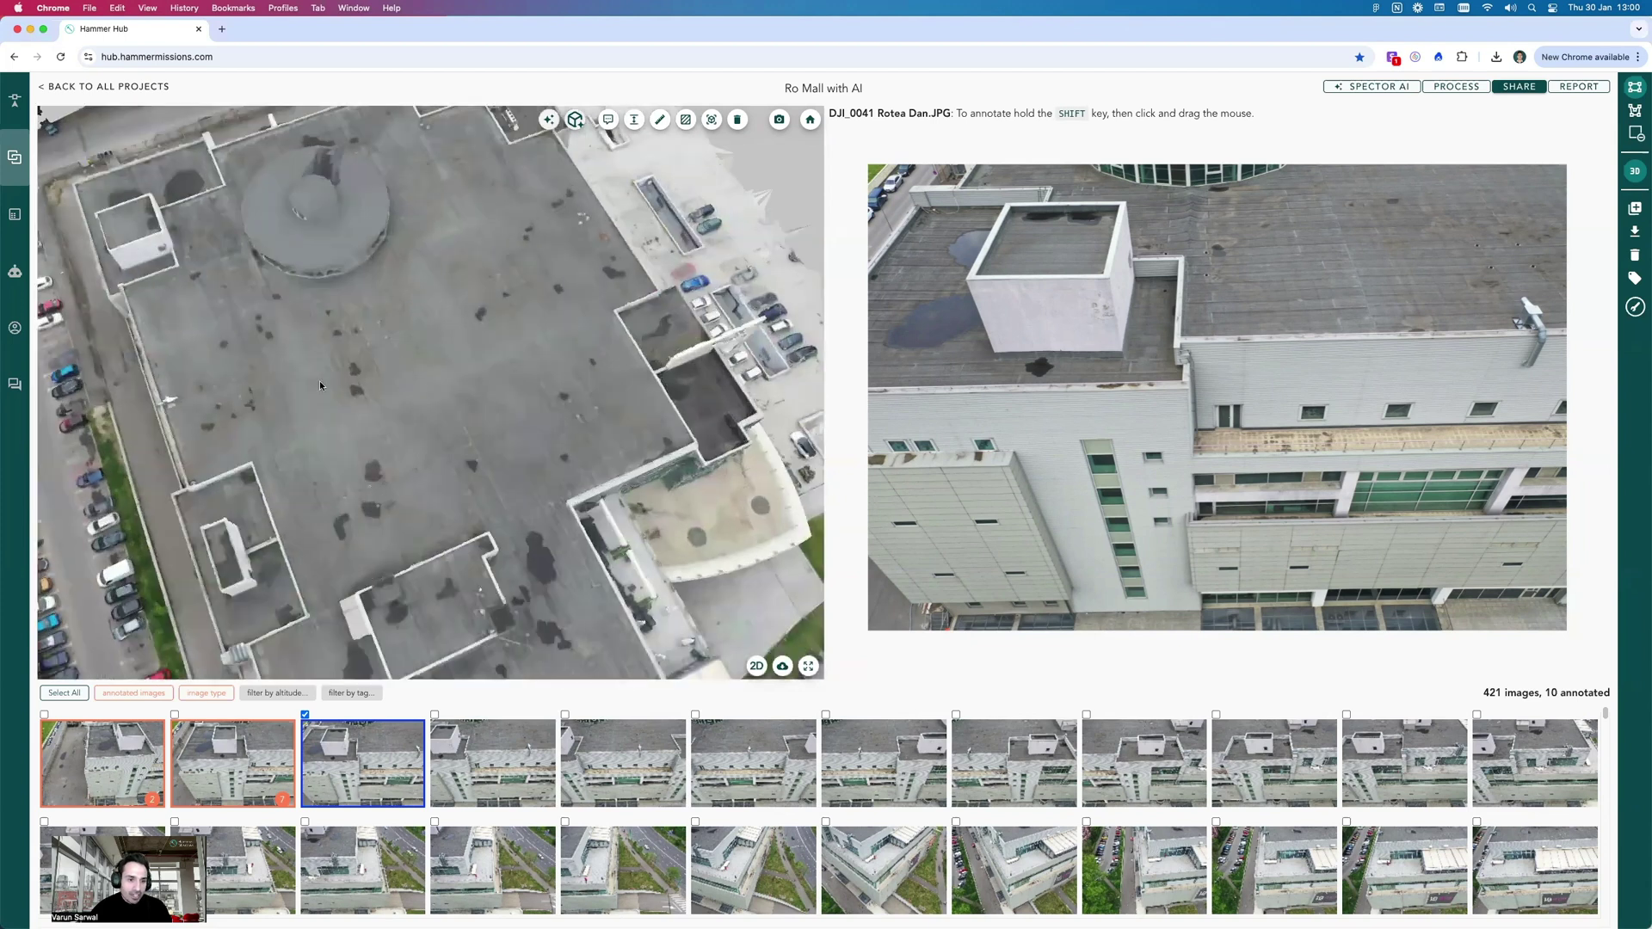
scroll(505, 391, "up", 2)
mouse_move(387, 431)
left_mouse_down()
mouse_move(305, 370)
mouse_move(301, 322)
mouse_move(404, 415)
left_mouse_up()
left_click_drag(498, 308, 594, 449)
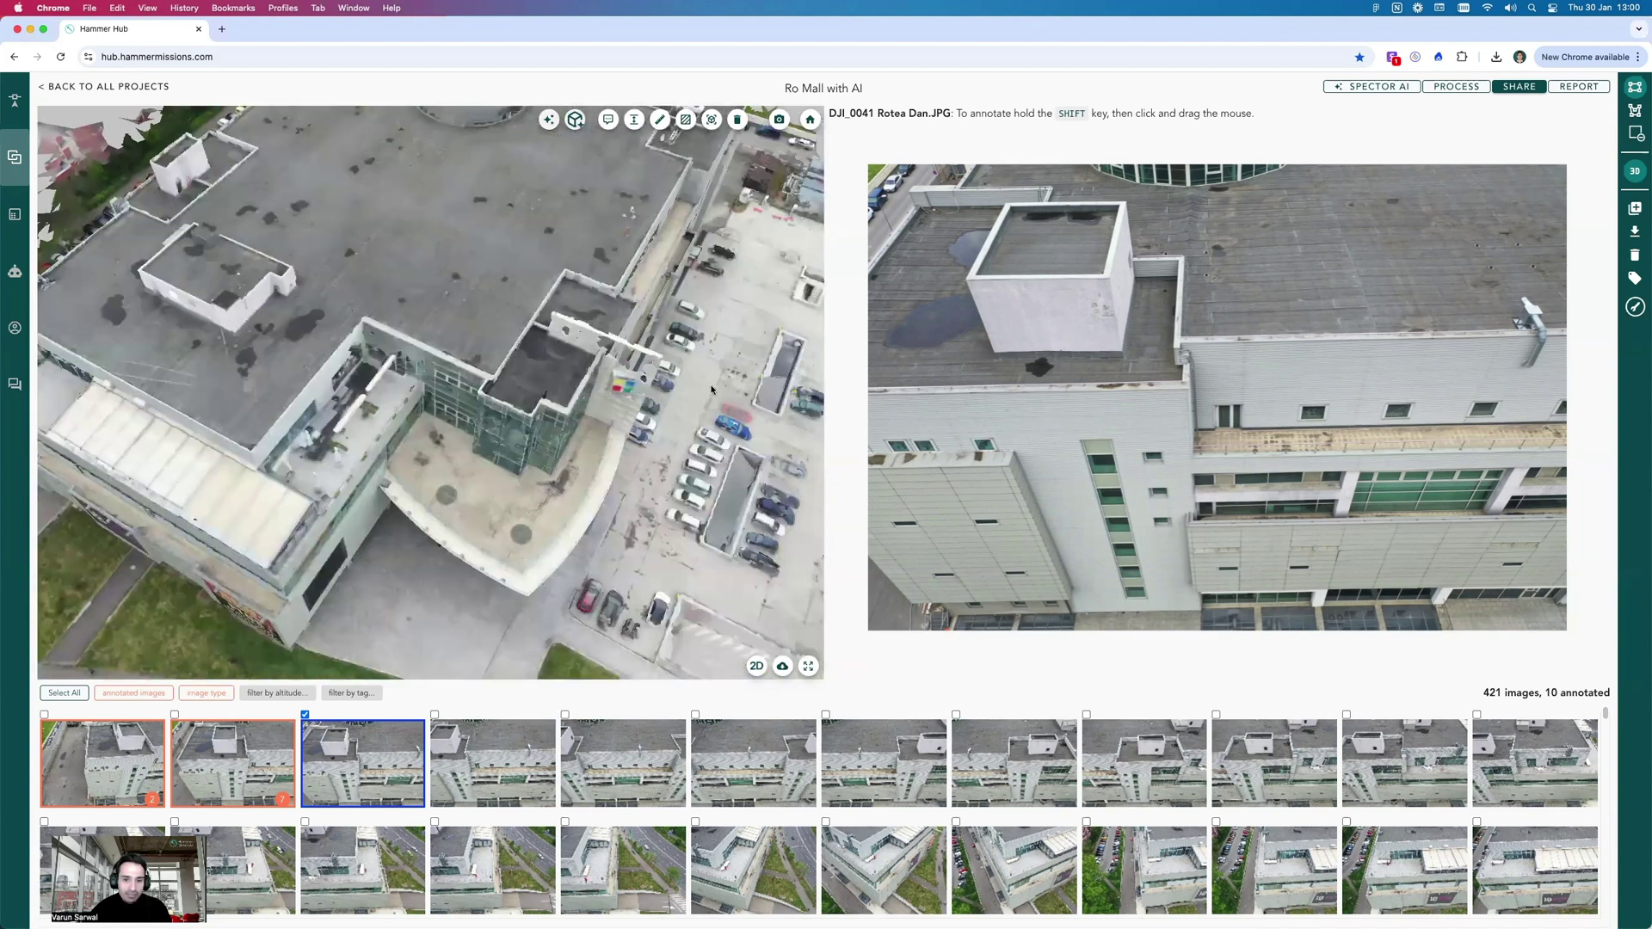
left_click_drag(704, 387, 655, 394)
left_click_drag(611, 479, 525, 558)
left_click_drag(546, 449, 698, 379)
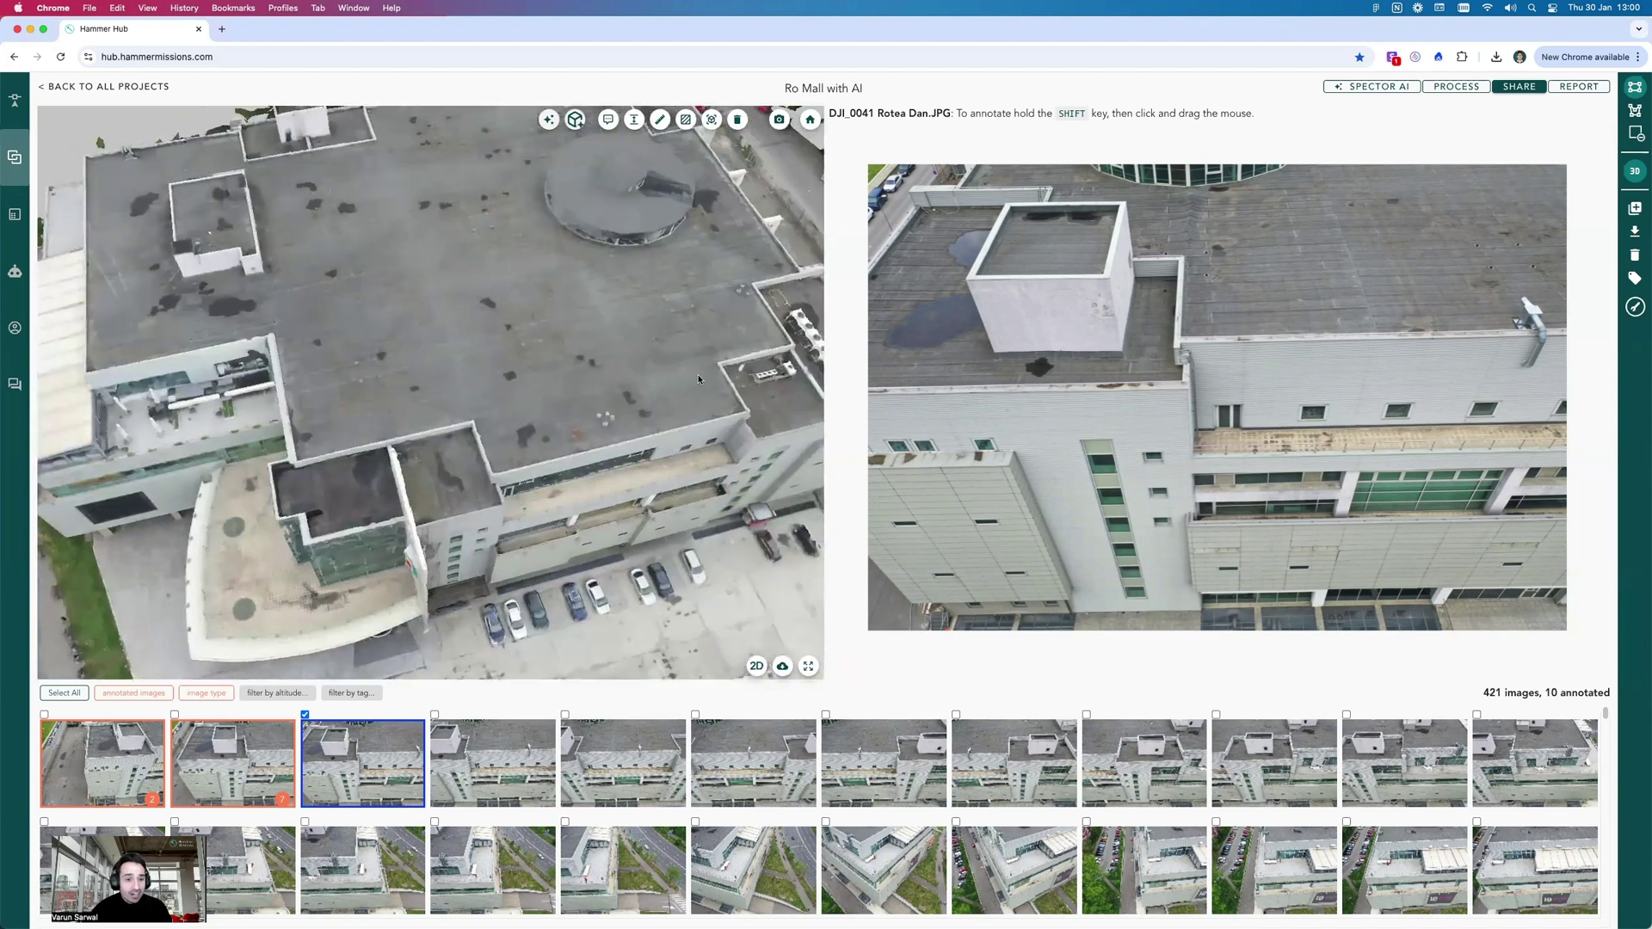
left_click_drag(595, 345, 394, 164)
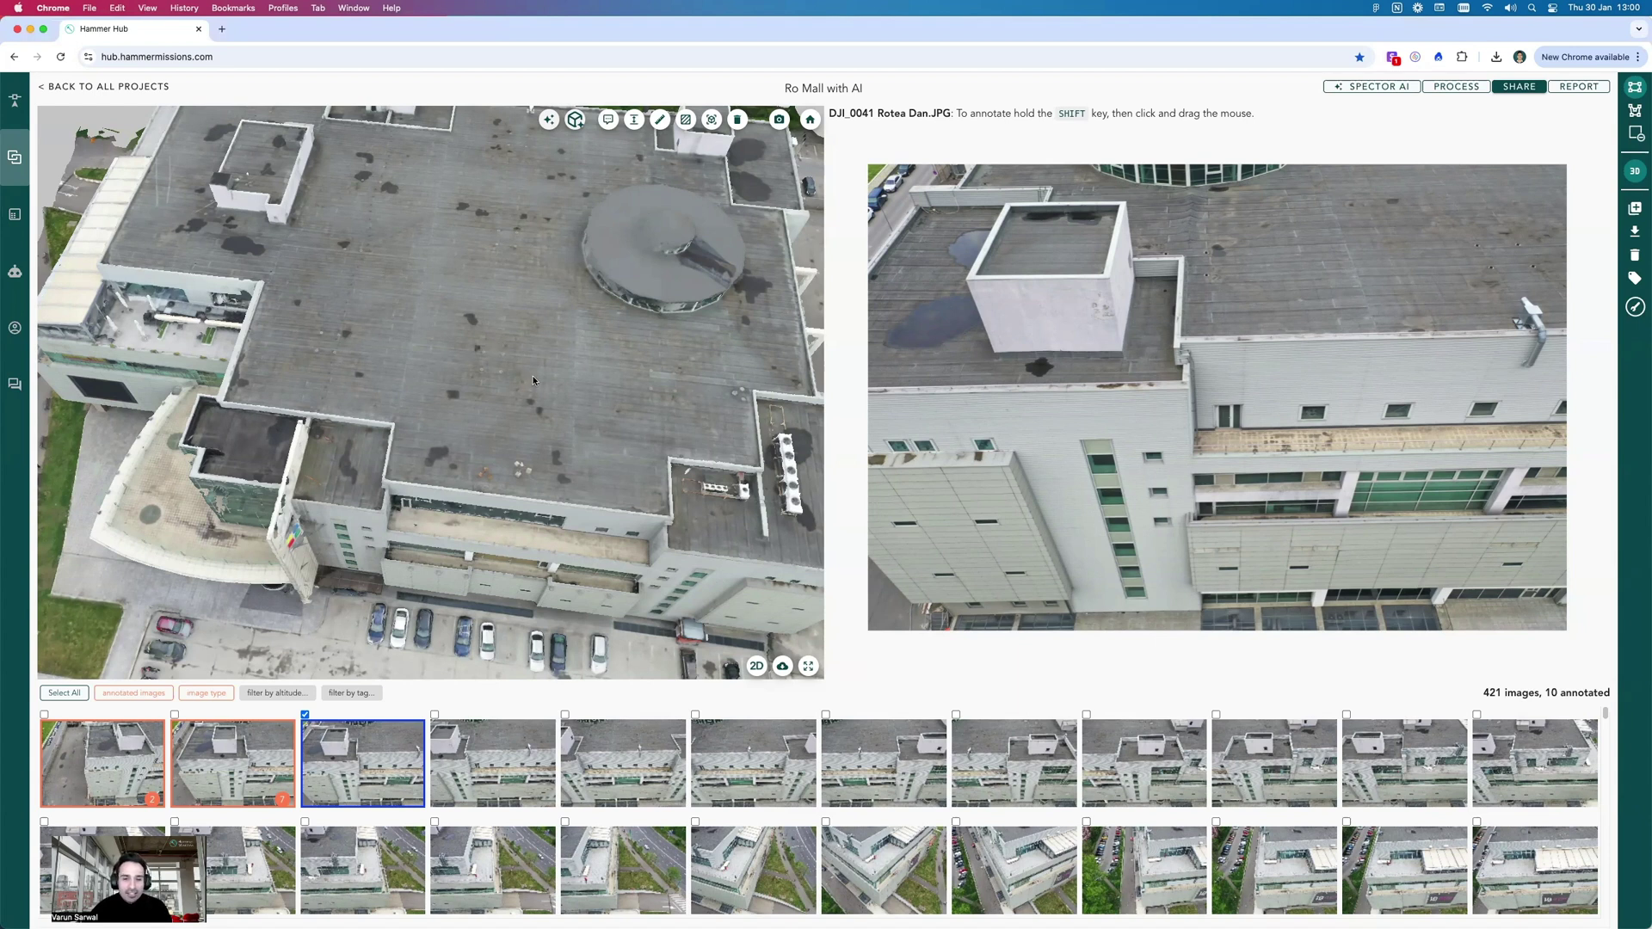
- Show the captured image positions over the 3D model and examine how they surround the building
left_click_drag(510, 385, 714, 344)
left_click(779, 120)
left_click(792, 166)
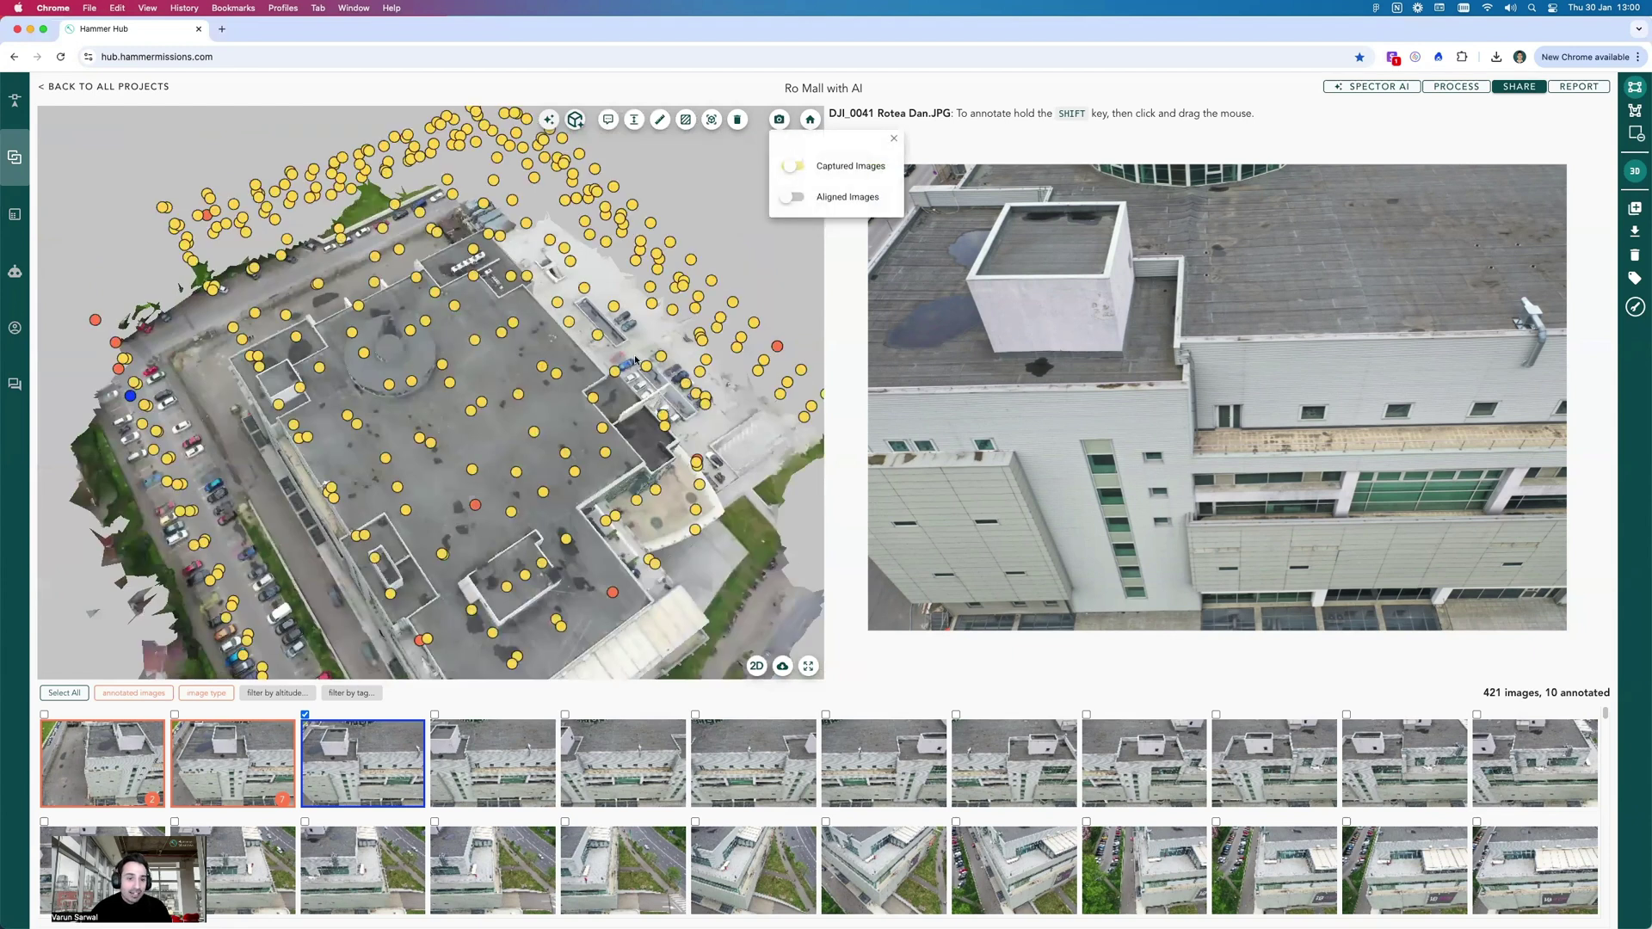
left_click_drag(447, 327, 663, 335)
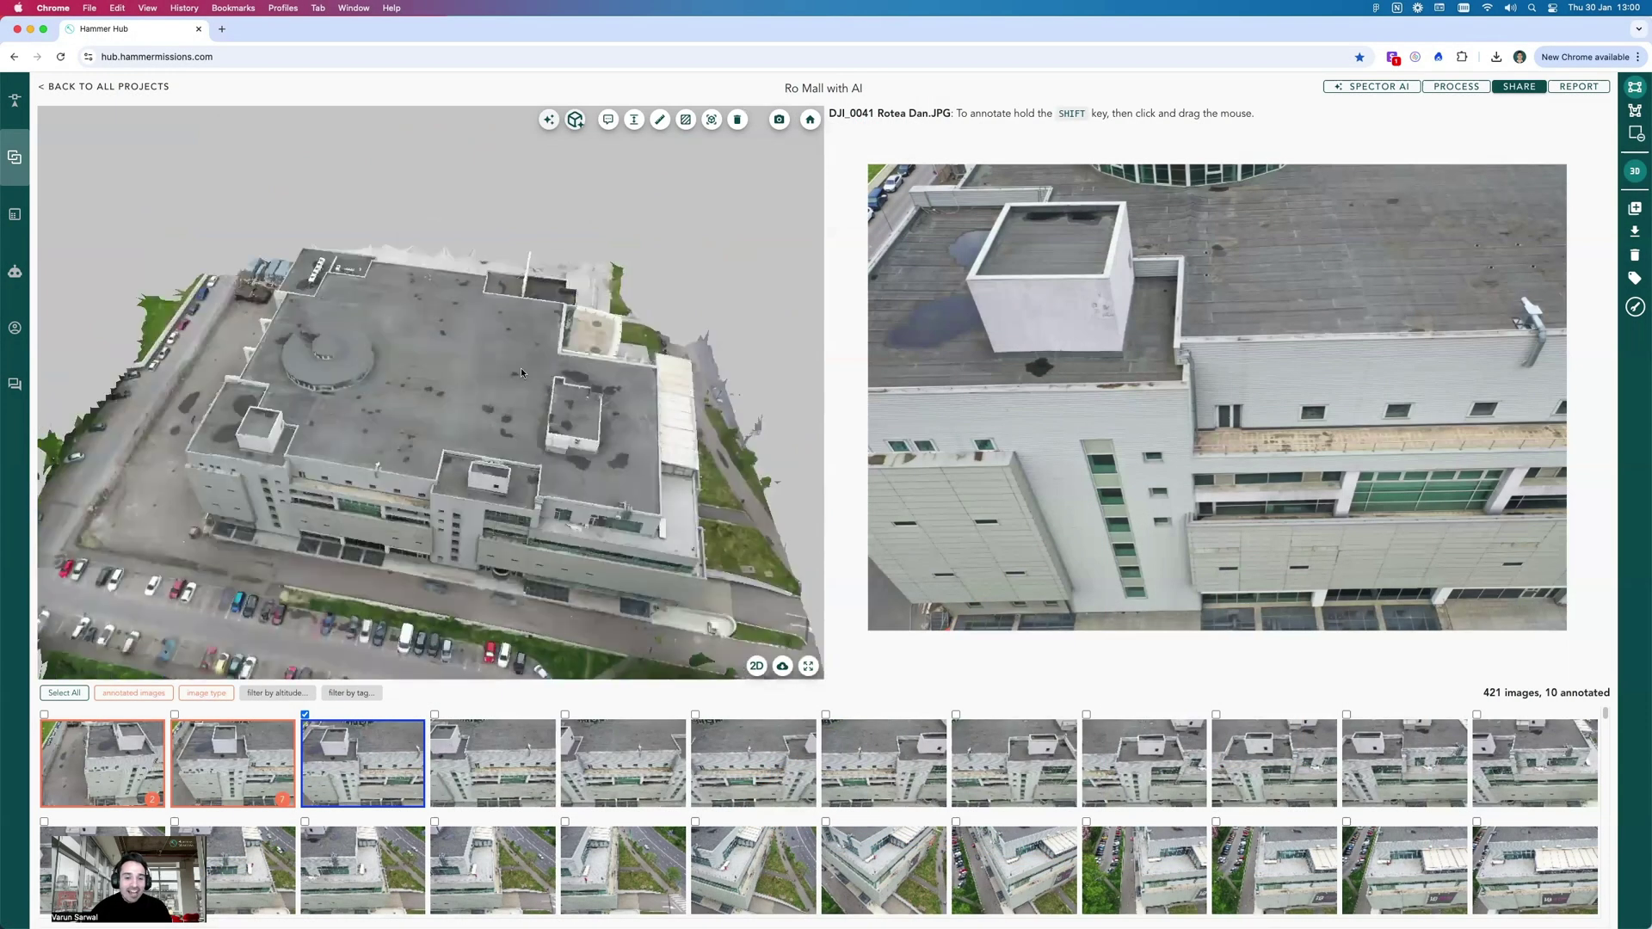
- Review the whole building in the 3D model, browse the image gallery and highlight the image and annotation count
left_click_drag(522, 372, 594, 343)
scroll(558, 360, "up", 6)
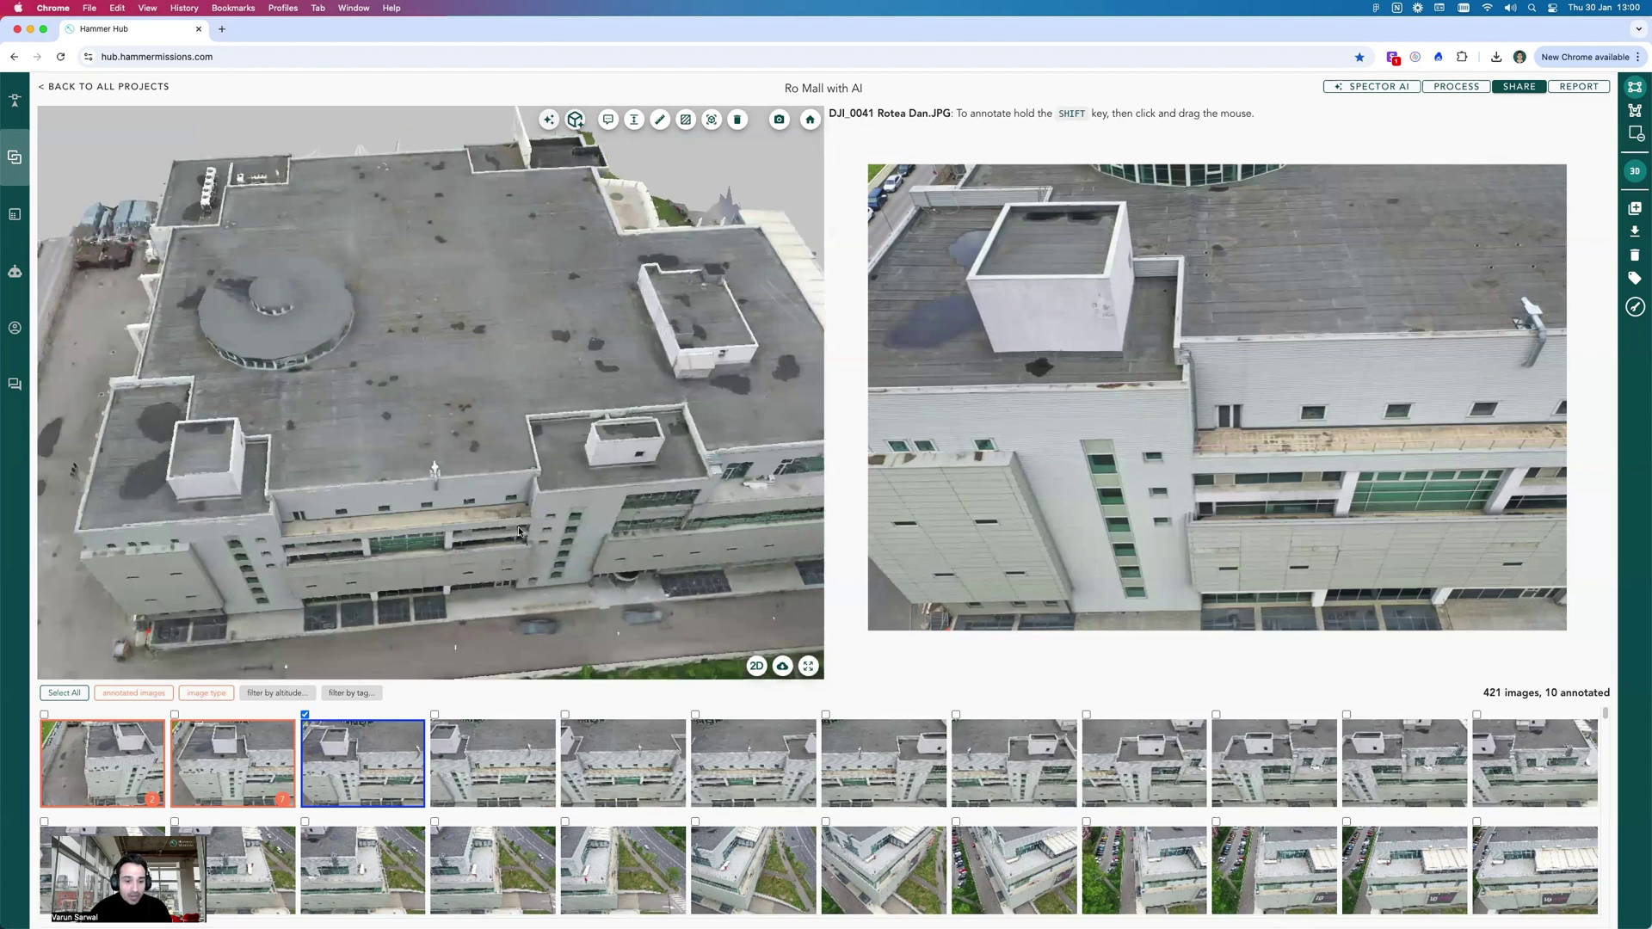
scroll(339, 791, "down", 5)
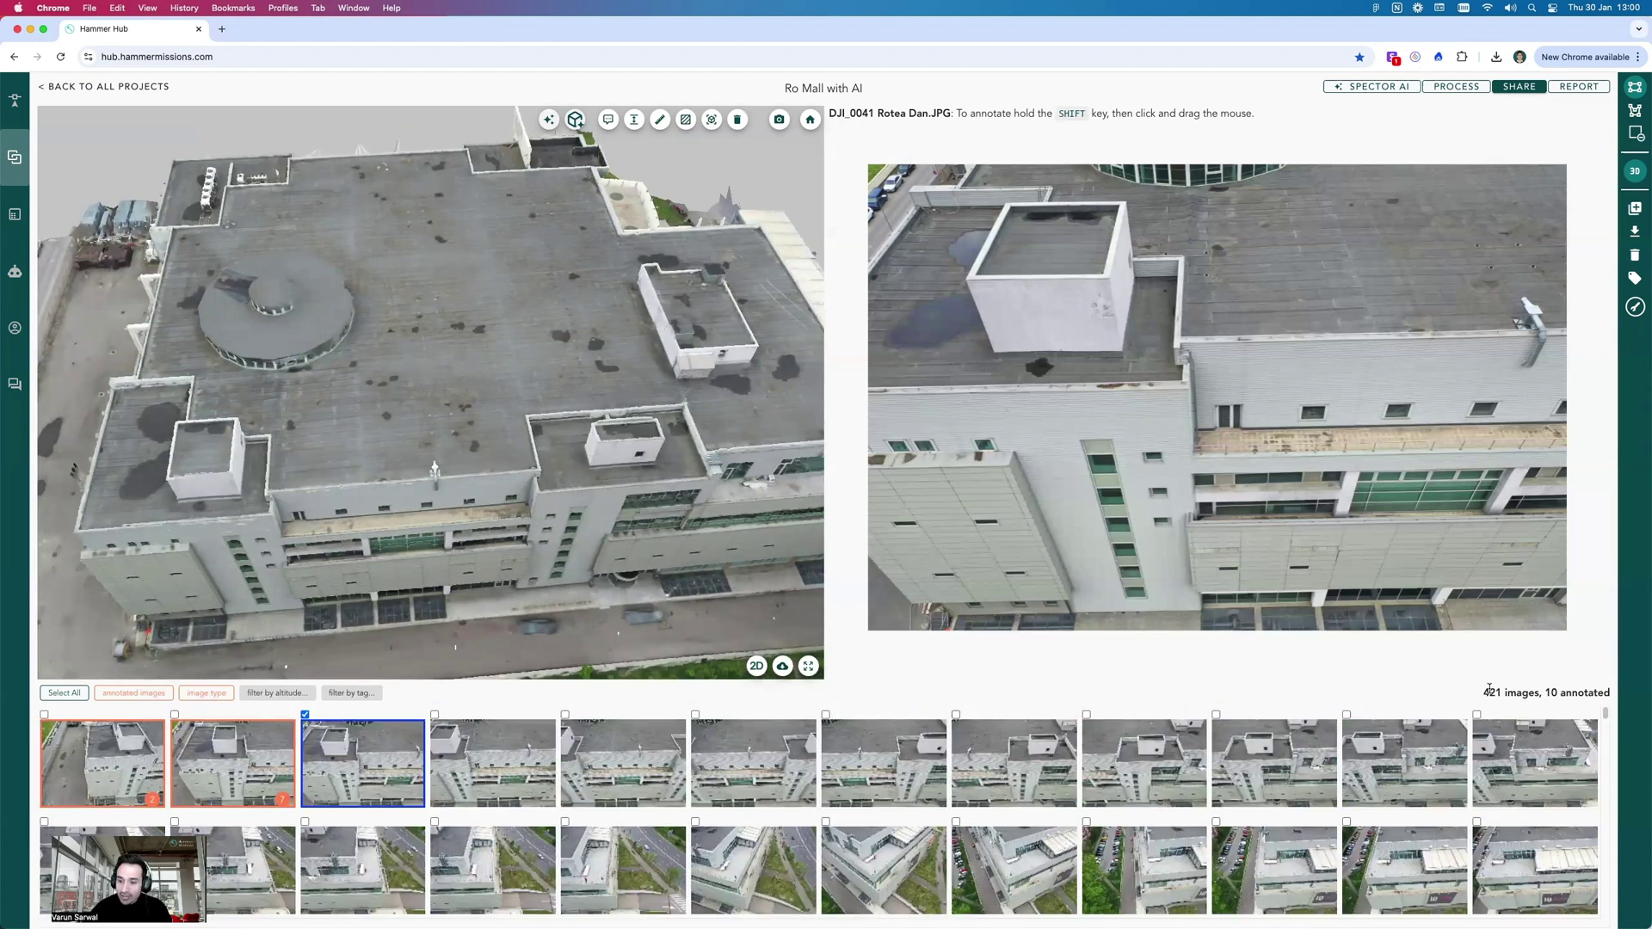
triple_click(1489, 691)
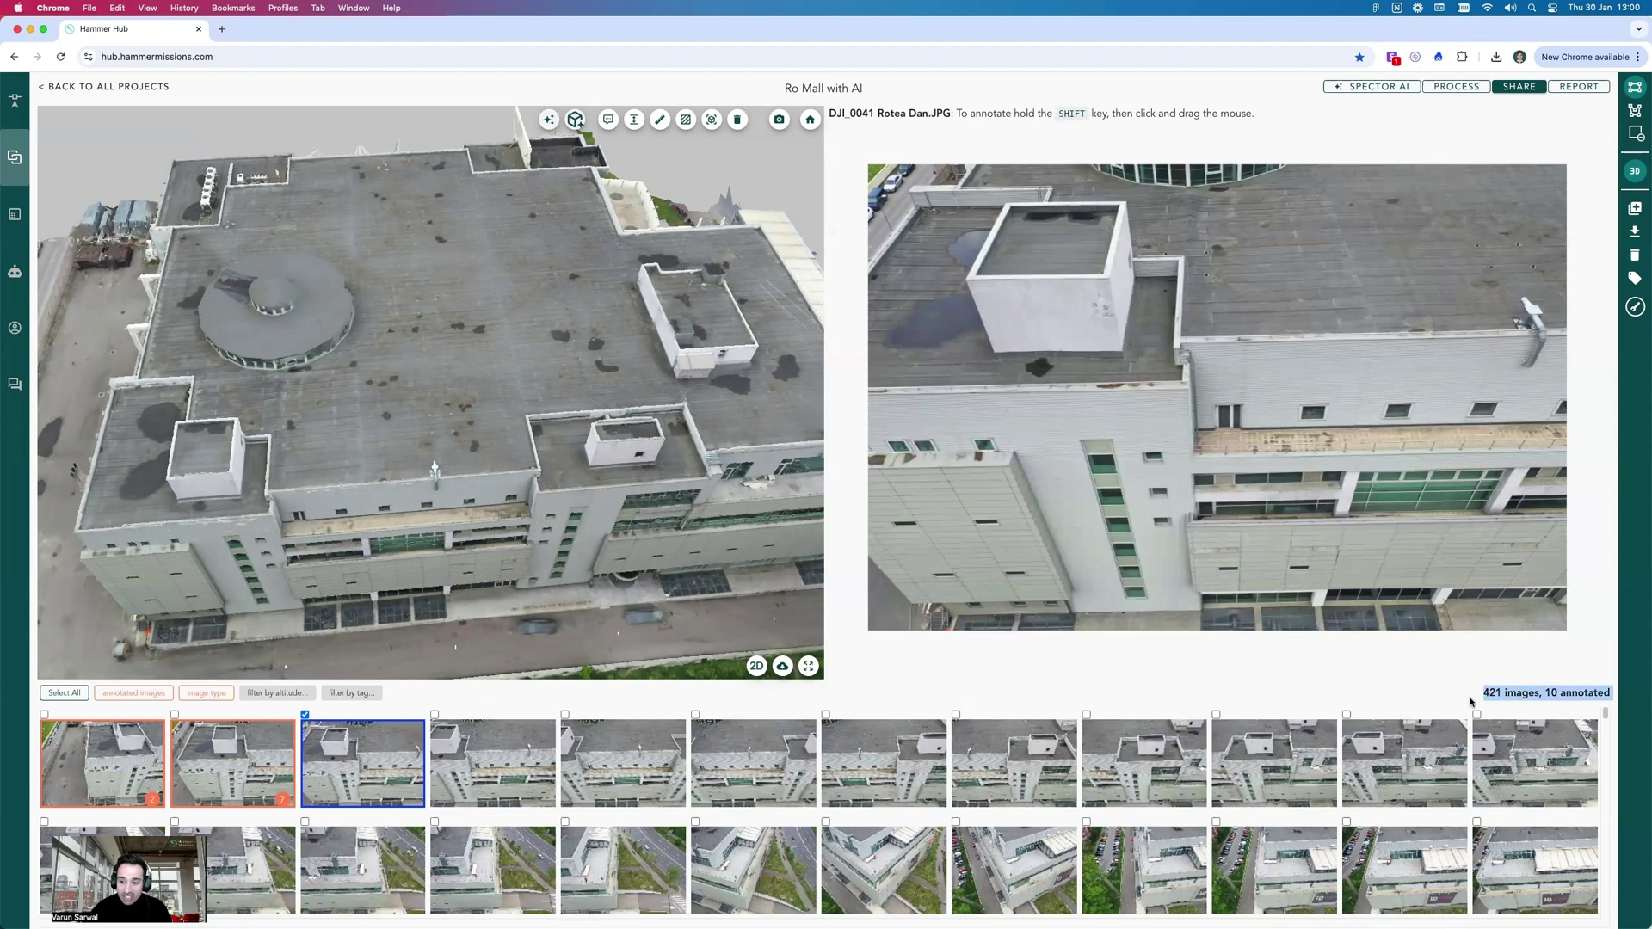
- Open drone image DJI_0067 from the gallery and inspect the roof surface with the standing water up close
scroll(497, 817, "down", 1)
scroll(498, 817, "down", 1)
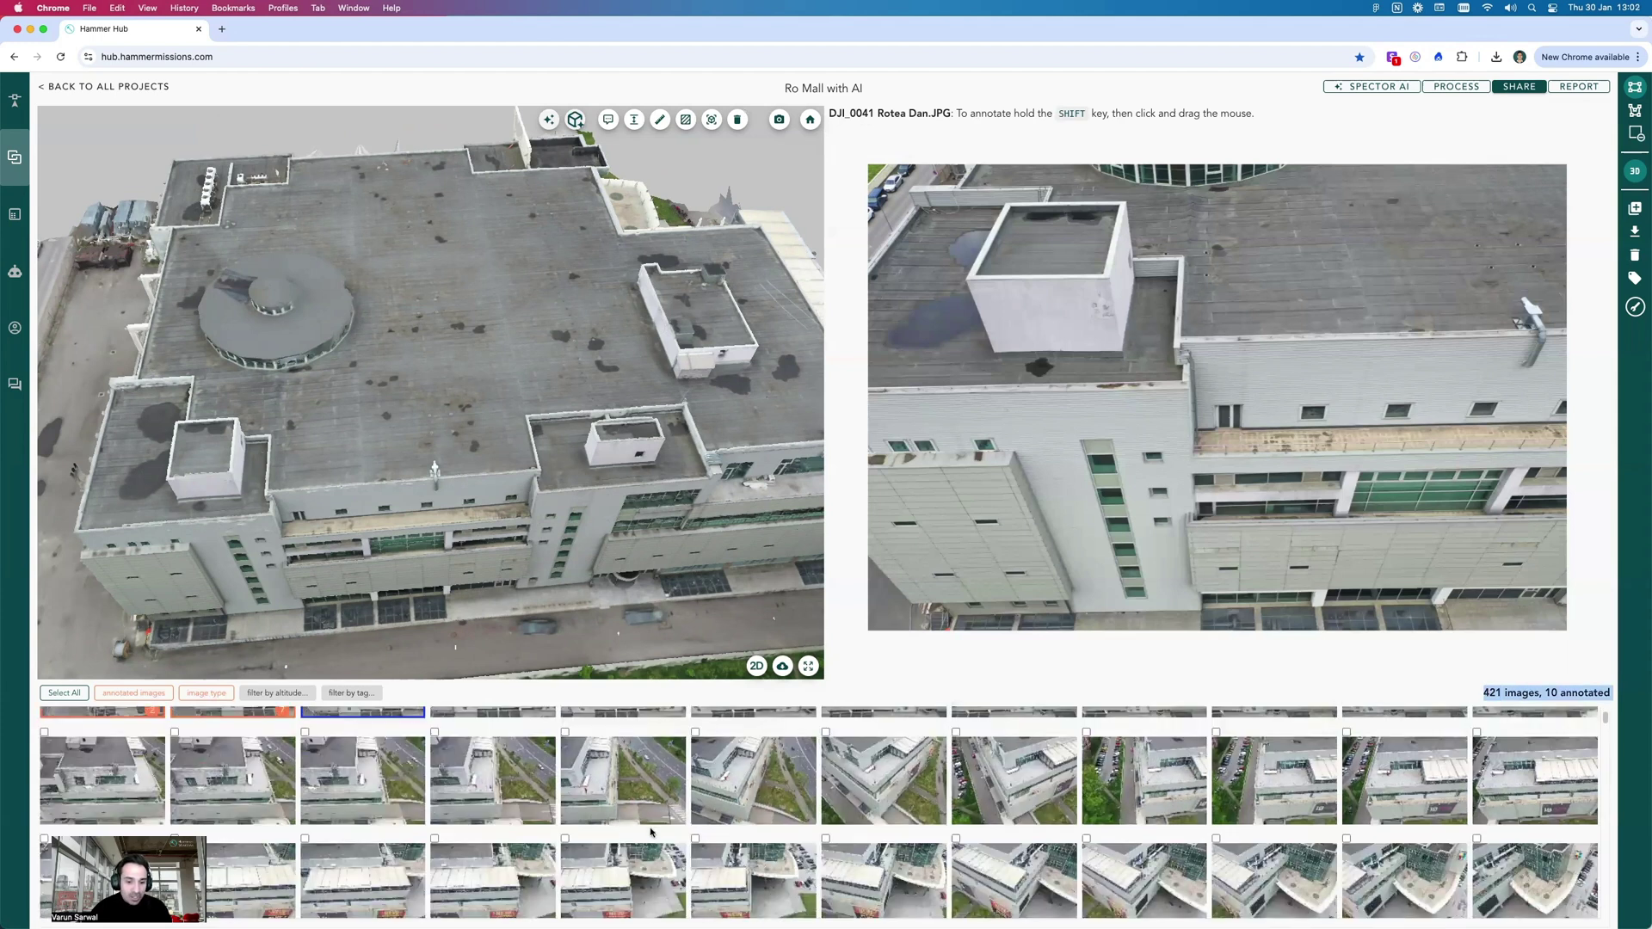
left_click(650, 865)
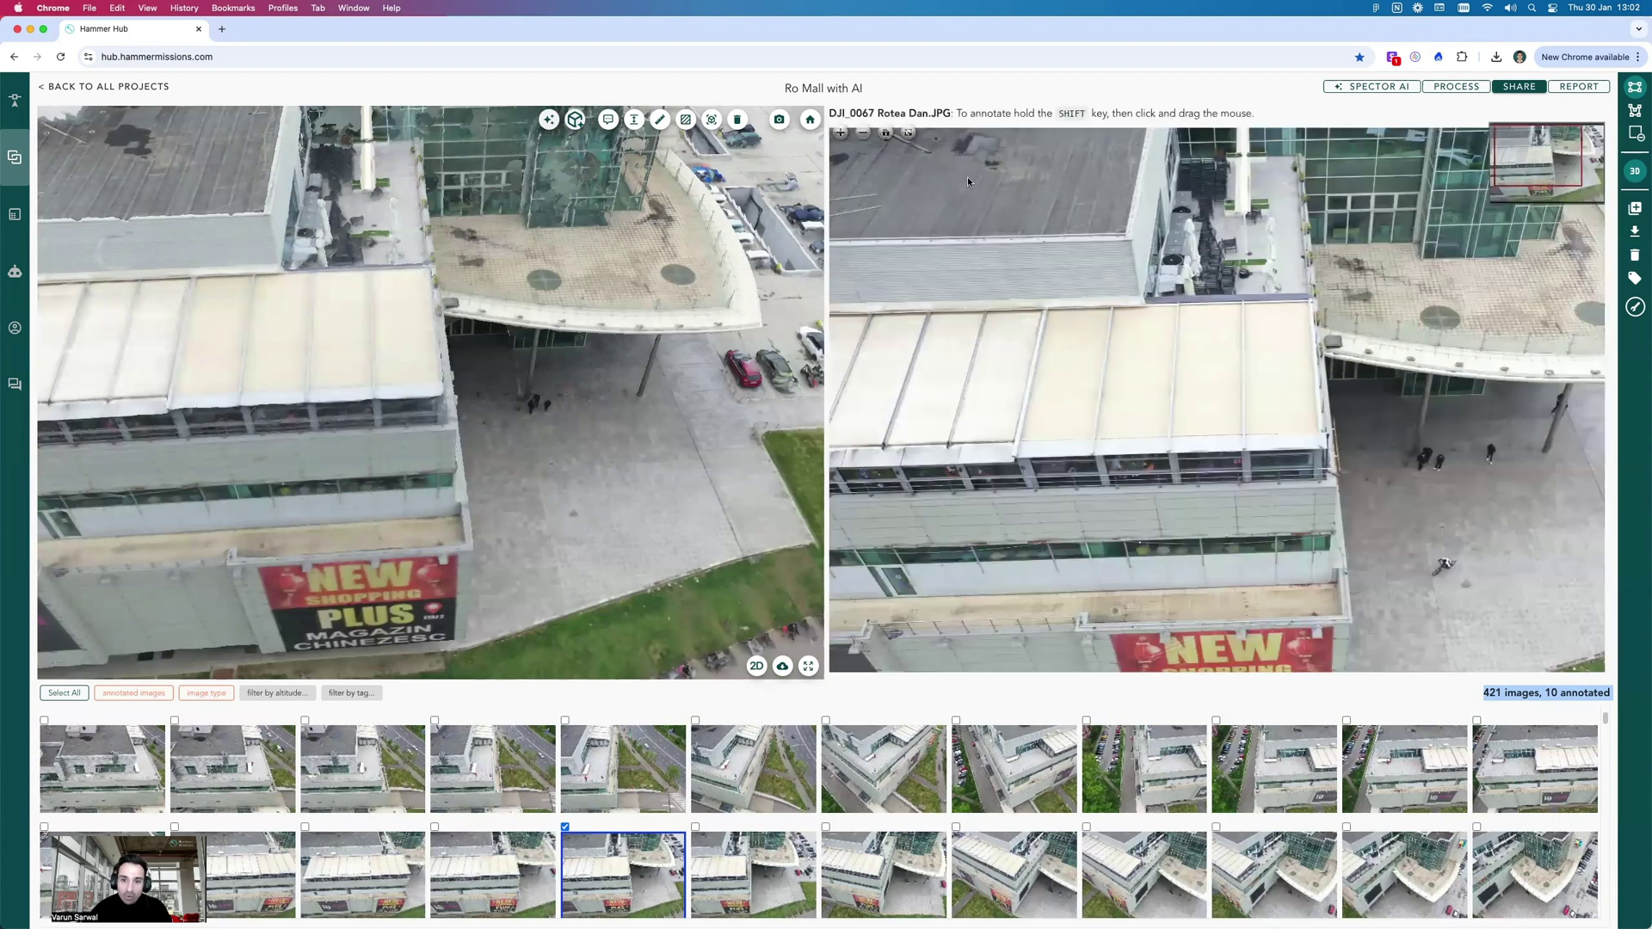
scroll(967, 167, "up", 5)
scroll(1061, 319, "up", 2)
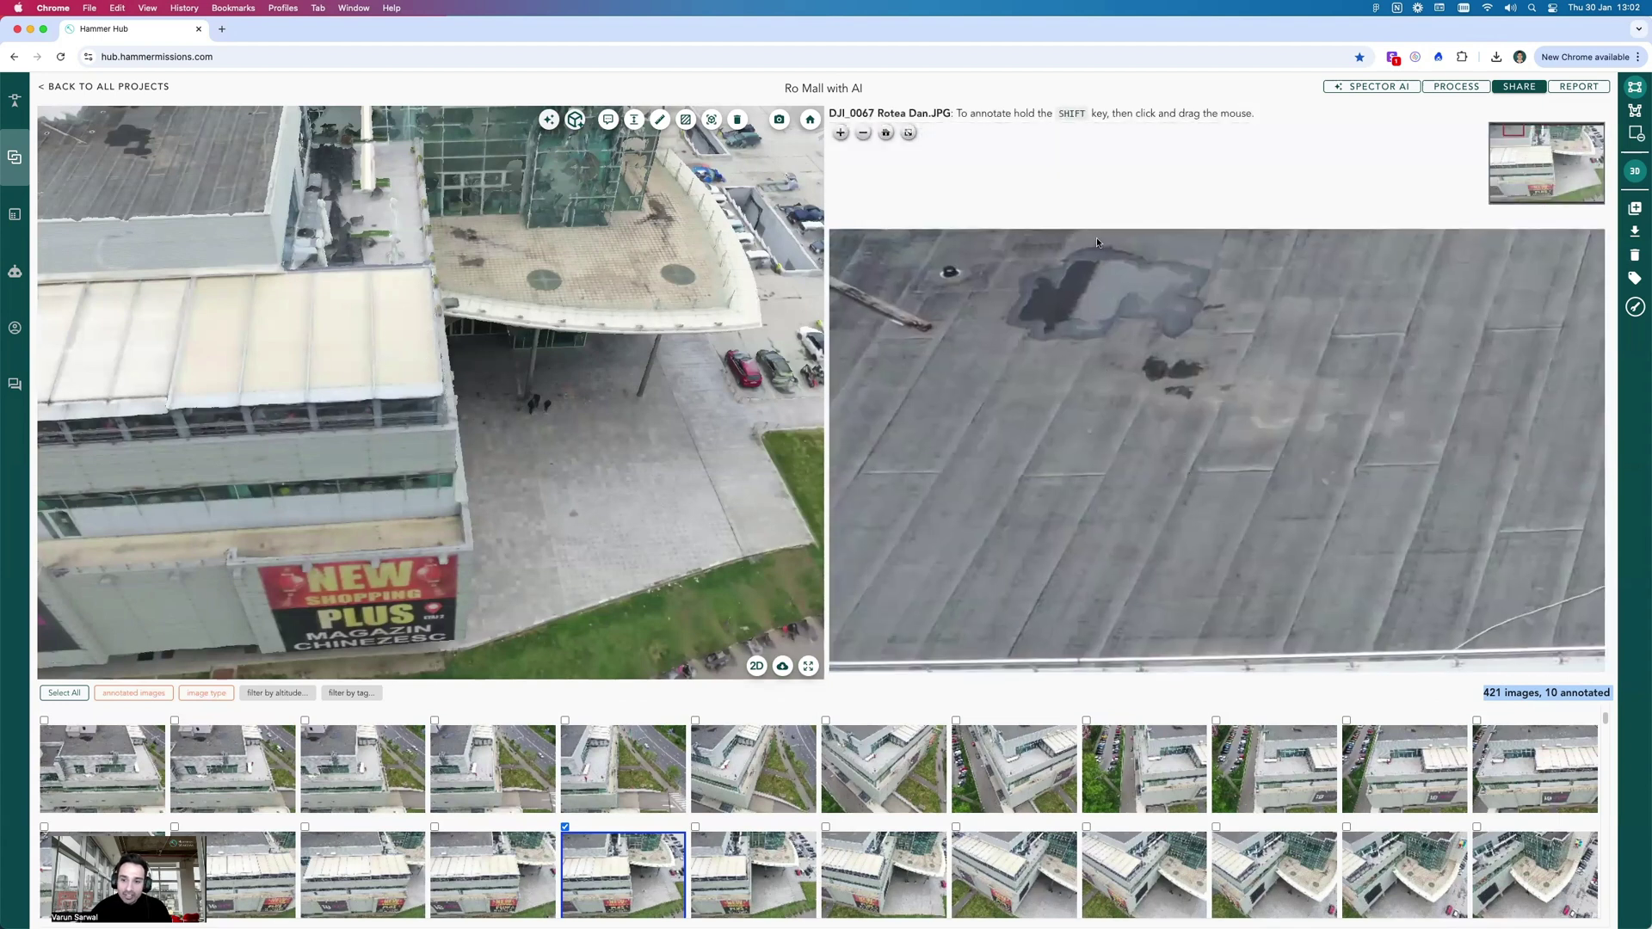
- Inspect the roof edge up close in drone image DJI_0069 and open image DJI_0142 of the entrance canopy
left_click(906, 905)
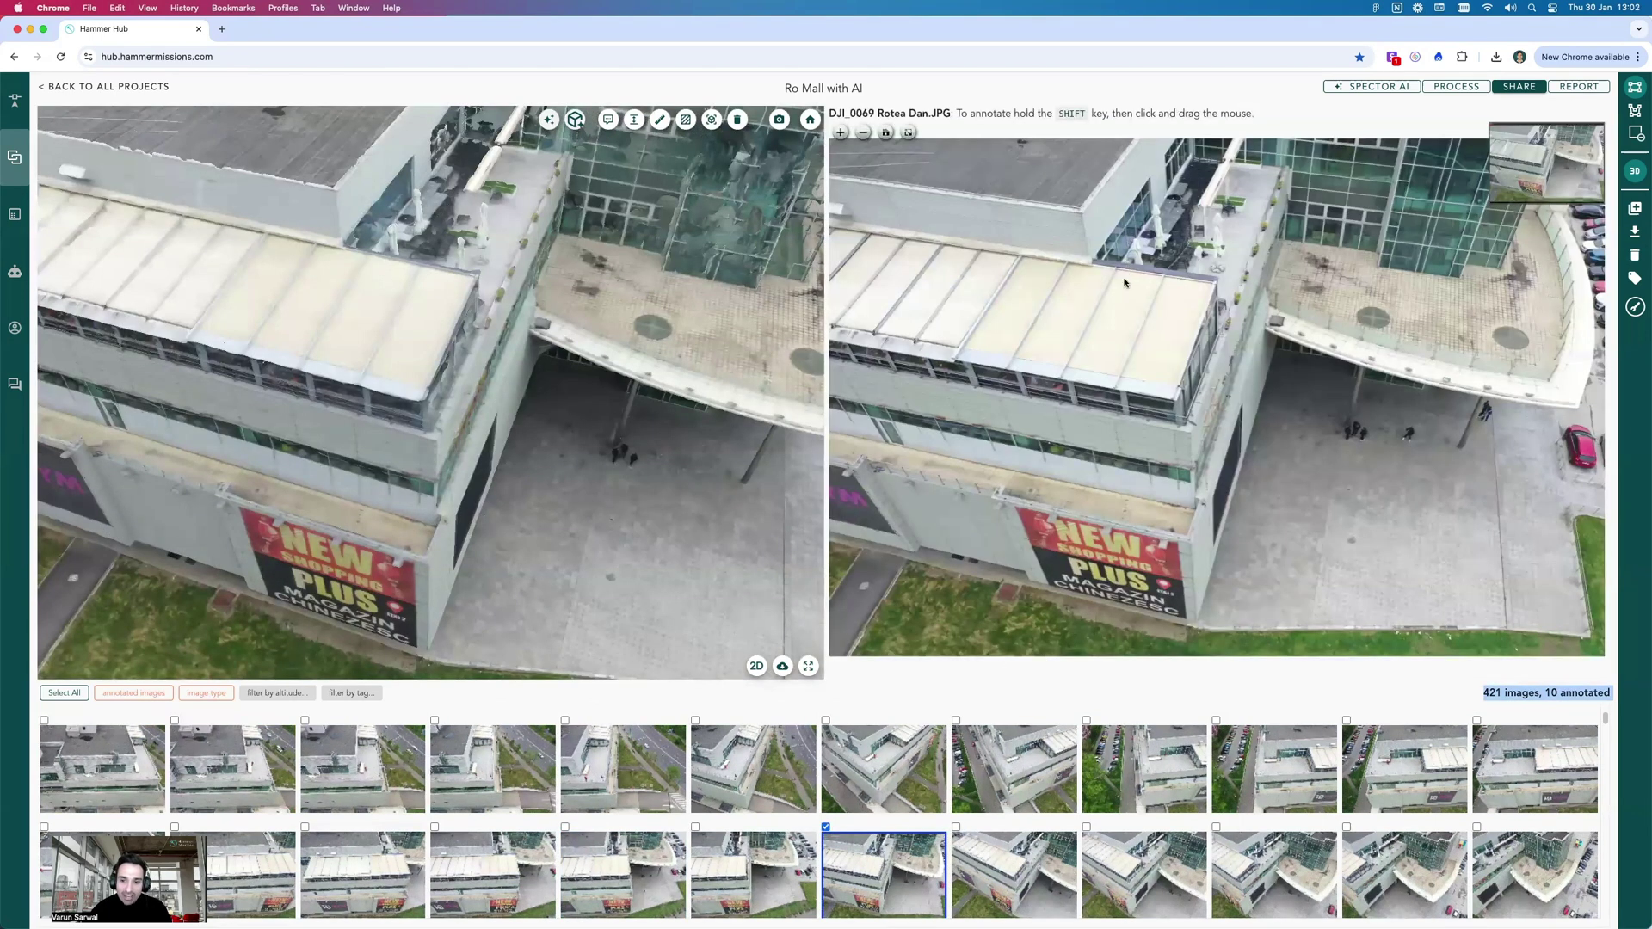
scroll(1123, 282, "up", 5)
scroll(1013, 784, "down", 5)
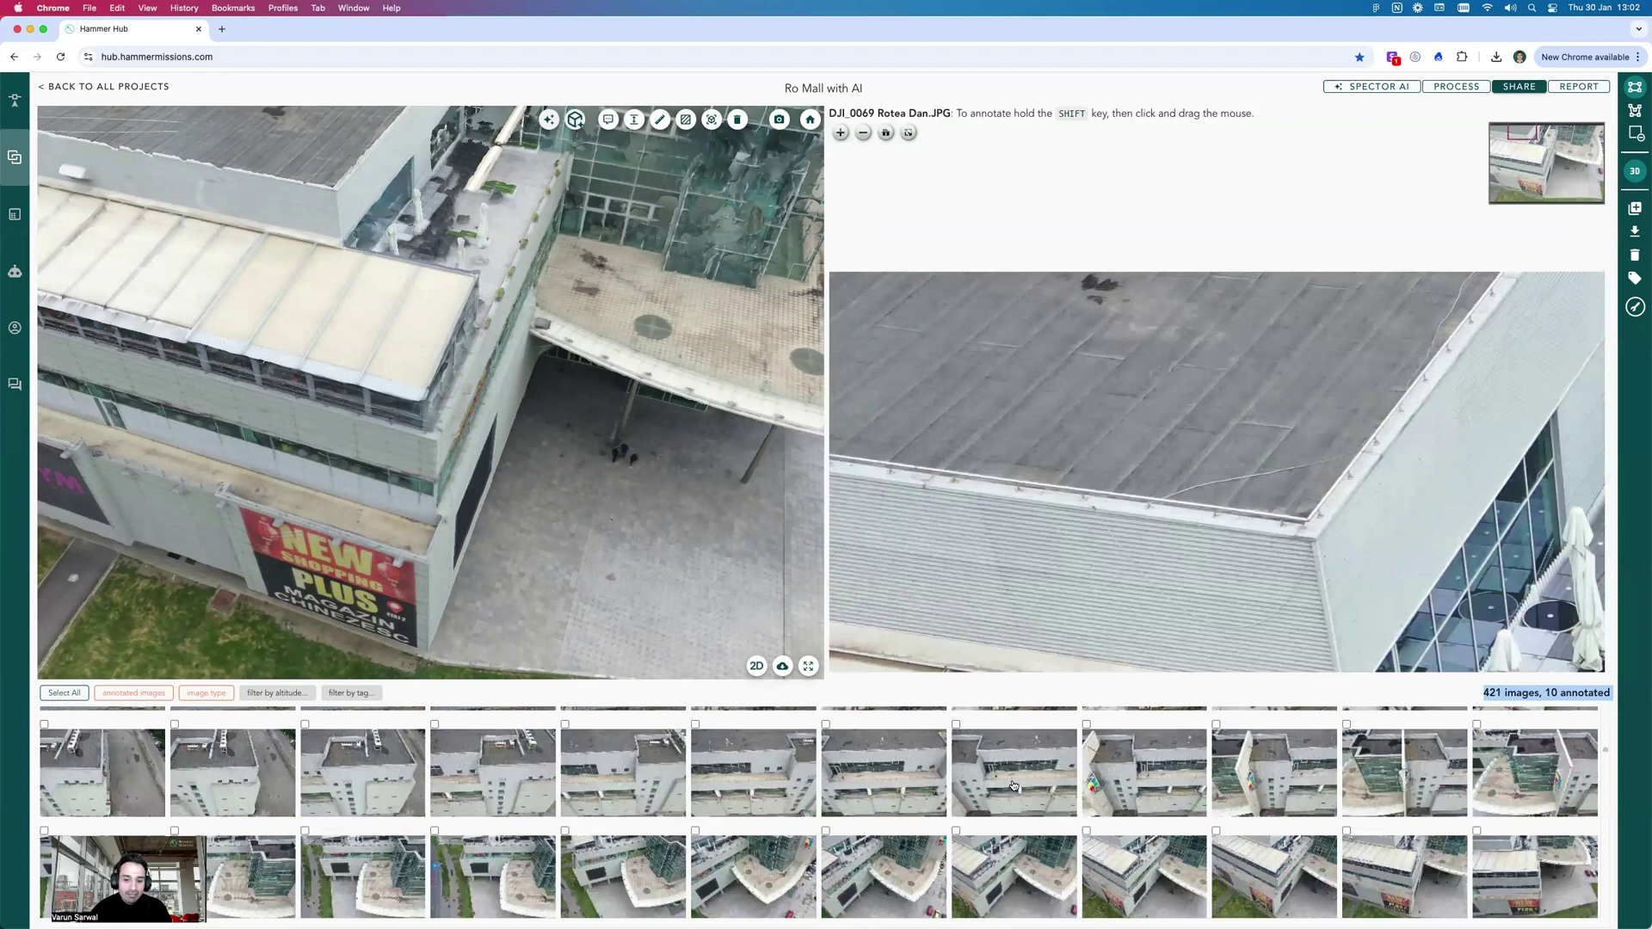
left_click(1013, 785)
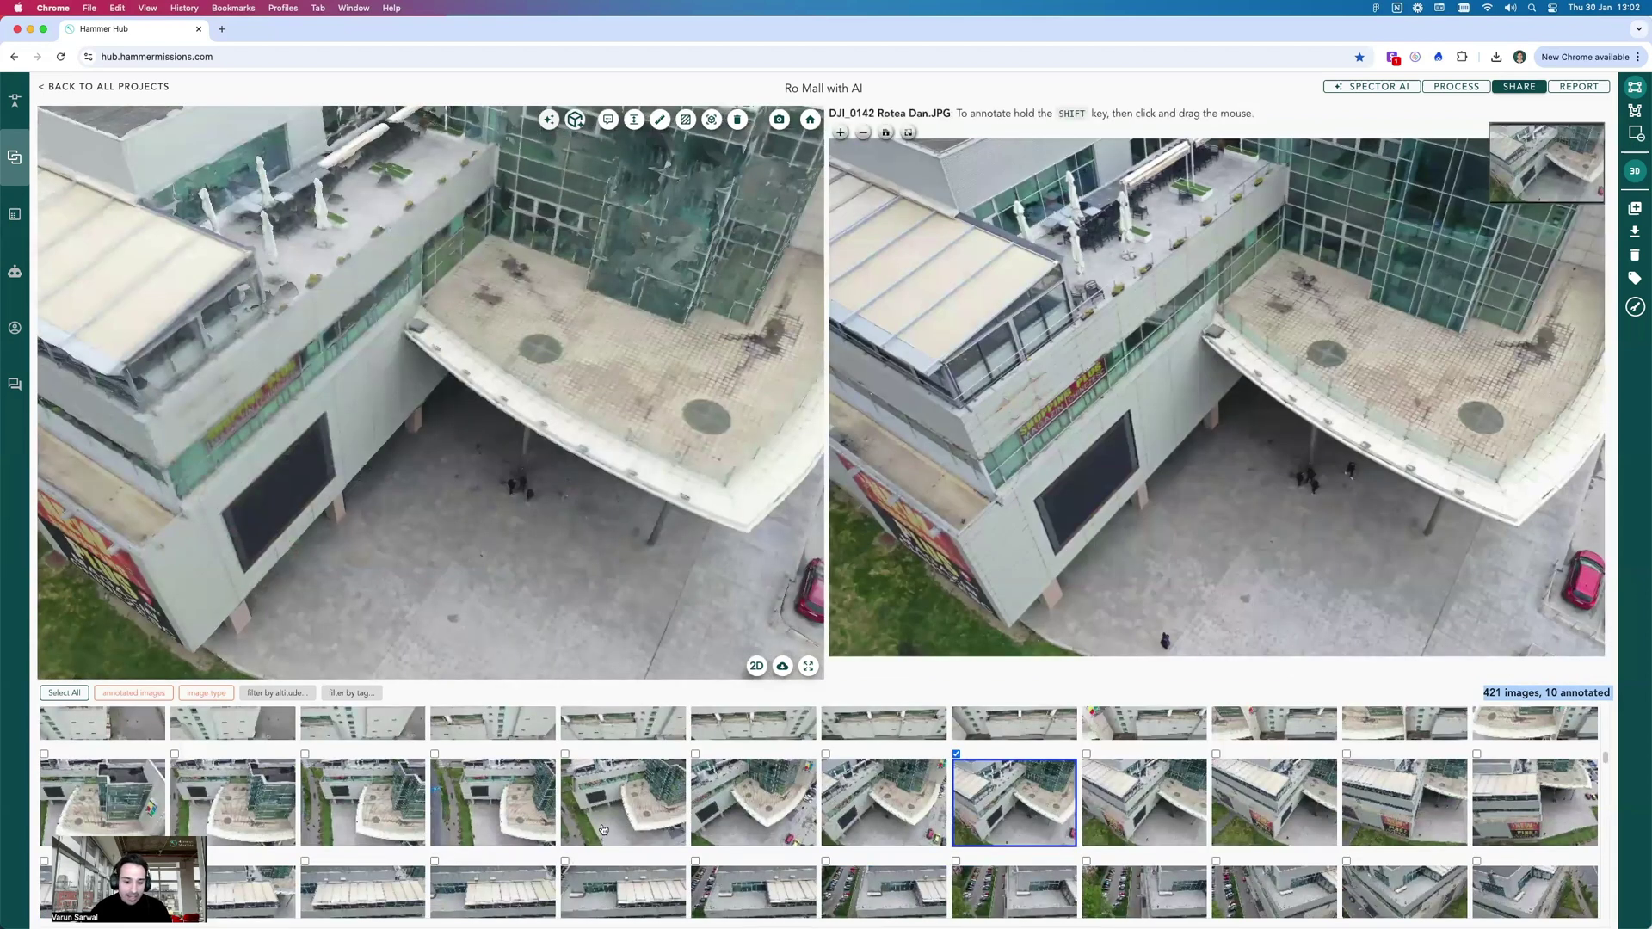
- Open drone image DJI_0162, inspect the puddles and roof membrane up close, and return to the start of the gallery
scroll(602, 830, "down", 5)
left_click(518, 755)
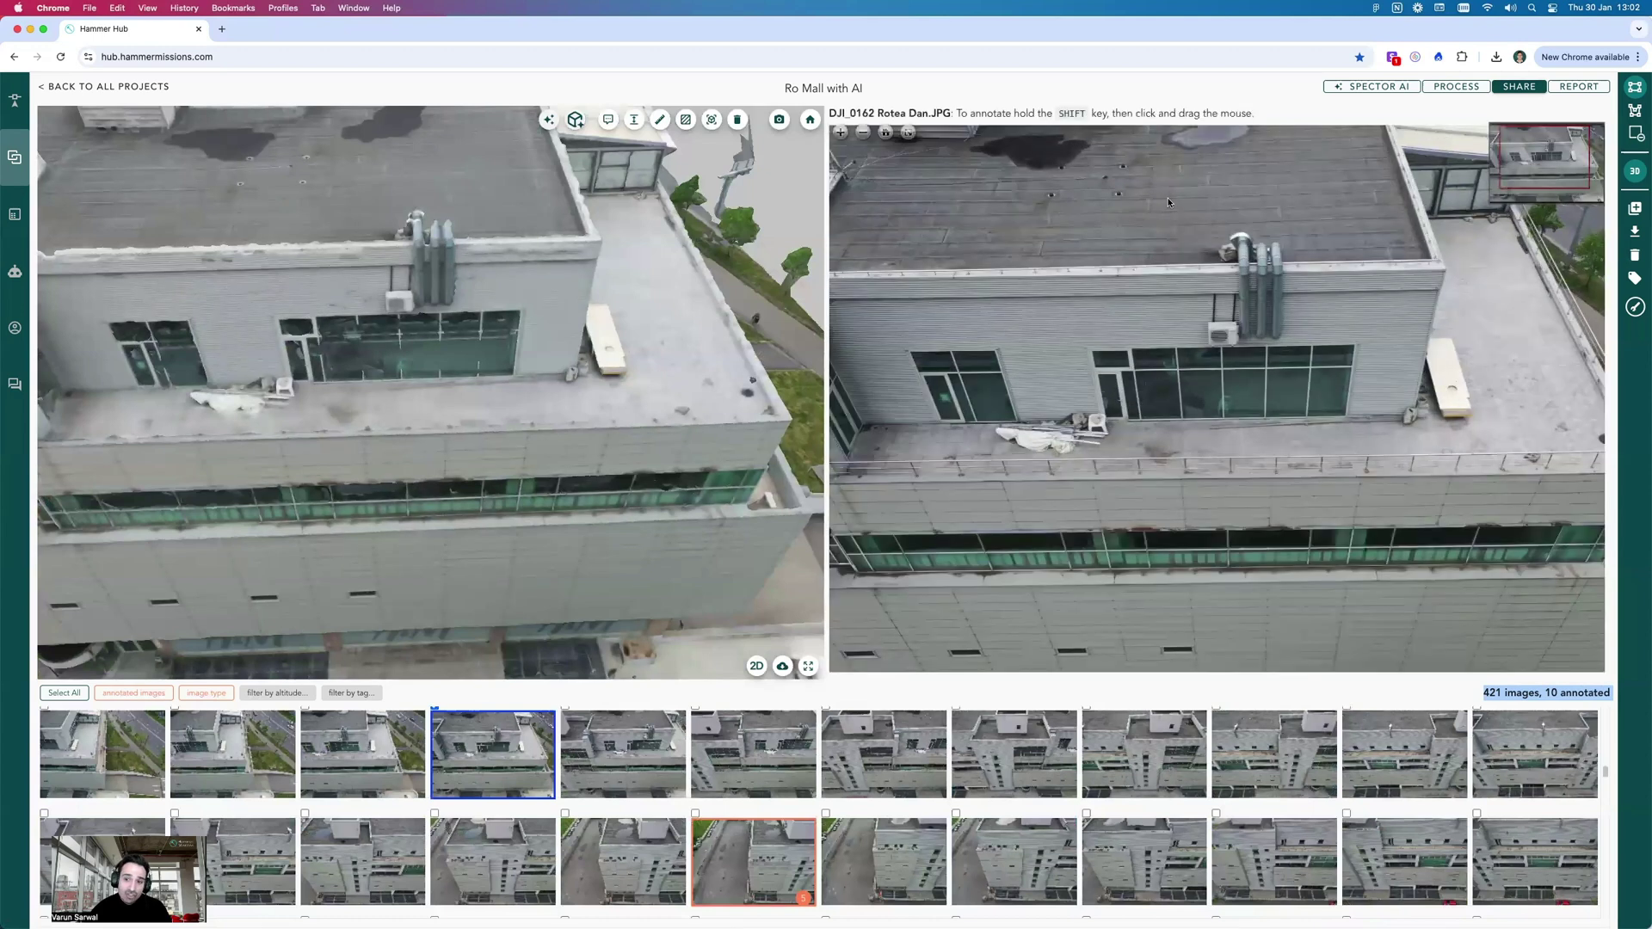
scroll(1187, 334, "up", 3)
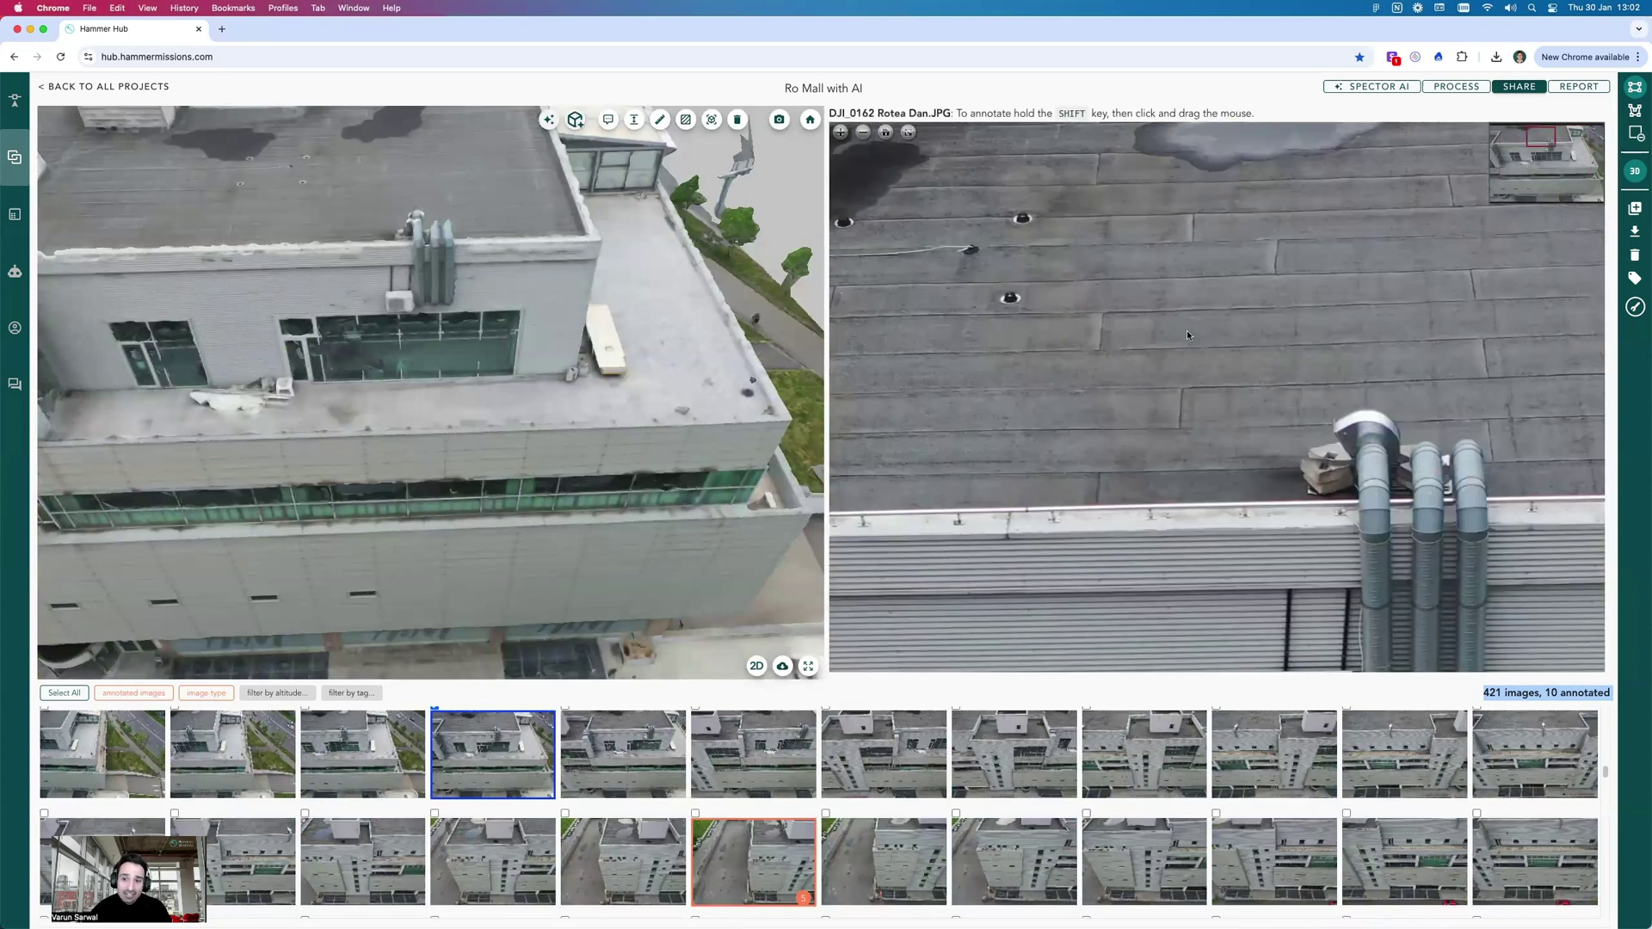
scroll(1234, 382, "up", 2)
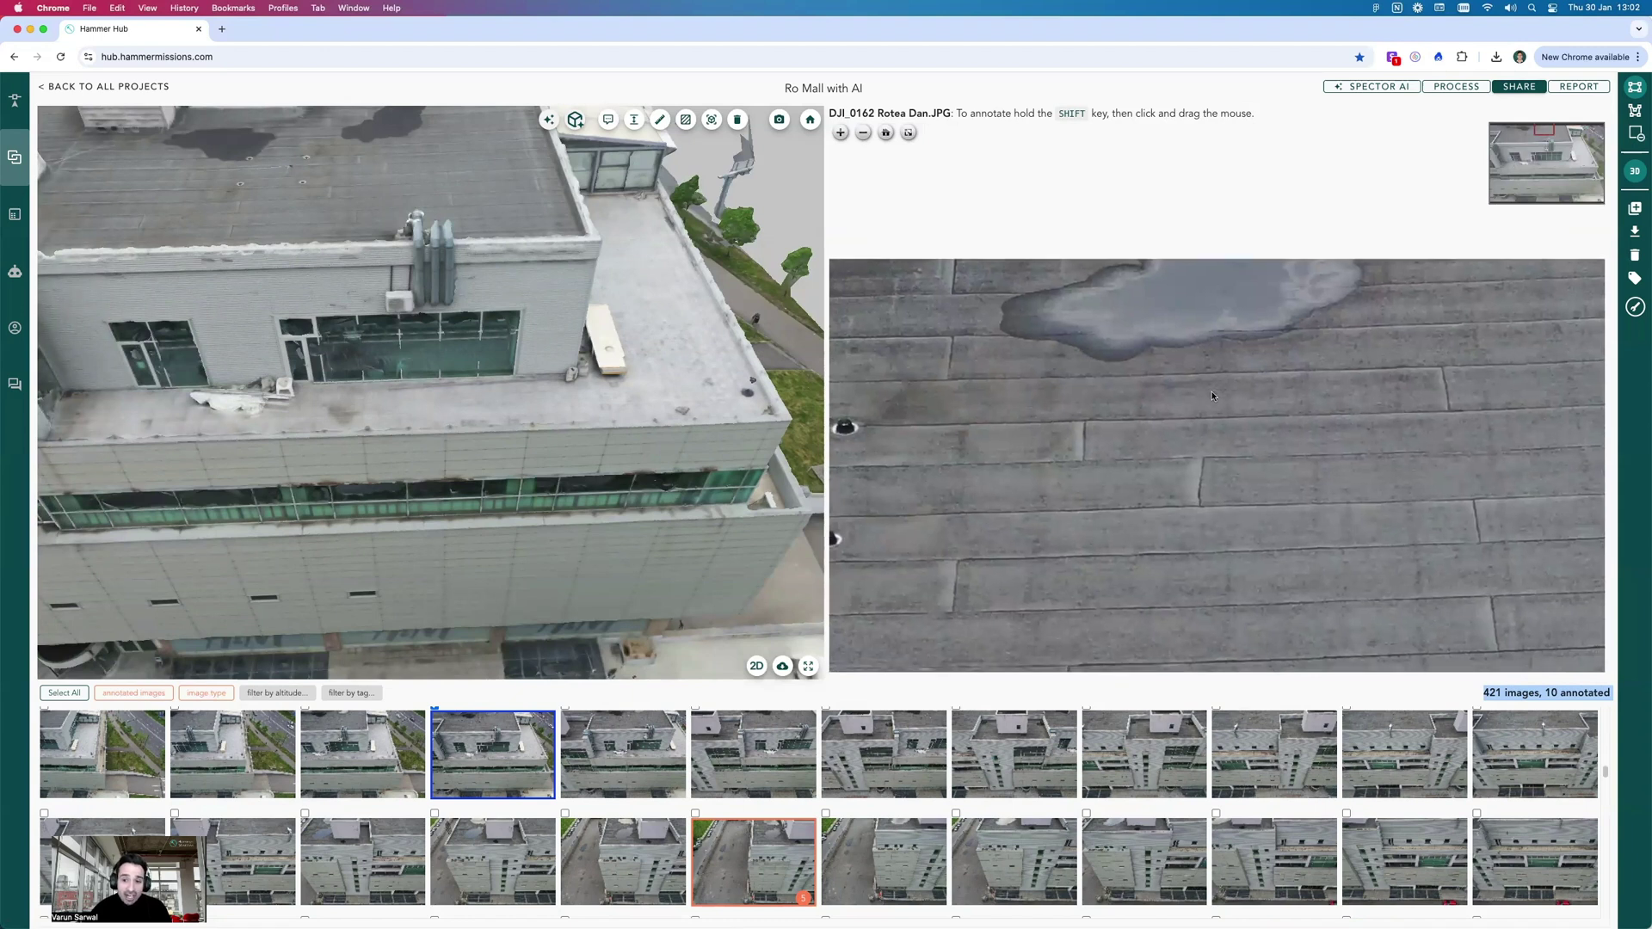
scroll(1212, 396, "down", 4)
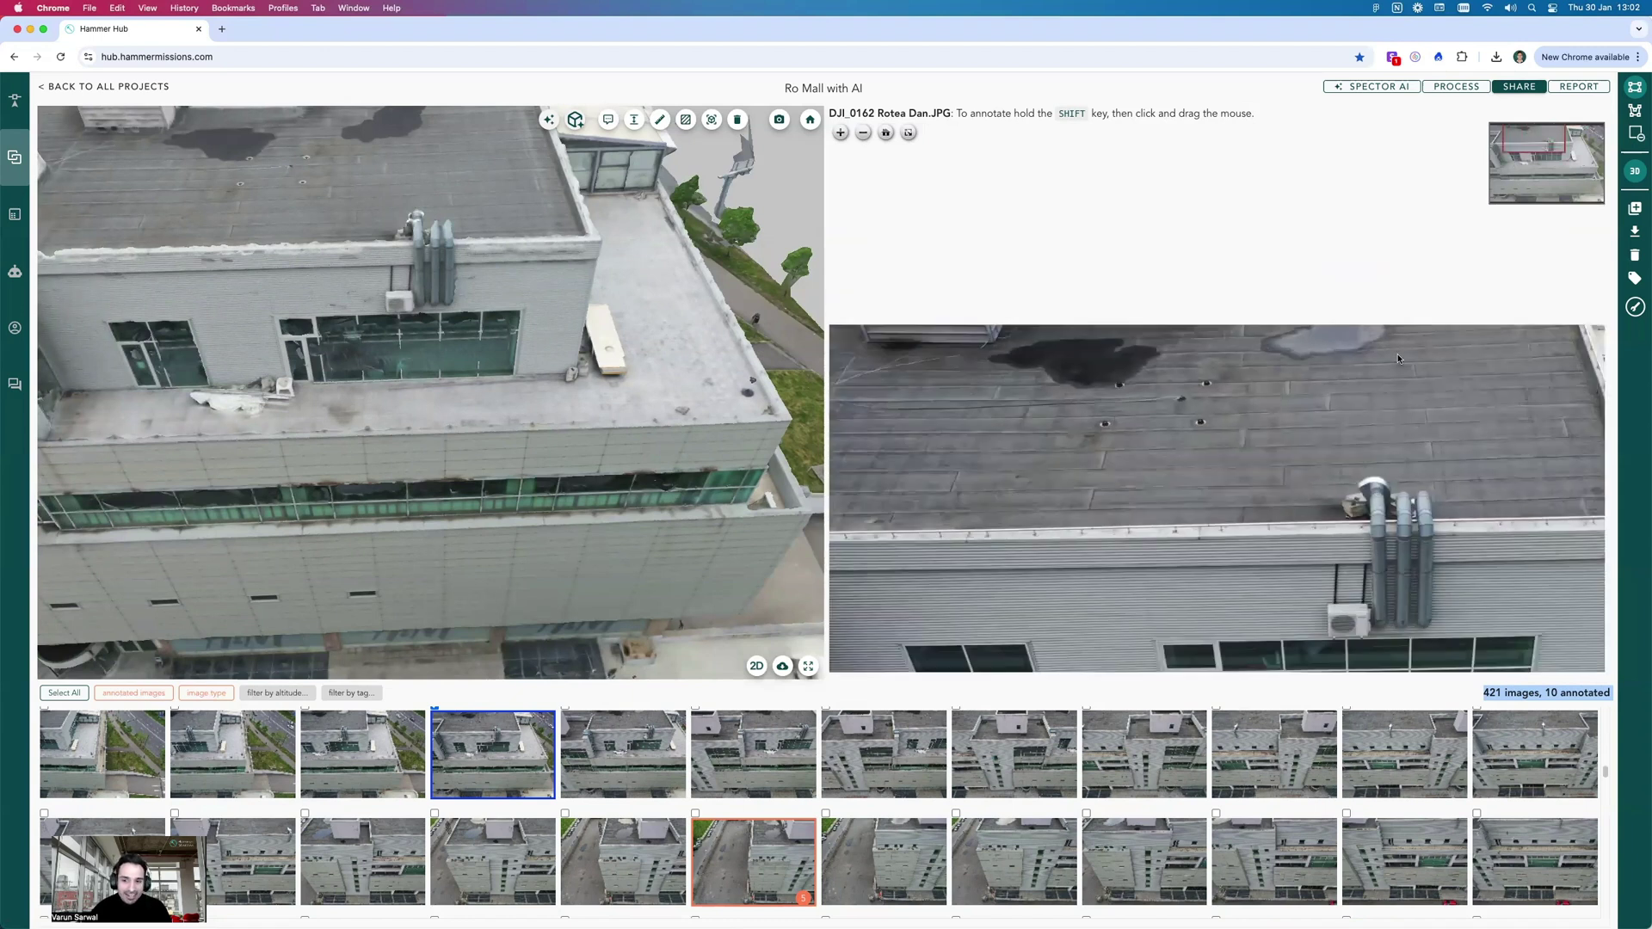
scroll(616, 813, "up", 2)
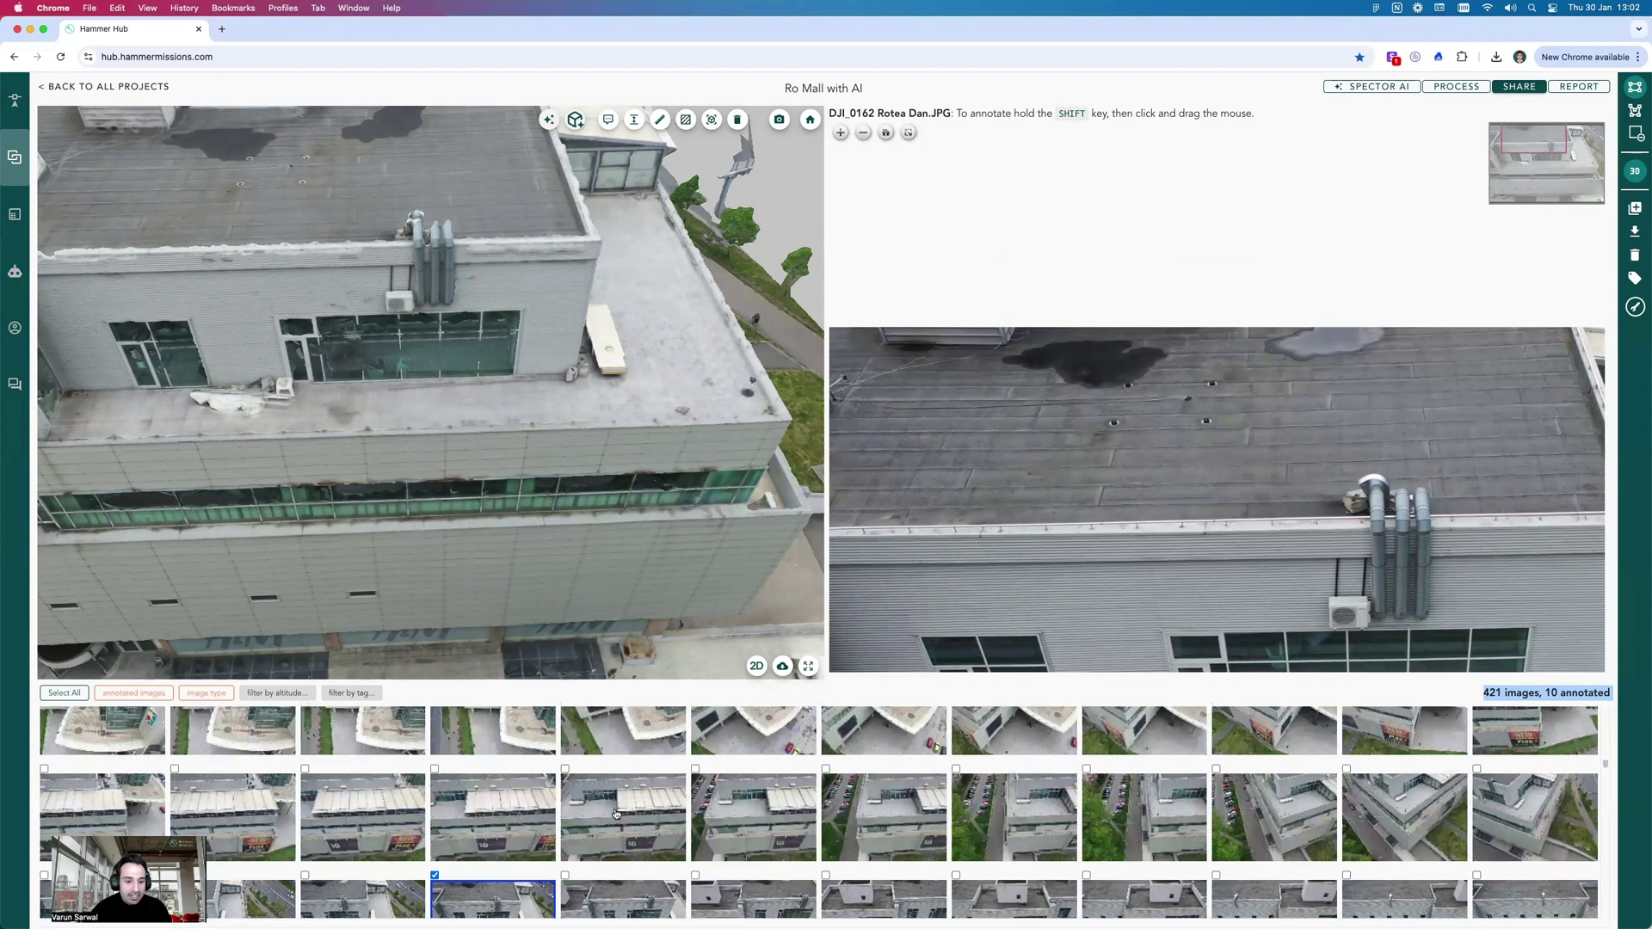
scroll(660, 806, "up", 3)
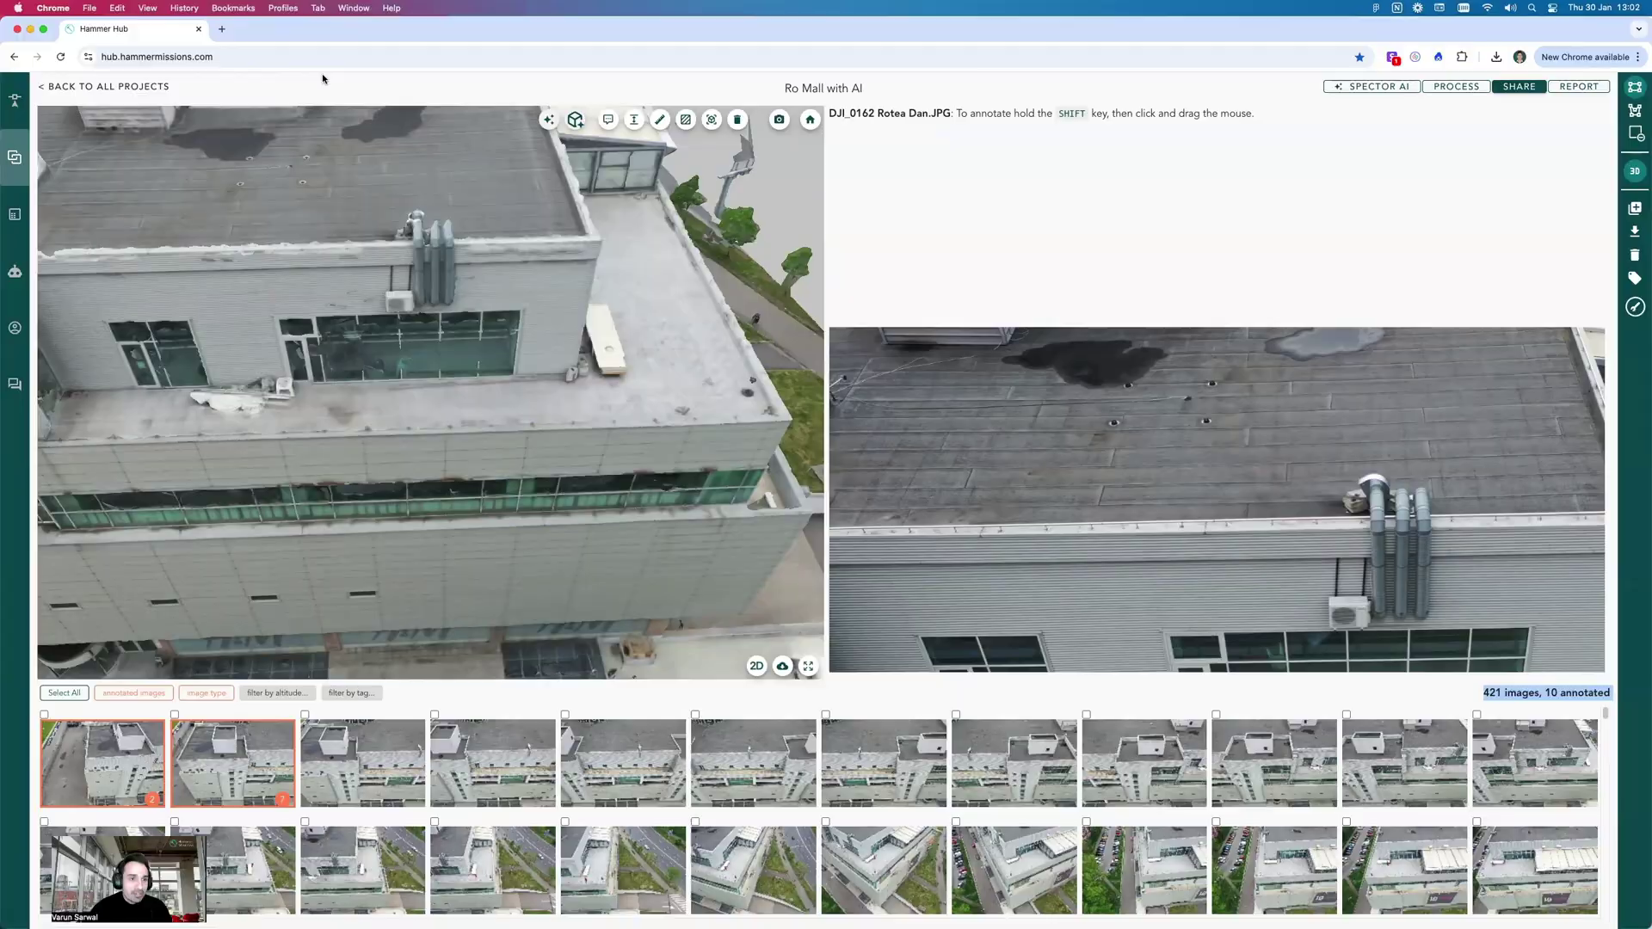
- Open the hammermissions.com website in a new browser tab
key("super+t")
type("hammermissions.com")
key("Return")
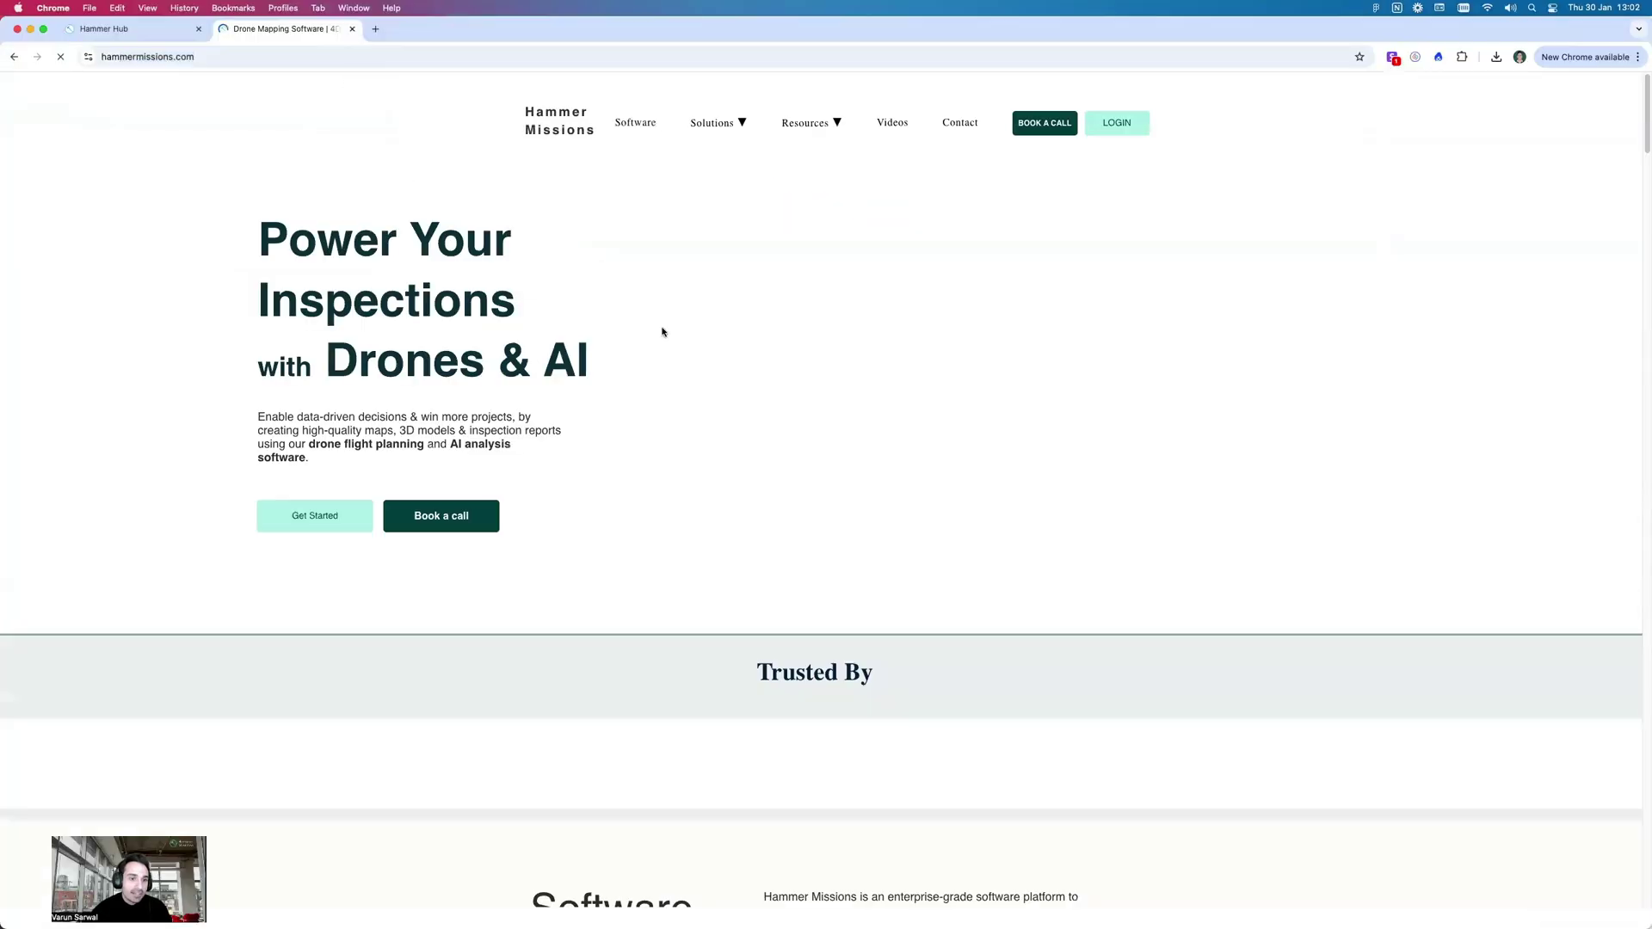
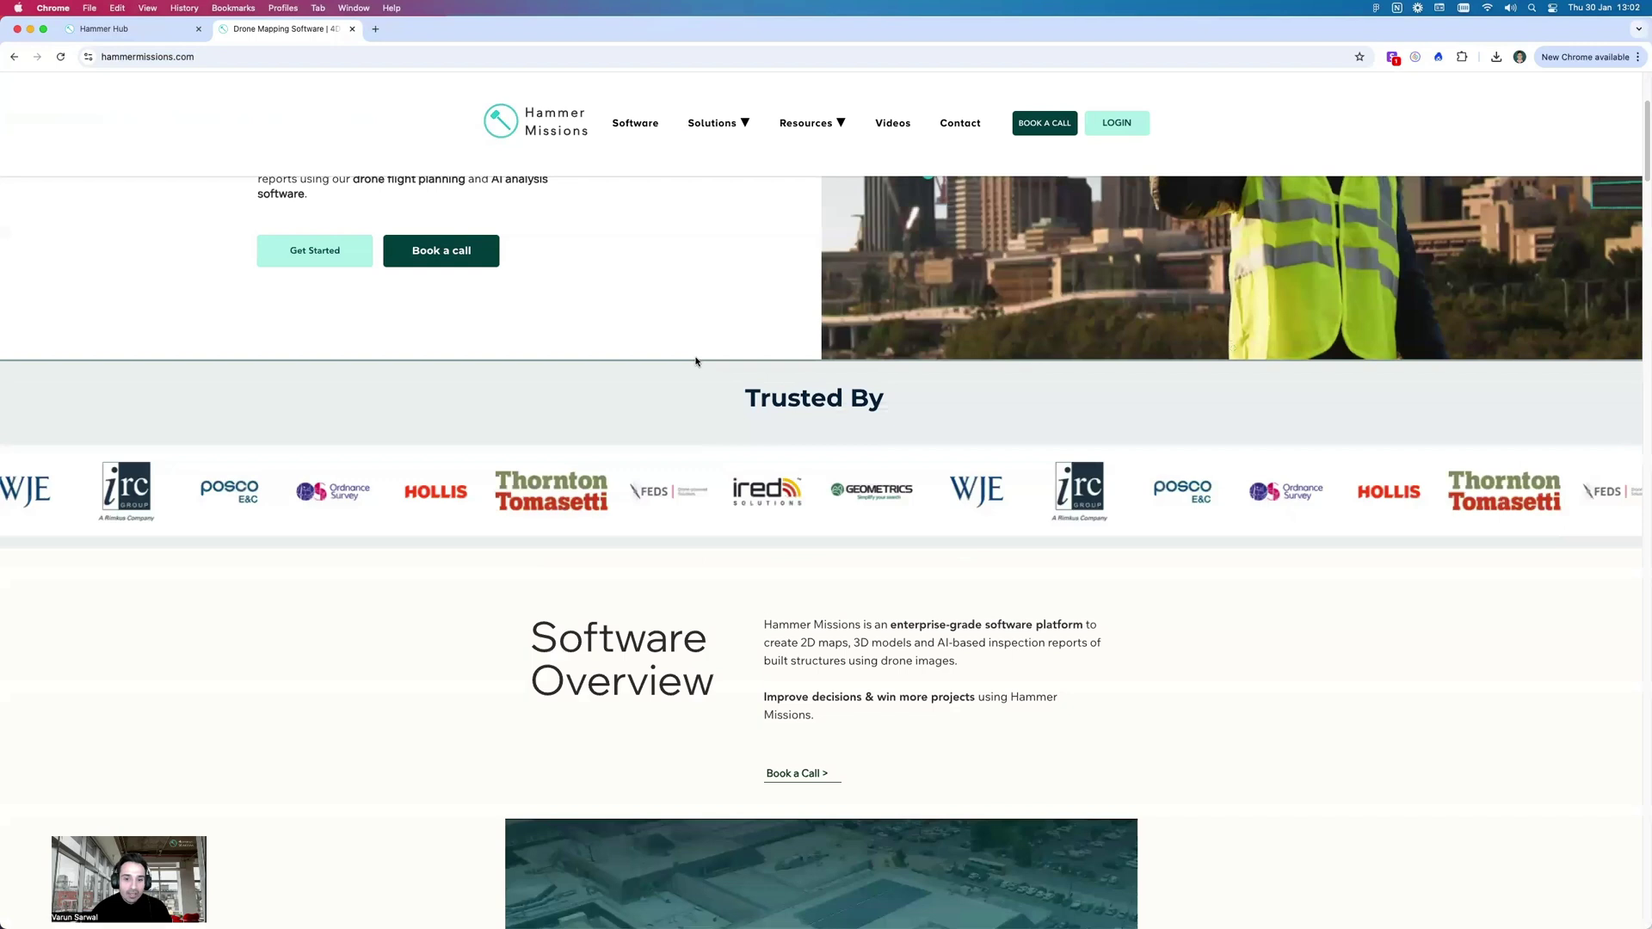
- Look over the Hammer Missions homepage down to its list of use cases, and return to the Ro Mall with AI project
scroll(696, 362, "down", 15)
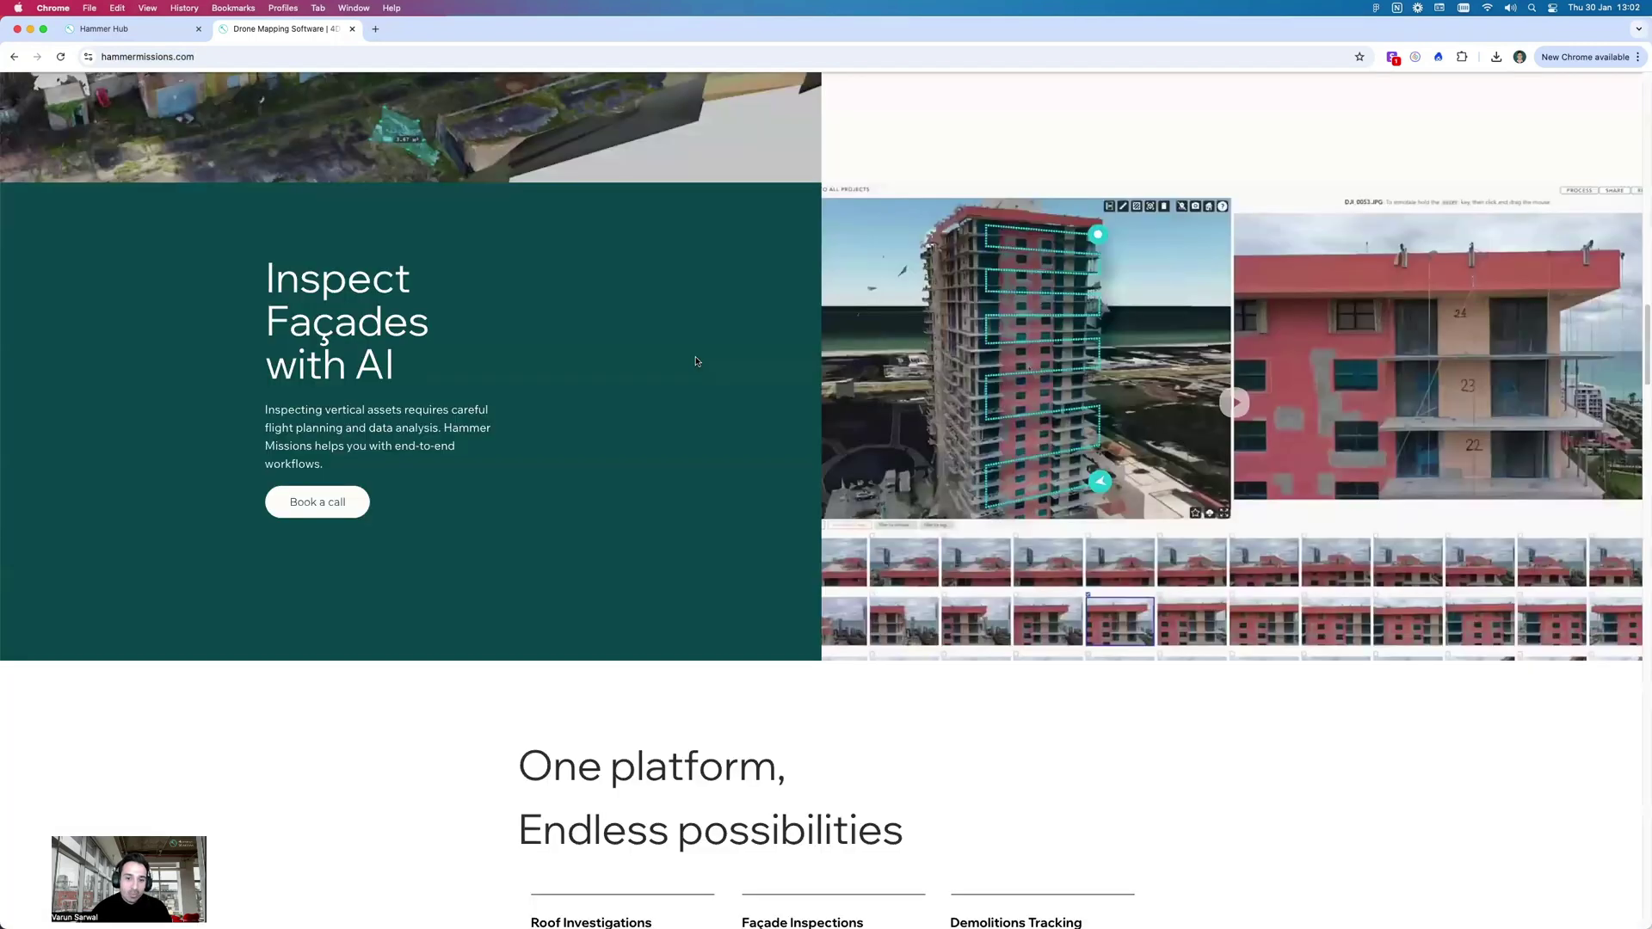
scroll(679, 357, "down", 10)
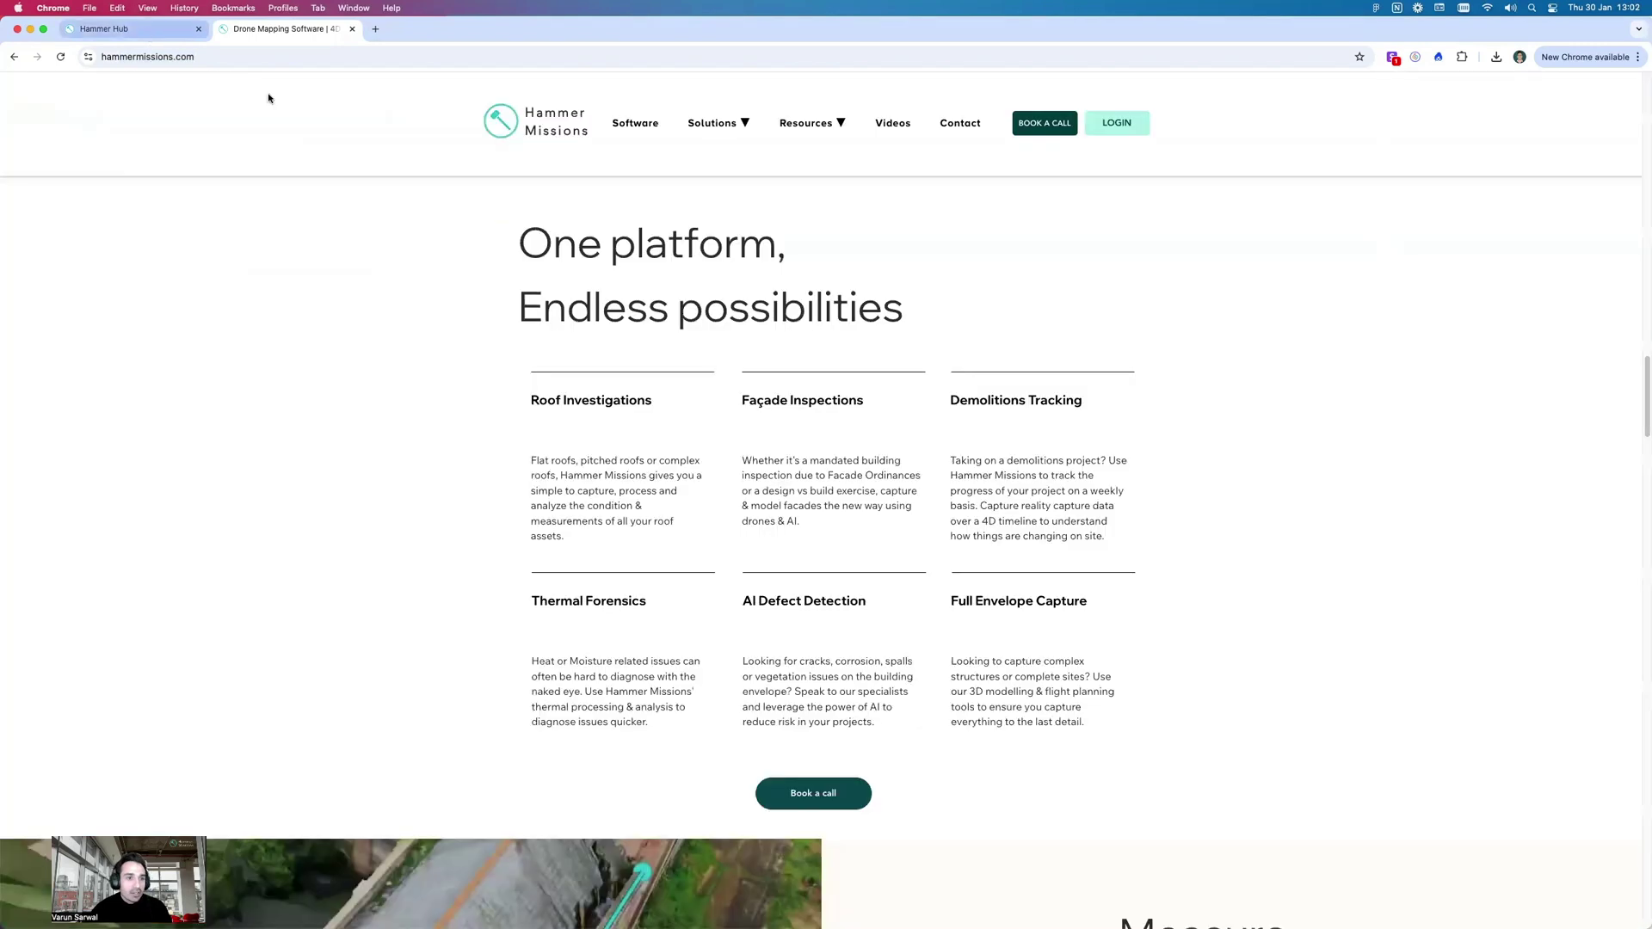
left_click(129, 28)
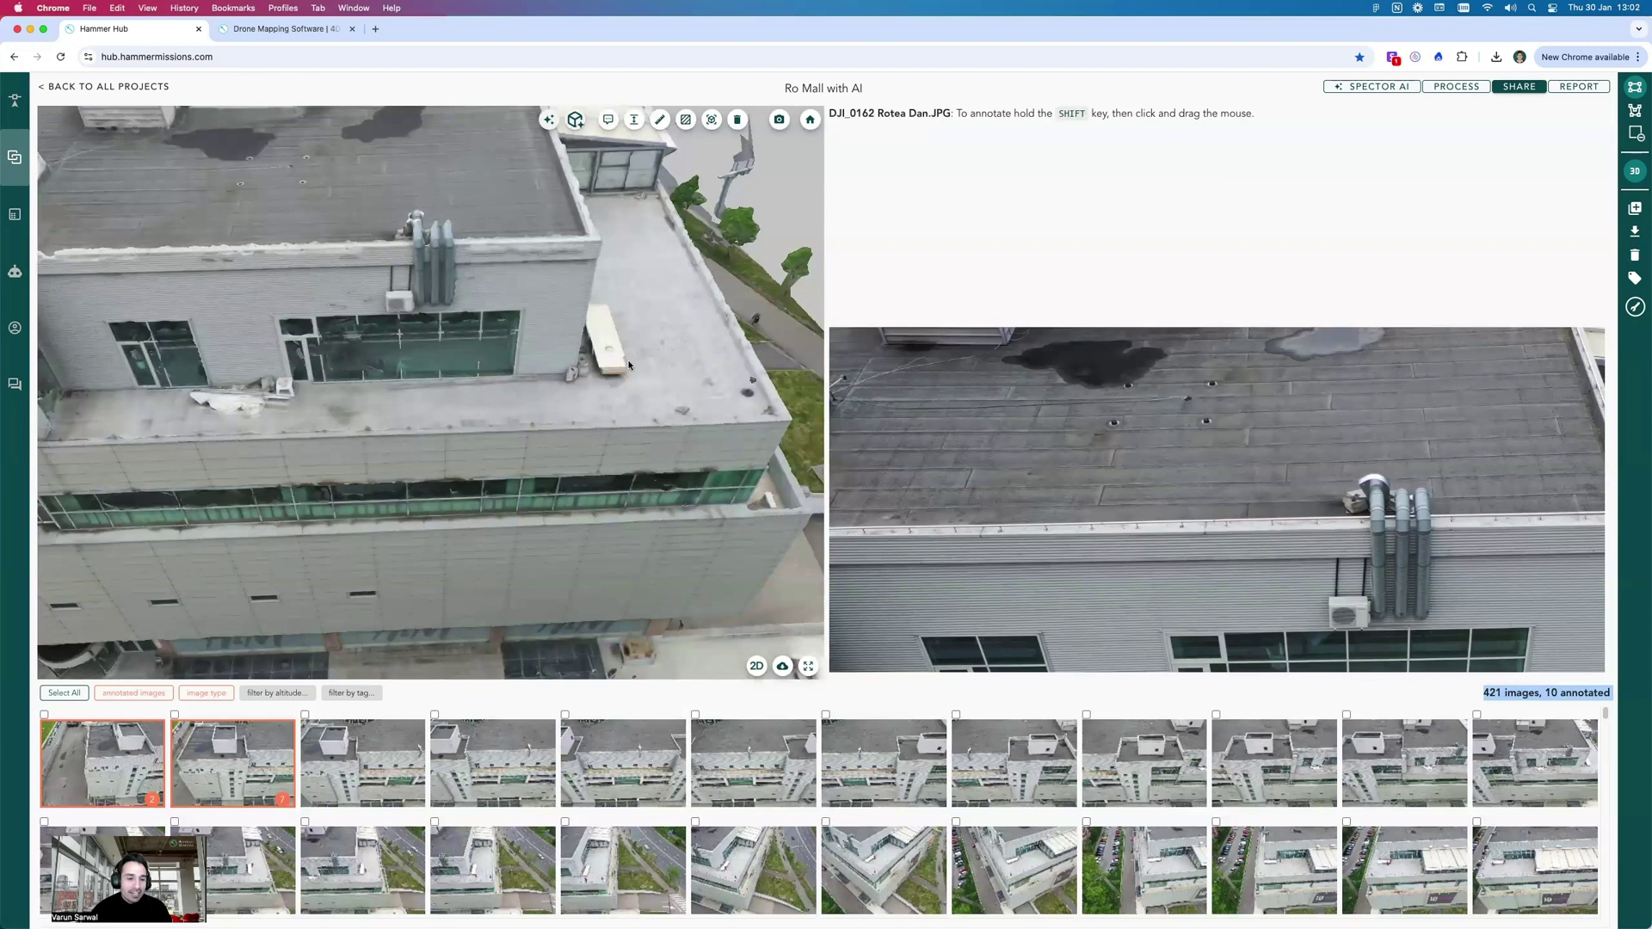
scroll(628, 365, "down", 3)
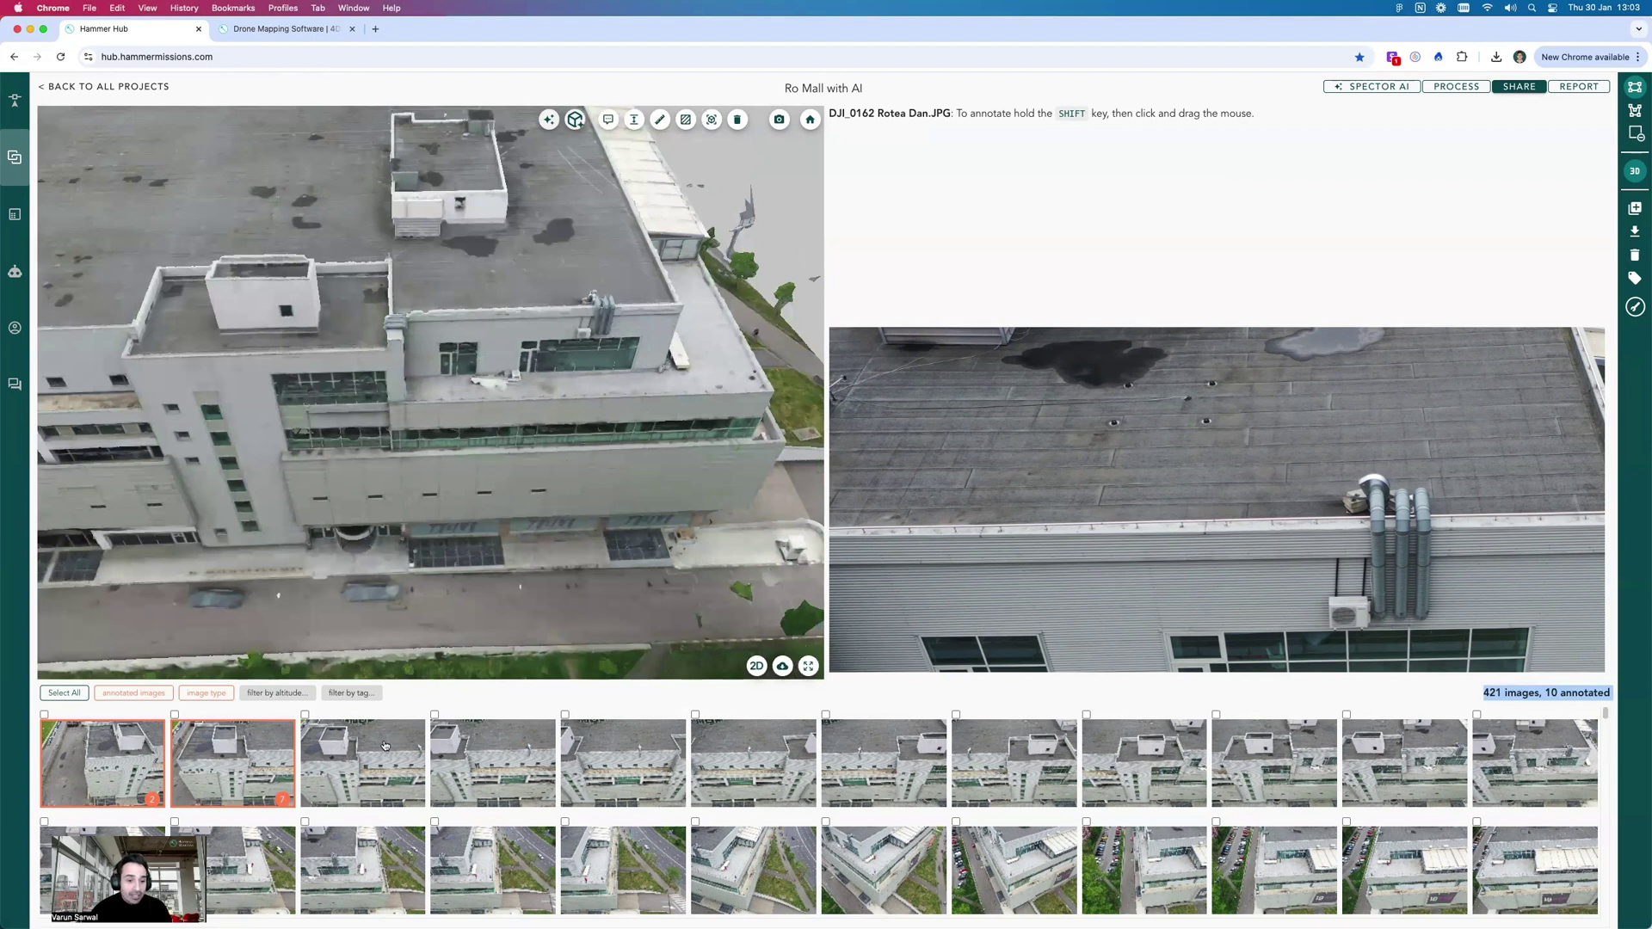
- Open drone image DJI_0043 from the gallery and view its roof section and facade
left_click(608, 765)
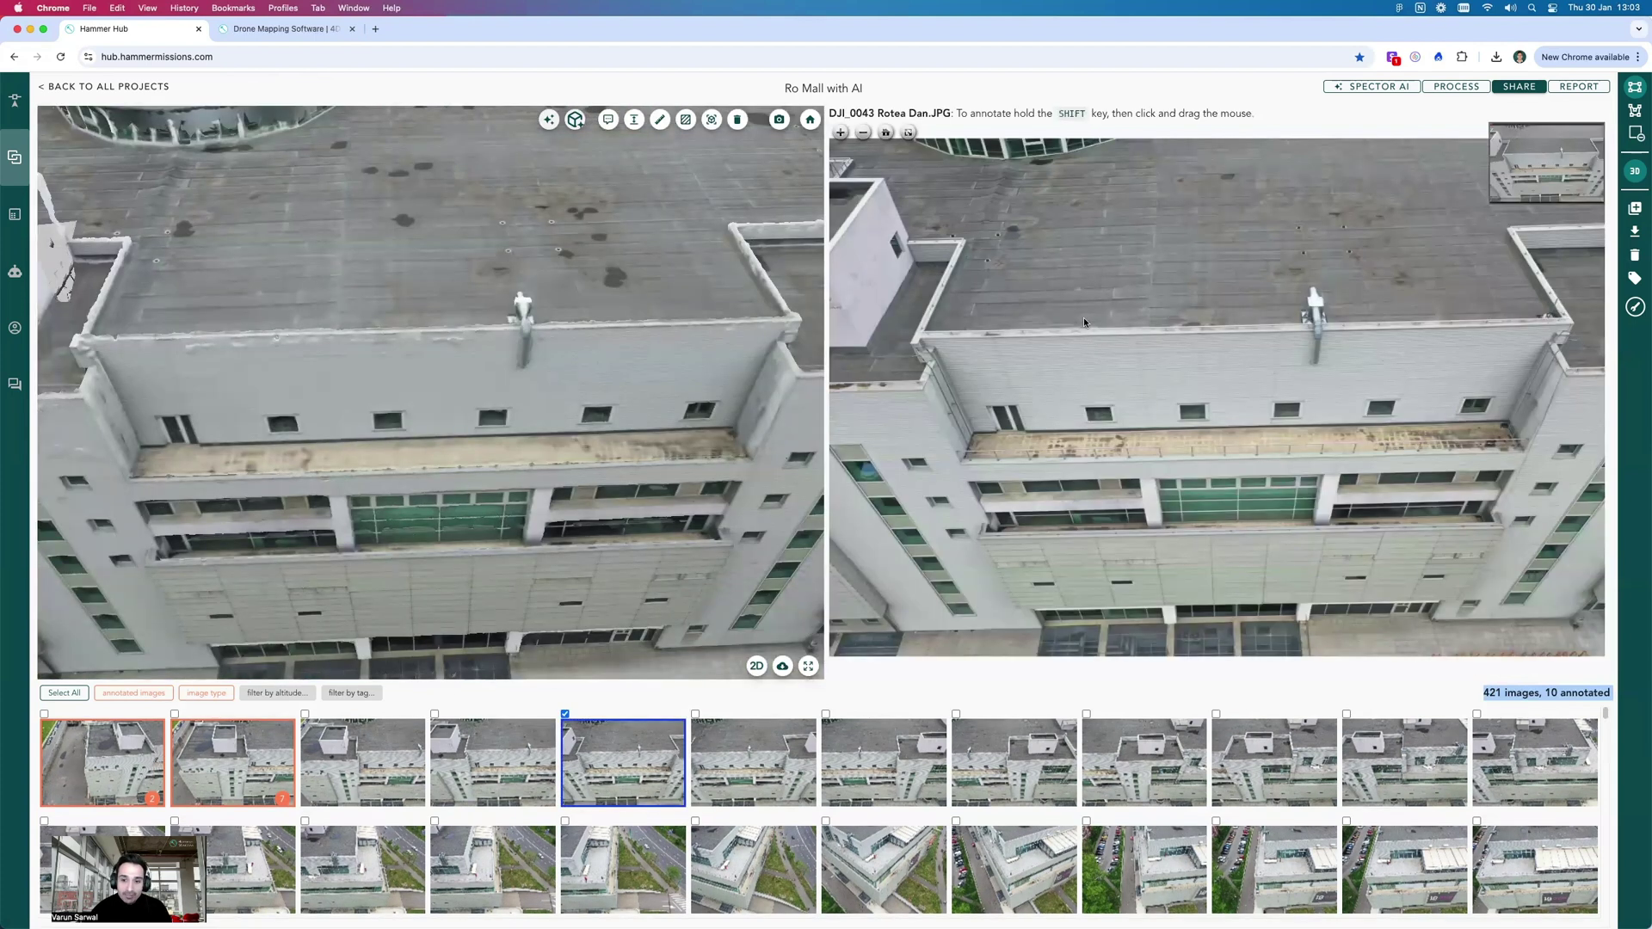
scroll(892, 814, "down", 3)
scroll(1311, 734, "up", 3)
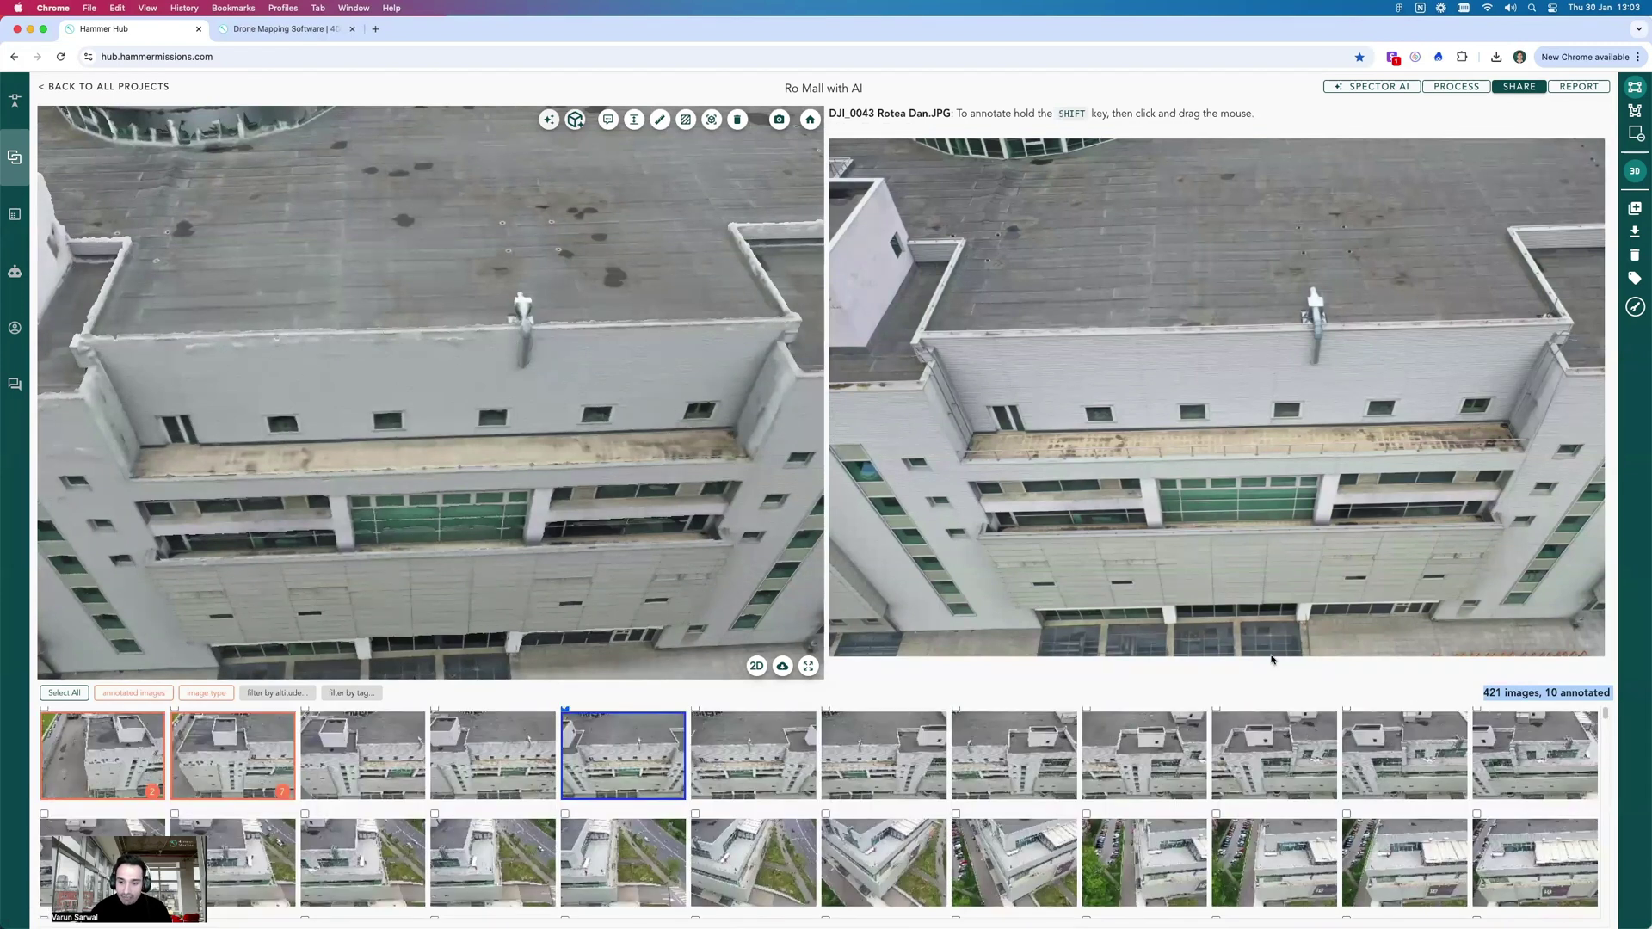
- Open drone image DJI_0048 and inspect the roof puddles up close in both the image and the 3D model
left_click(1273, 747)
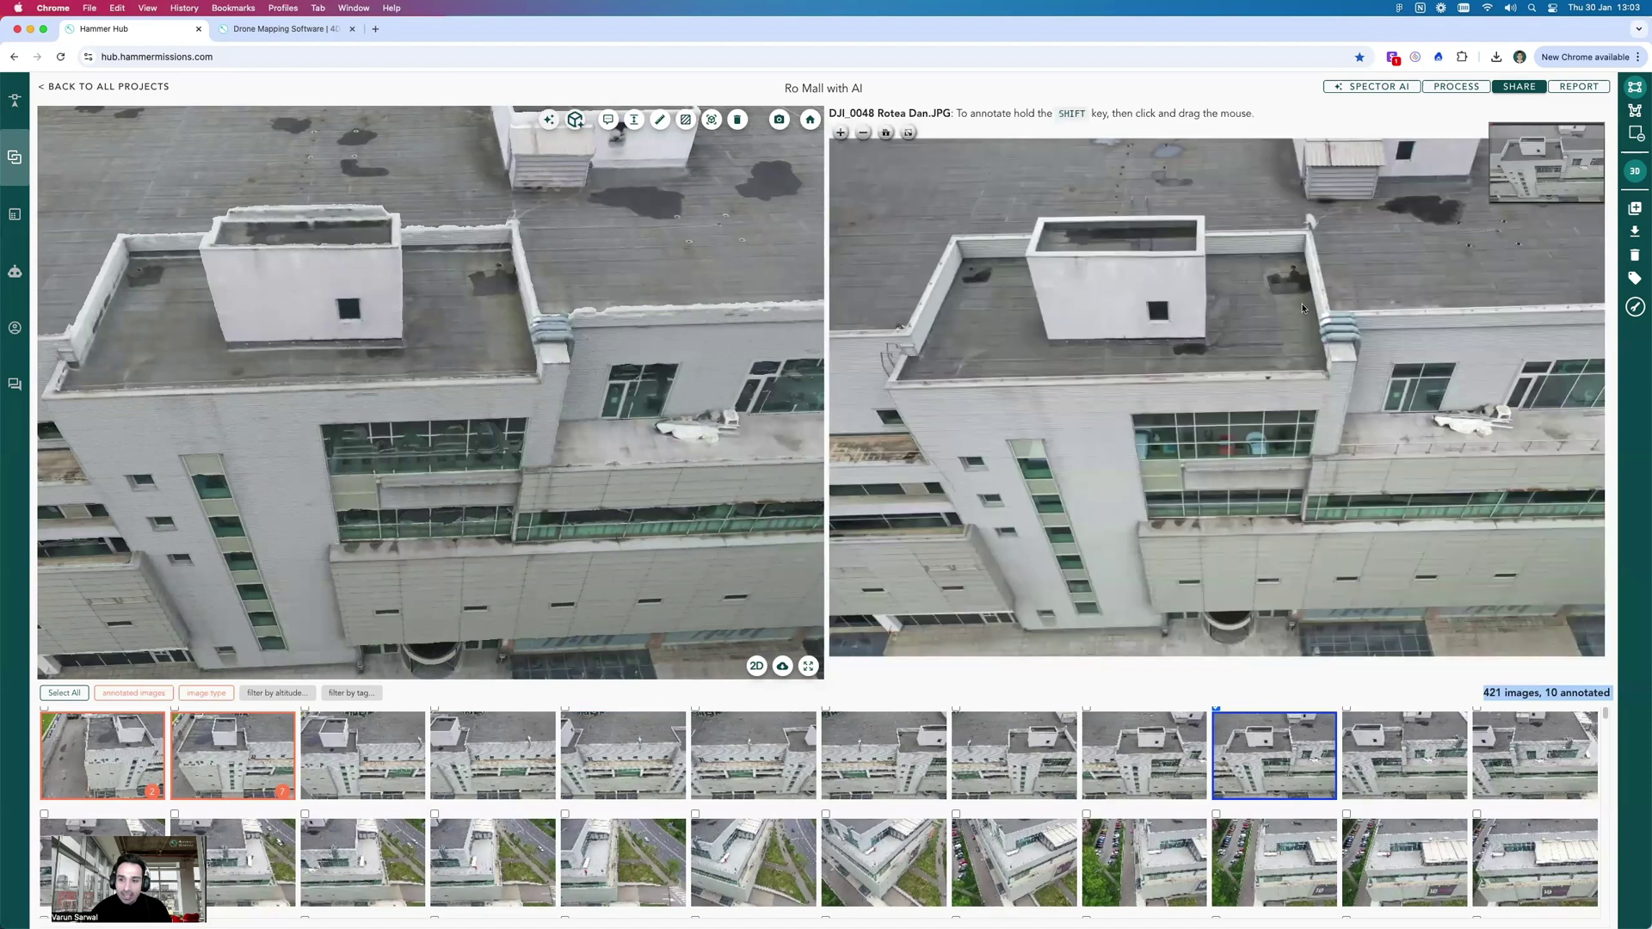
scroll(1301, 307, "up", 2)
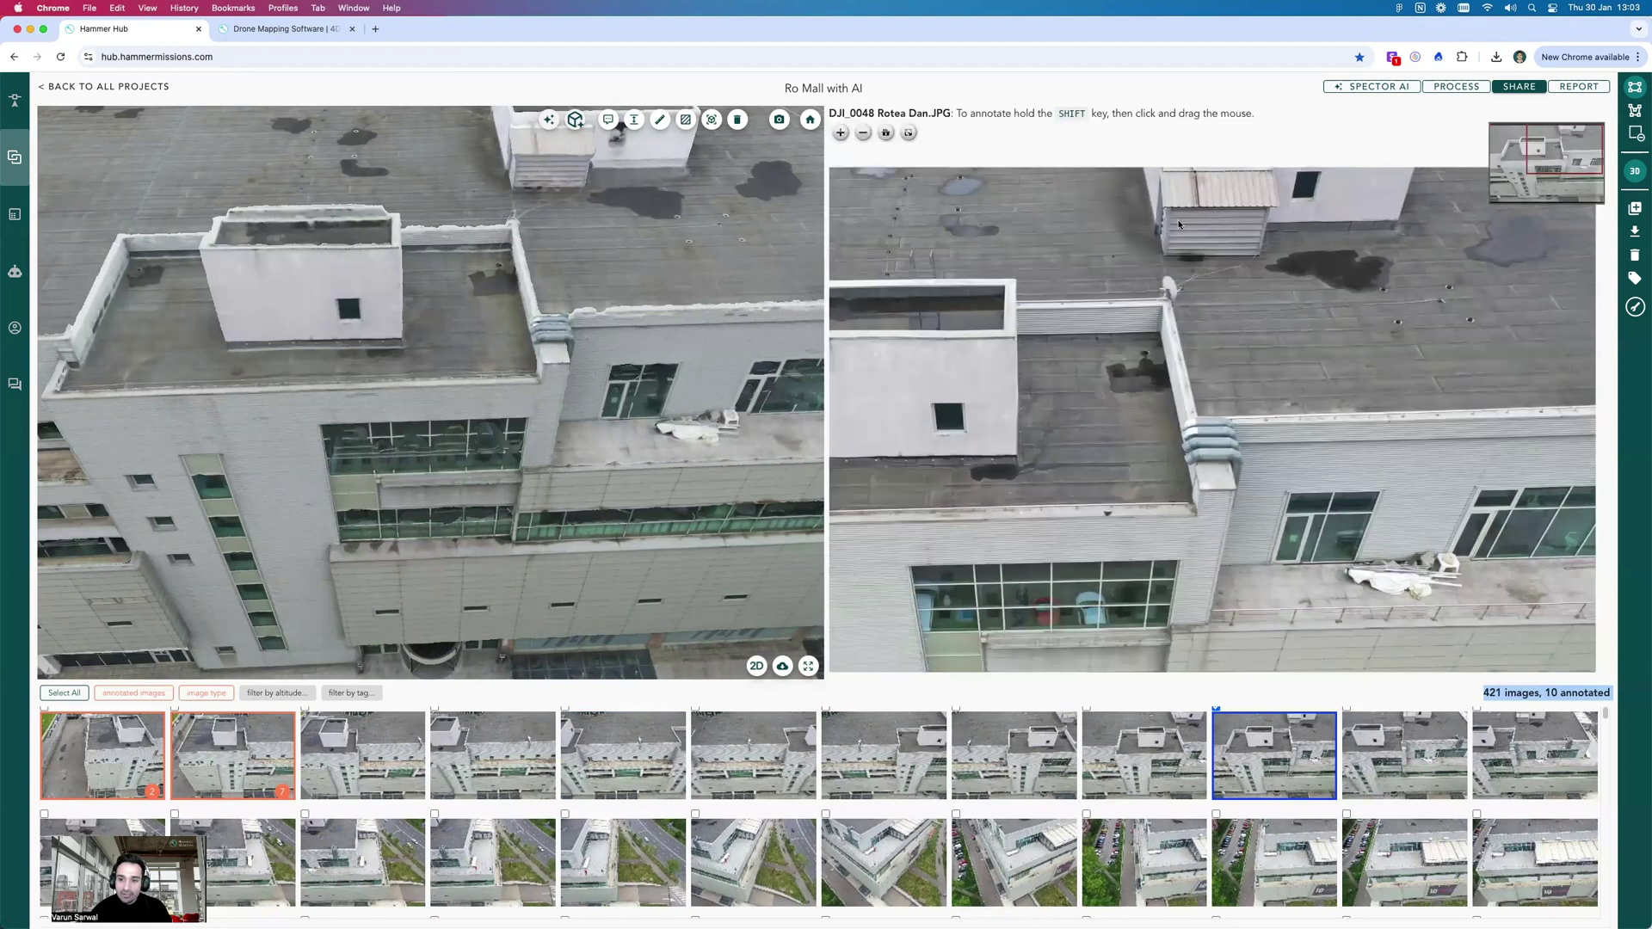
left_click_drag(499, 323, 518, 273)
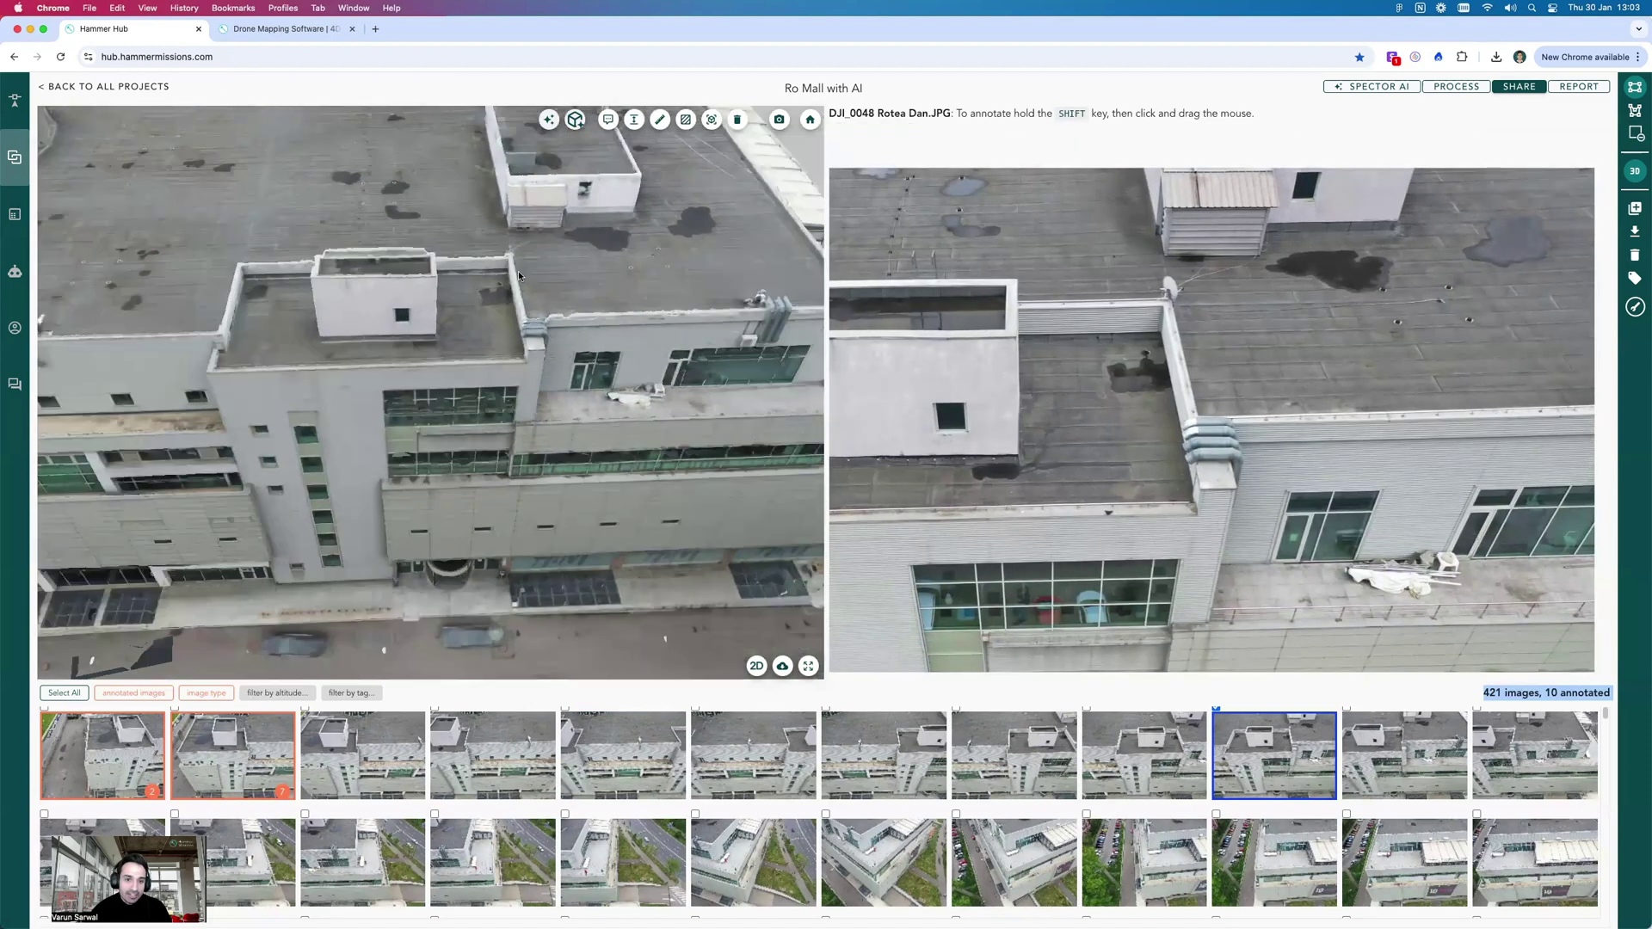
scroll(518, 274, "up", 3)
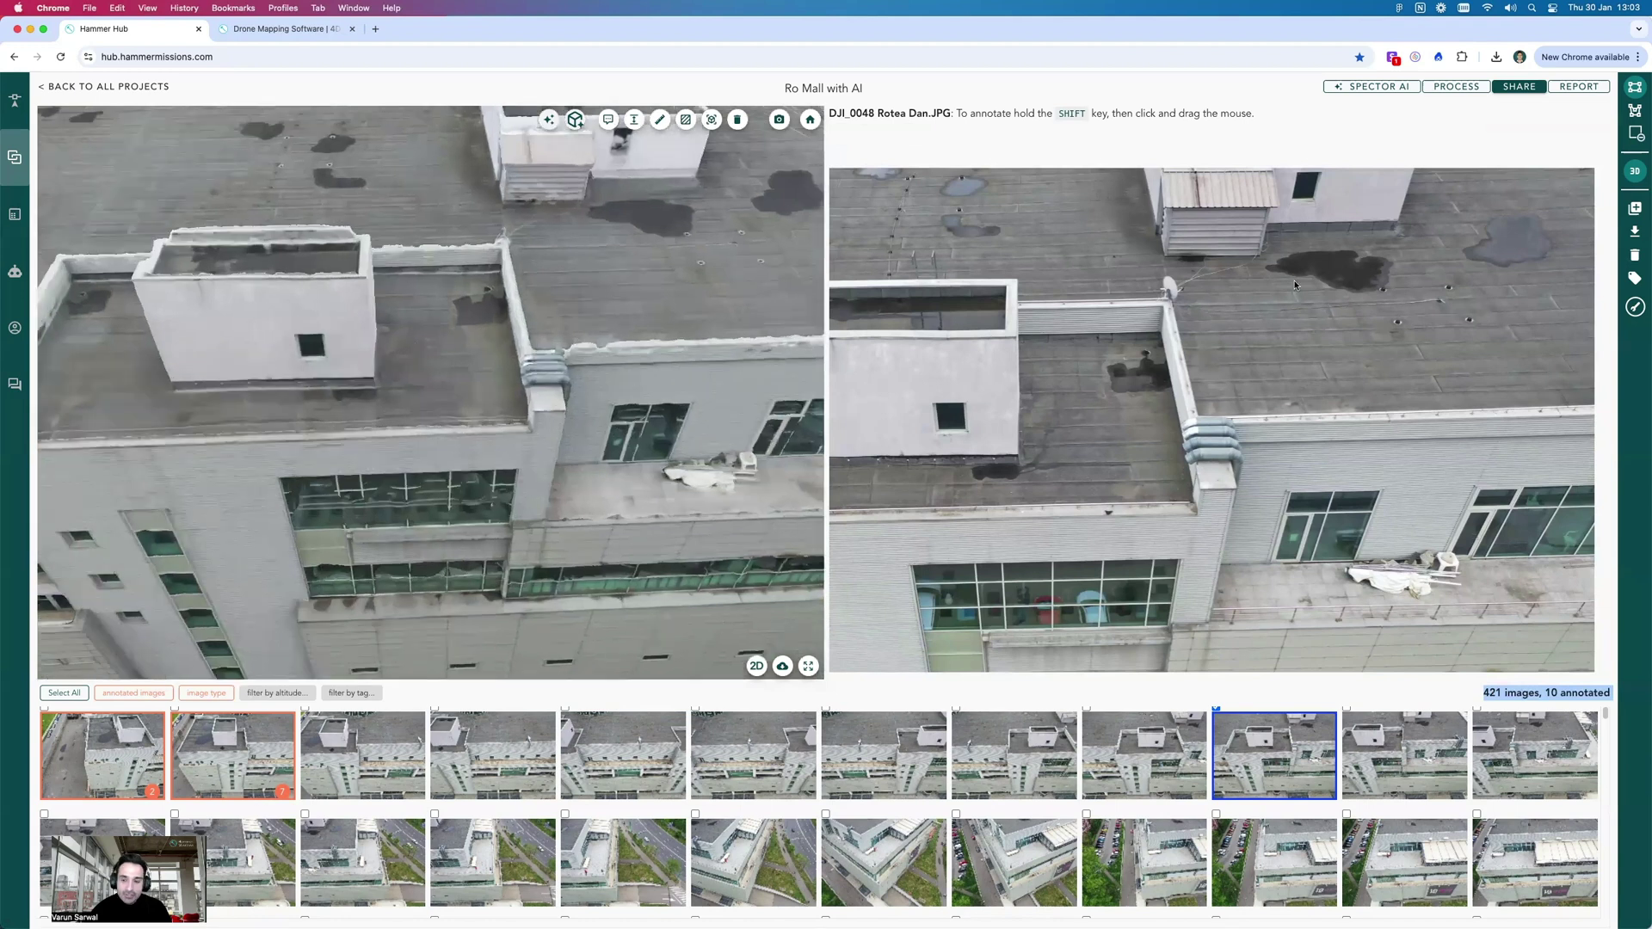
scroll(1295, 283, "up", 1)
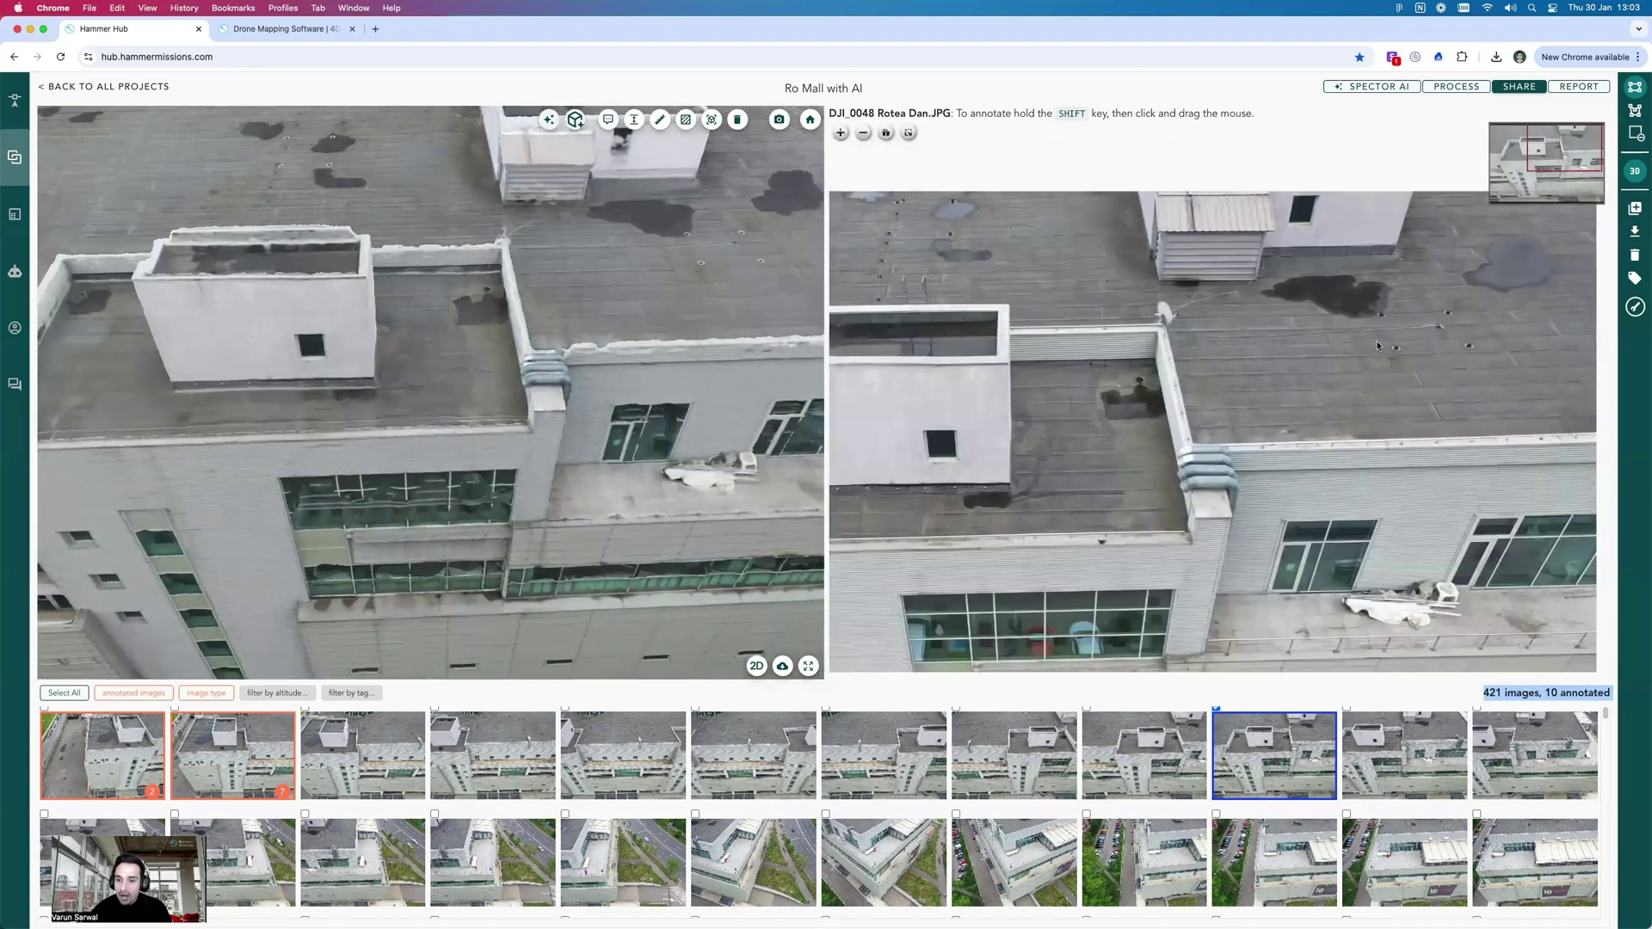
left_click_drag(1396, 291, 1356, 268)
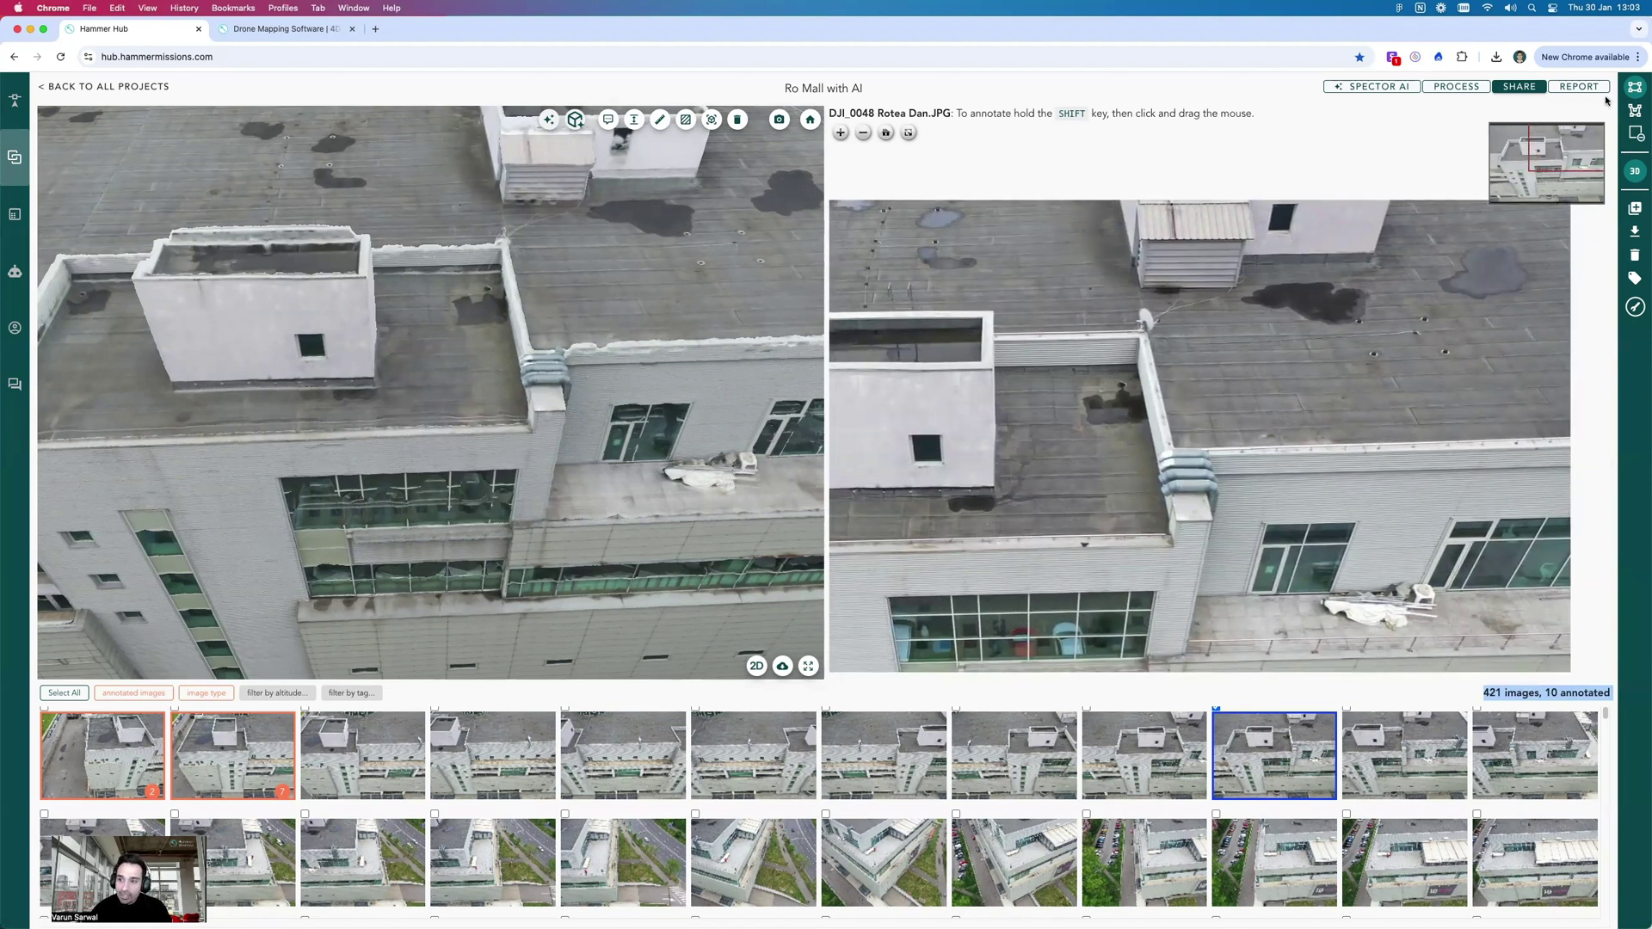
- Outline the pale puddle on the open main roof in image DJI_0048 with a polygon annotation
left_click(1634, 111)
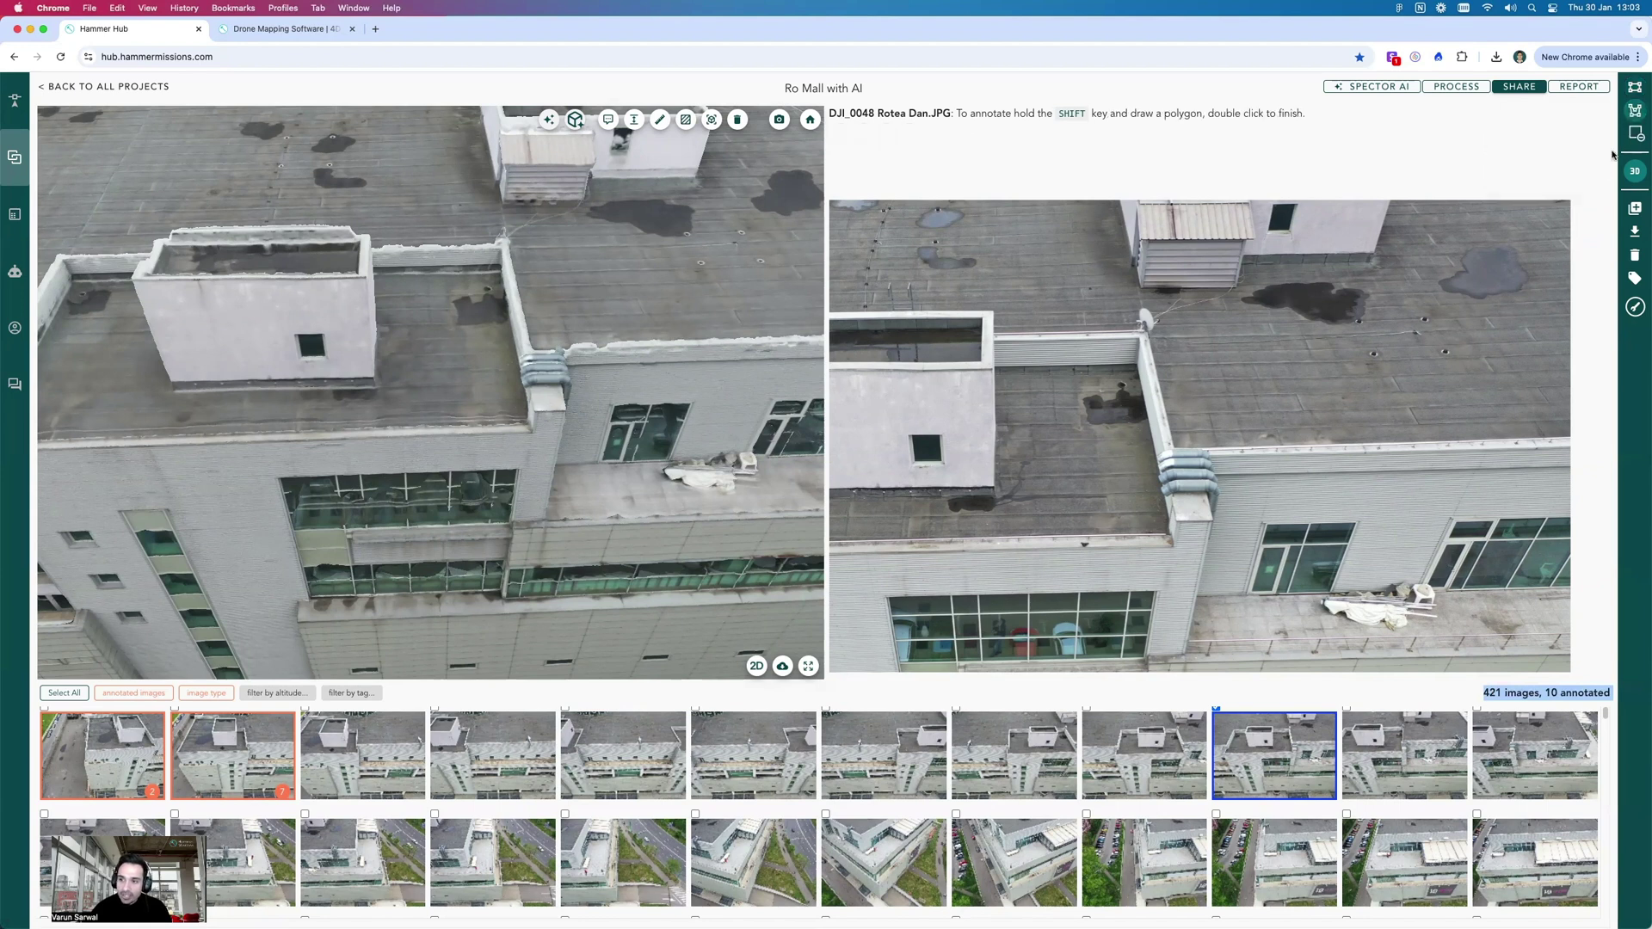
left_click(1466, 255, "shift")
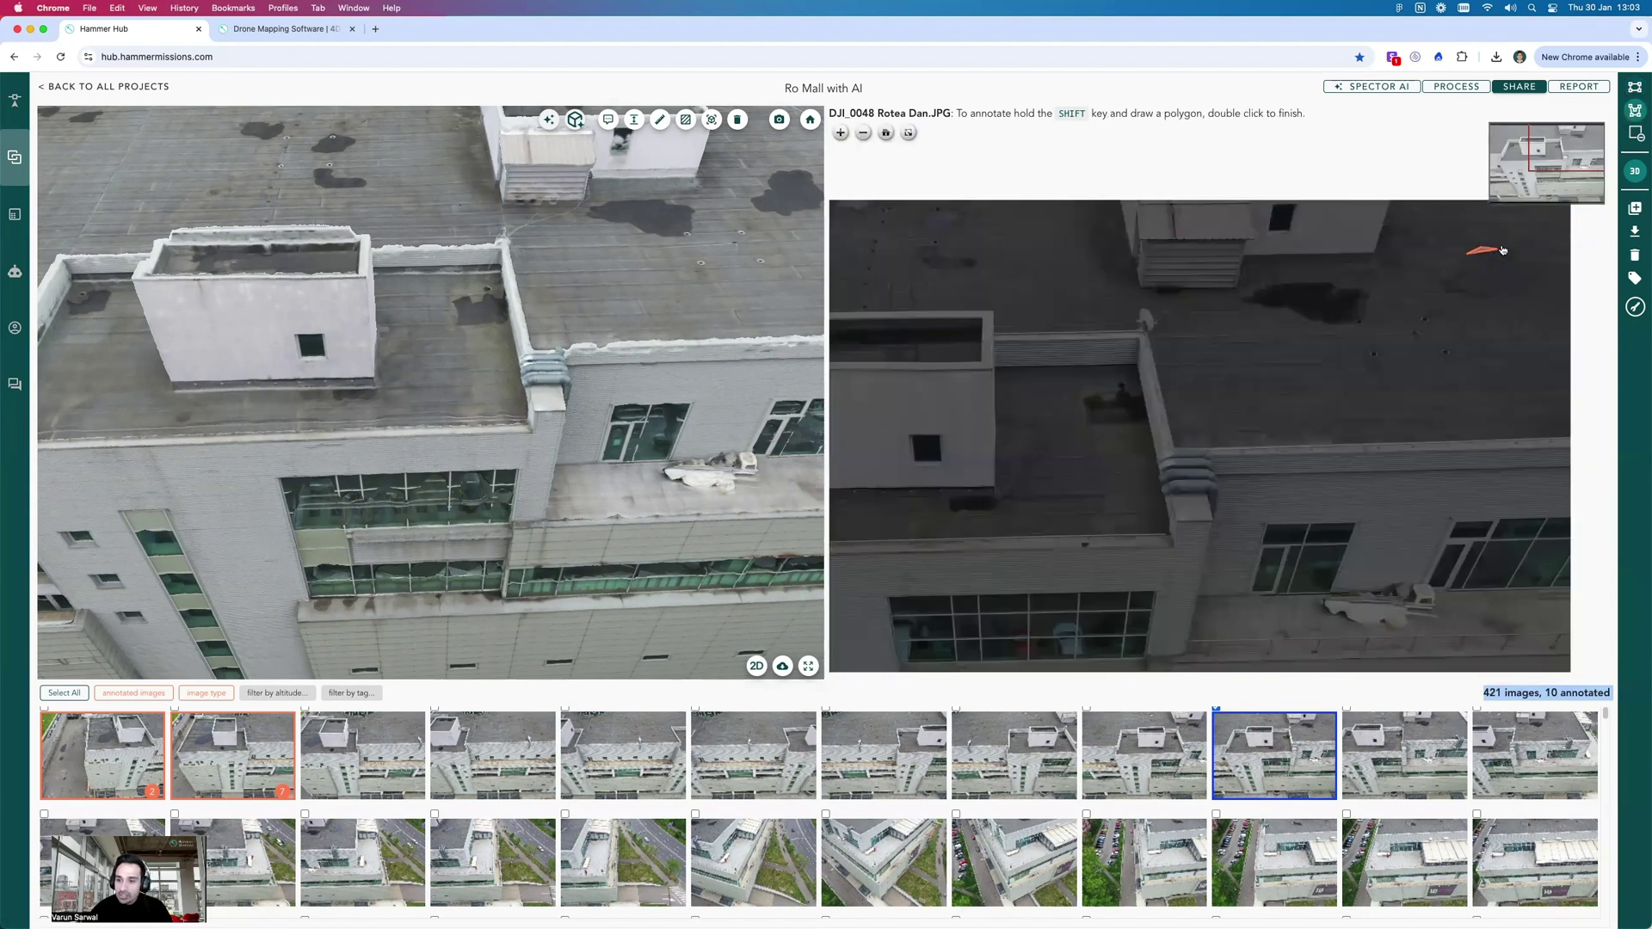
left_click(1510, 247, "shift")
left_click(1518, 261, "shift")
left_click(1531, 276, "shift")
left_click(1527, 289, "shift")
left_click(1501, 298, "shift")
left_click(1456, 292, "shift")
left_click(1439, 284, "shift")
left_click_drag(1452, 284, 1464, 276)
double_click(1460, 263)
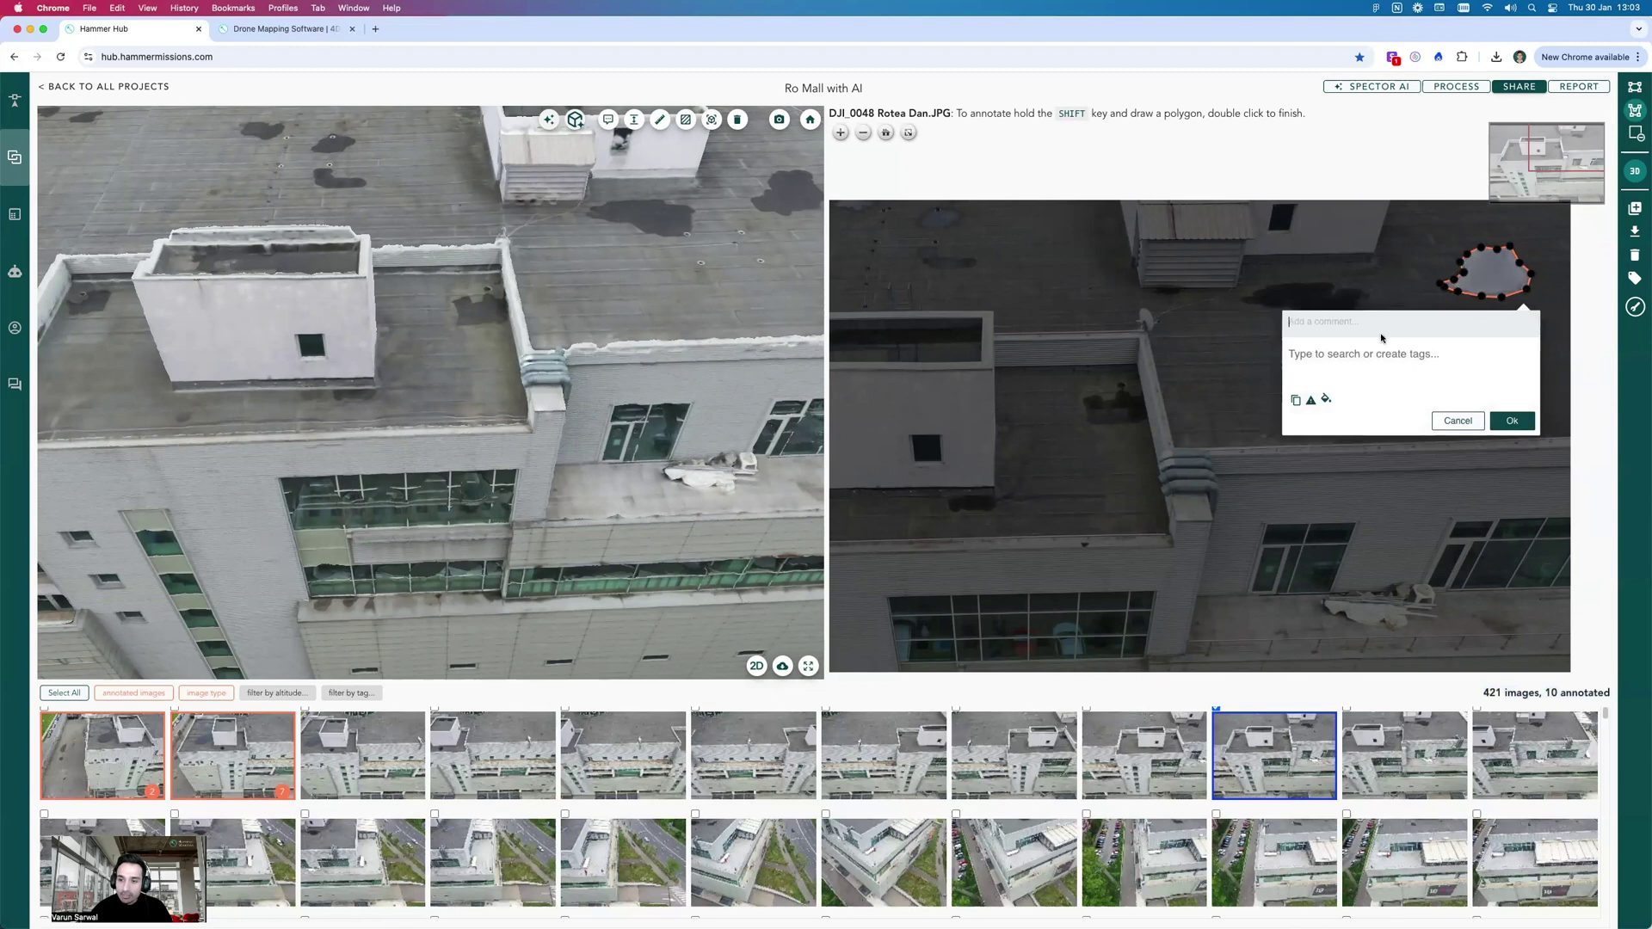
- Assign the existing waterpond tag to the outlined pale puddle and save the annotation
left_click(1373, 352)
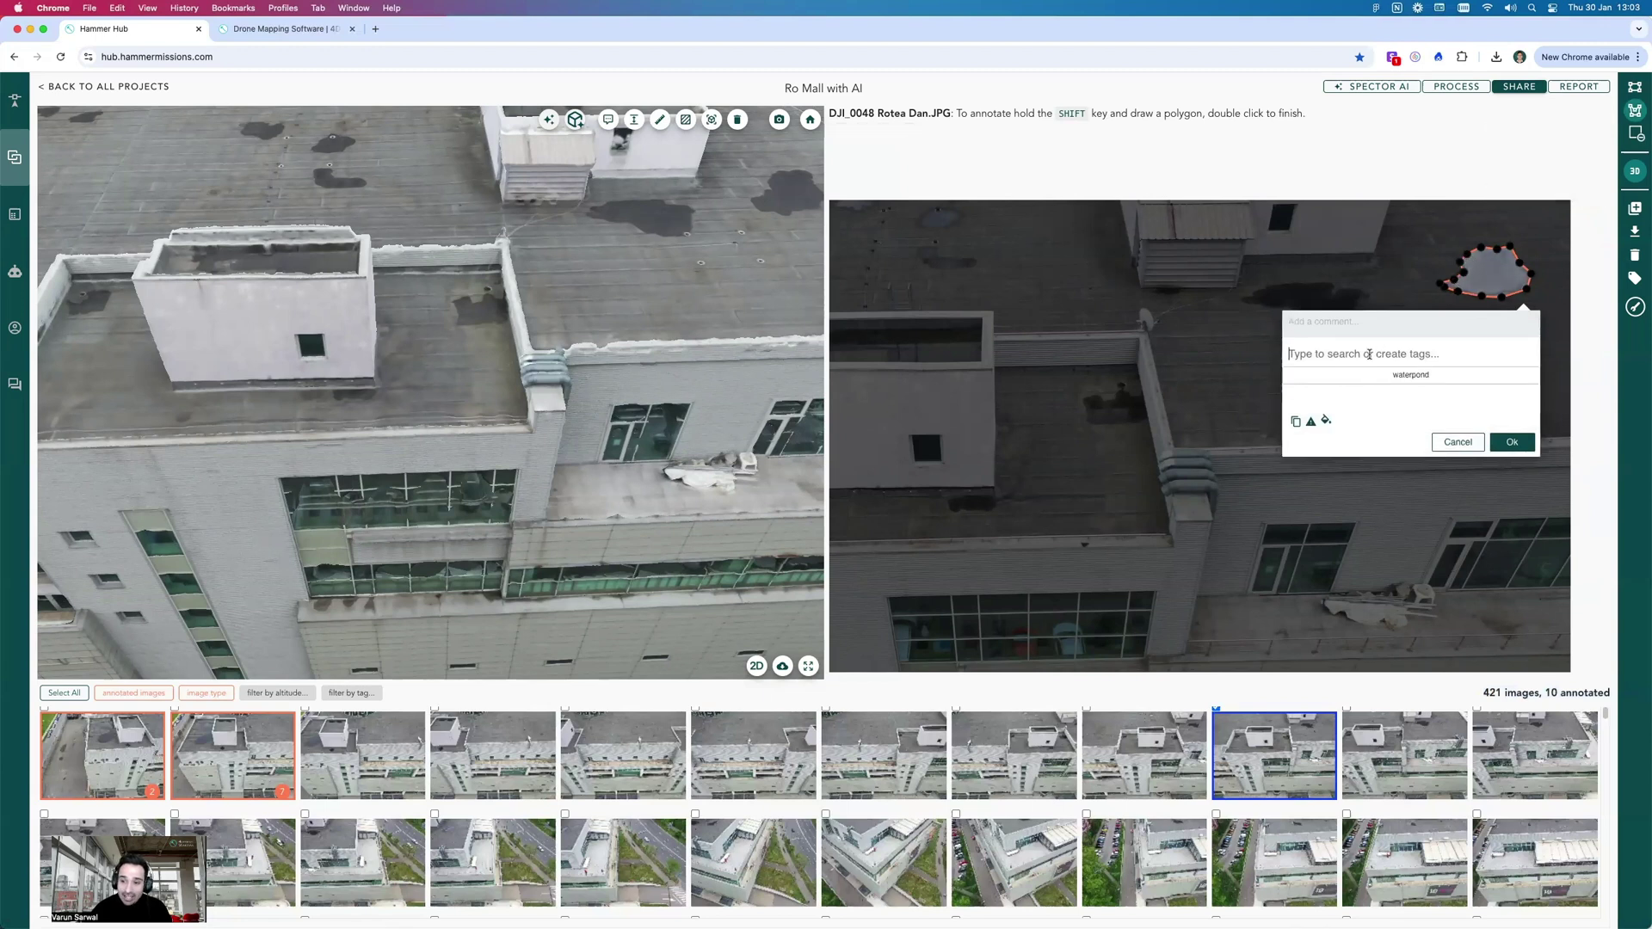
type("waterpin")
key("BackSpace")
key("BackSpace")
type("ond")
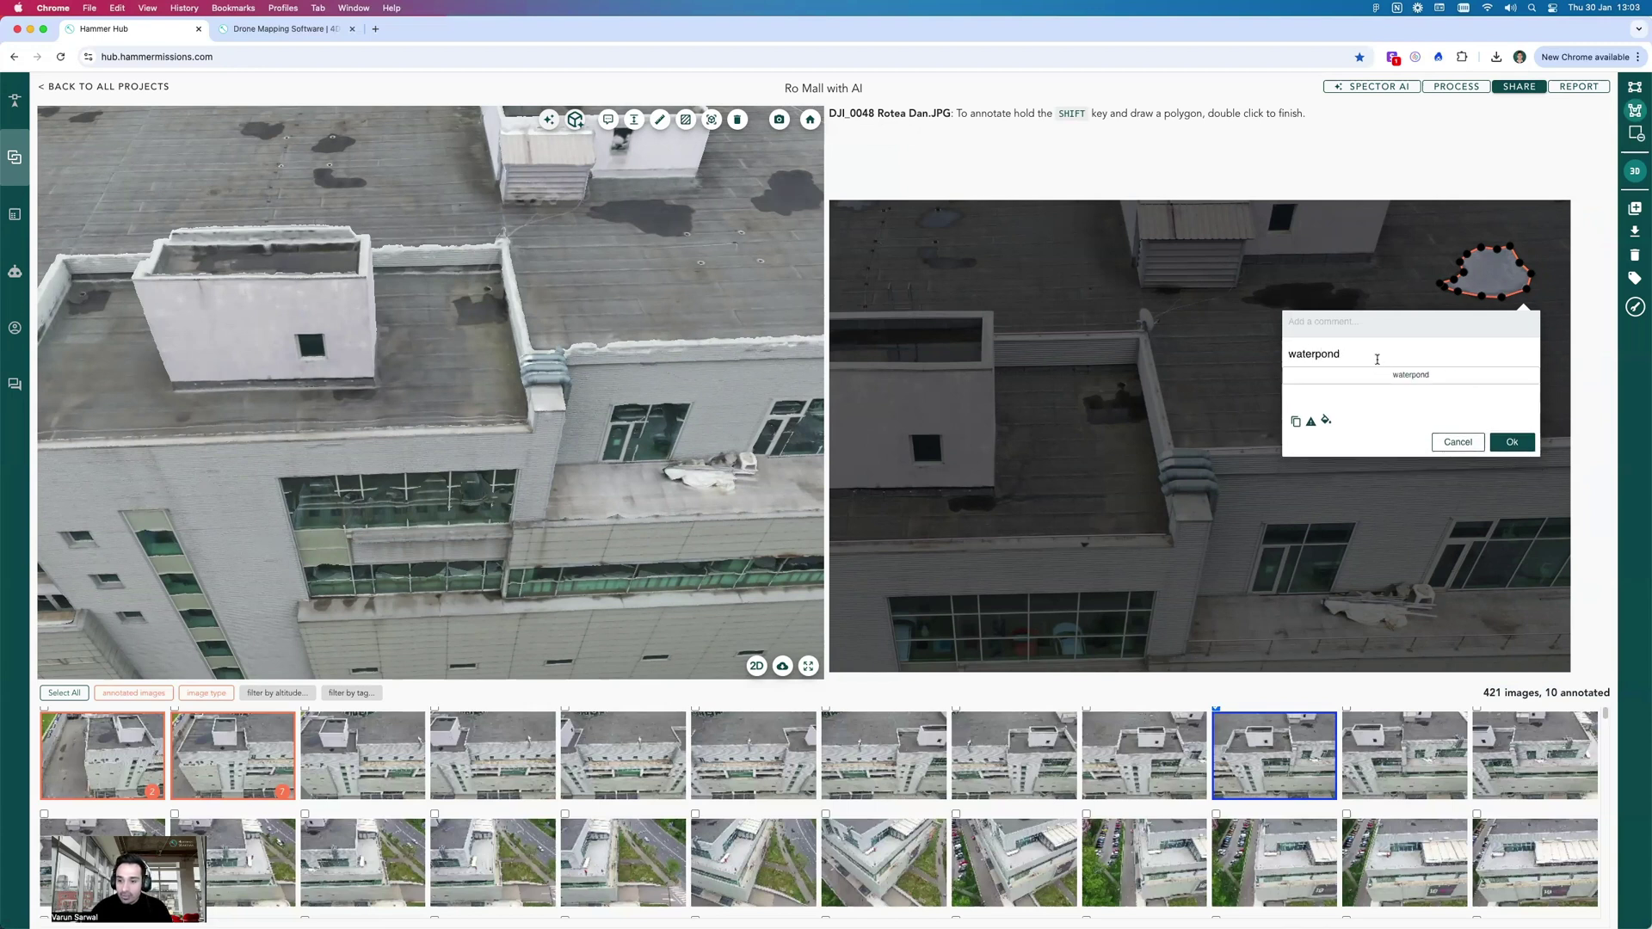
key("BackSpace")
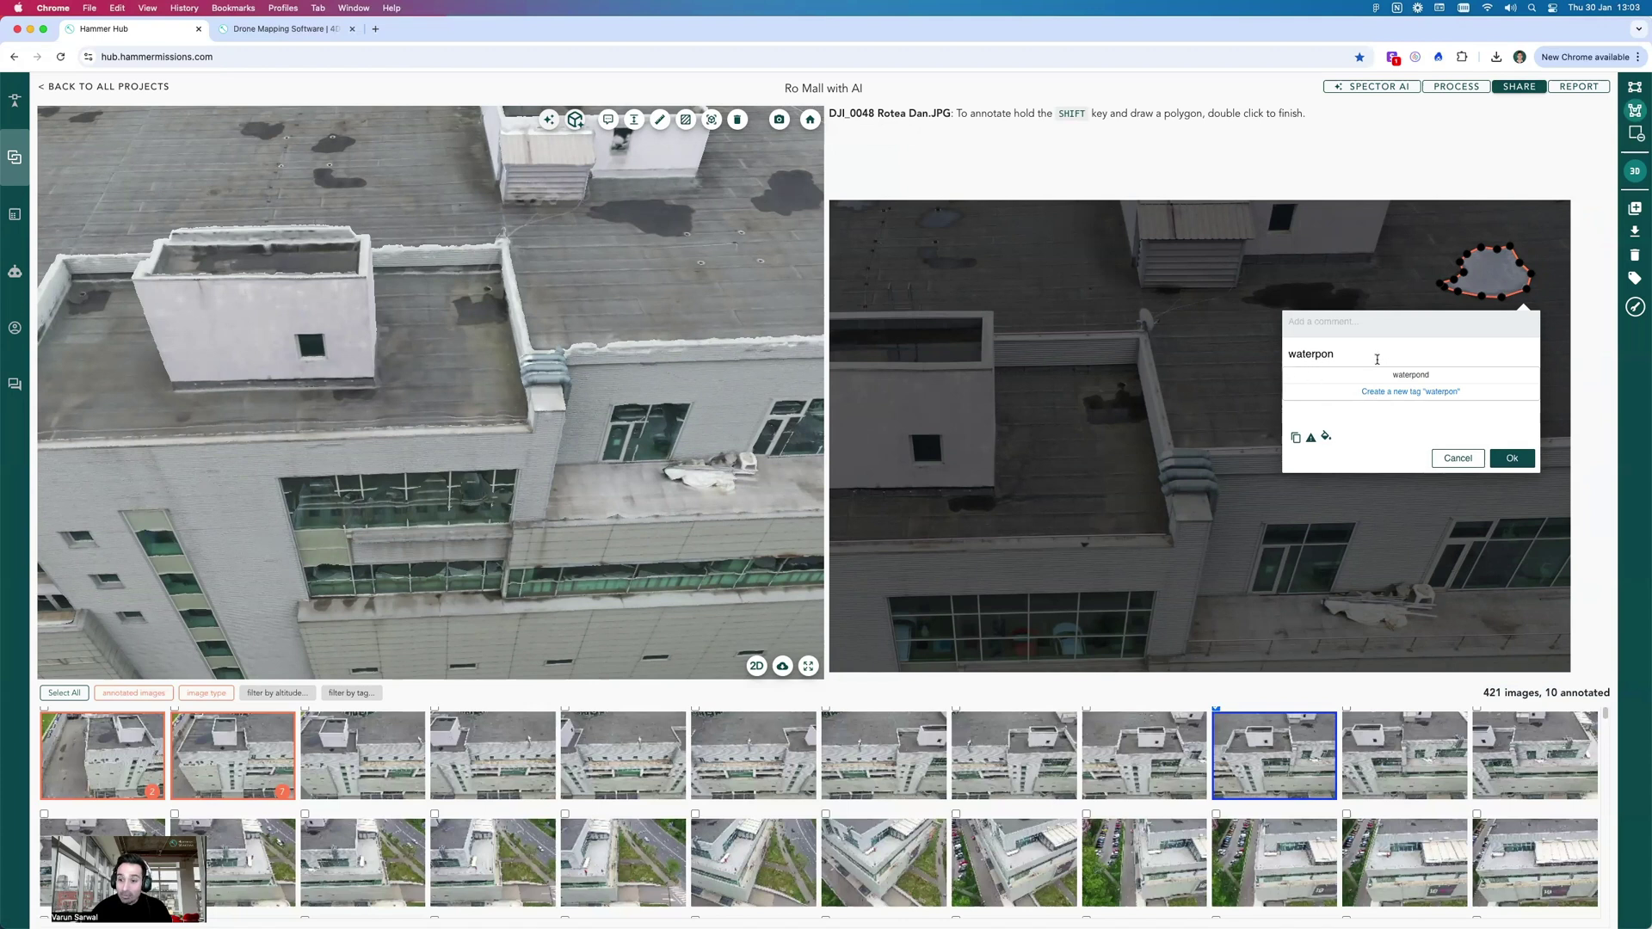
double_click(1360, 354)
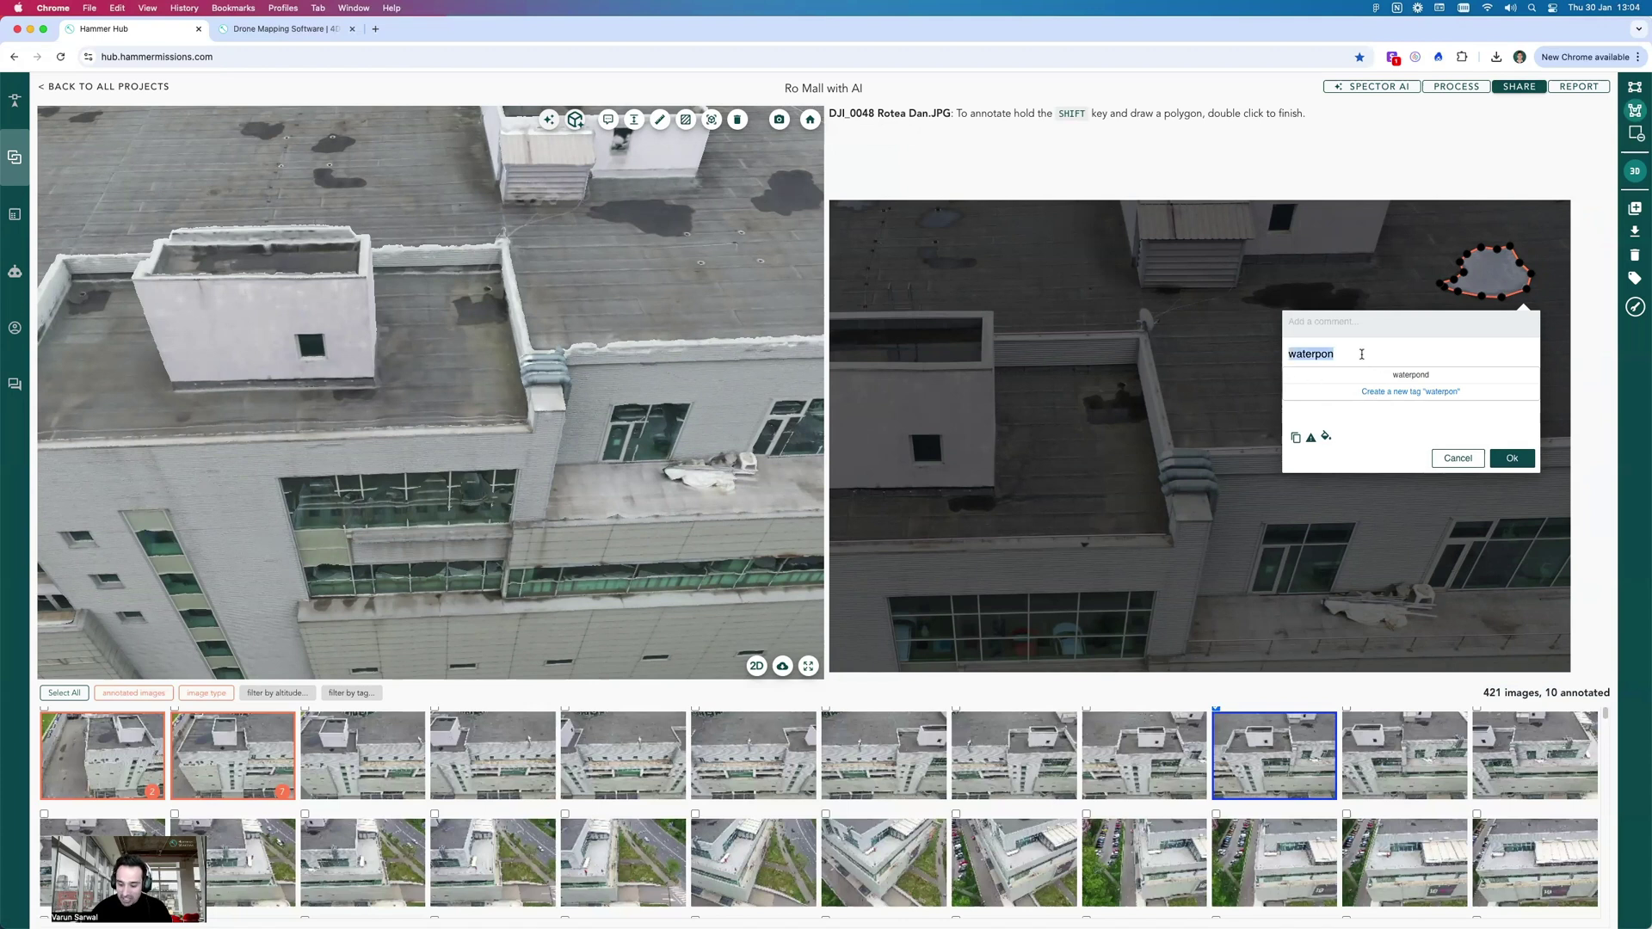
key("BackSpace")
left_click(1374, 373)
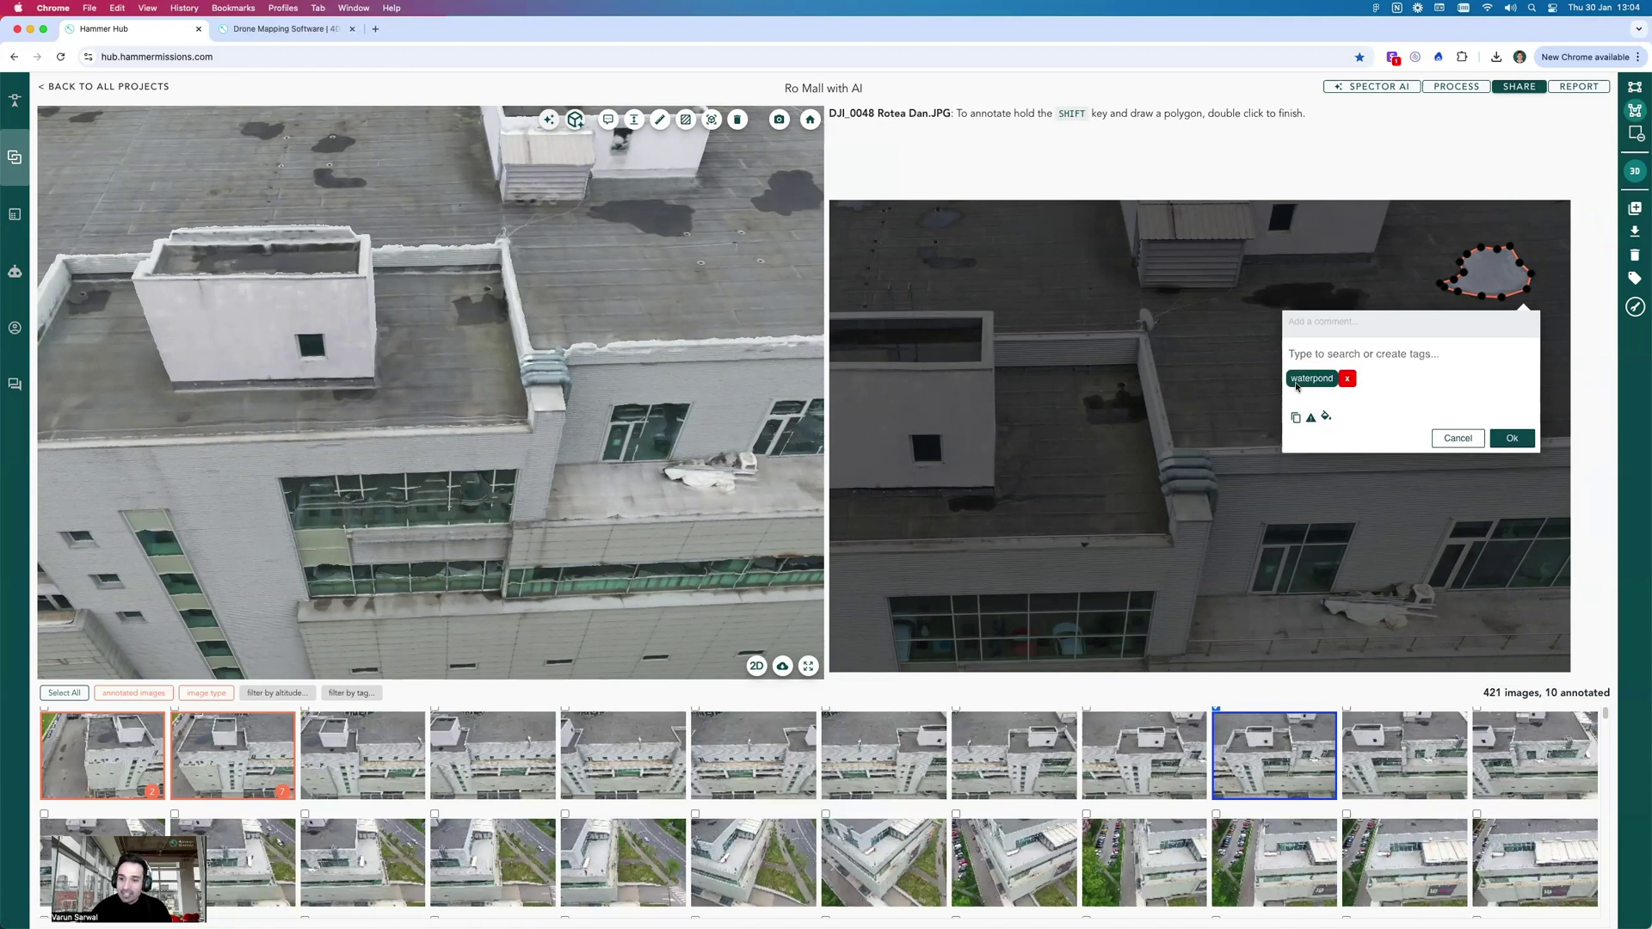
left_click(1512, 438)
- Open the saved annotation of the pale puddle for review and close it again
scroll(1478, 297, "up", 4)
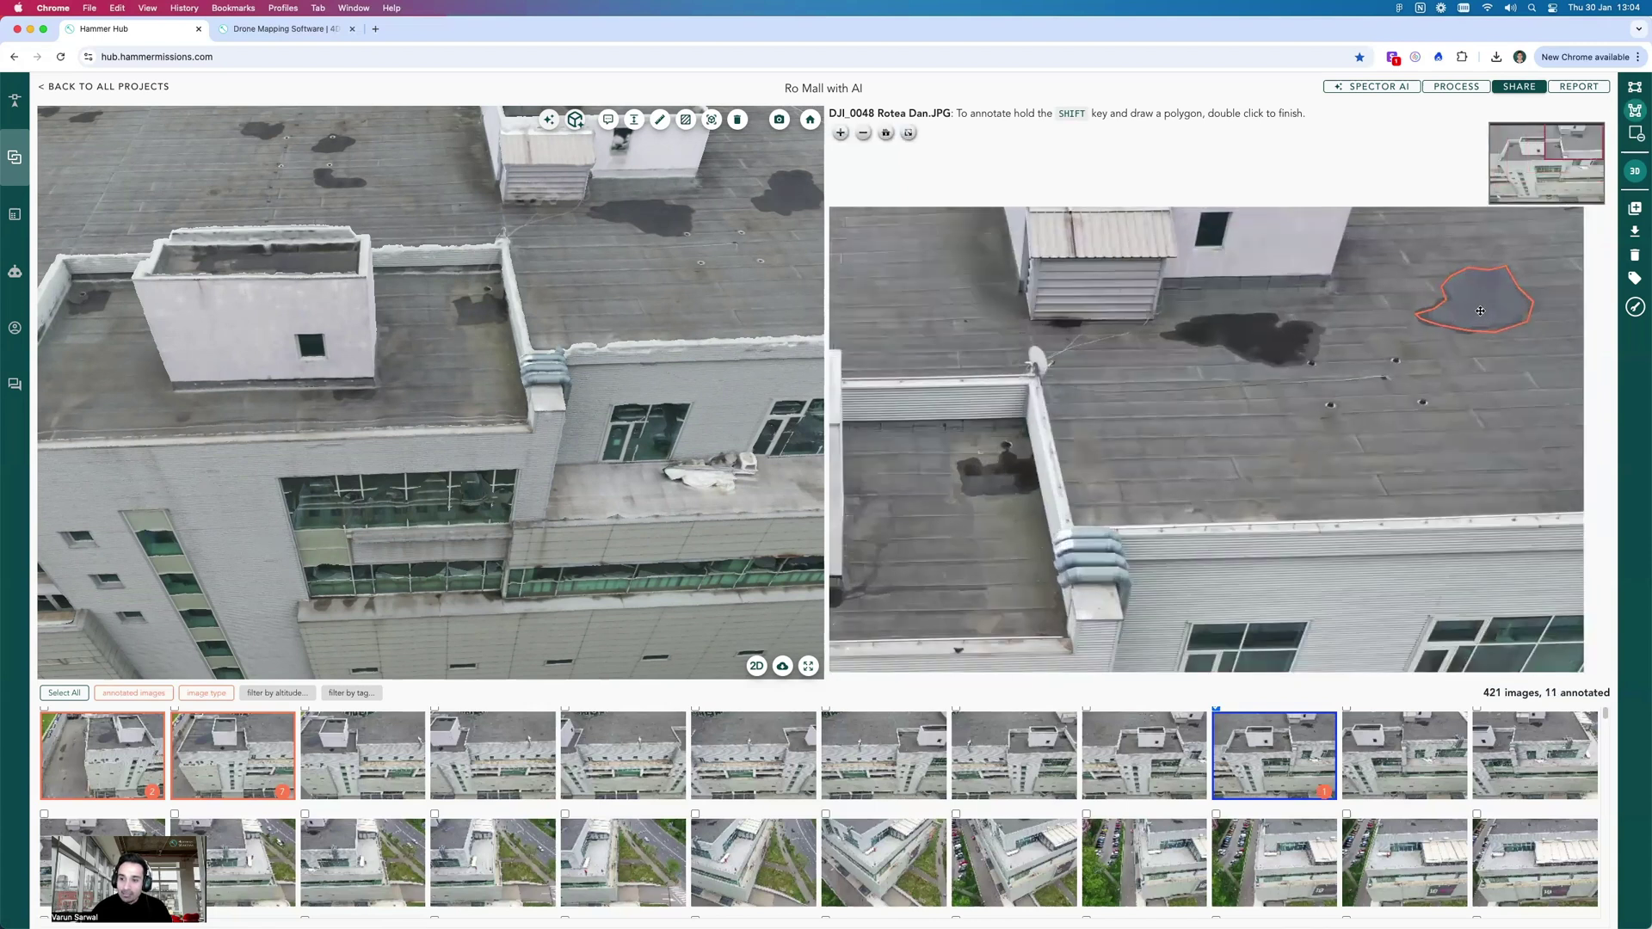
left_click(1480, 311)
left_click(1461, 474)
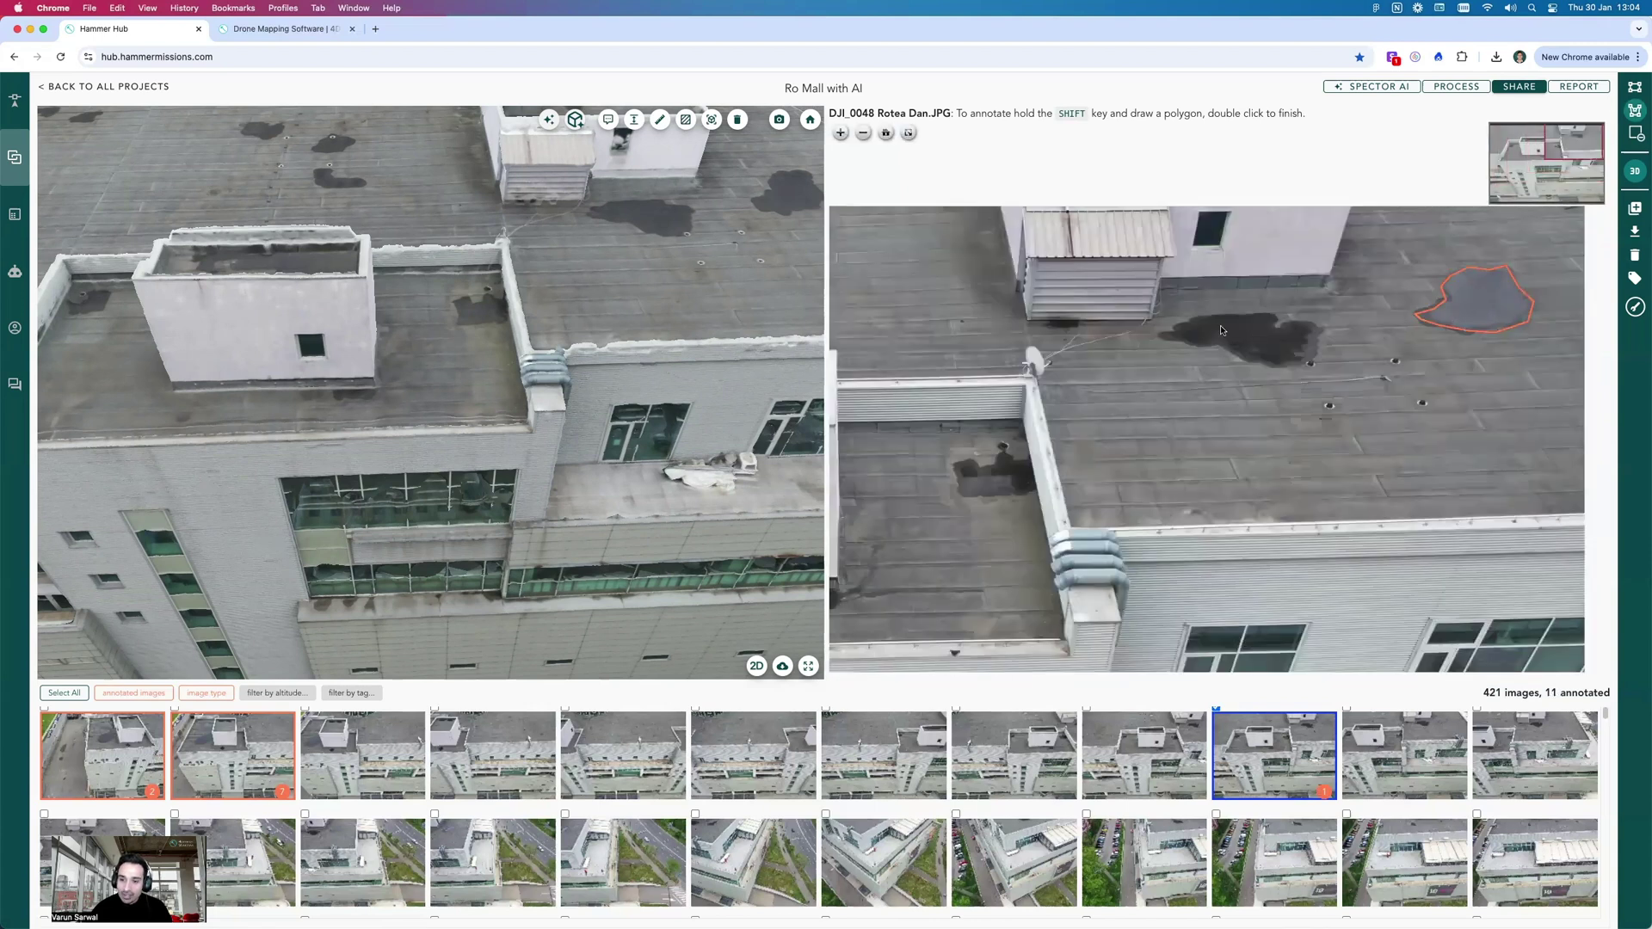
- Outline the dark puddle beside the rooftop ventilation housing with a polygon, tag it waterpond and save the annotation
left_click(1177, 320, "shift")
left_click(1282, 309, "shift")
left_click(1277, 324, "shift")
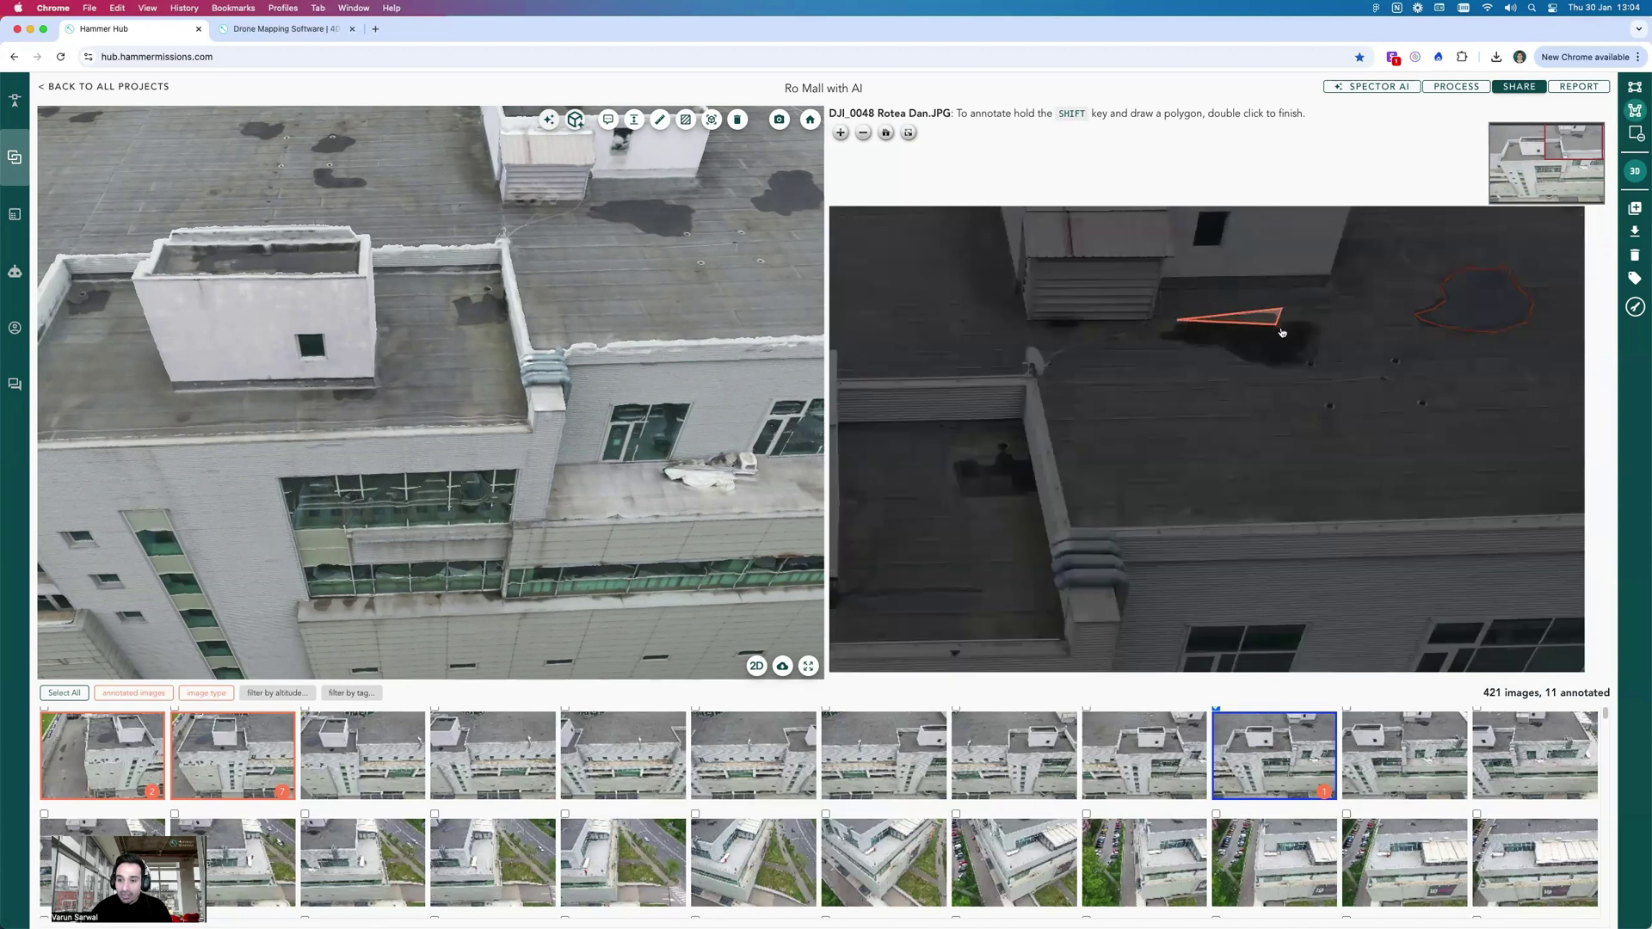
left_click(1316, 321, "shift")
left_click(1324, 328, "shift")
left_click(1312, 353, "shift")
double_click(1307, 368, "shift")
left_click(1196, 346, "shift")
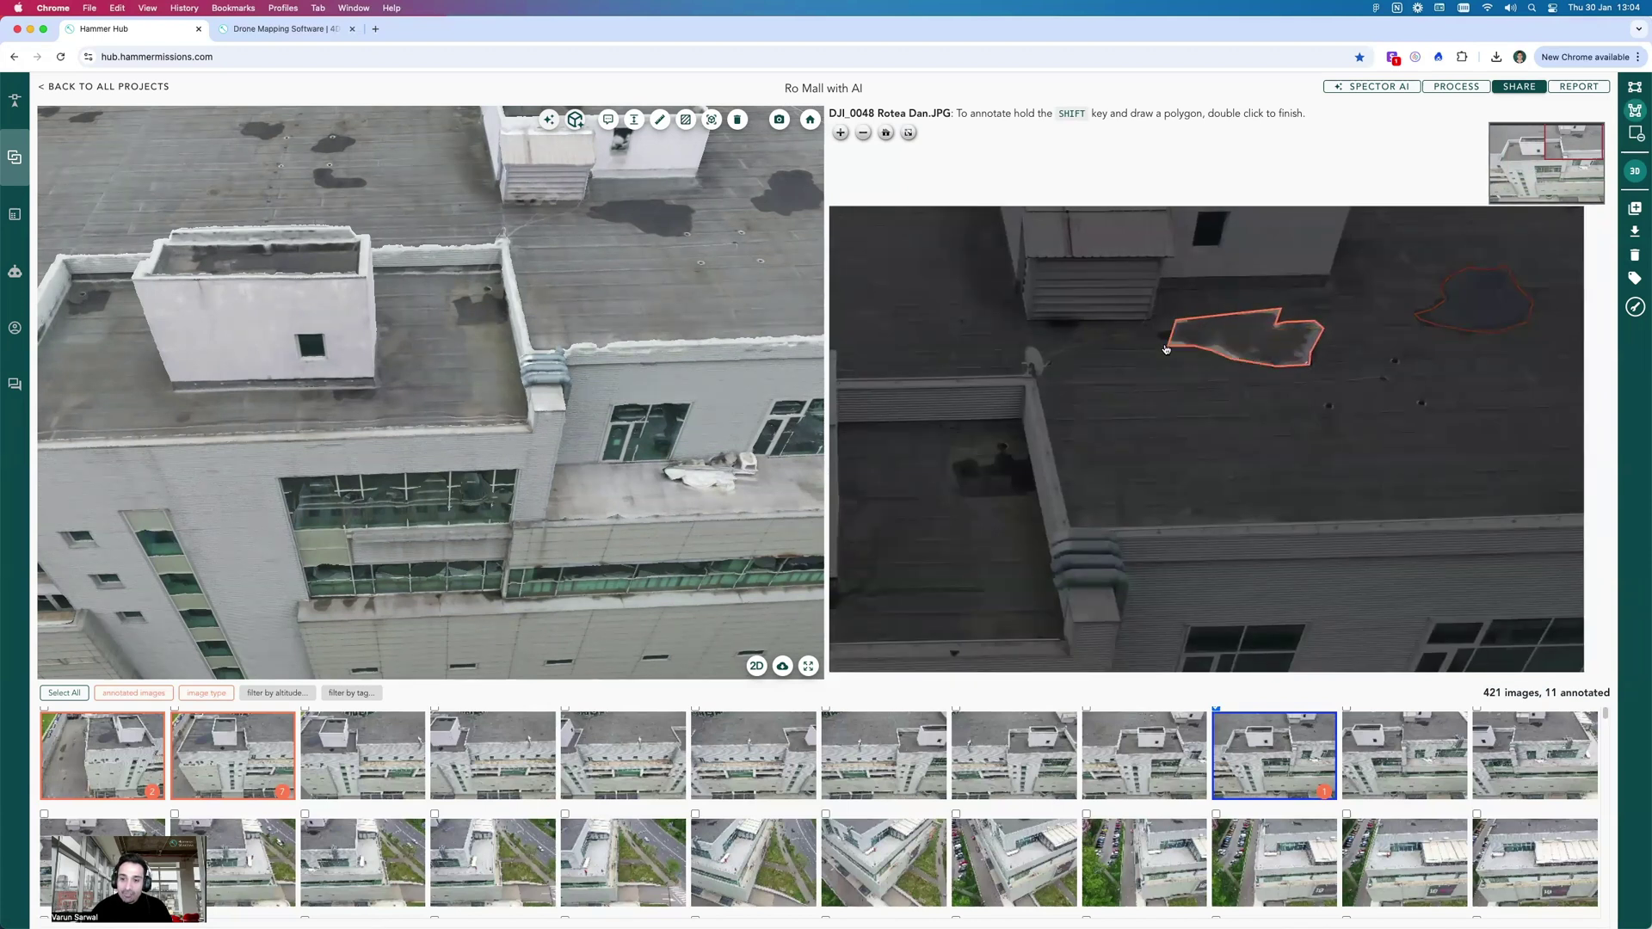
double_click(1156, 341, "shift")
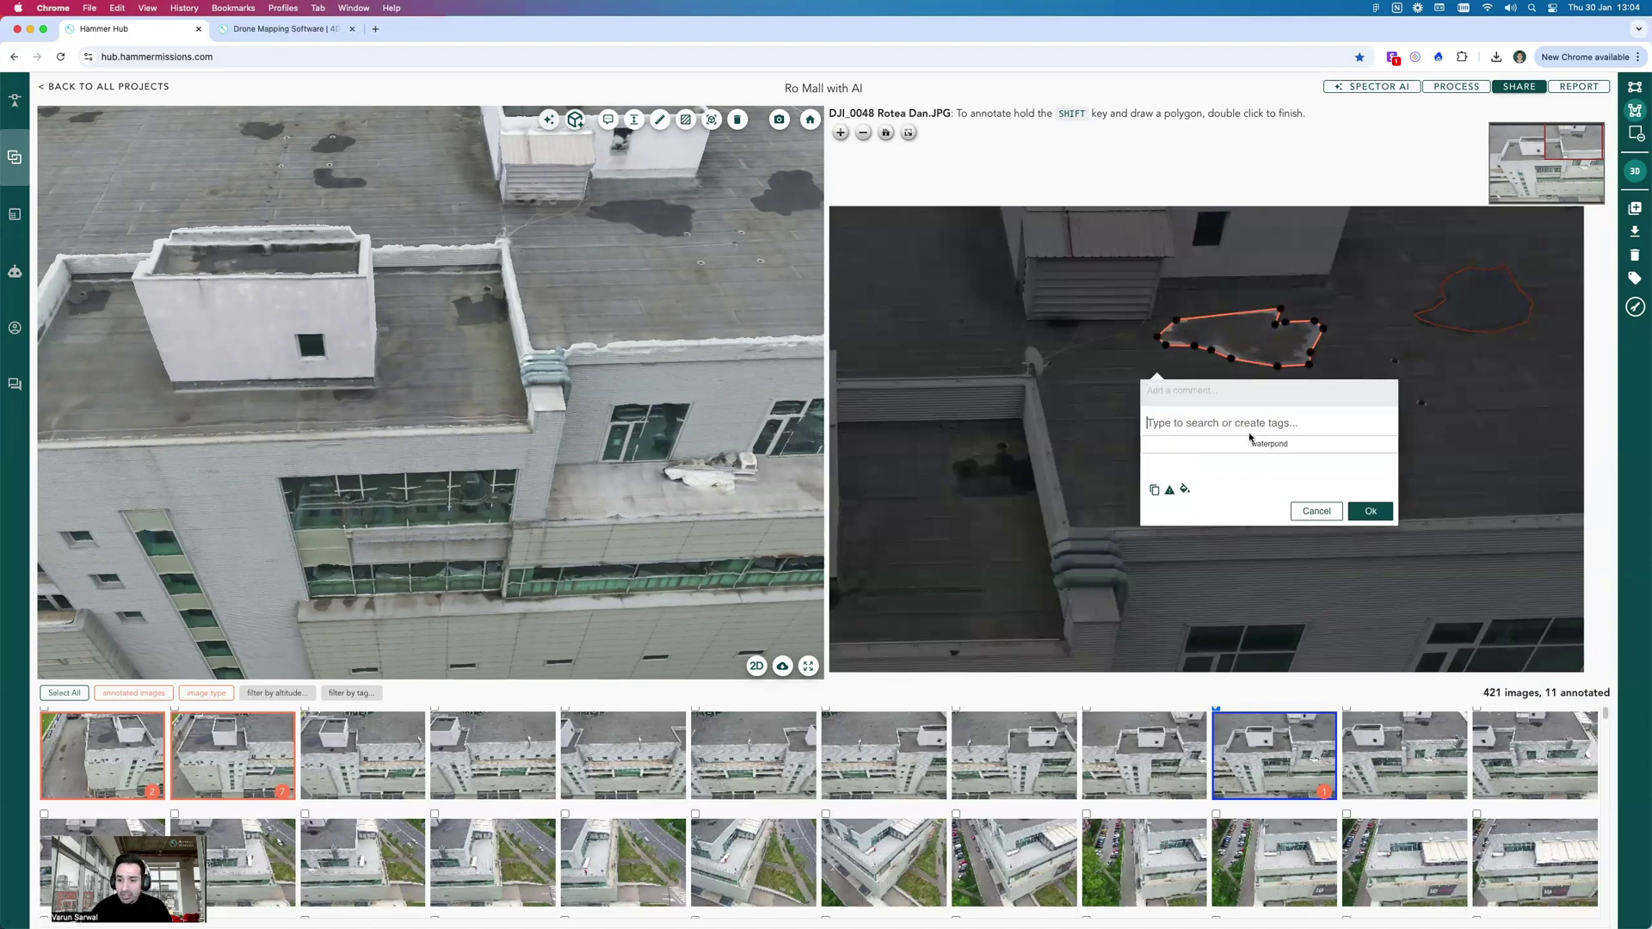
left_click(1249, 426)
left_click(1258, 447)
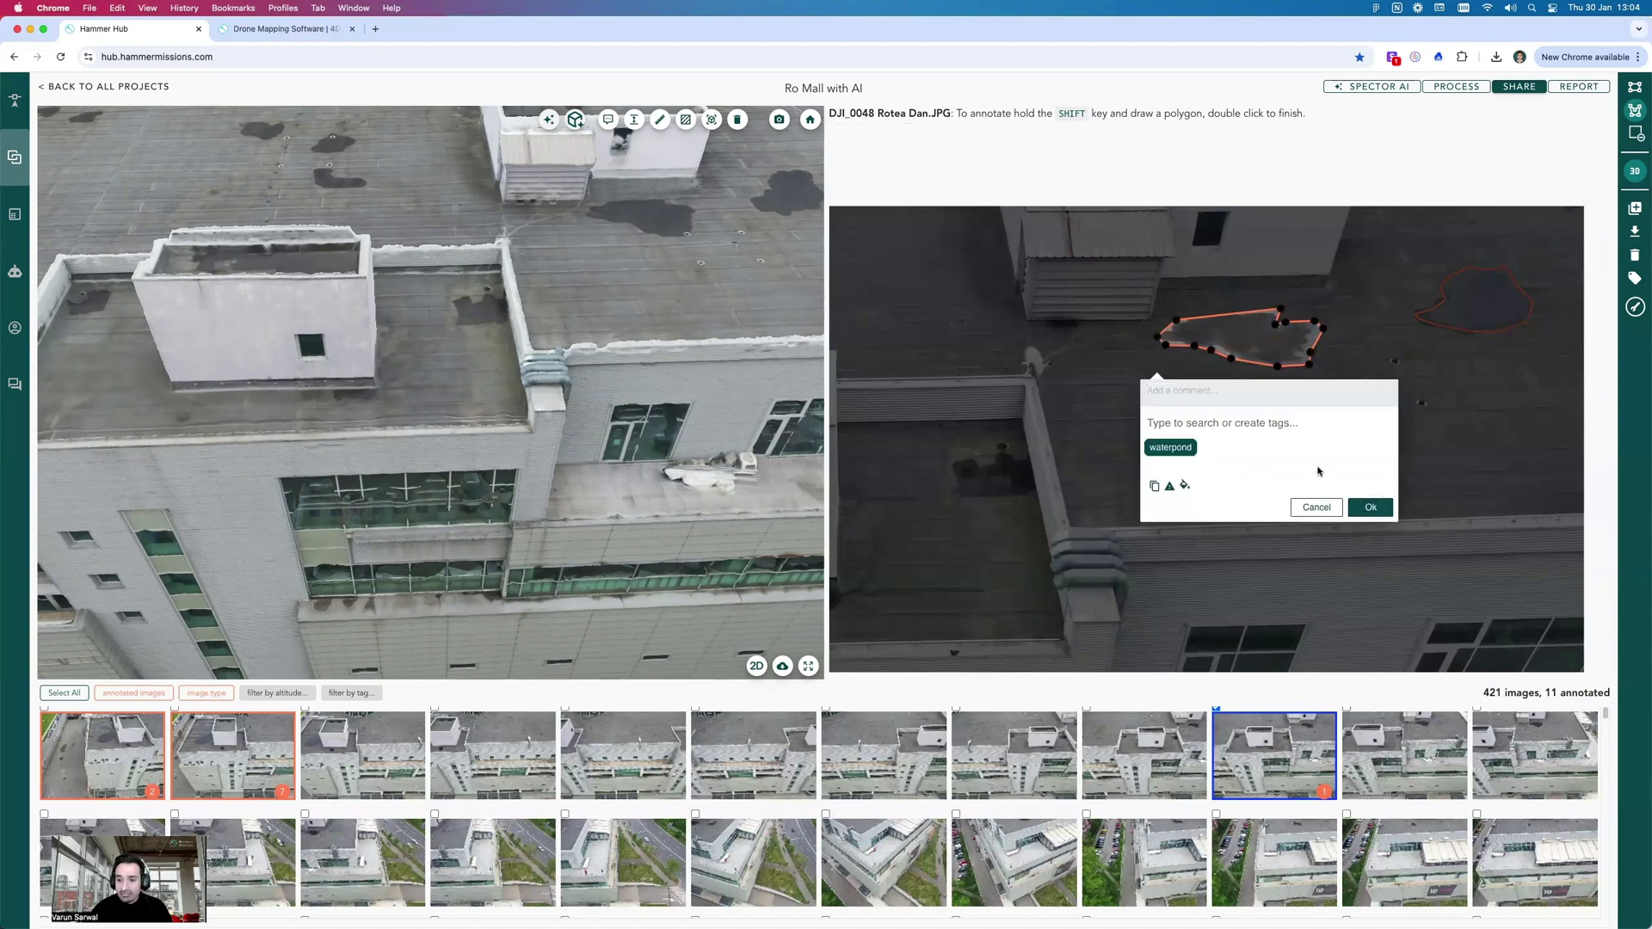
left_click(1366, 508)
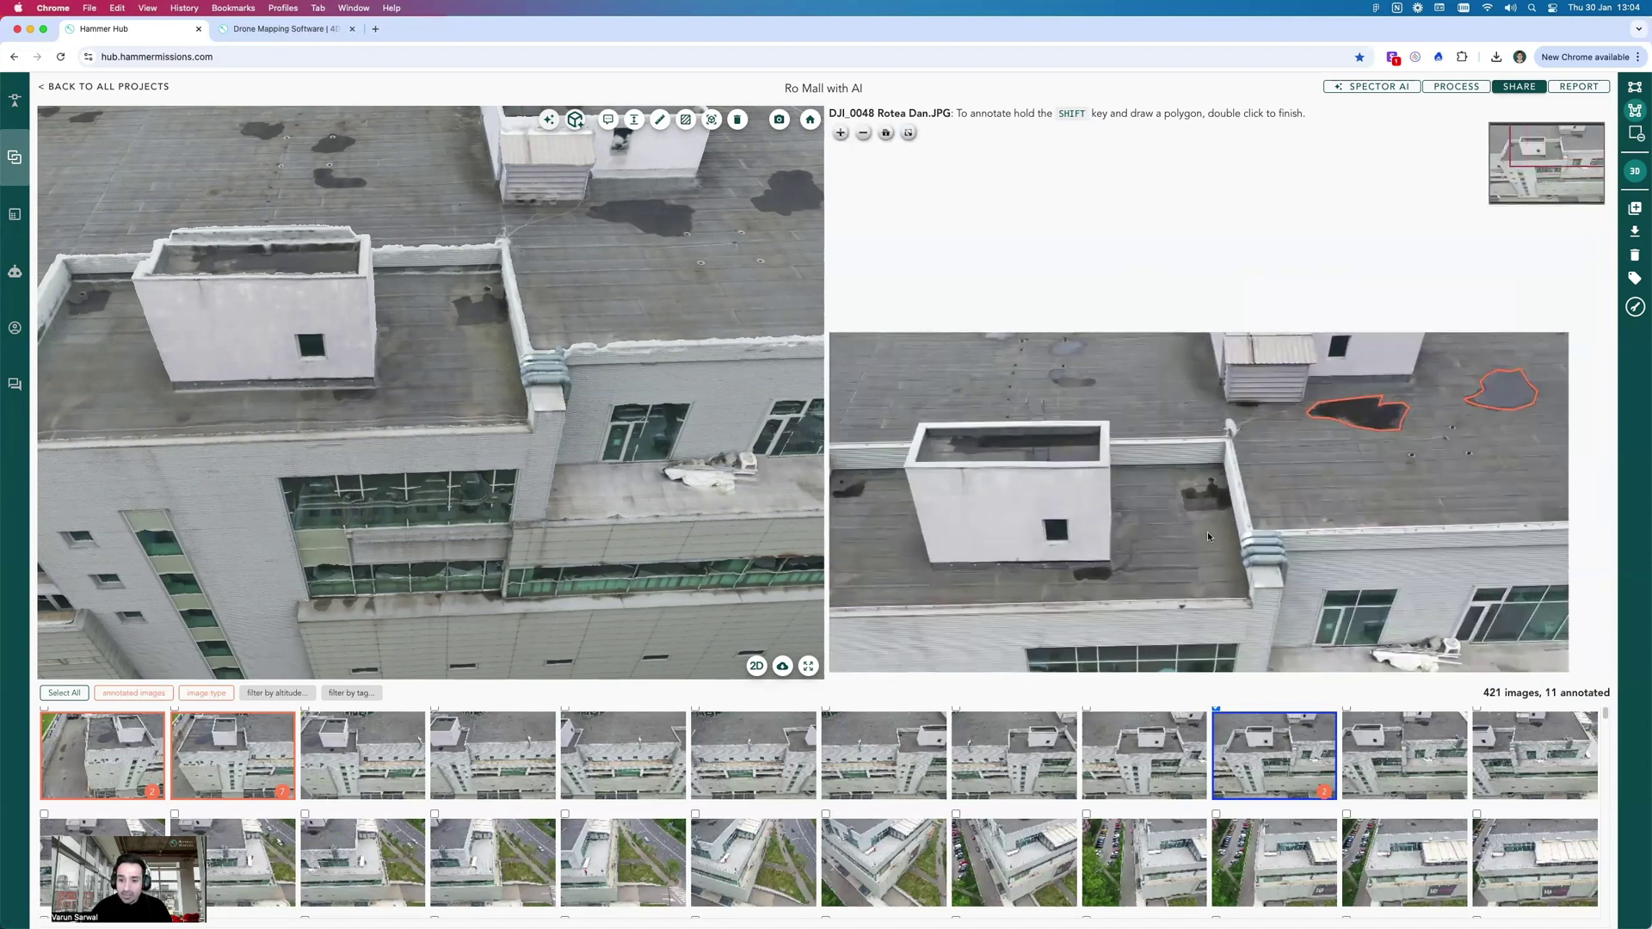
- Outline the puddle on the walled lower roof, near the parapet with the blue pipes, with a polygon tagged waterpond
scroll(1206, 535, "up", 3)
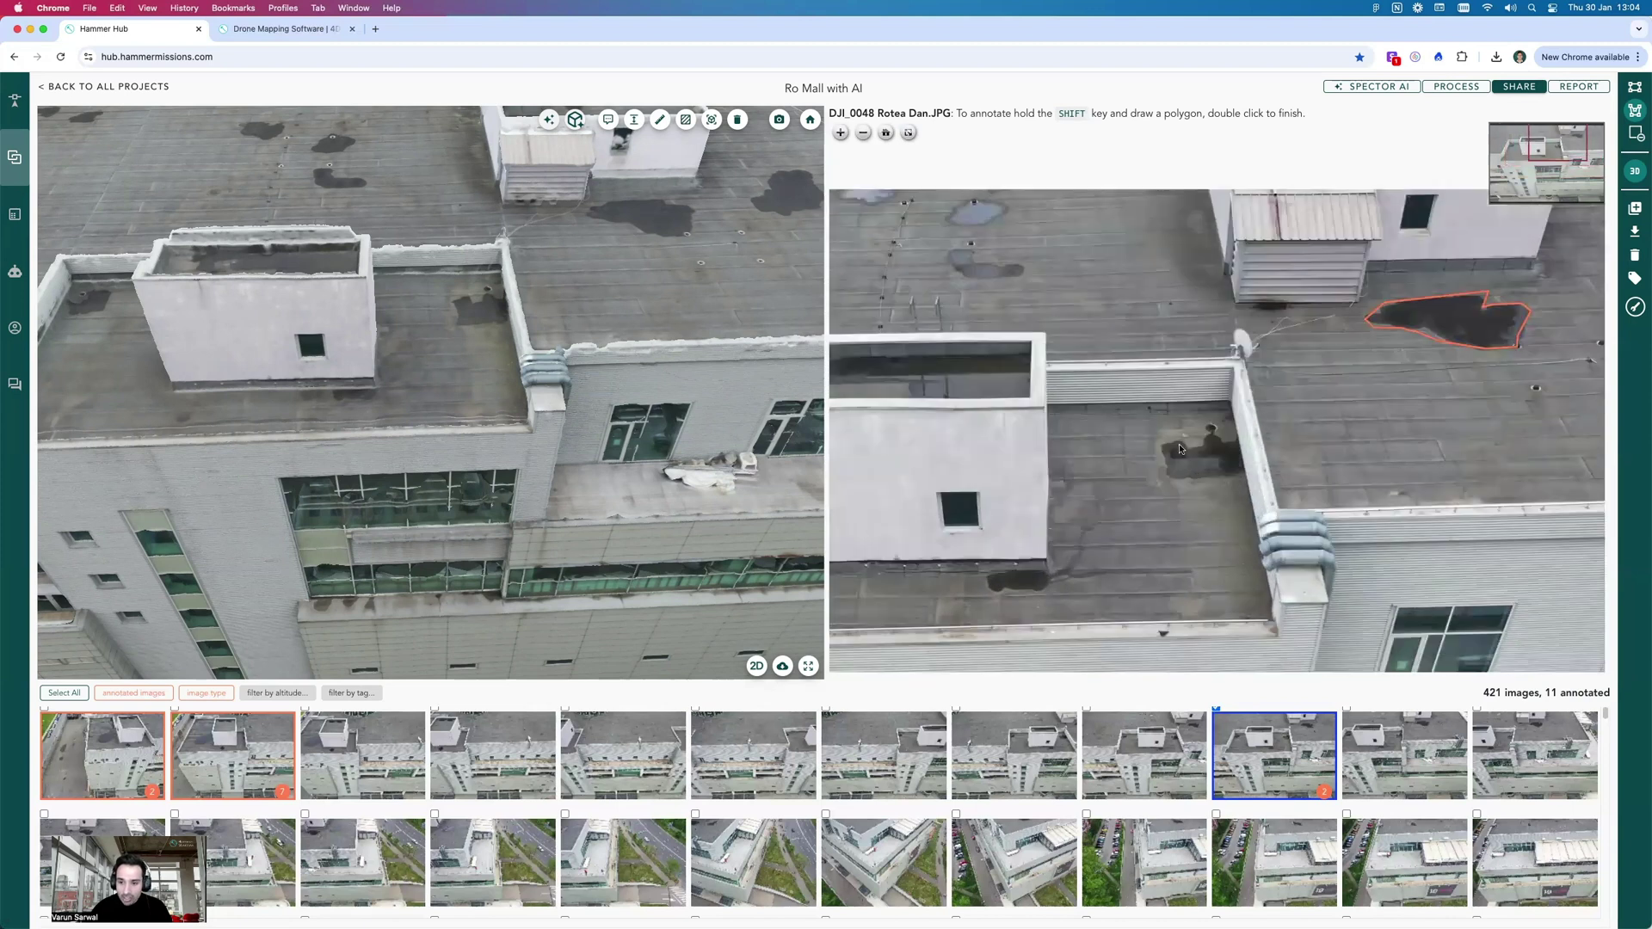
left_click(1140, 417, "shift")
left_click(1166, 406)
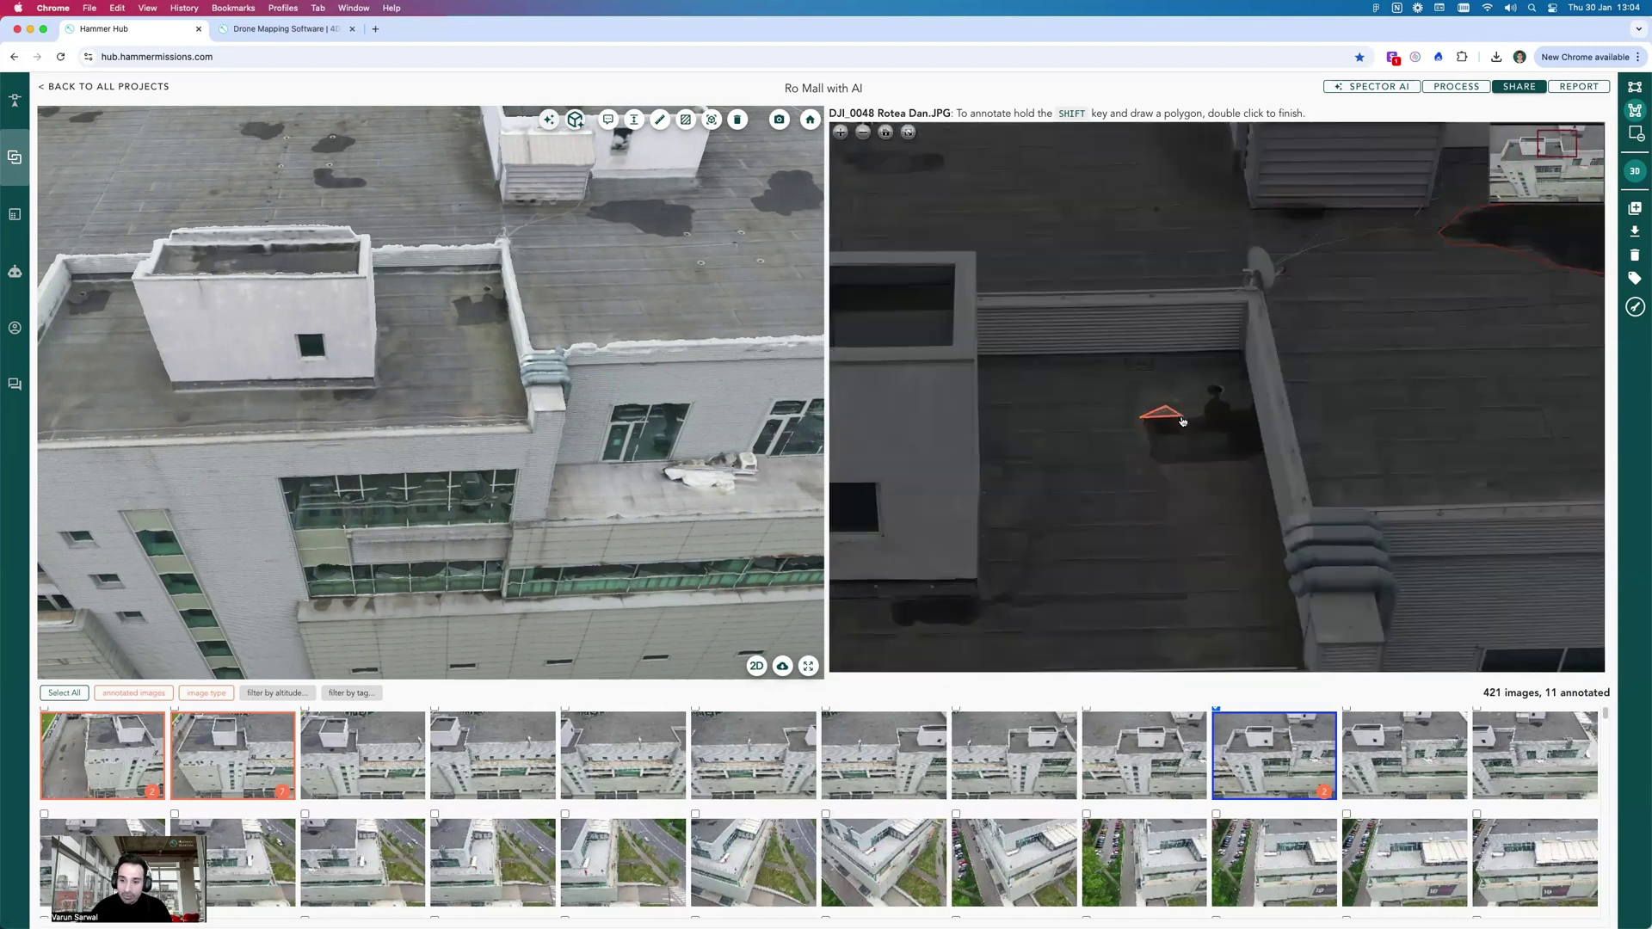
left_click(1204, 411)
left_click(1210, 397)
left_click(1236, 405)
left_click(1252, 404)
left_click(1265, 452, "shift")
left_click(1242, 463, "shift")
left_click(1185, 457, "shift")
left_click(1163, 460, "shift")
double_click(1150, 458)
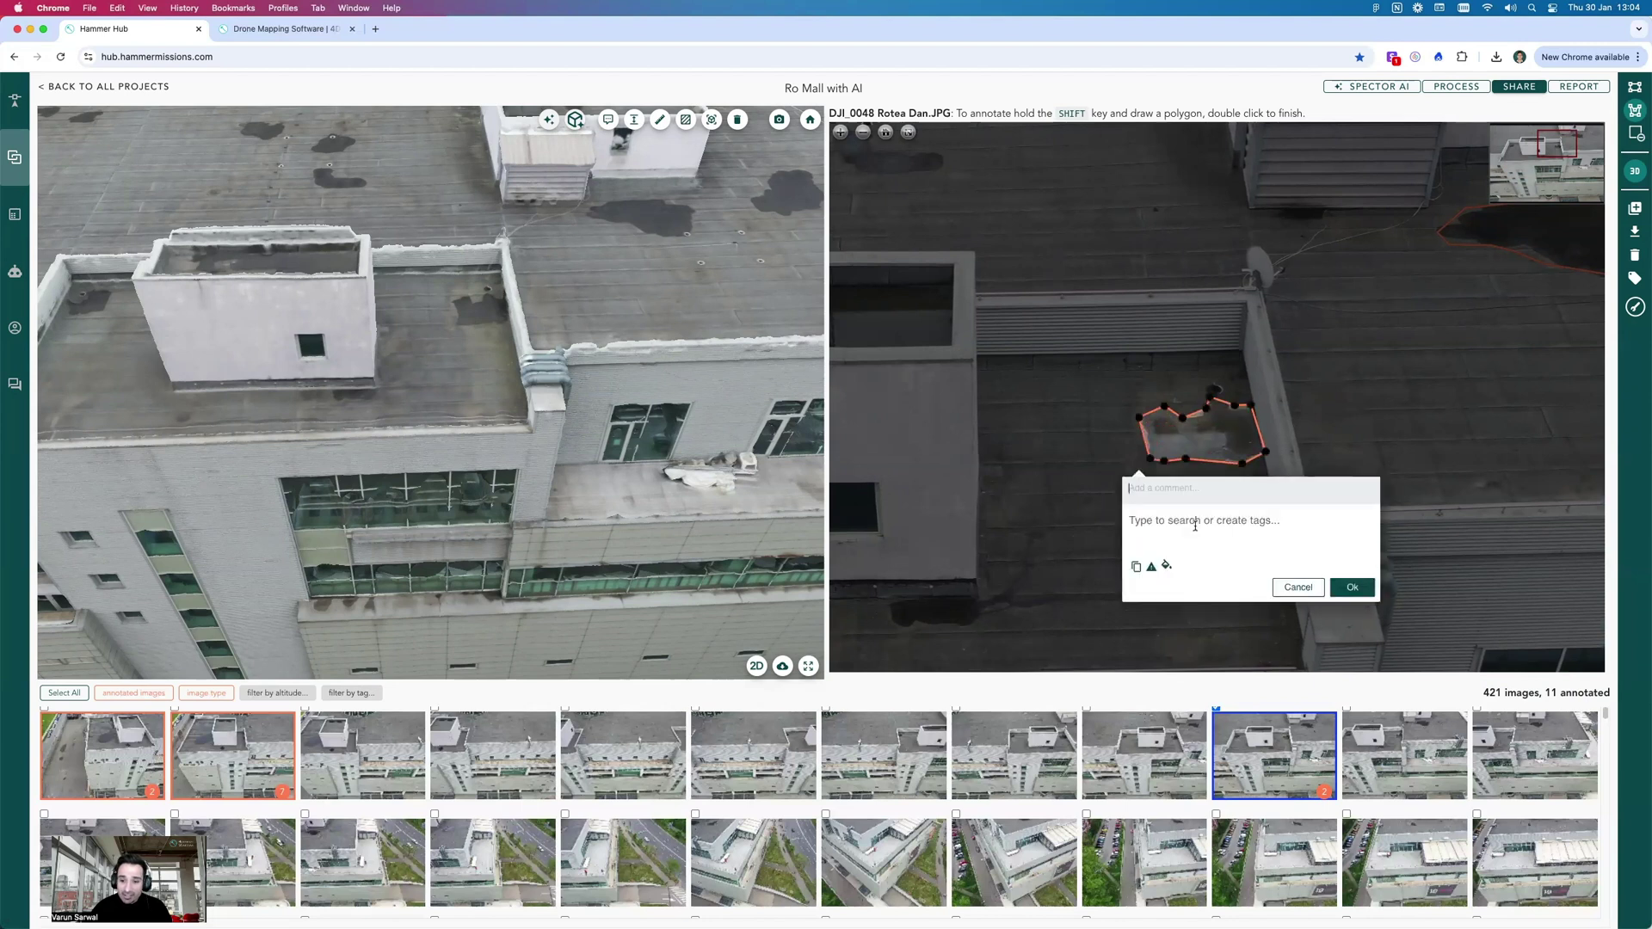
left_click(1352, 603)
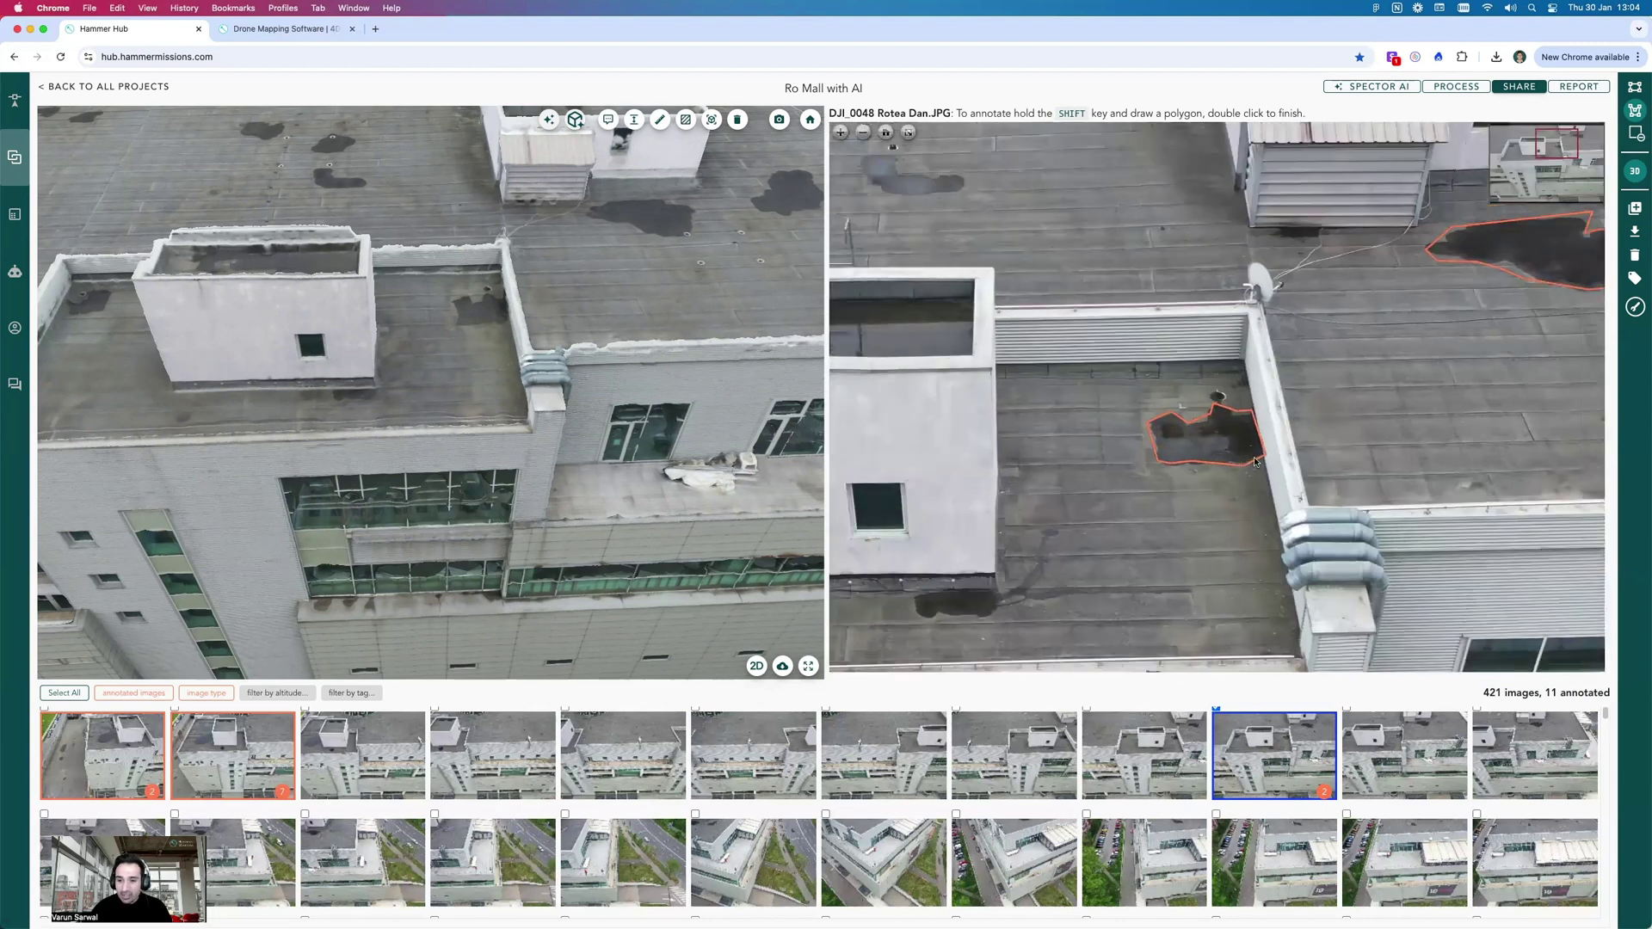
- Outline the oval puddle around the small roof fixture behind the white rooftop box with a polygon tagged waterpond
scroll(1169, 308, "down", 4)
scroll(1118, 325, "up", 6)
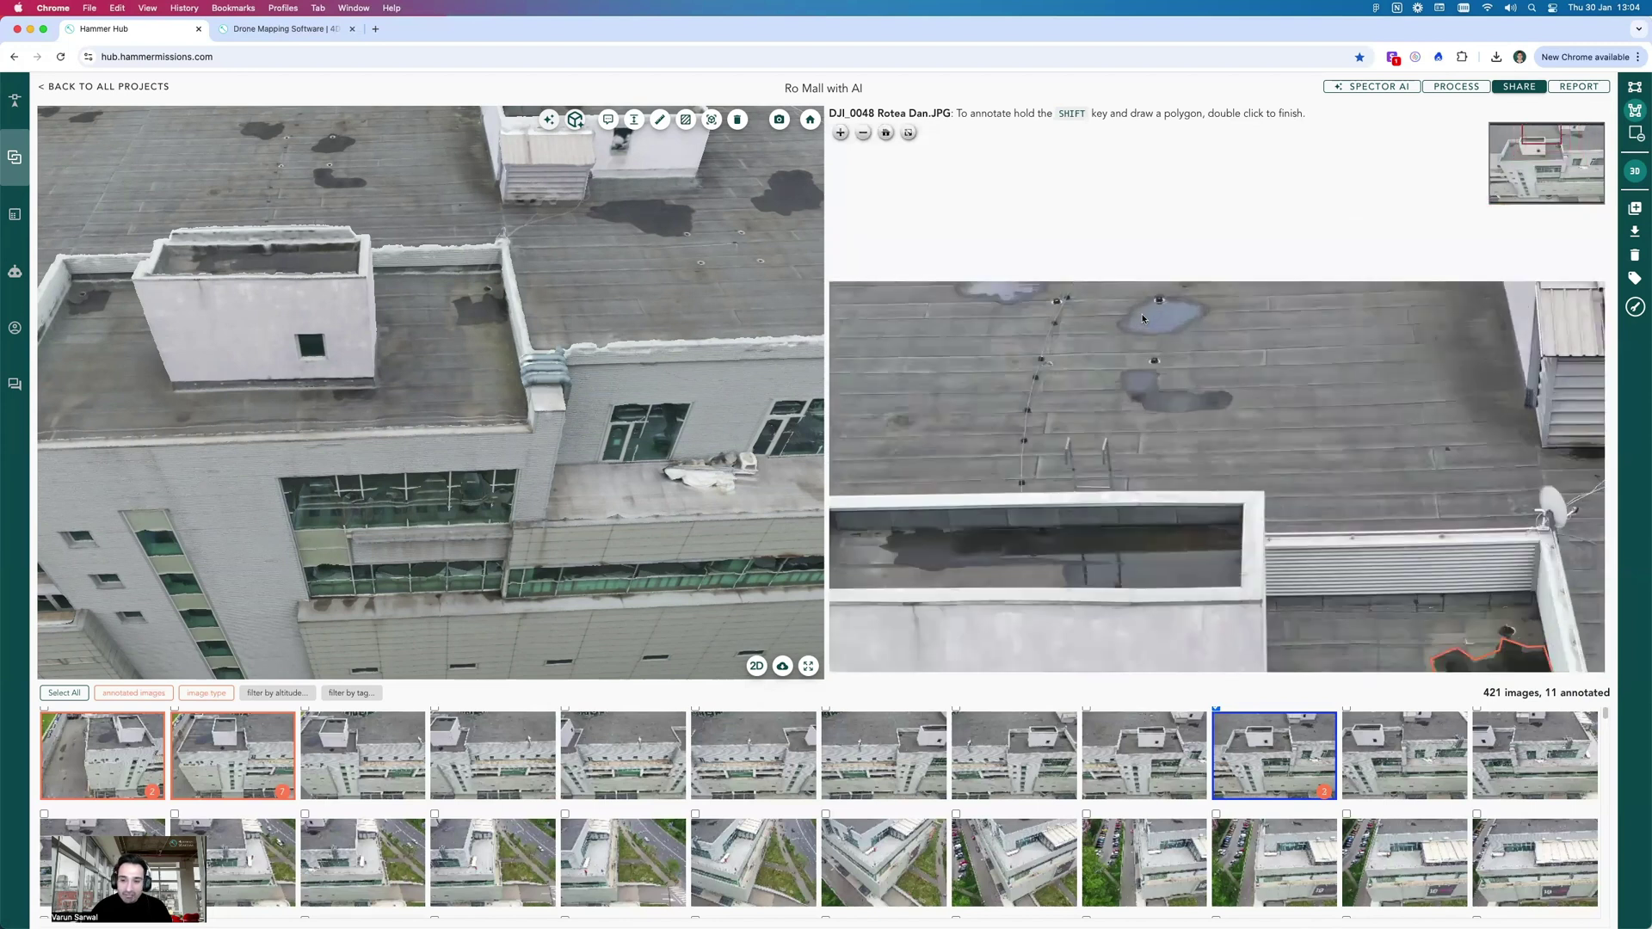
left_click(1102, 325, "shift")
left_click(1186, 277, "shift")
left_click(1268, 296, "shift")
left_click(1261, 310, "shift")
left_click(1222, 328, "shift")
left_click(1201, 348, "shift")
left_click(1177, 355, "shift")
double_click(1112, 347)
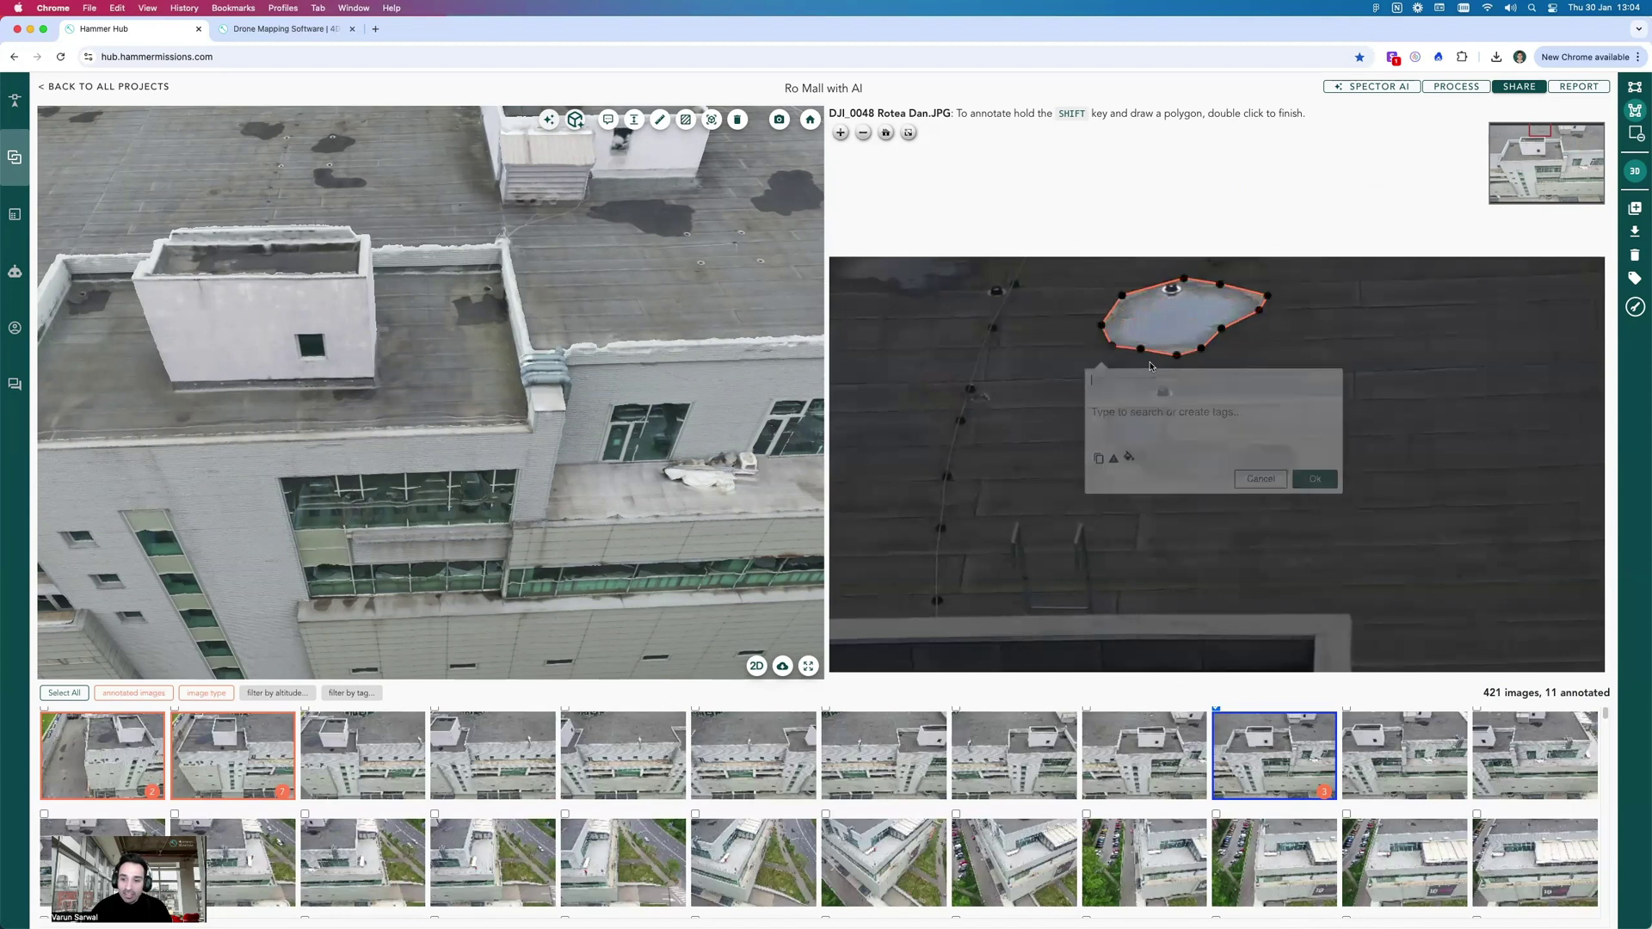
left_click(1203, 436)
left_click(1307, 496)
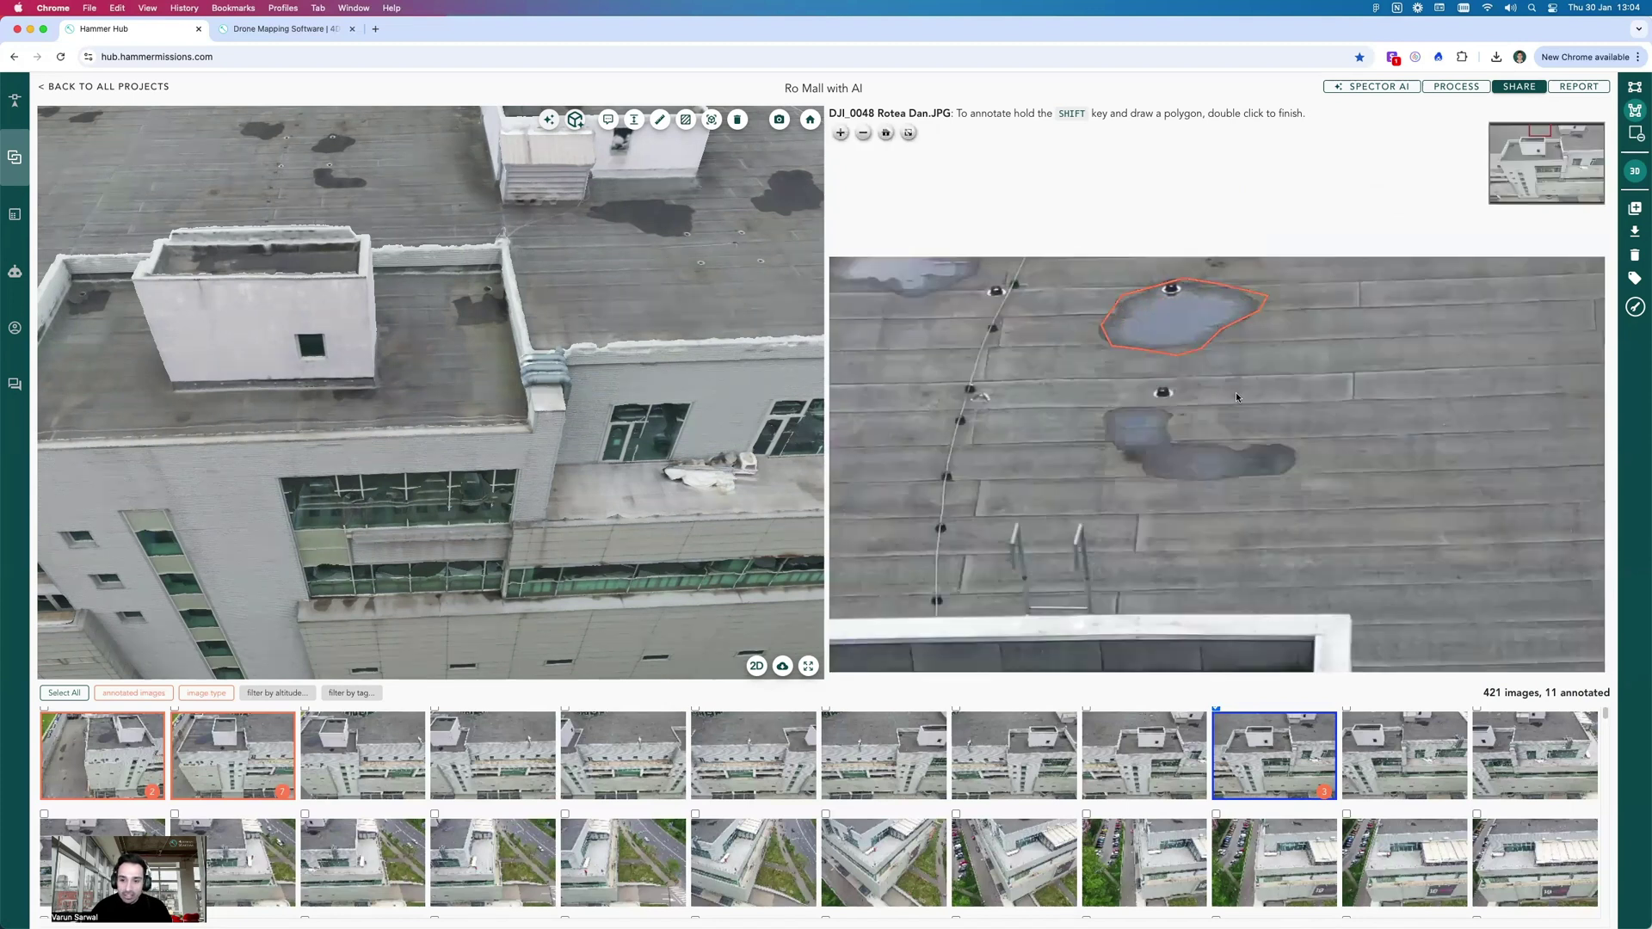
- Outline the L-shaped puddle just below the oval one, behind the white rooftop box, with a polygon tagged waterpond
left_click(1145, 402, "shift")
left_click(1194, 401, "shift")
left_click(1193, 421, "shift")
left_click(1212, 422, "shift")
left_click(1243, 434, "shift")
left_click(1268, 428, "shift")
left_click(1275, 438, "shift")
left_click(1271, 445, "shift")
left_click(1235, 449, "shift")
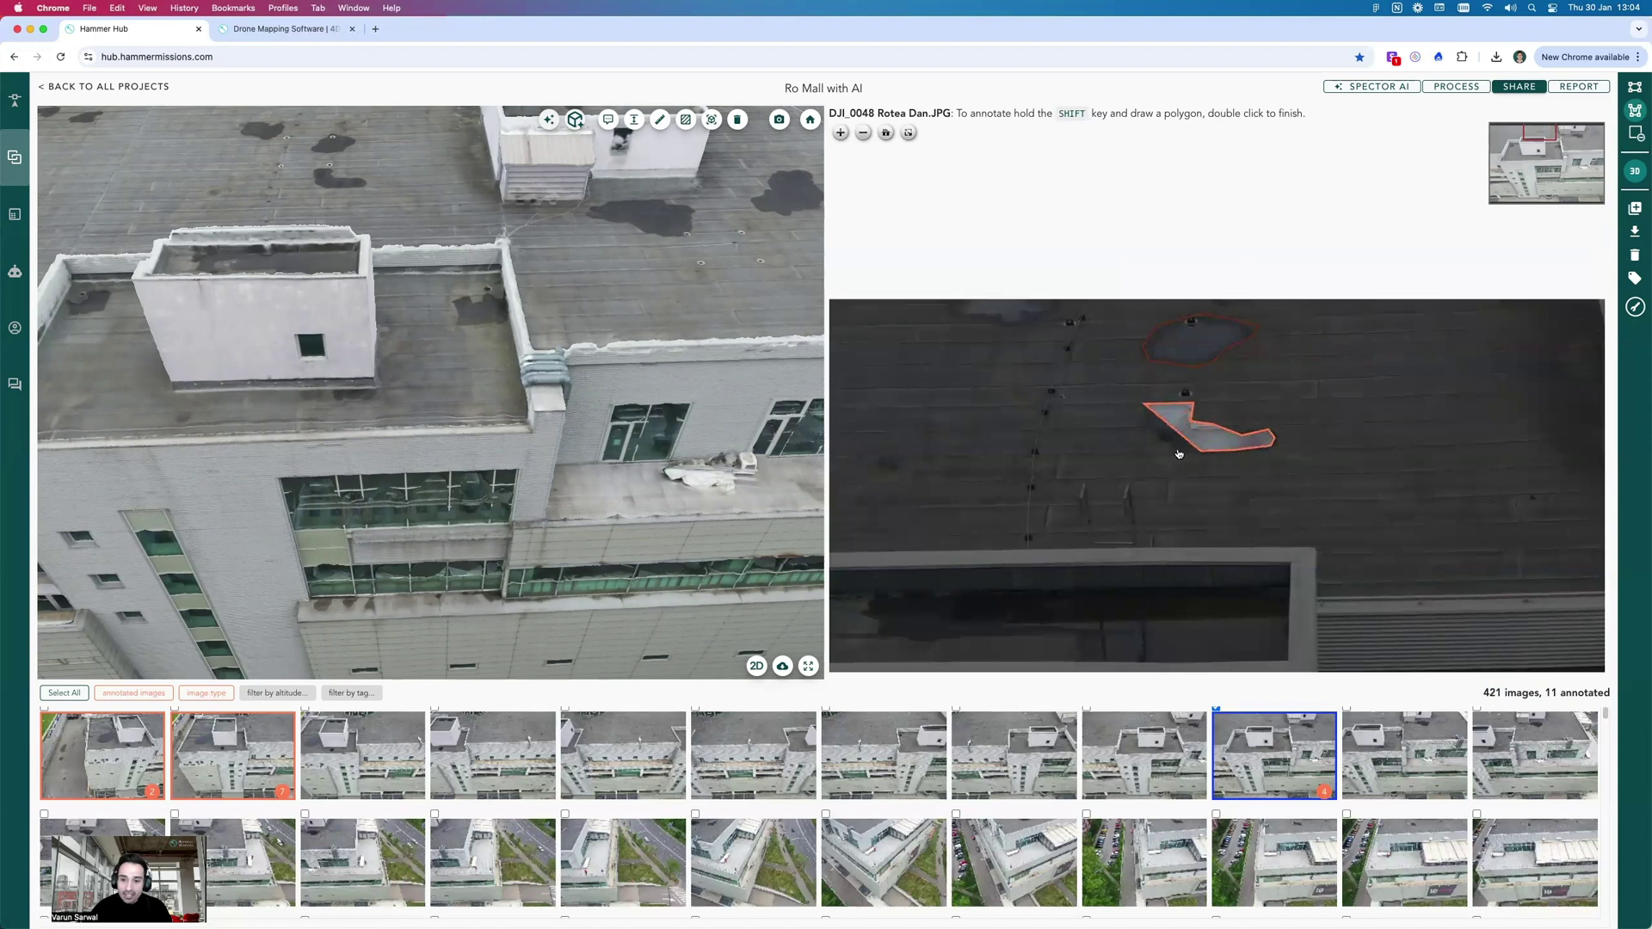
double_click(1178, 454, "shift")
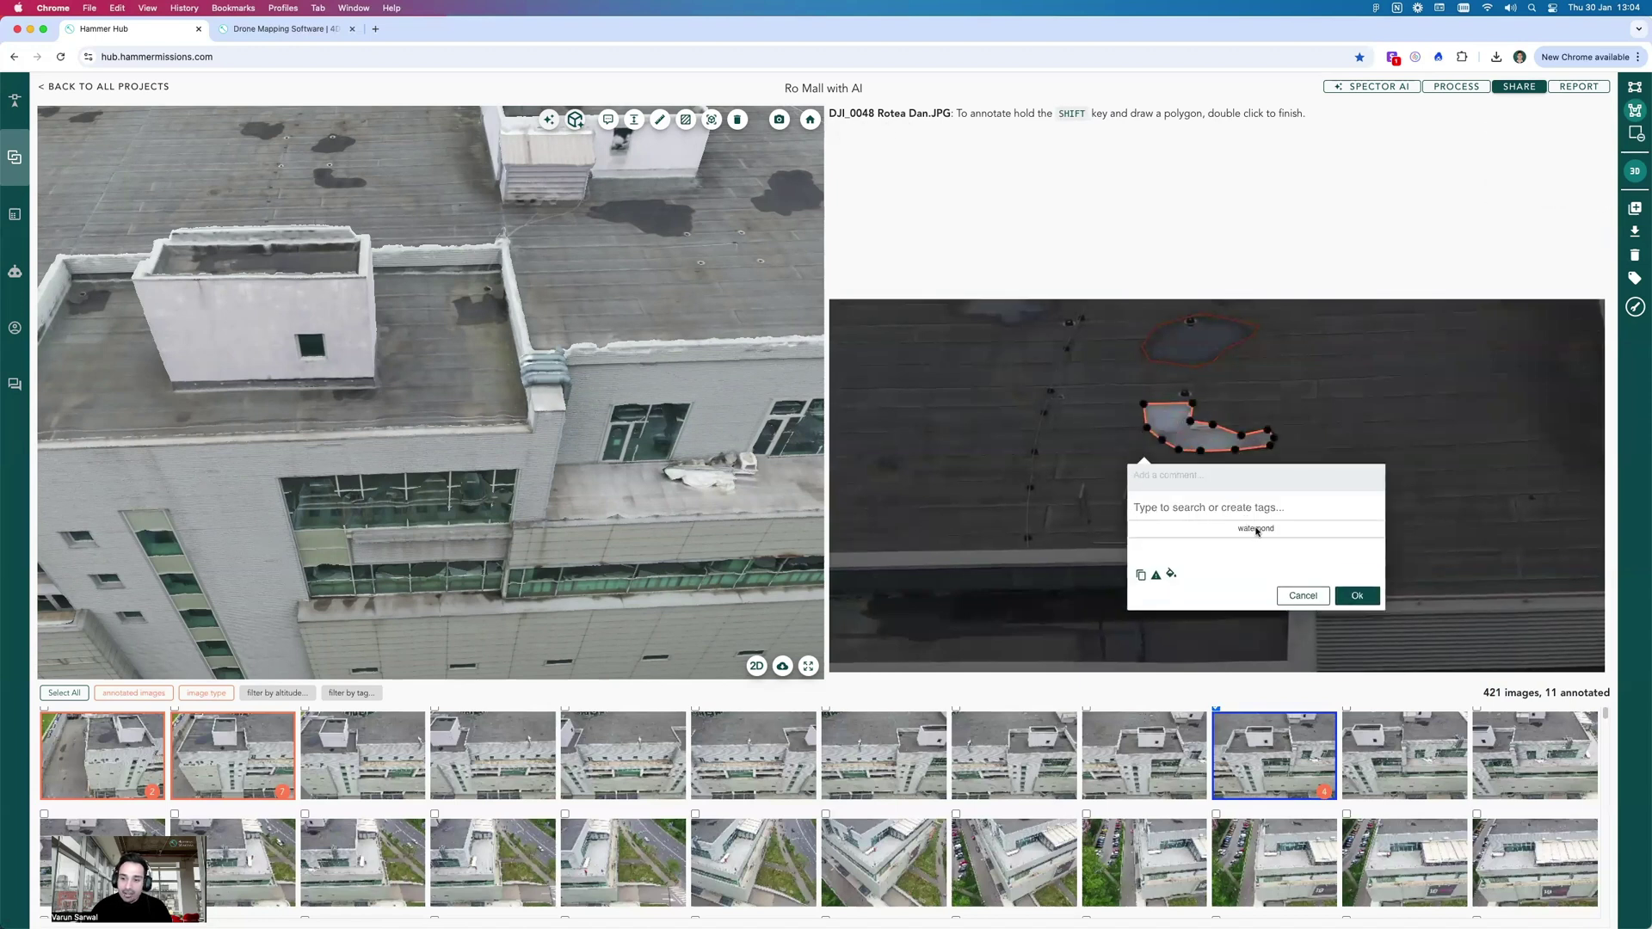
left_click(1357, 591)
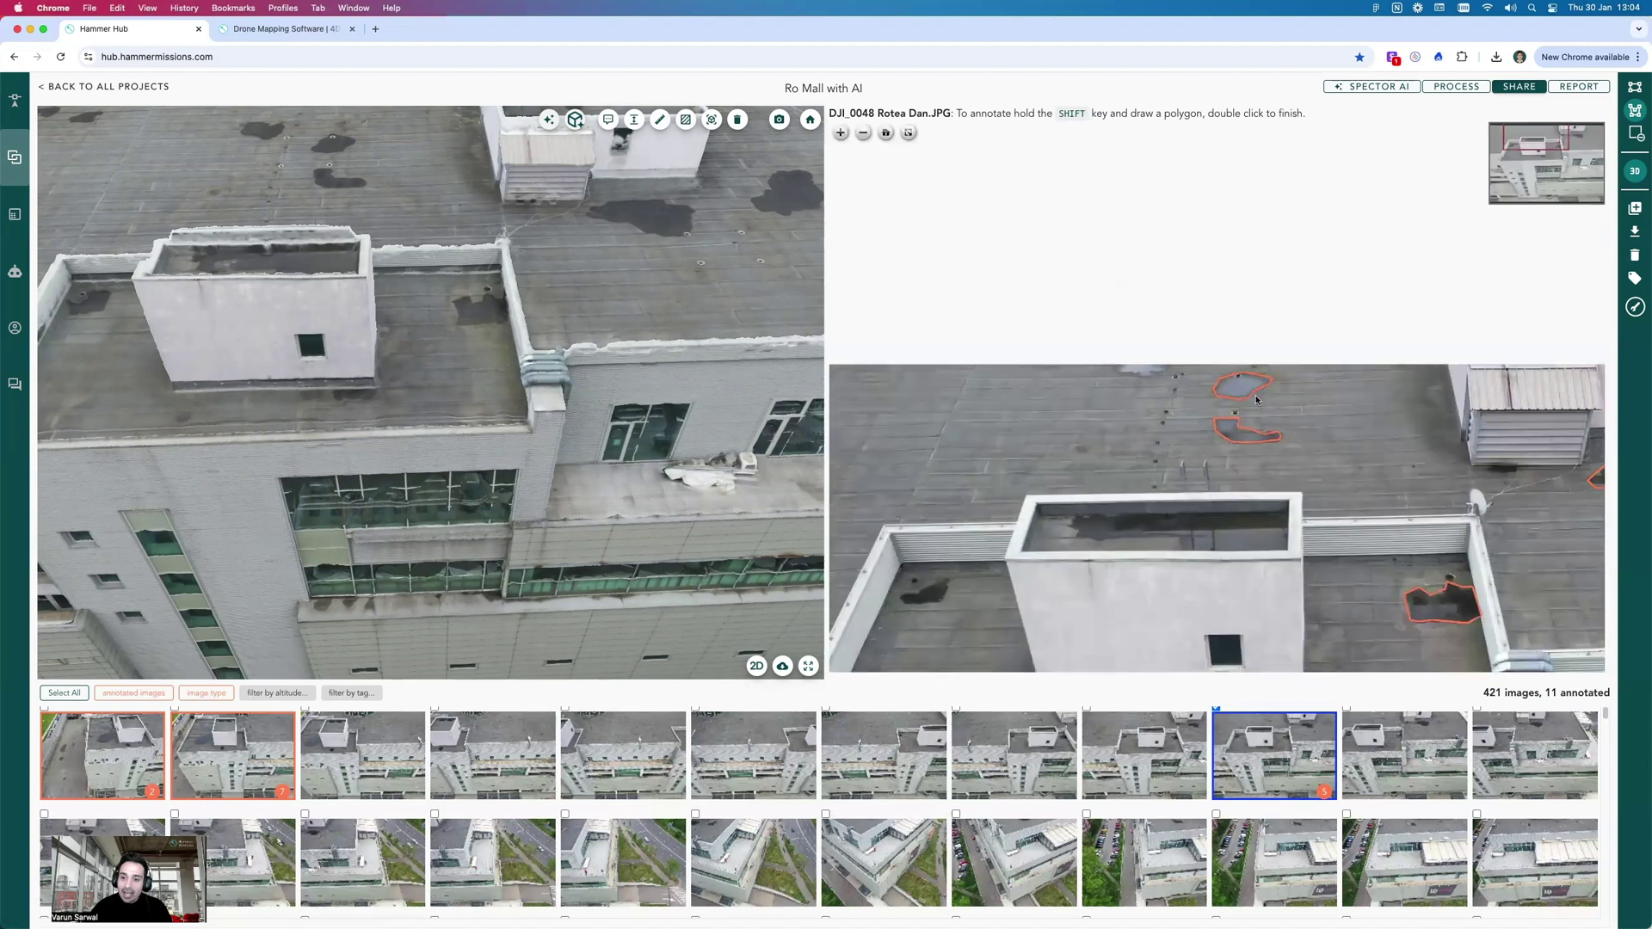
- Outline the pale puddle cut off by the photo's upper edge, beside the roof cable, with a polygon tagged waterpond
scroll(1127, 380, "up", 5)
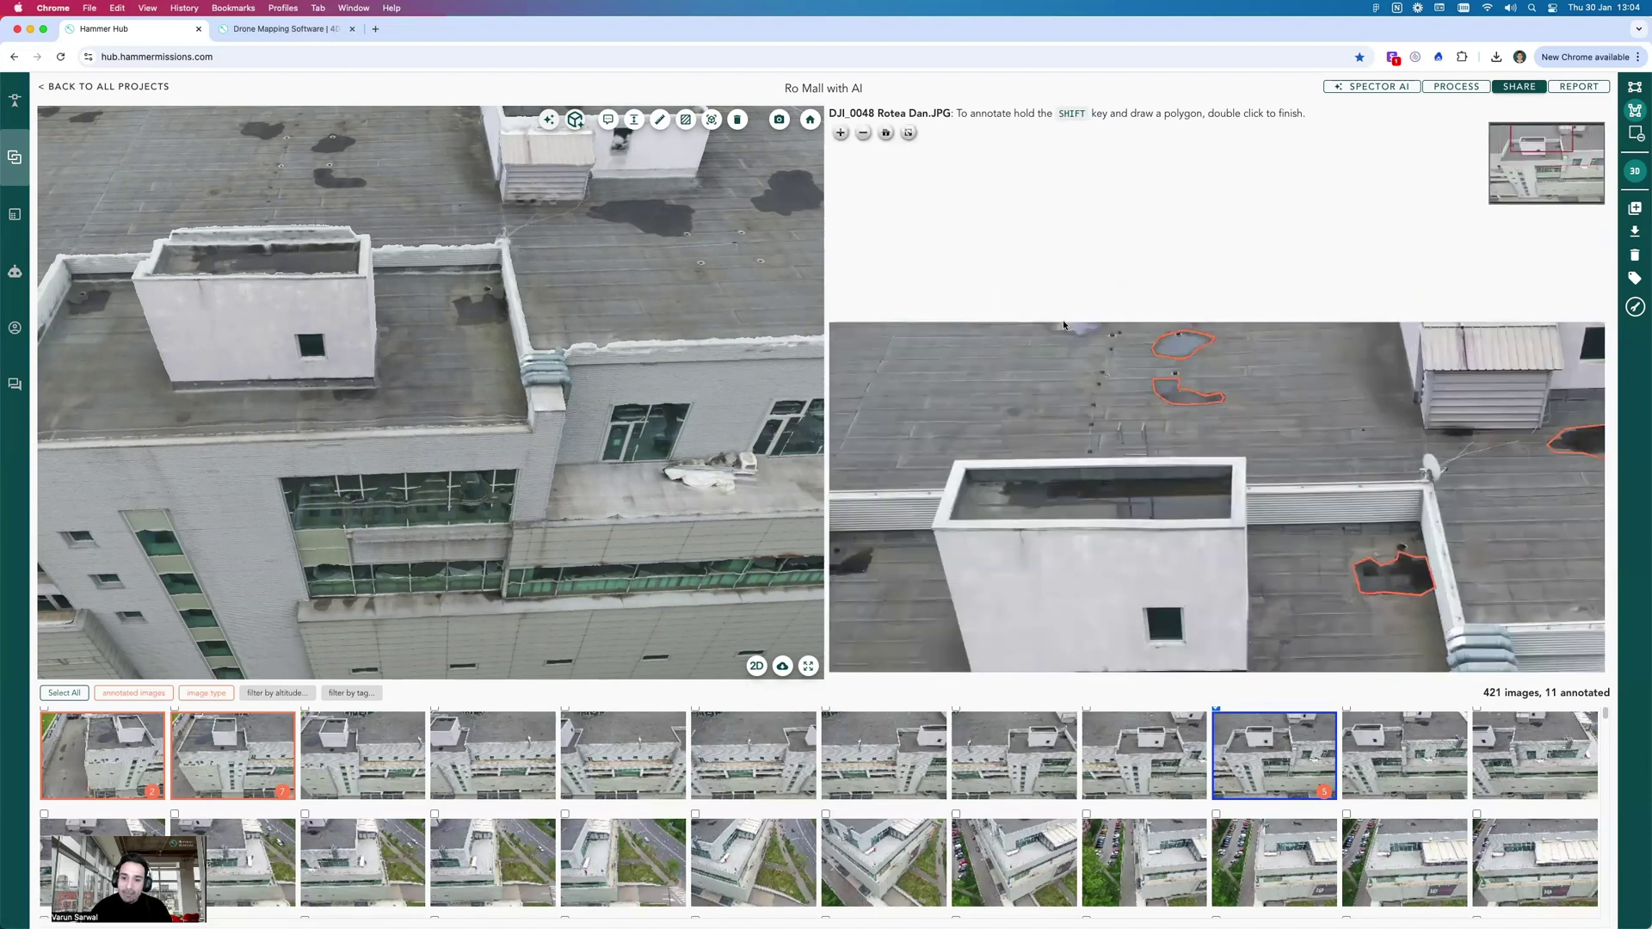
scroll(1061, 329, "up", 2)
left_click(1024, 325, "shift")
left_click(1025, 347, "shift")
left_click(1075, 352)
left_click(1116, 365)
left_click(1159, 350)
double_click(1177, 331)
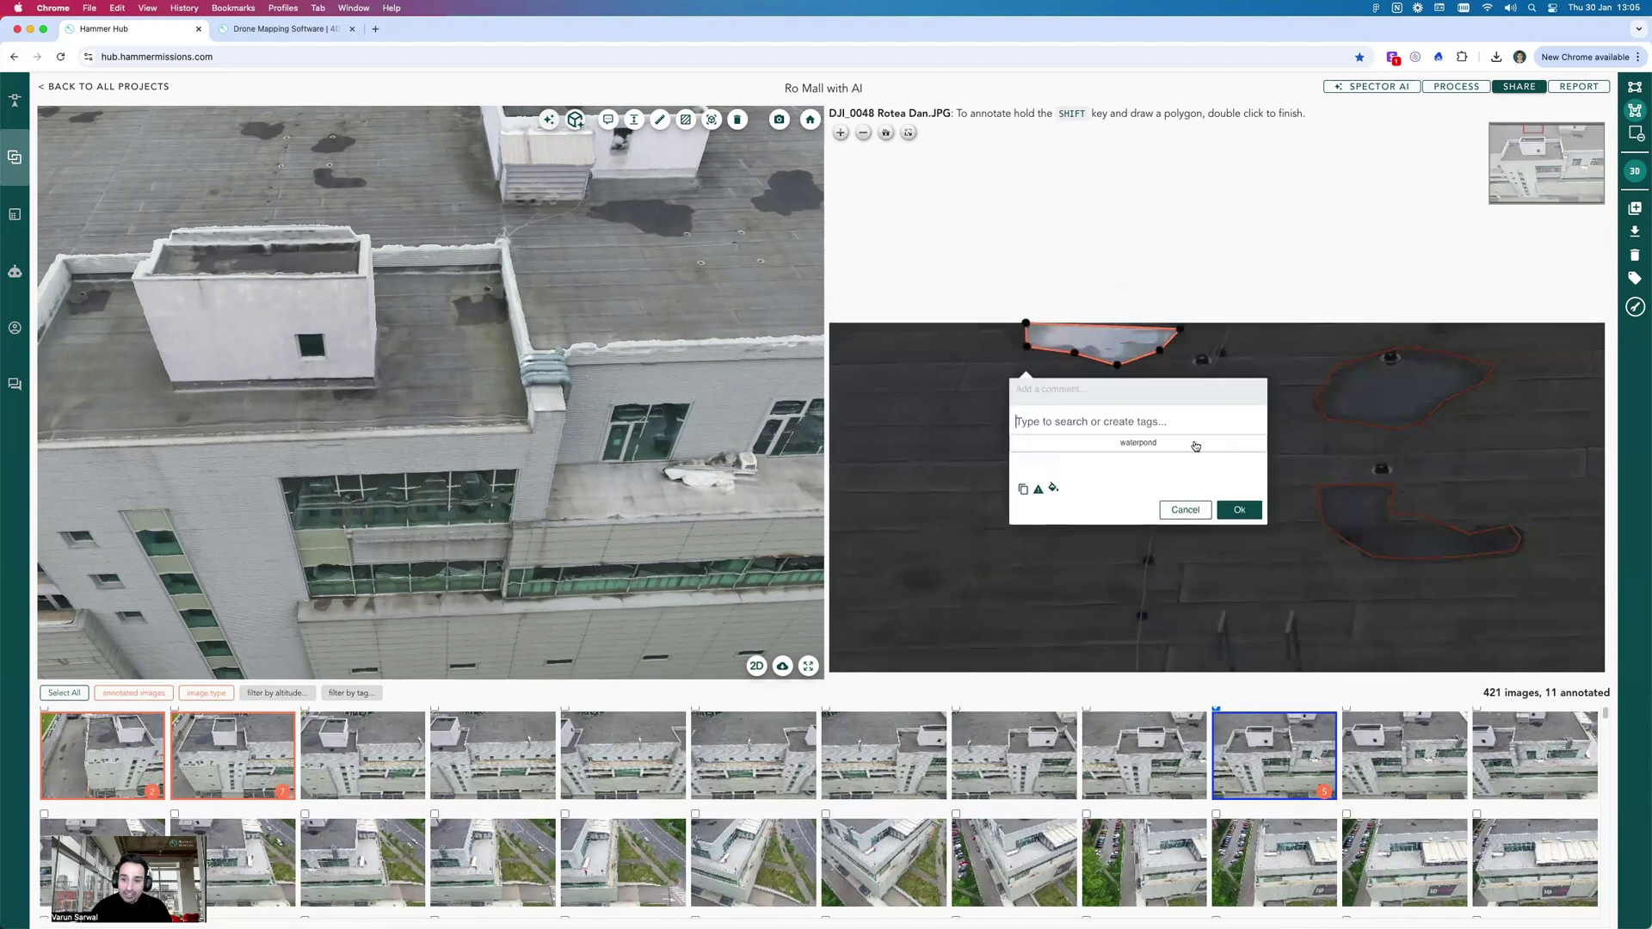
left_click(1237, 511)
- Outline the long stretch of standing water inside the open-topped white rooftop box with a polygon tagged waterpond
scroll(1247, 464, "down", 4)
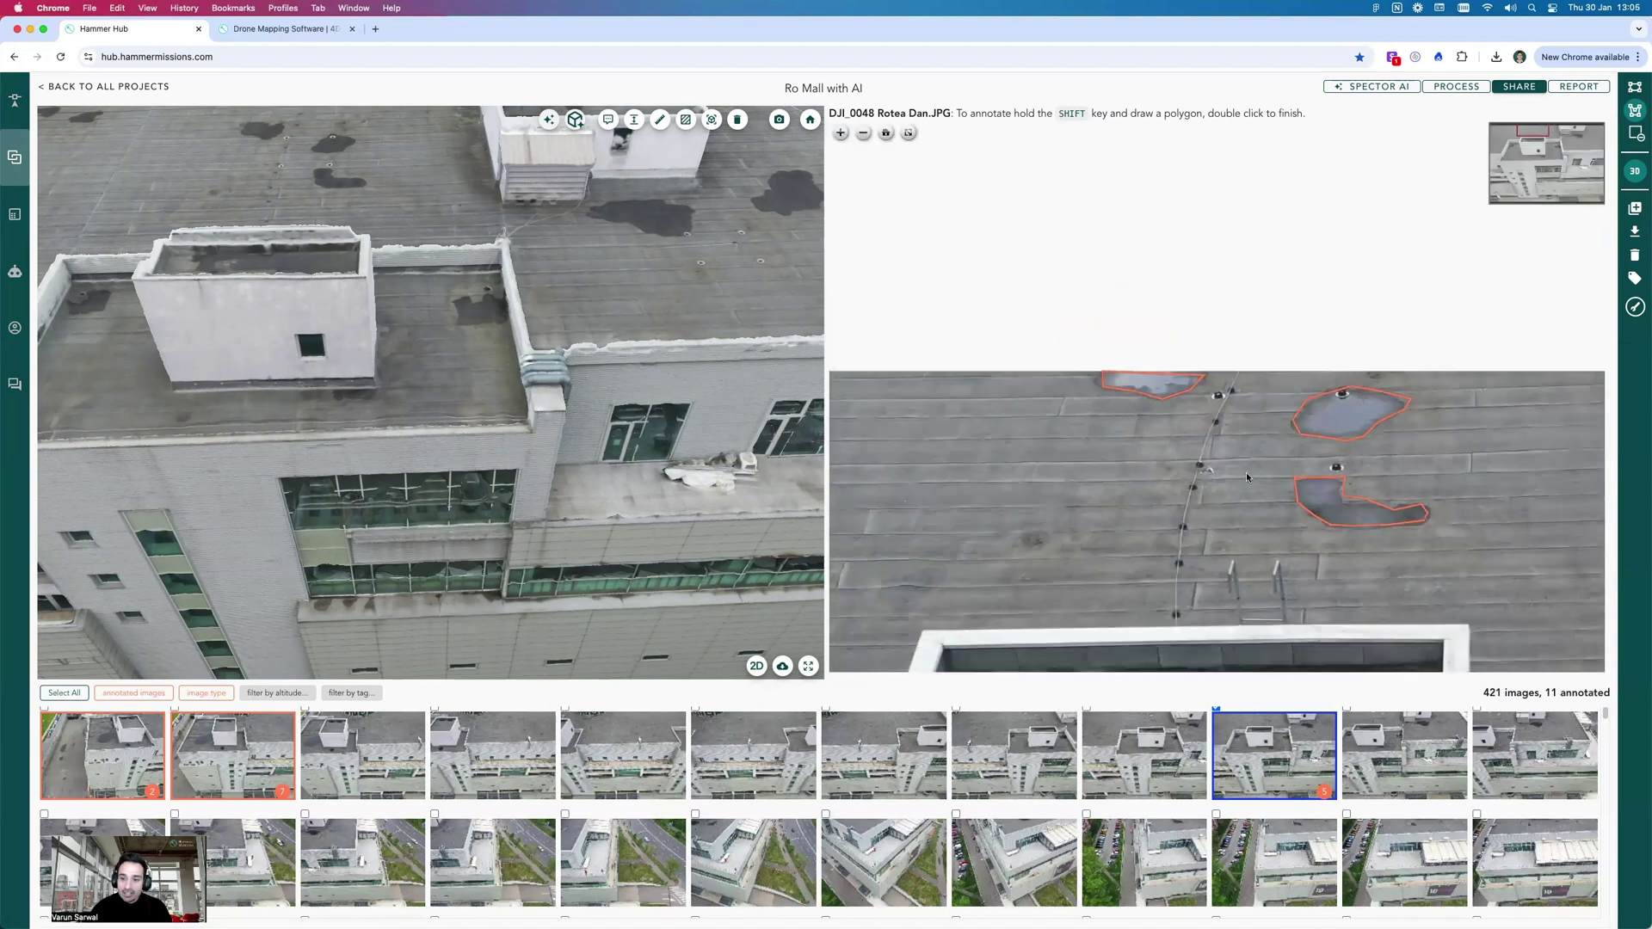
left_click_drag(1245, 472, 1147, 371)
scroll(1157, 413, "down", 3)
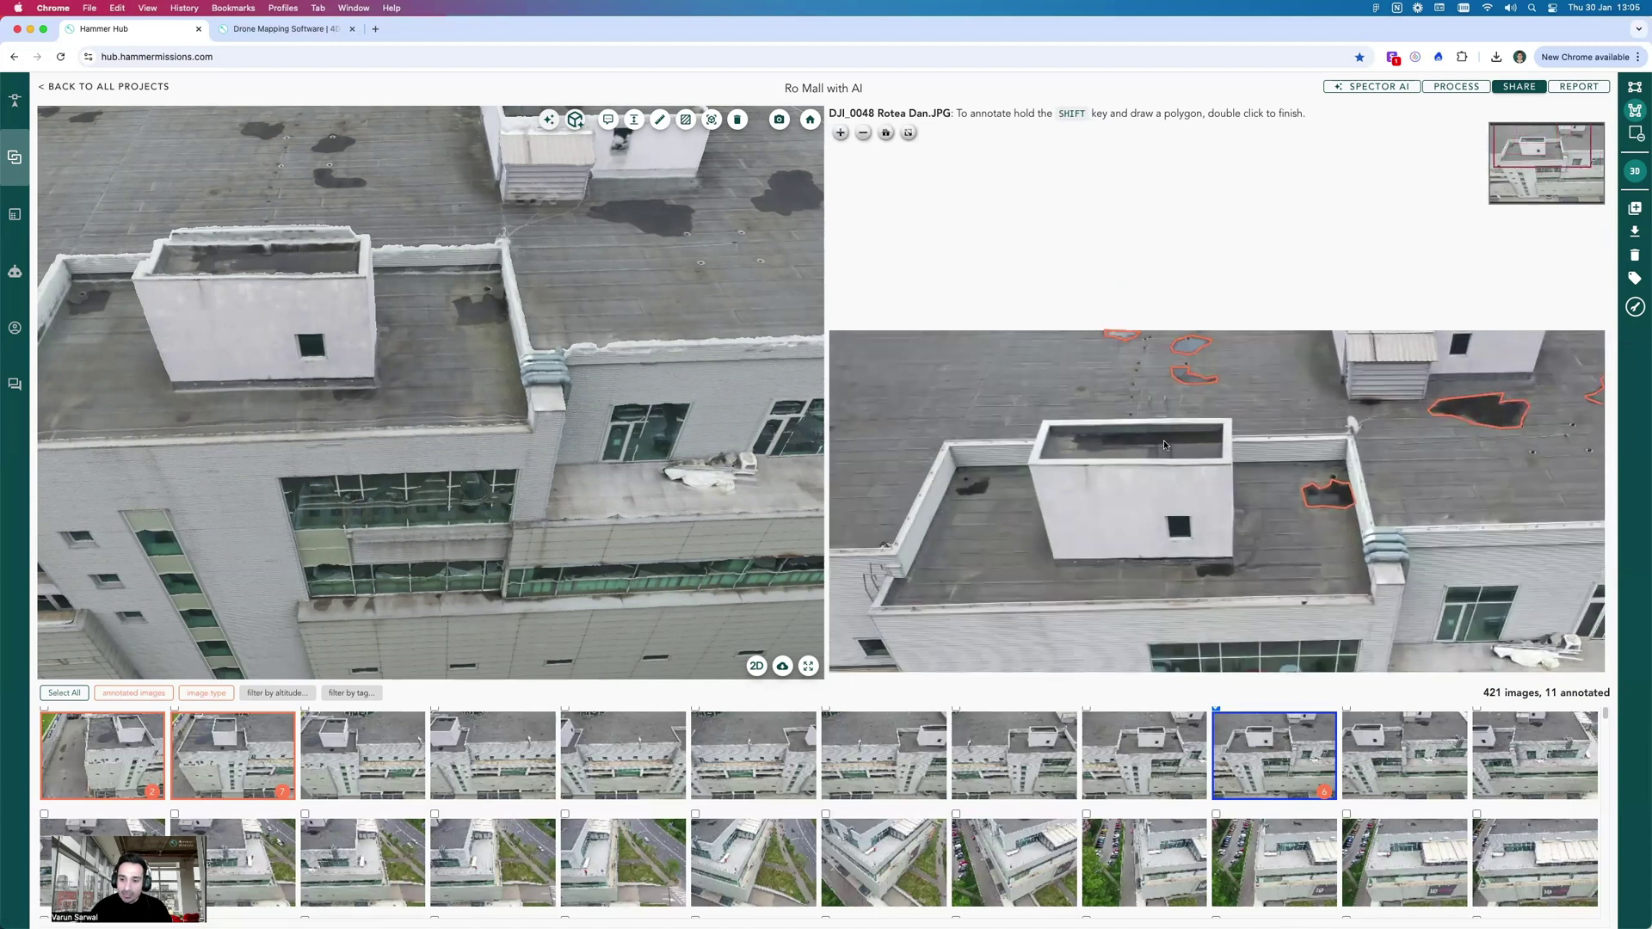
scroll(1163, 438, "up", 3)
left_click(983, 425, "shift")
left_click(1286, 419, "shift")
left_click(1285, 474, "shift")
left_click(1123, 475, "shift")
left_click(1128, 456, "shift")
left_click(985, 457, "shift")
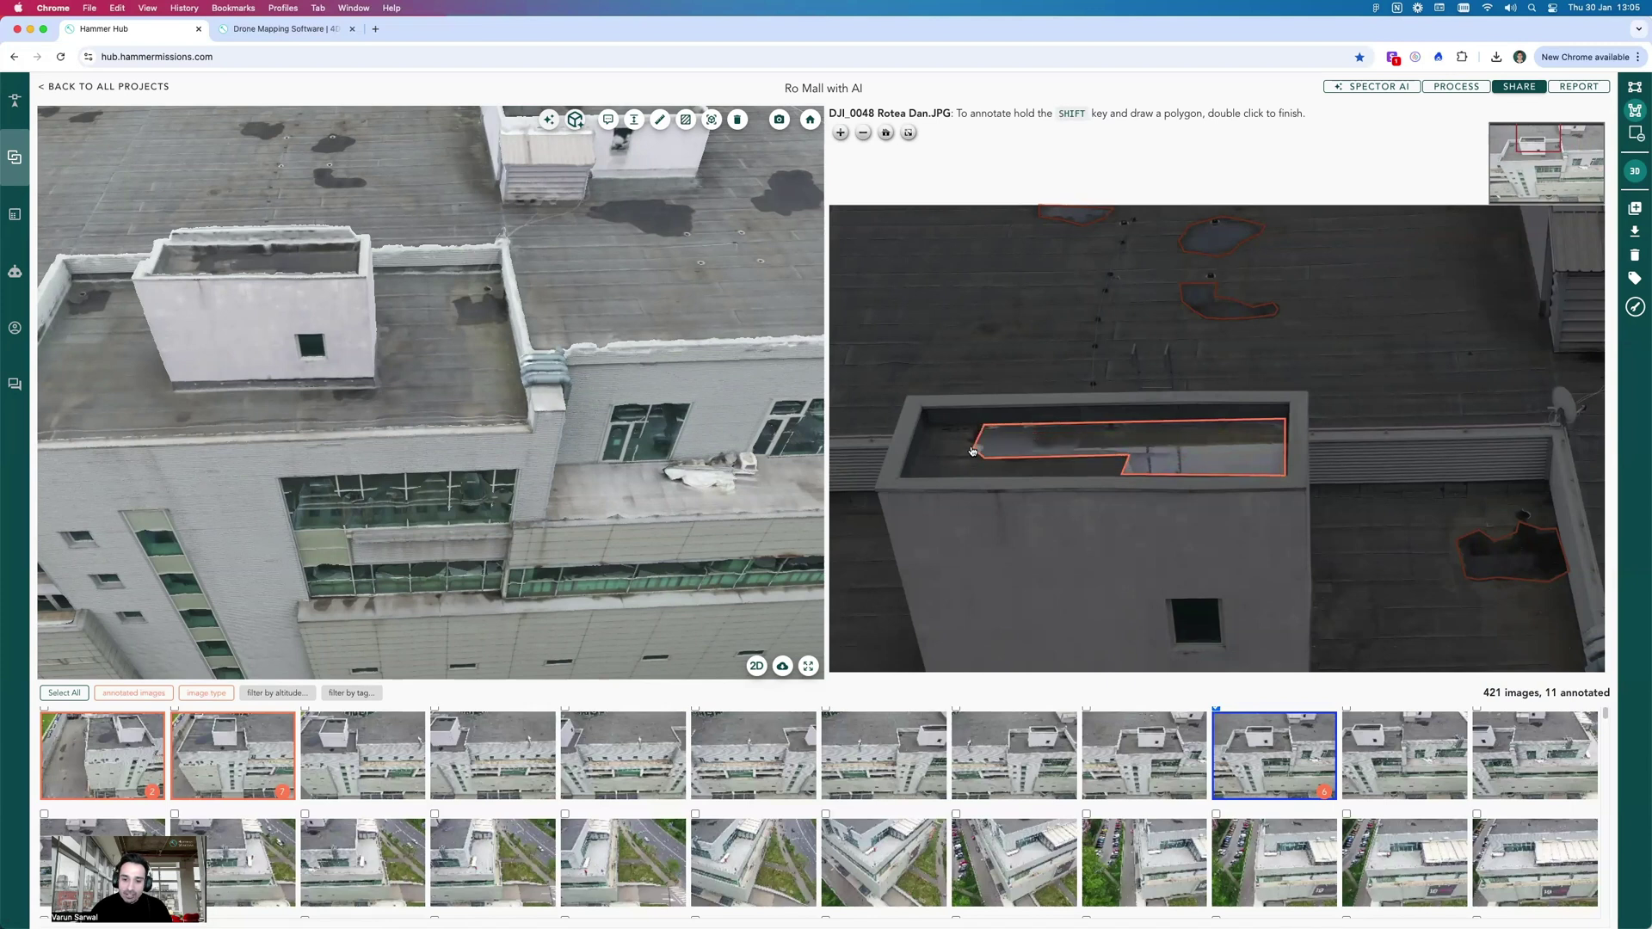
double_click(971, 444)
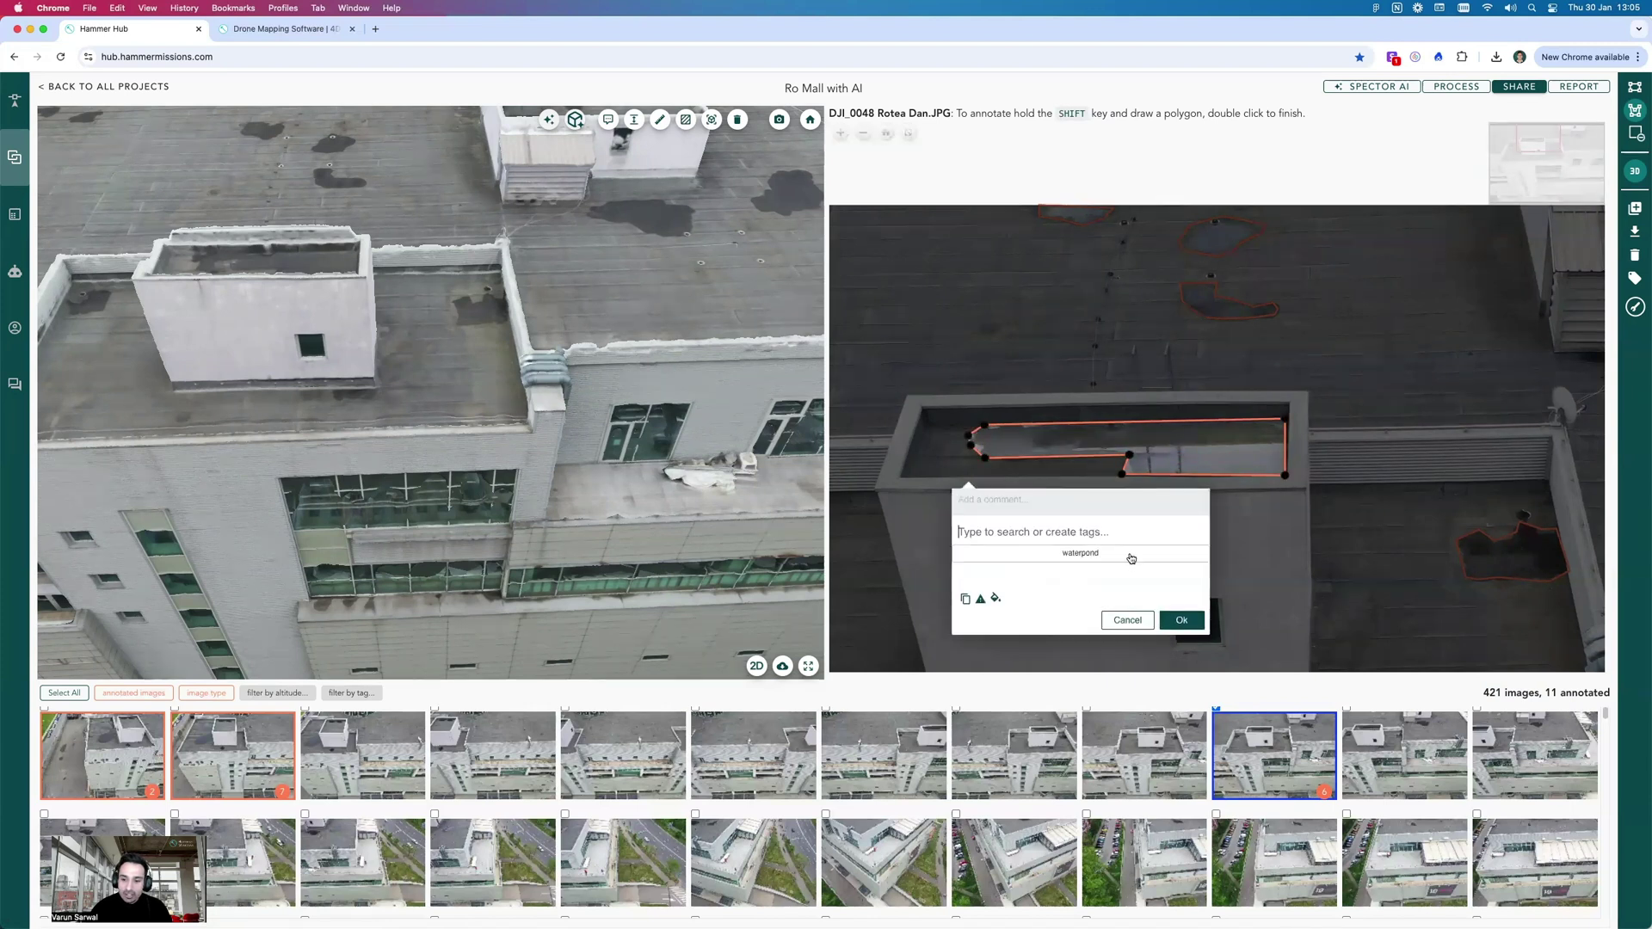
left_click(1181, 617)
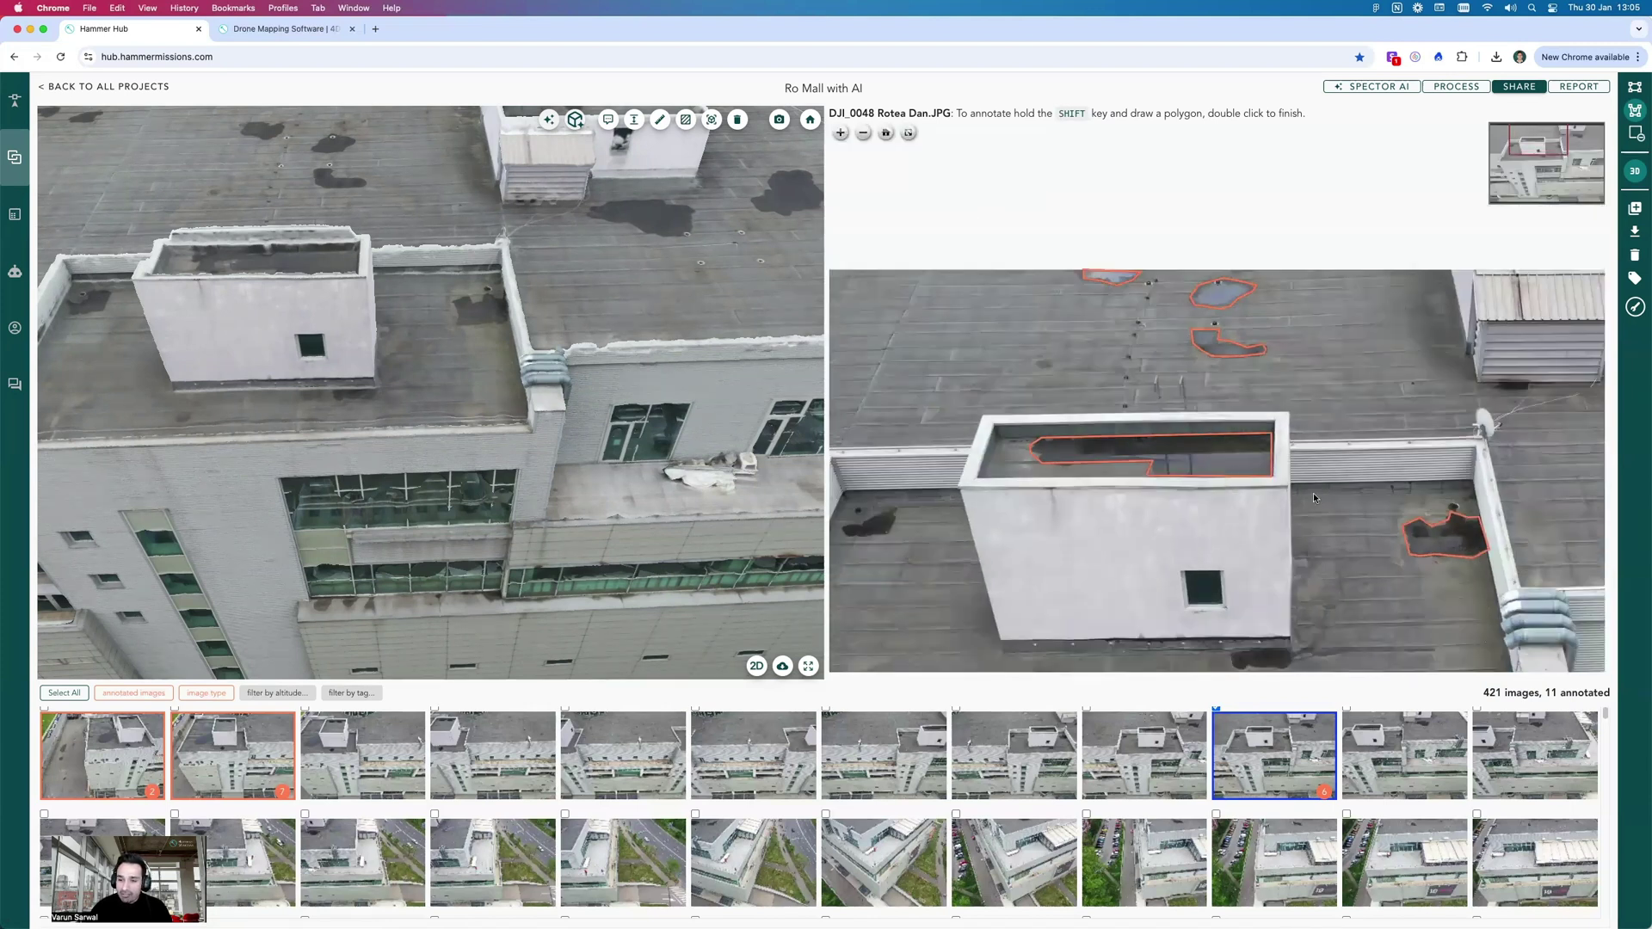
- Outline the dark puddle at the foot of the white rooftop box, below its small window, with a polygon tagged waterpond
scroll(1196, 472, "up", 6)
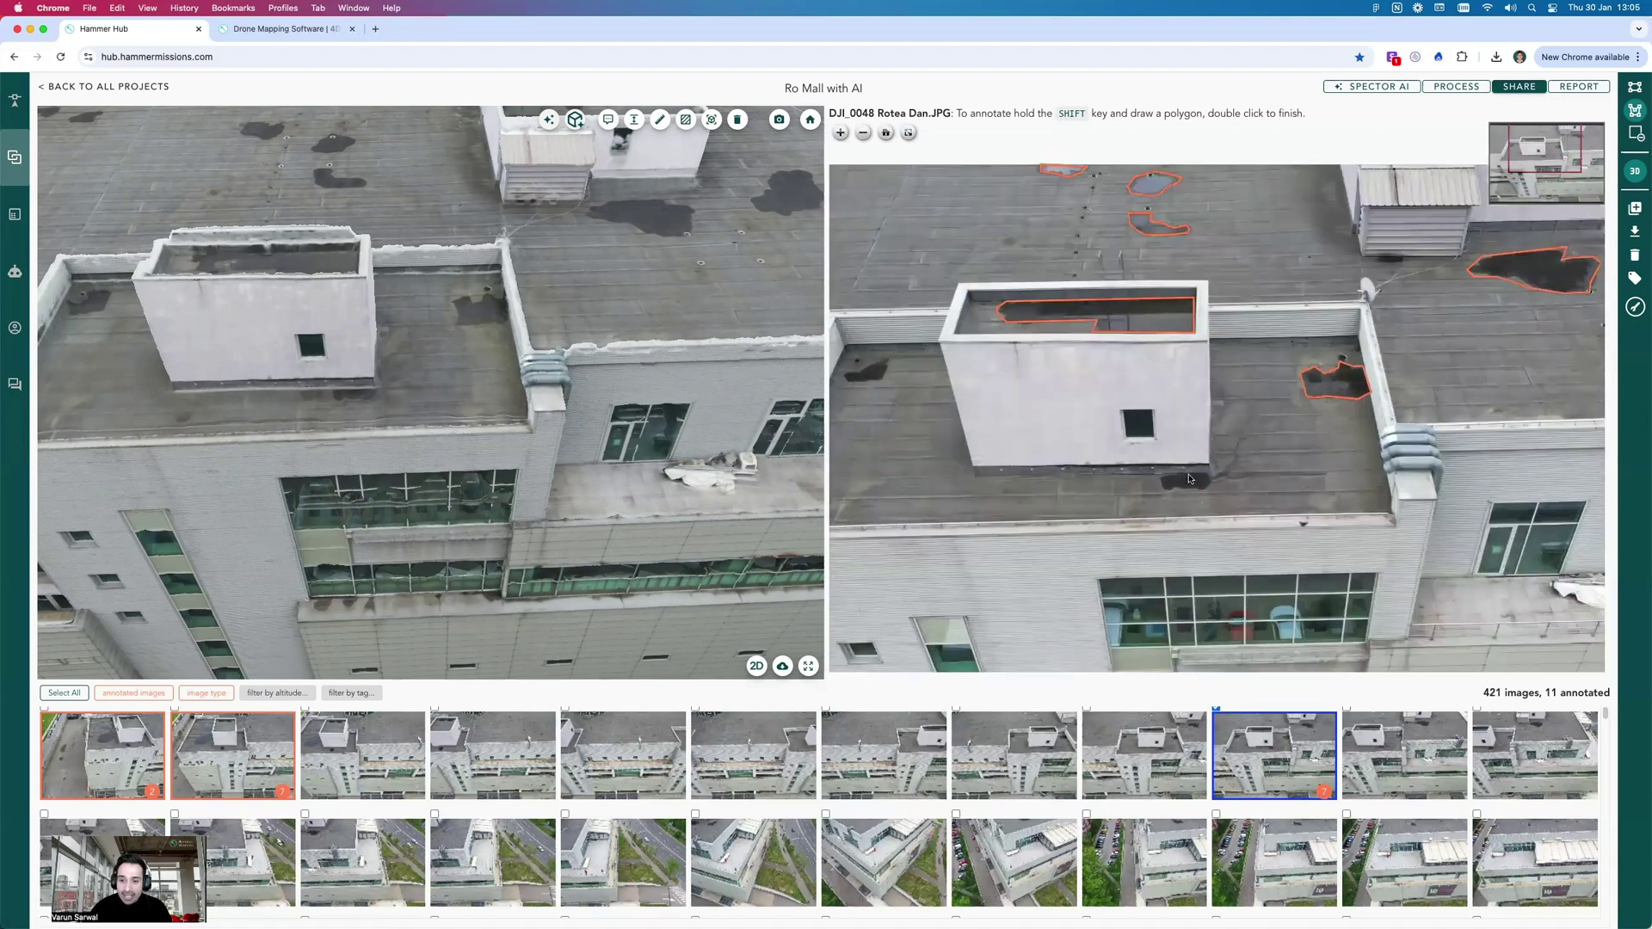
left_click(1103, 468, "shift")
left_click(1146, 458, "shift")
left_click(1224, 464, "shift")
left_click(1267, 465, "shift")
left_click(1262, 491, "shift")
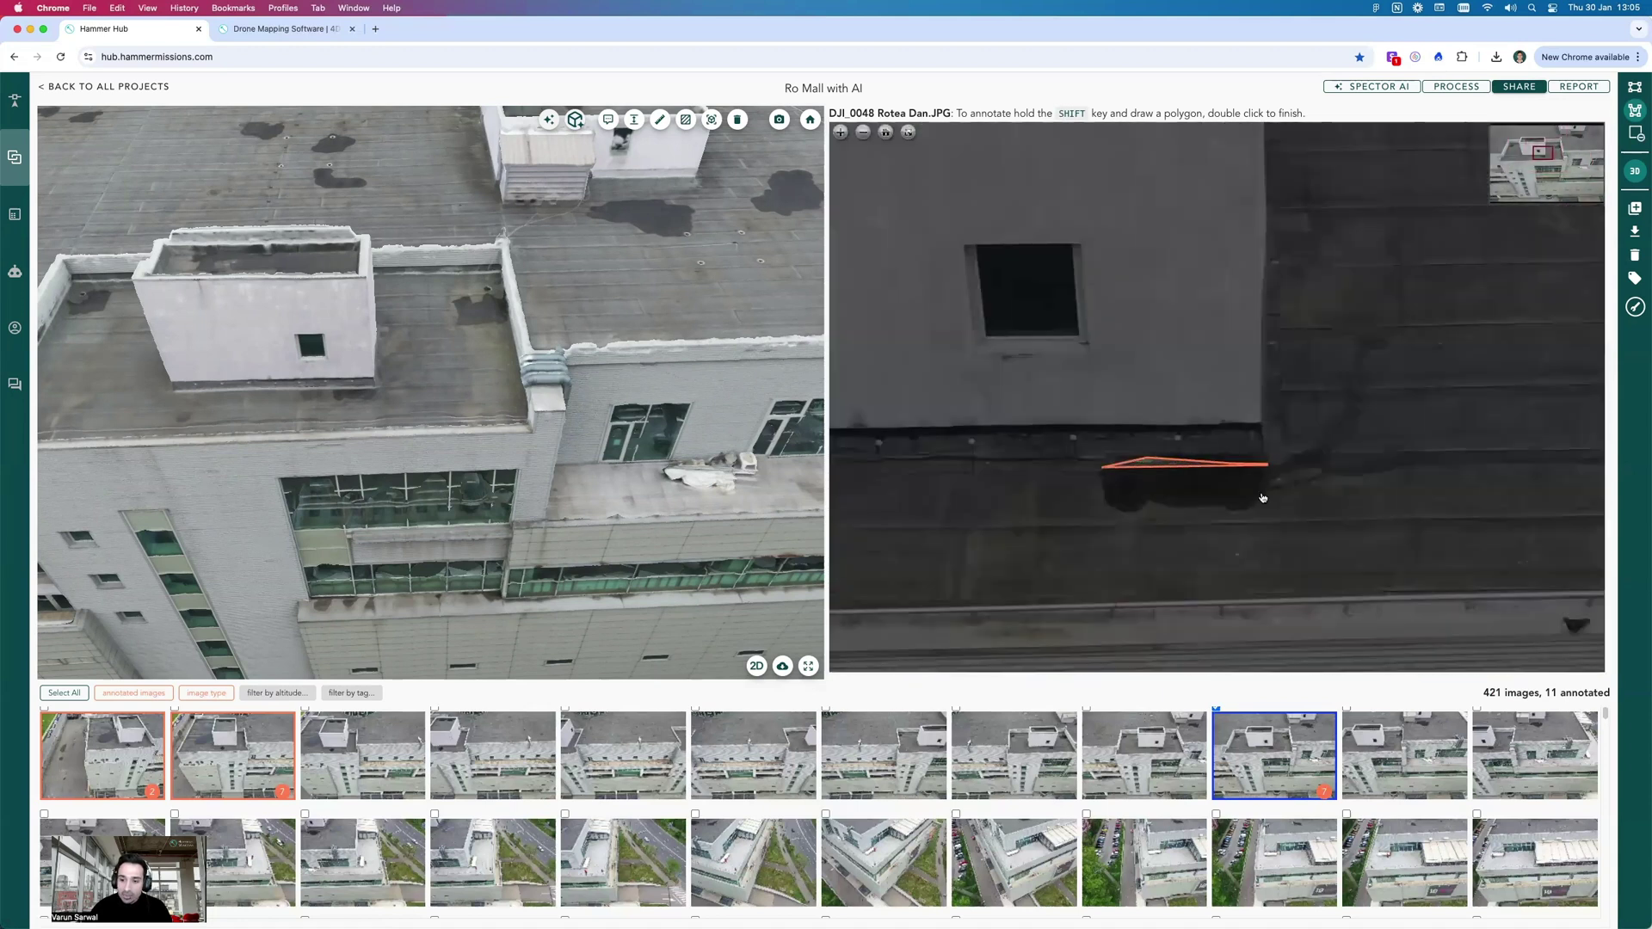
double_click(1245, 510, "shift")
left_click(1230, 512, "shift")
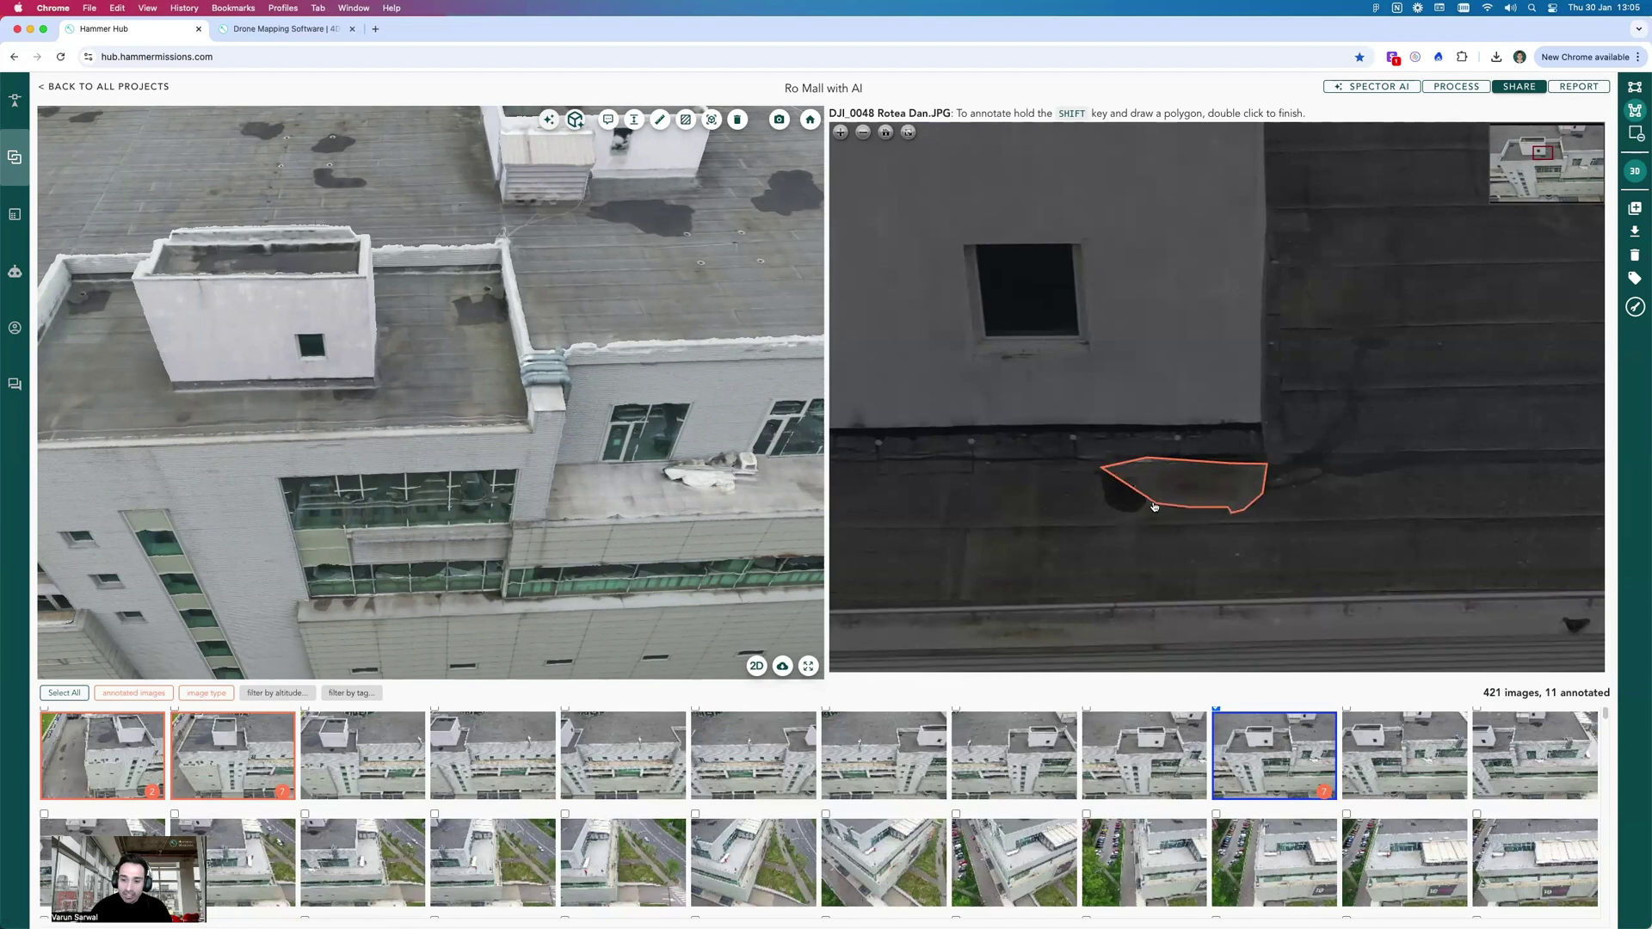
left_click(1152, 503, "shift")
left_click(1137, 508, "shift")
left_click(1110, 508, "shift")
double_click(1103, 502, "shift")
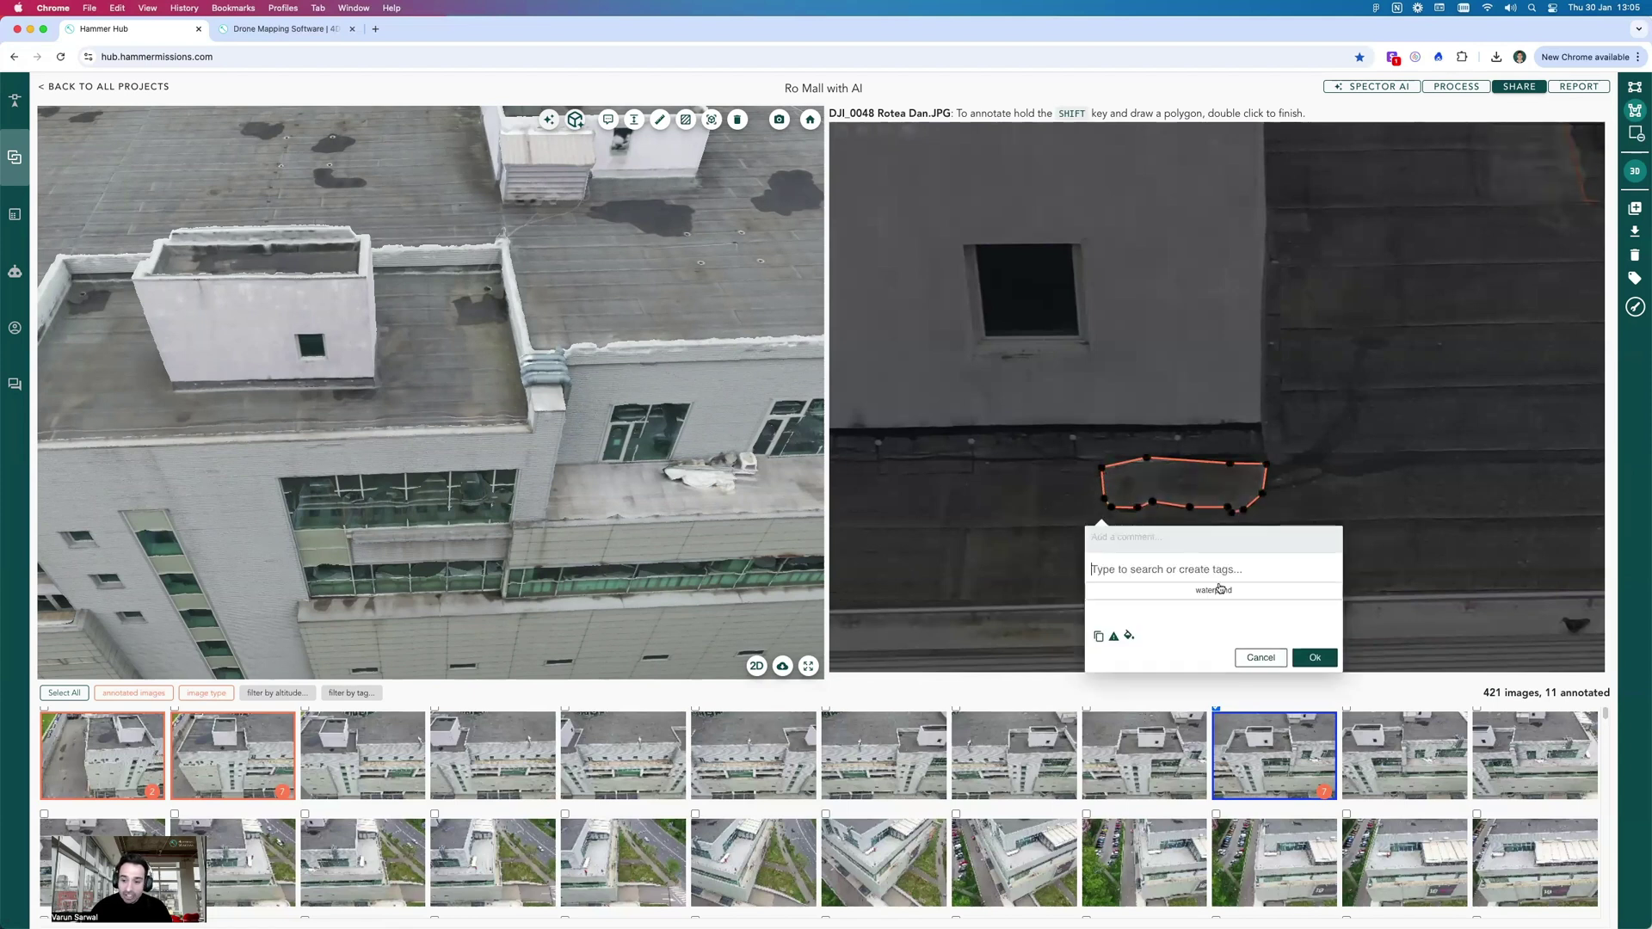
left_click(1299, 653)
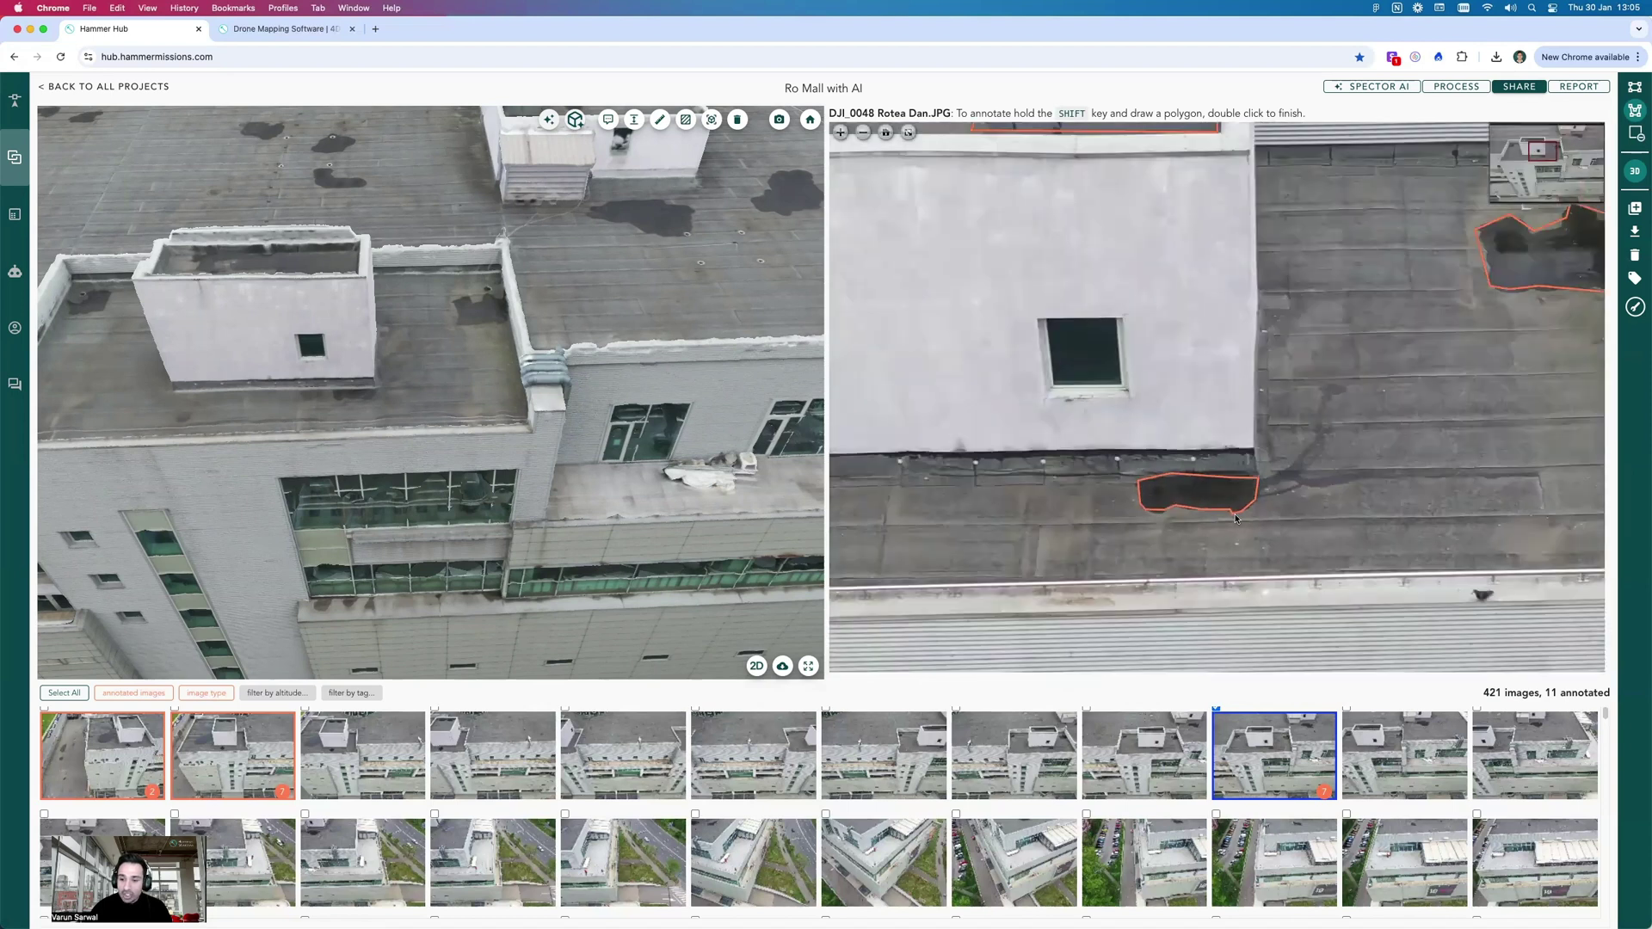
- Outline the dark puddle in the walled lower roof's corner, near the corrugated parapet, with a polygon tagged waterpond and save it
scroll(1214, 497, "down", 2)
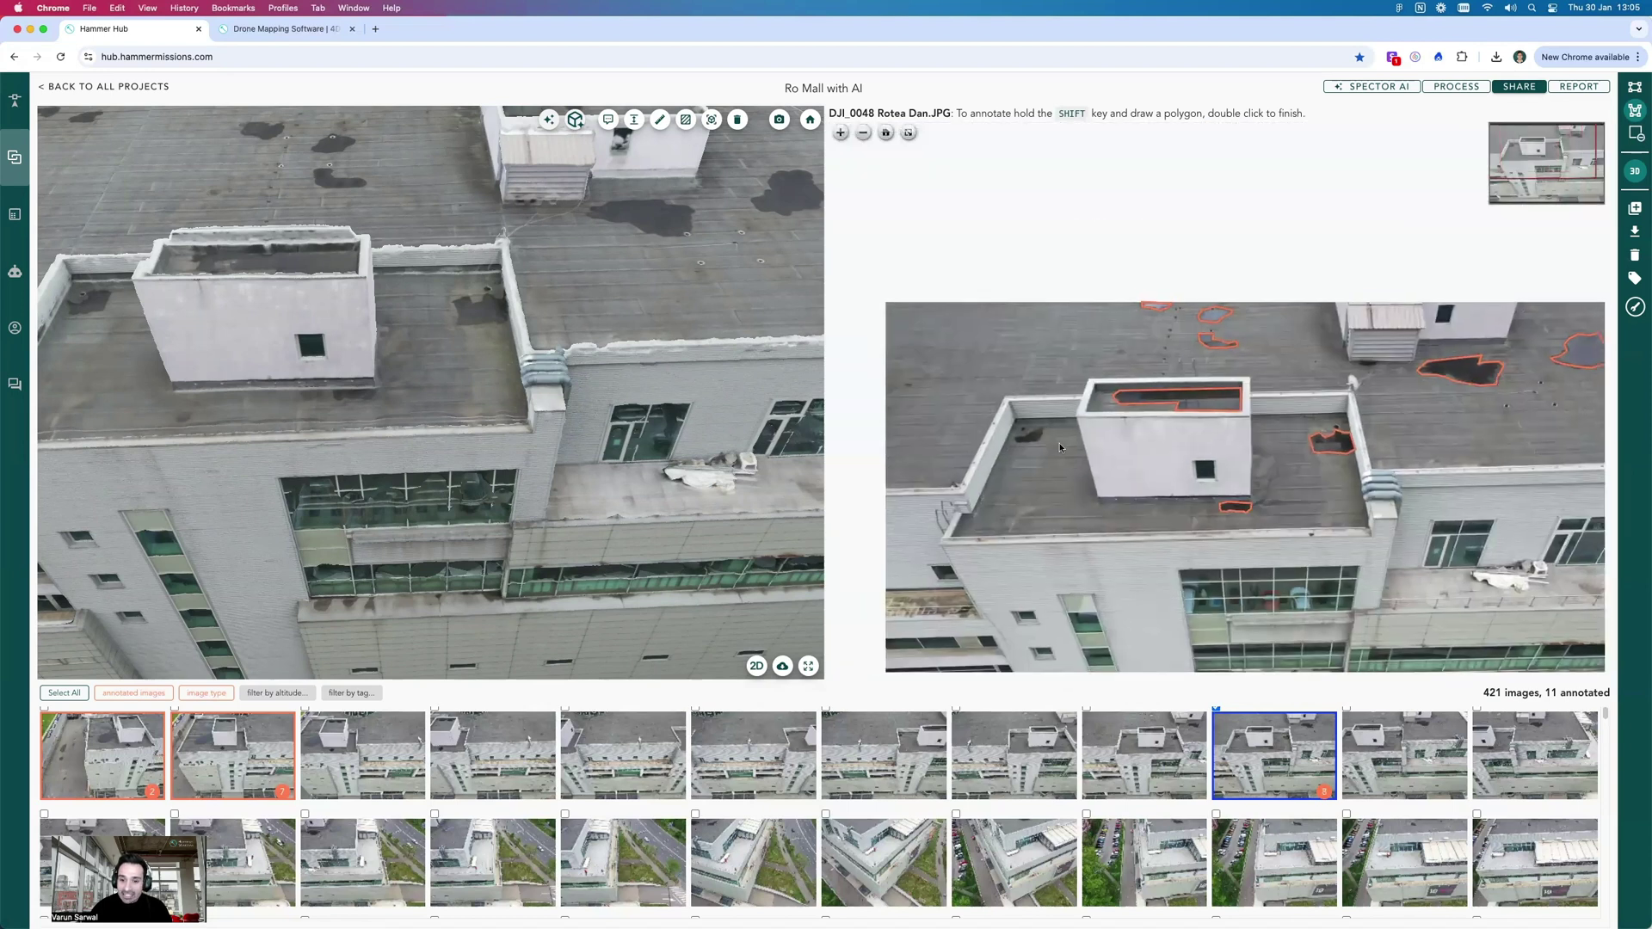
scroll(1028, 437, "up", 4)
scroll(1026, 435, "up", 5)
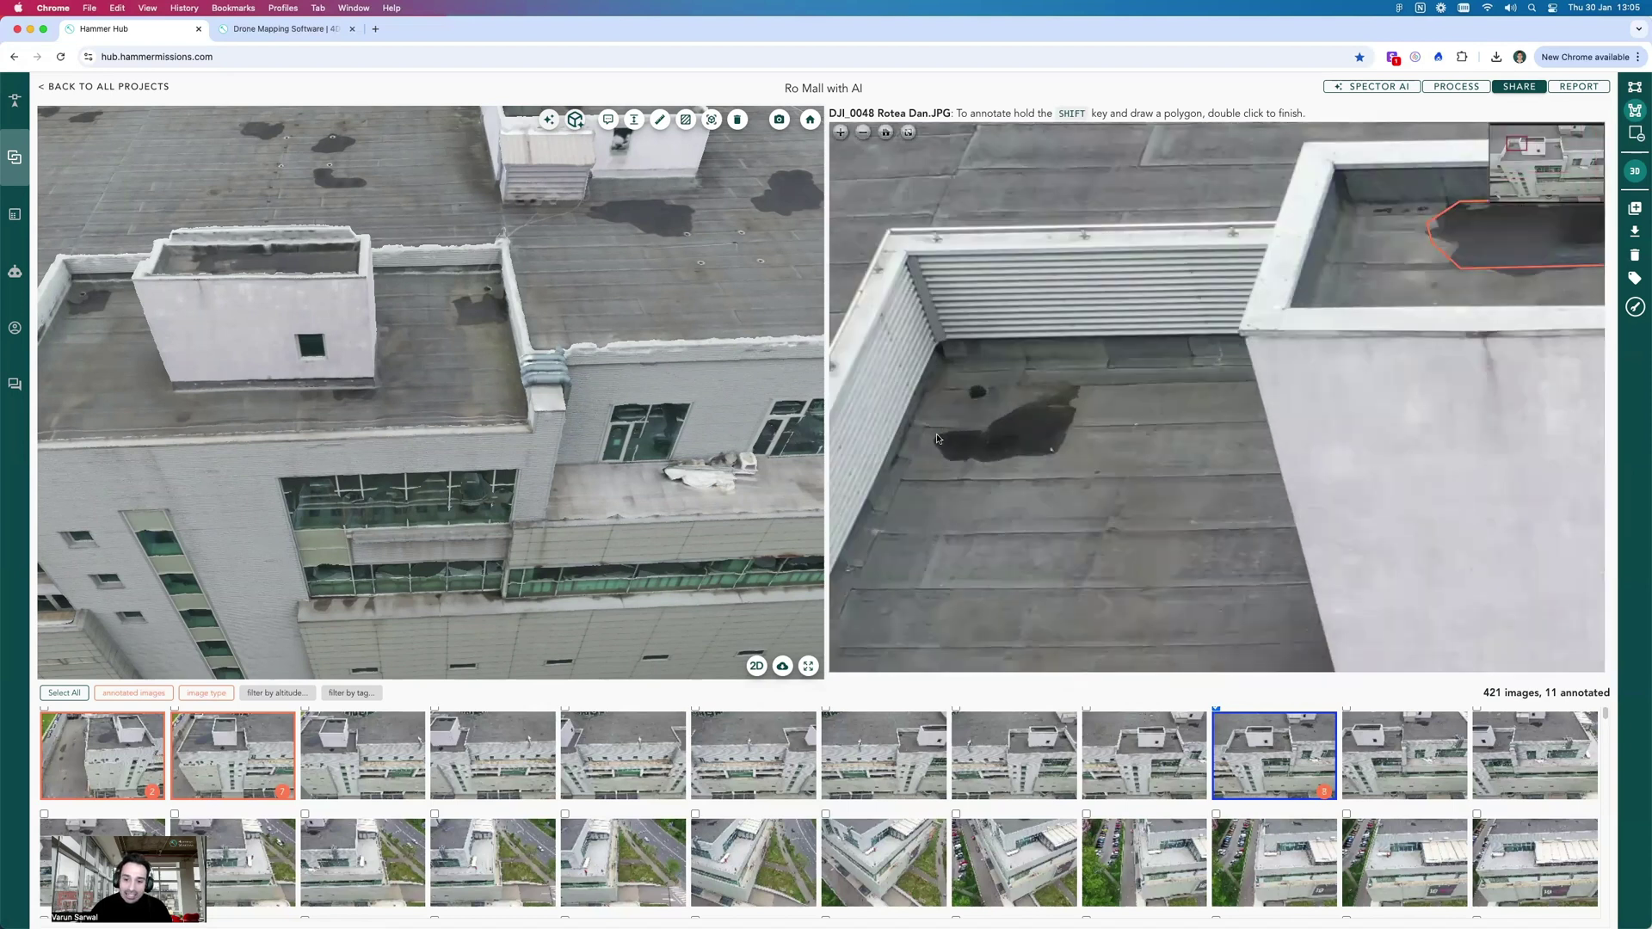
left_click(936, 435, "shift")
left_click(1008, 417, "shift")
left_click(1065, 380, "shift")
left_click(1080, 385, "shift")
left_click(1052, 451, "shift")
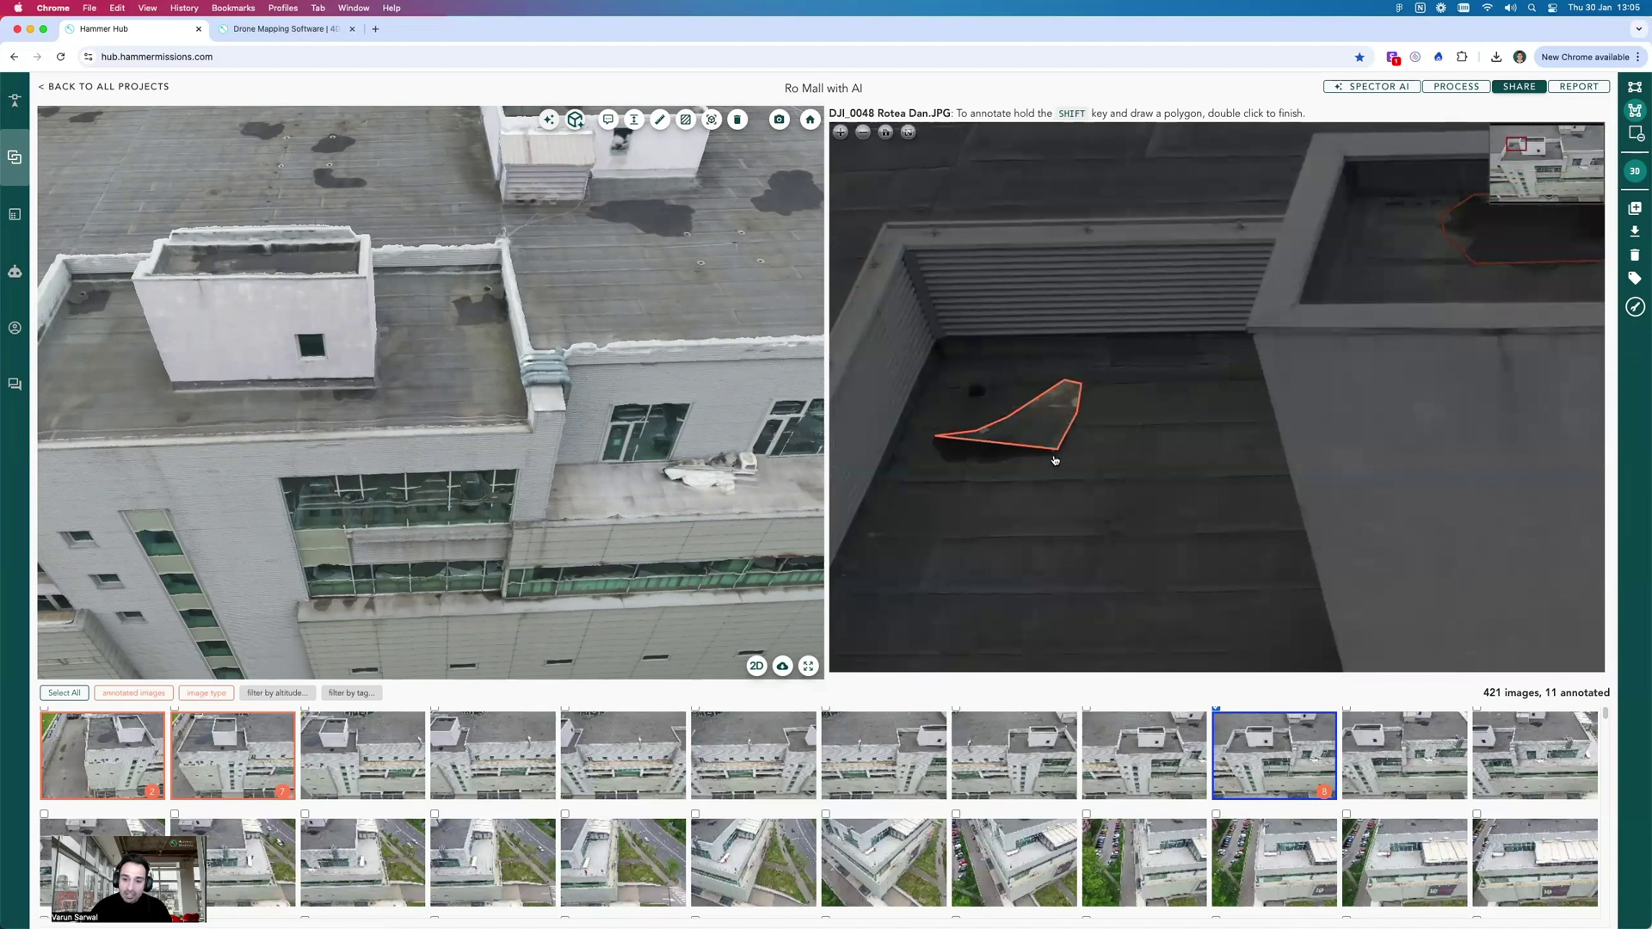
double_click(993, 465)
left_click(938, 465, "shift")
double_click(930, 452)
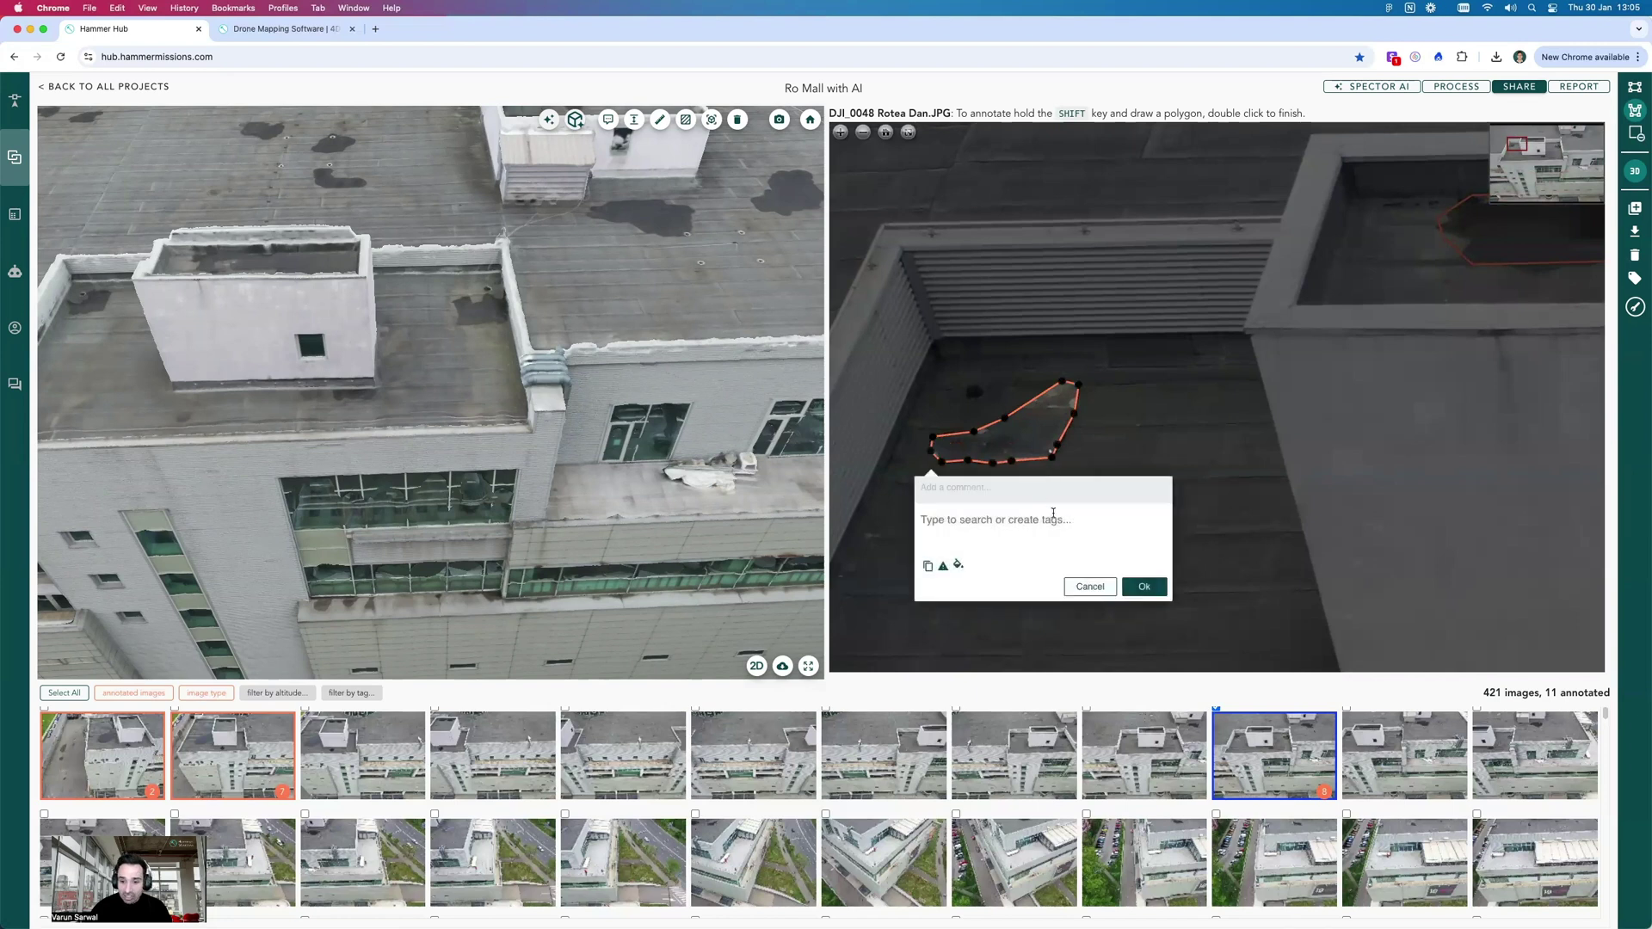
left_click(1055, 518)
left_click(1066, 543)
left_click(1142, 603)
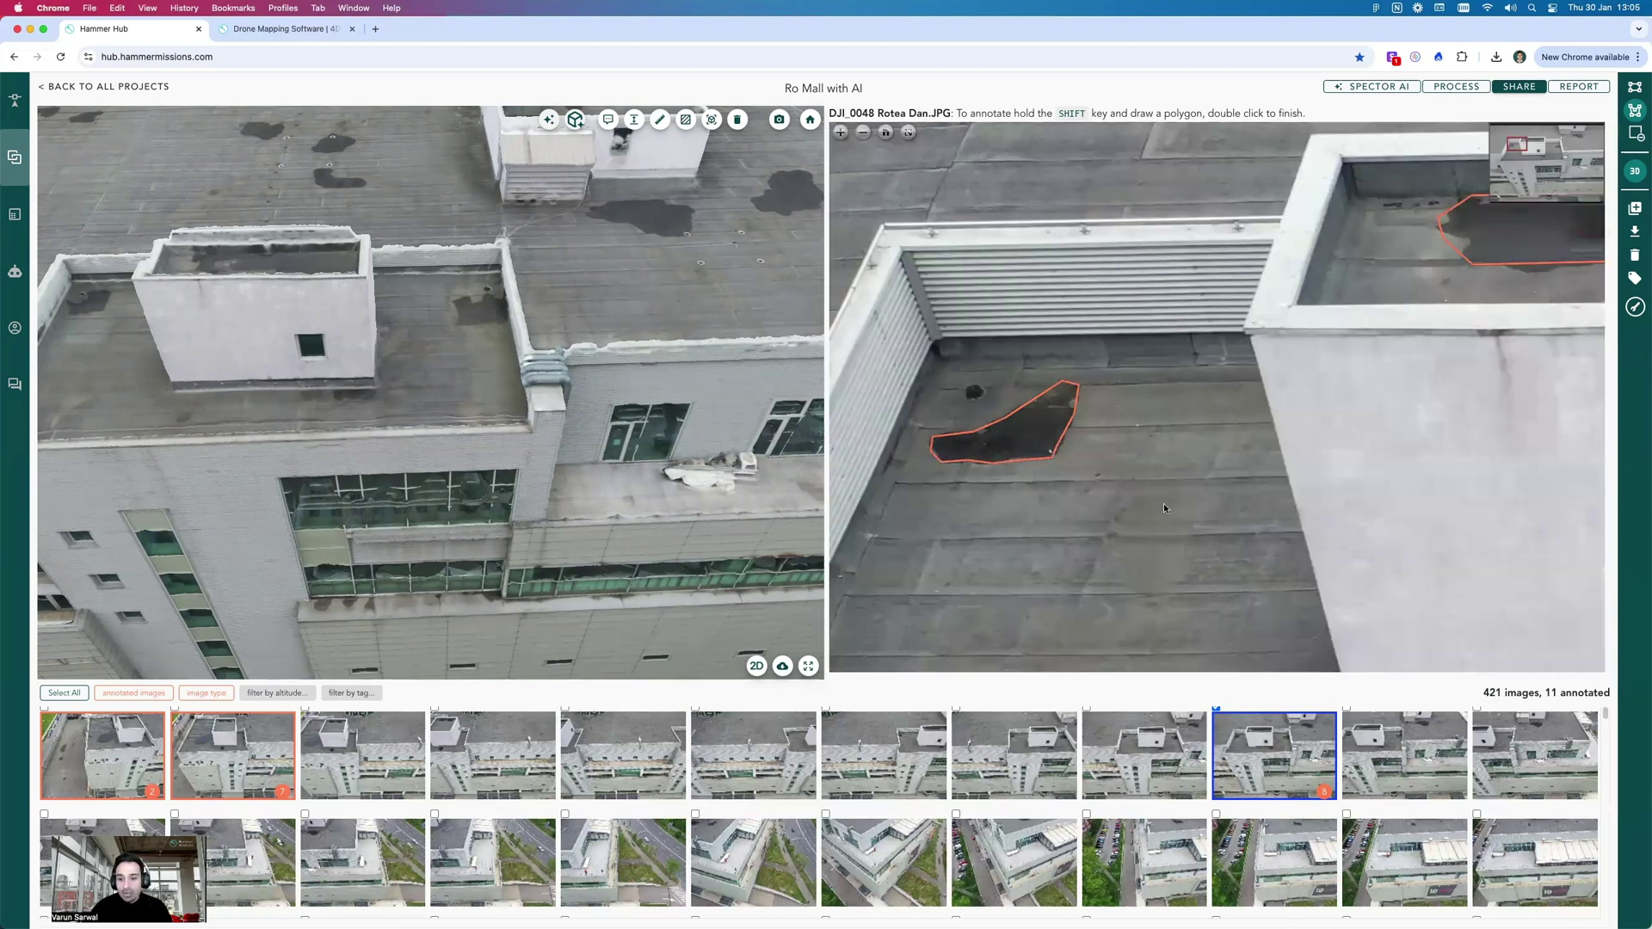
- View the whole annotated photo and filter the image list to annotated images only
scroll(1294, 507, "down", 6)
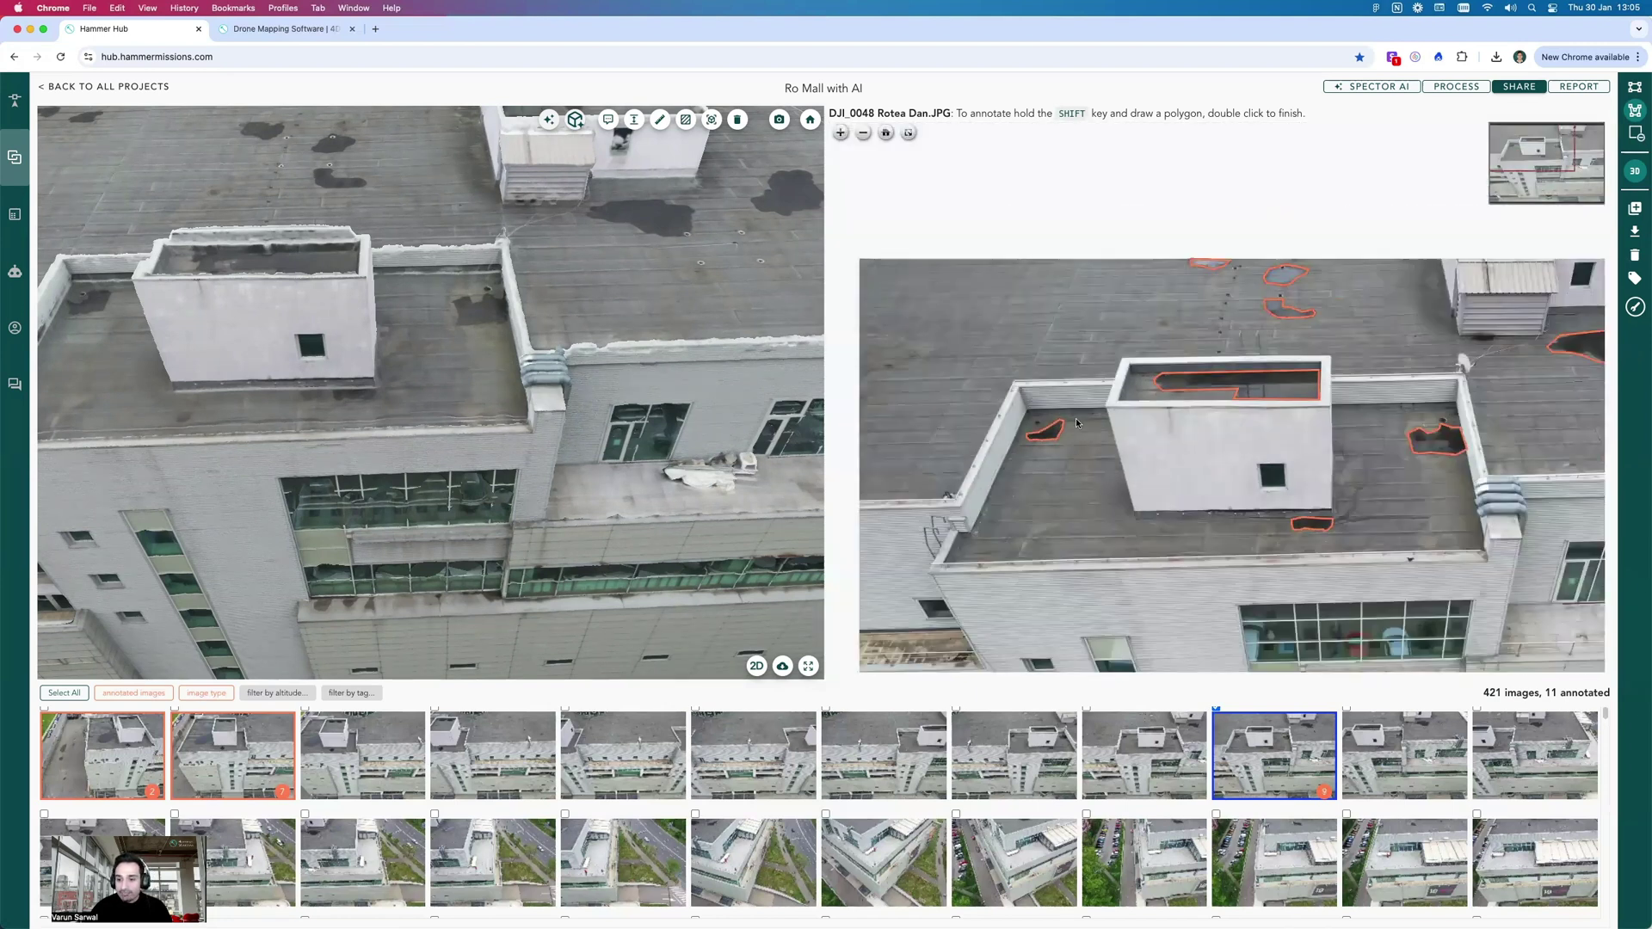
left_click_drag(1432, 542, 1085, 494)
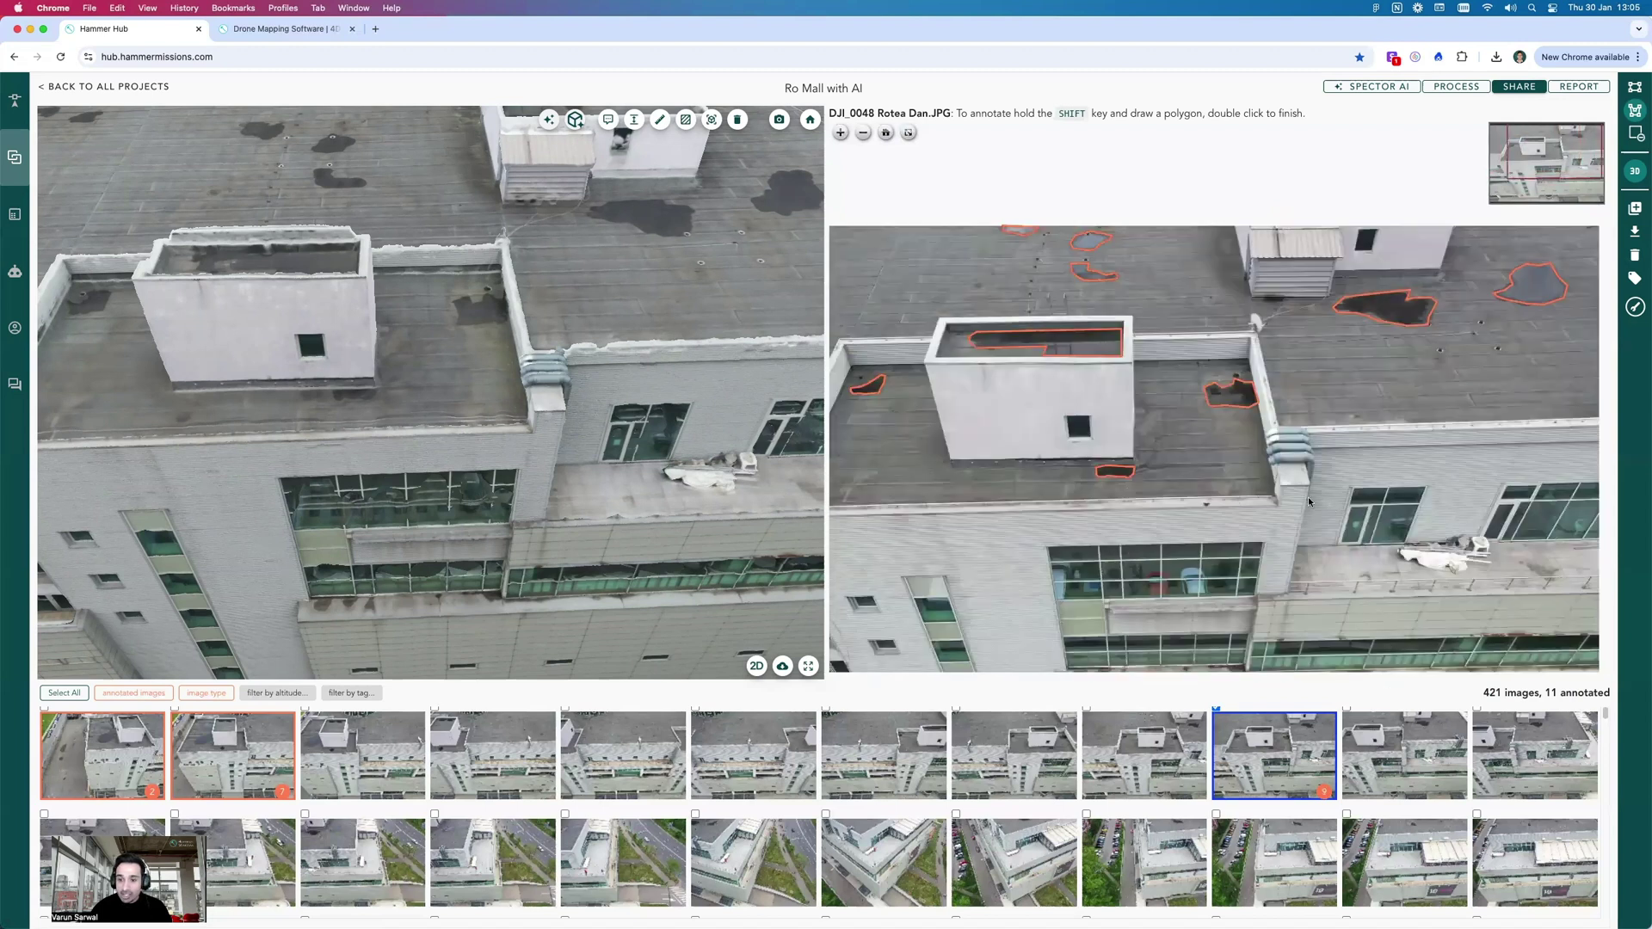
scroll(1308, 502, "down", 3)
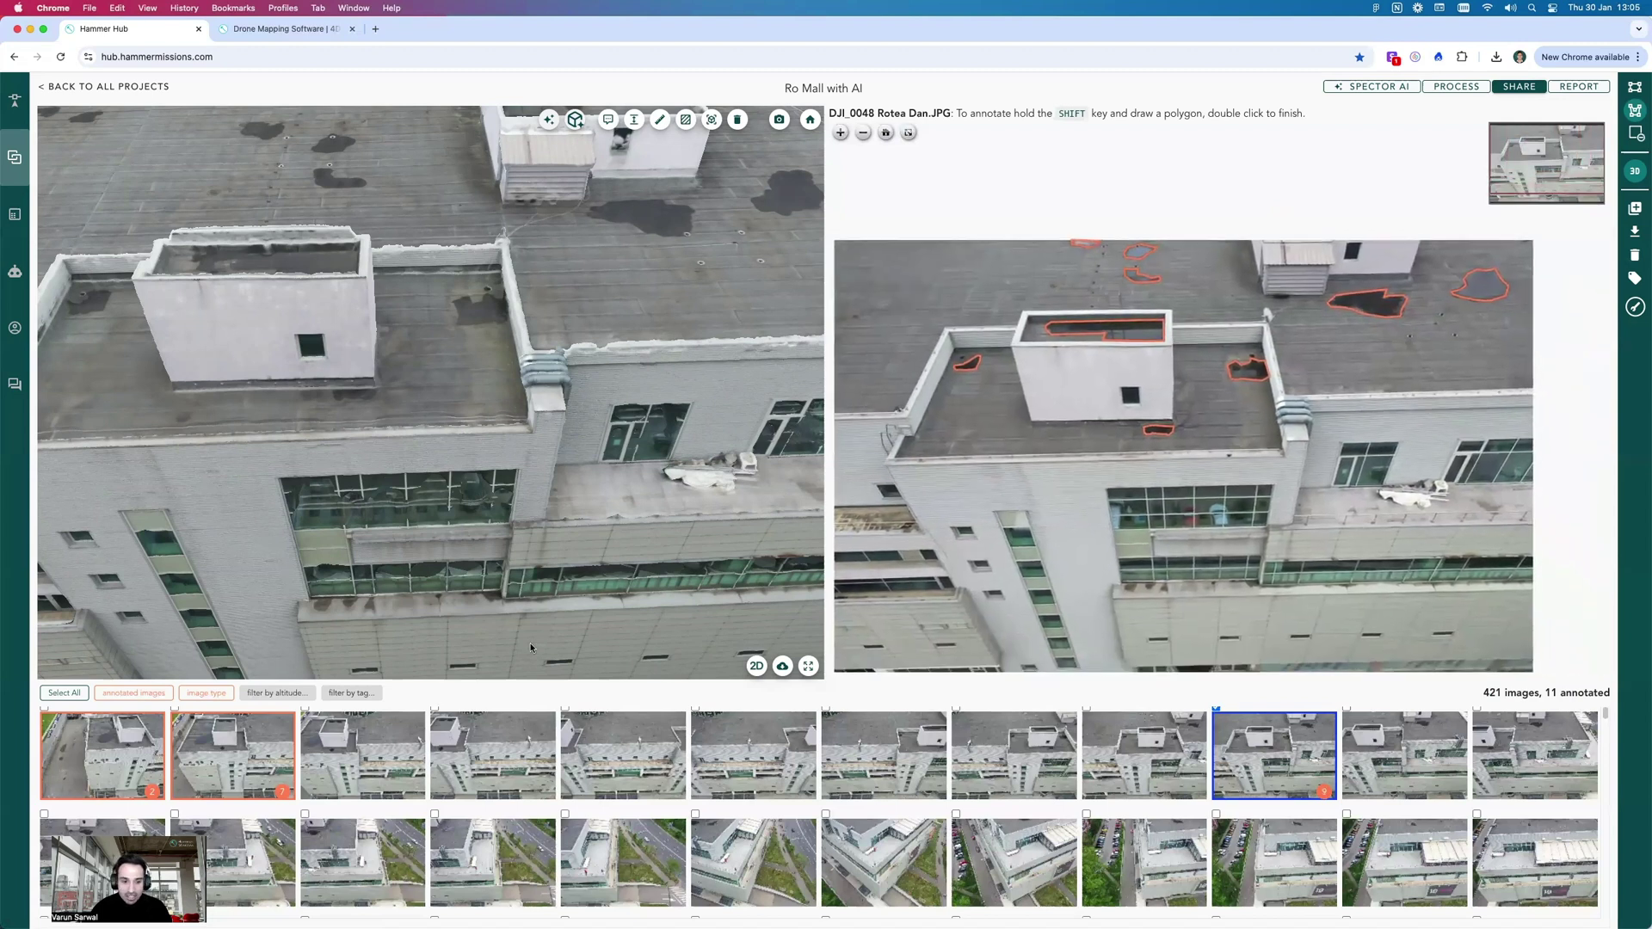
left_click(161, 697)
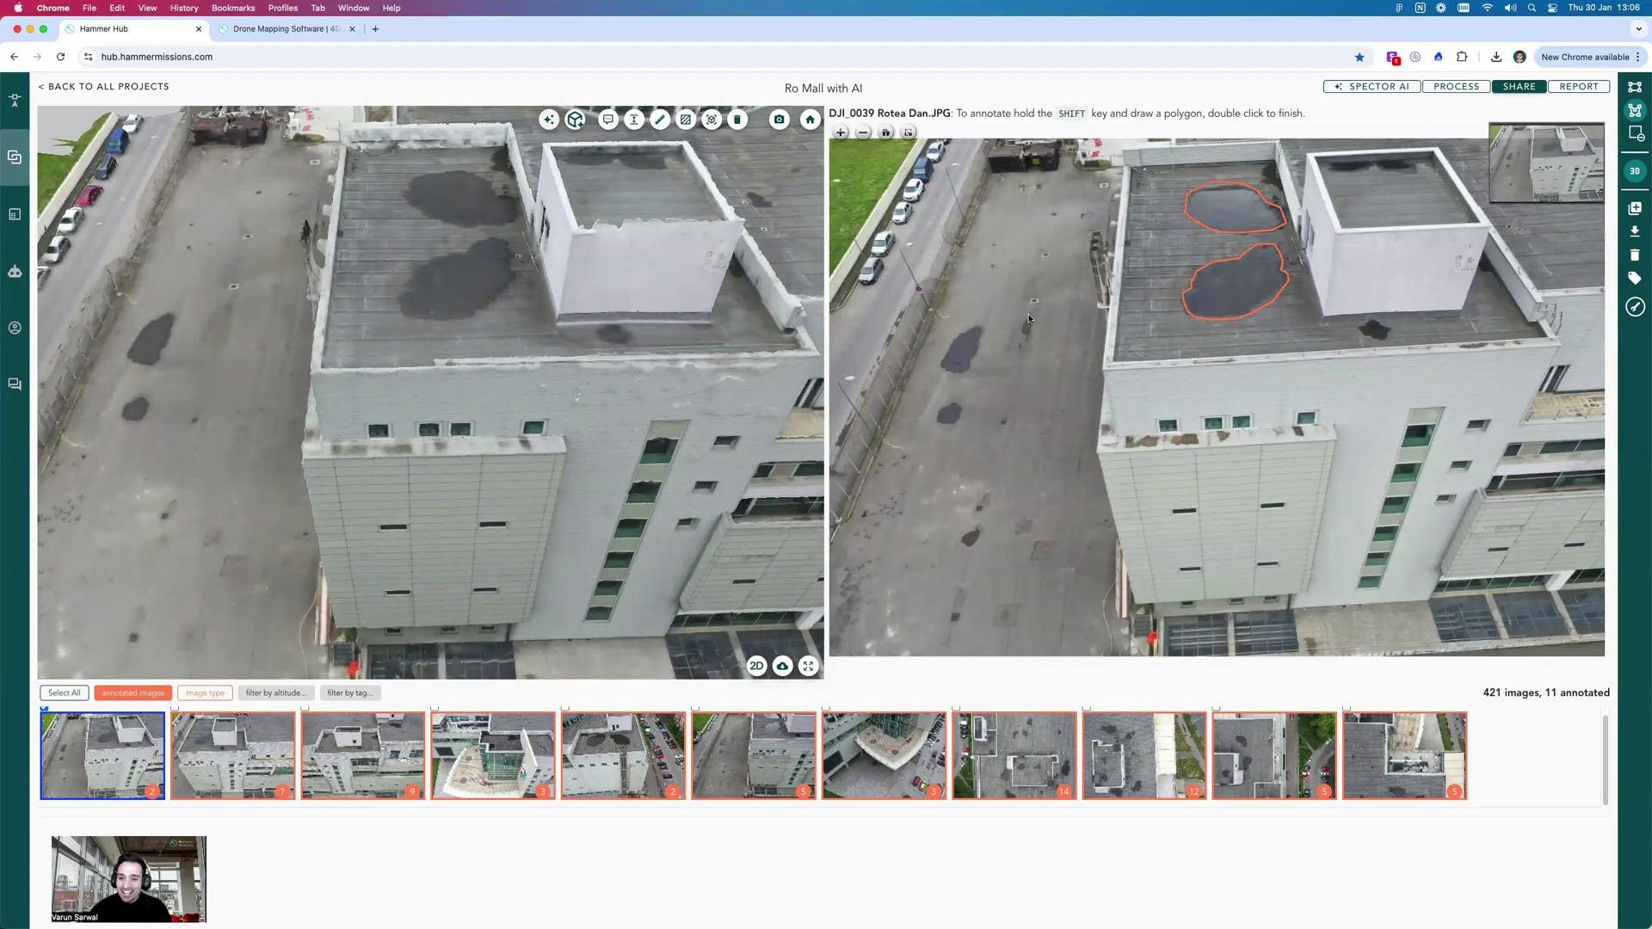
- Go through the annotated images from DJI_0040 to DJI_0457 and examine the outlined water ponding in each
key("Right")
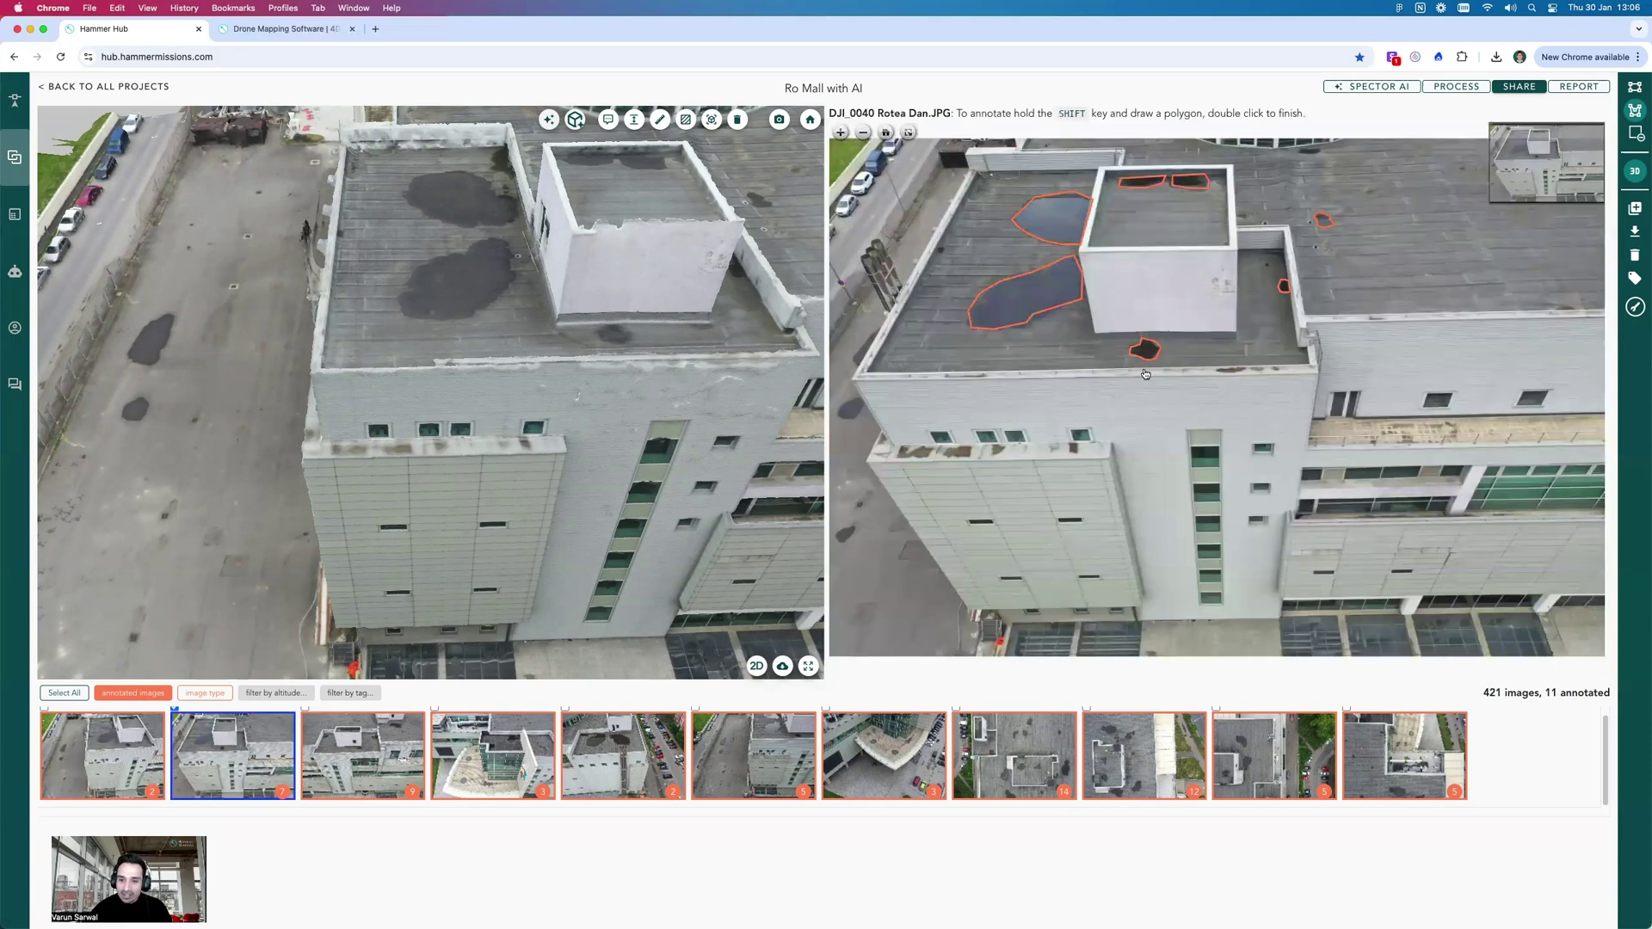
key("Right")
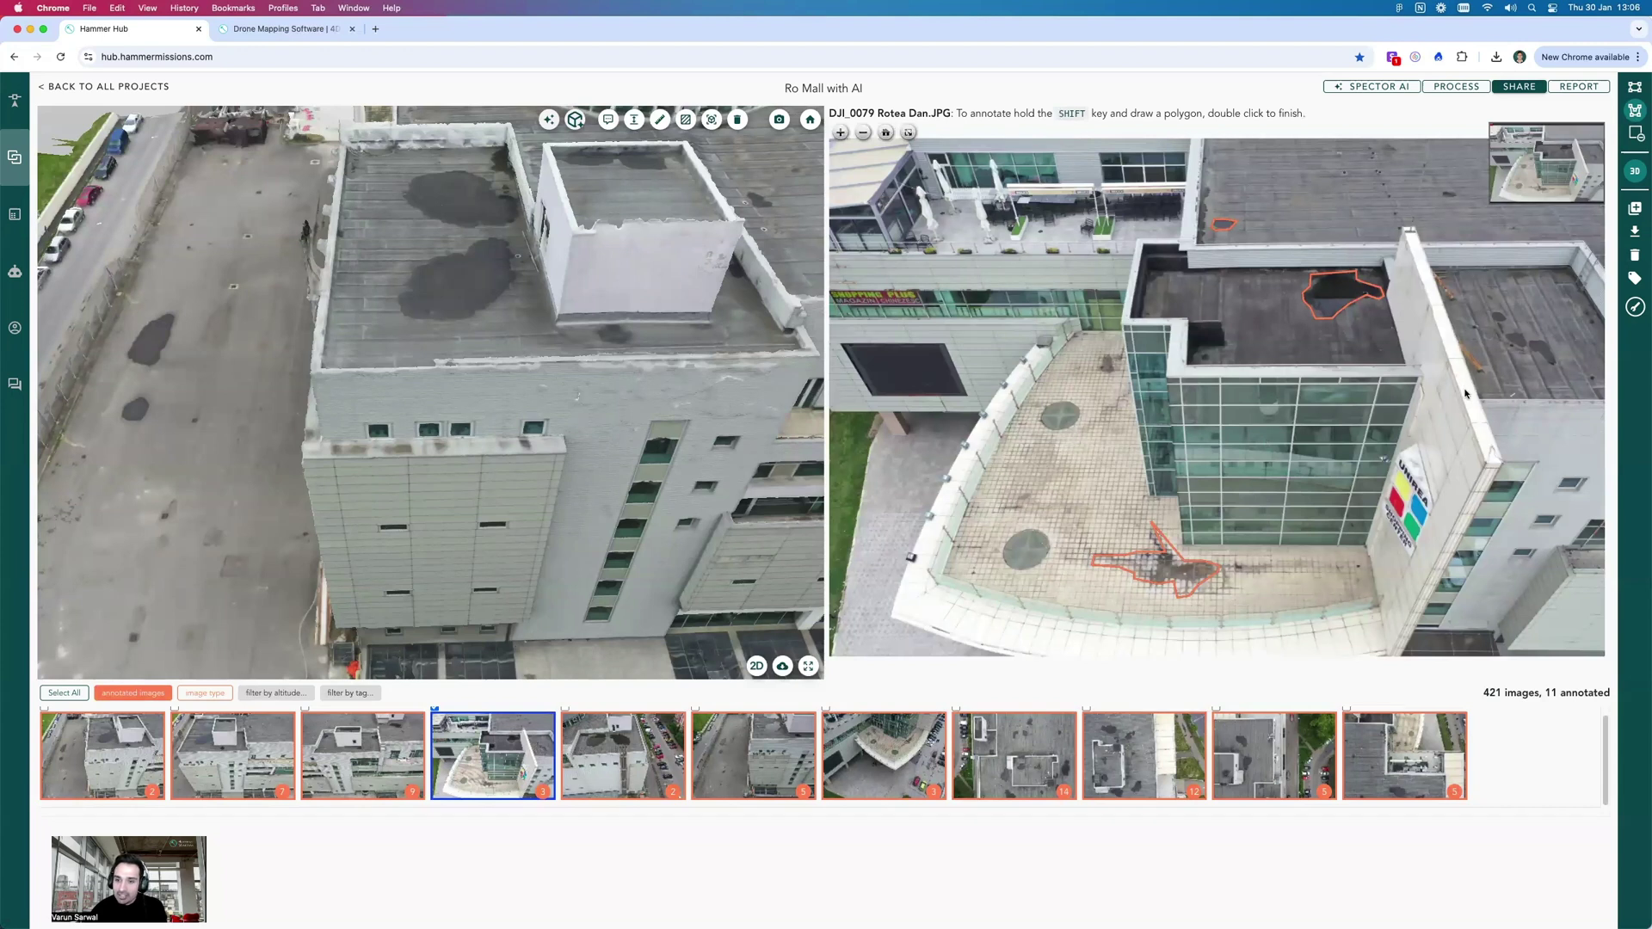
key("Right")
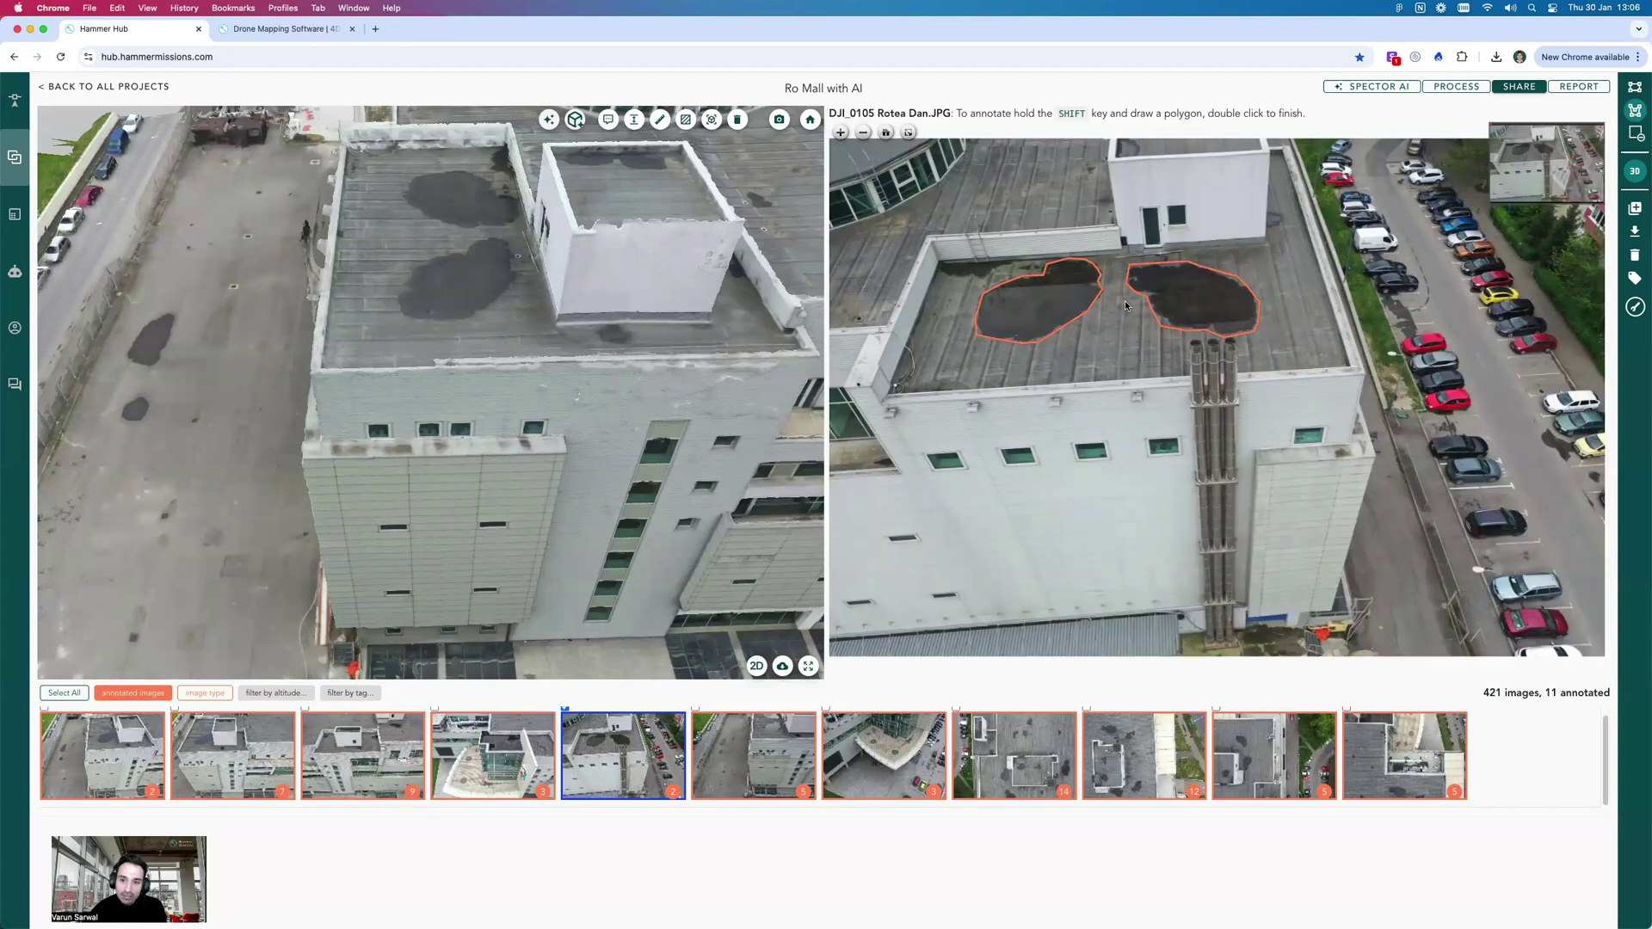
key("Right")
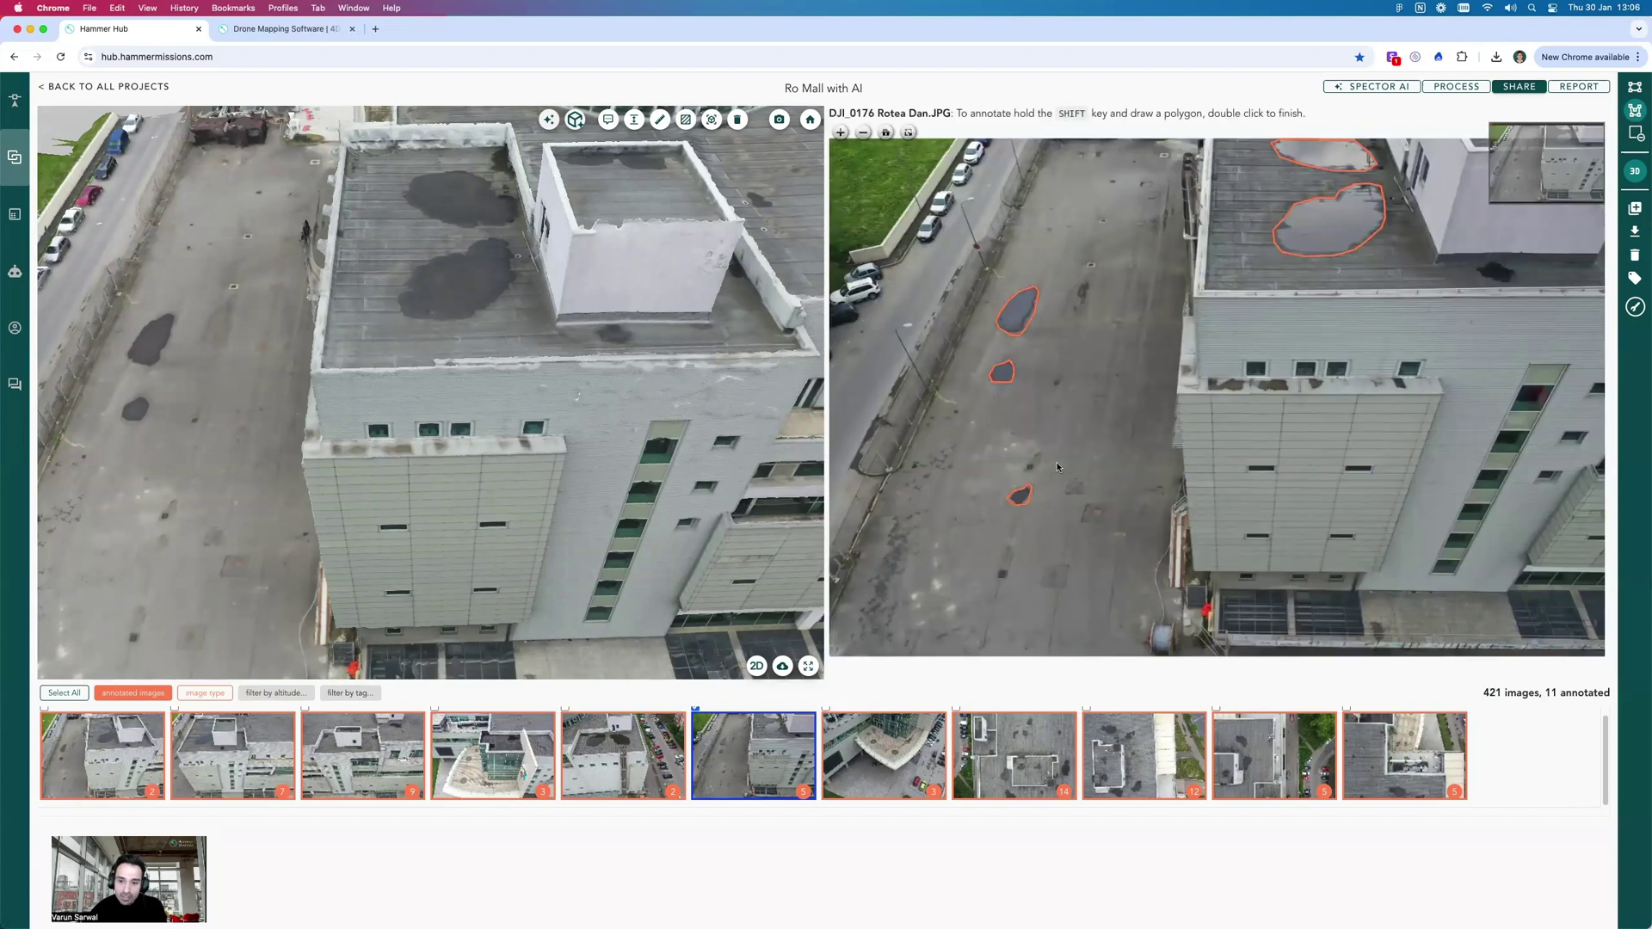
key("Right")
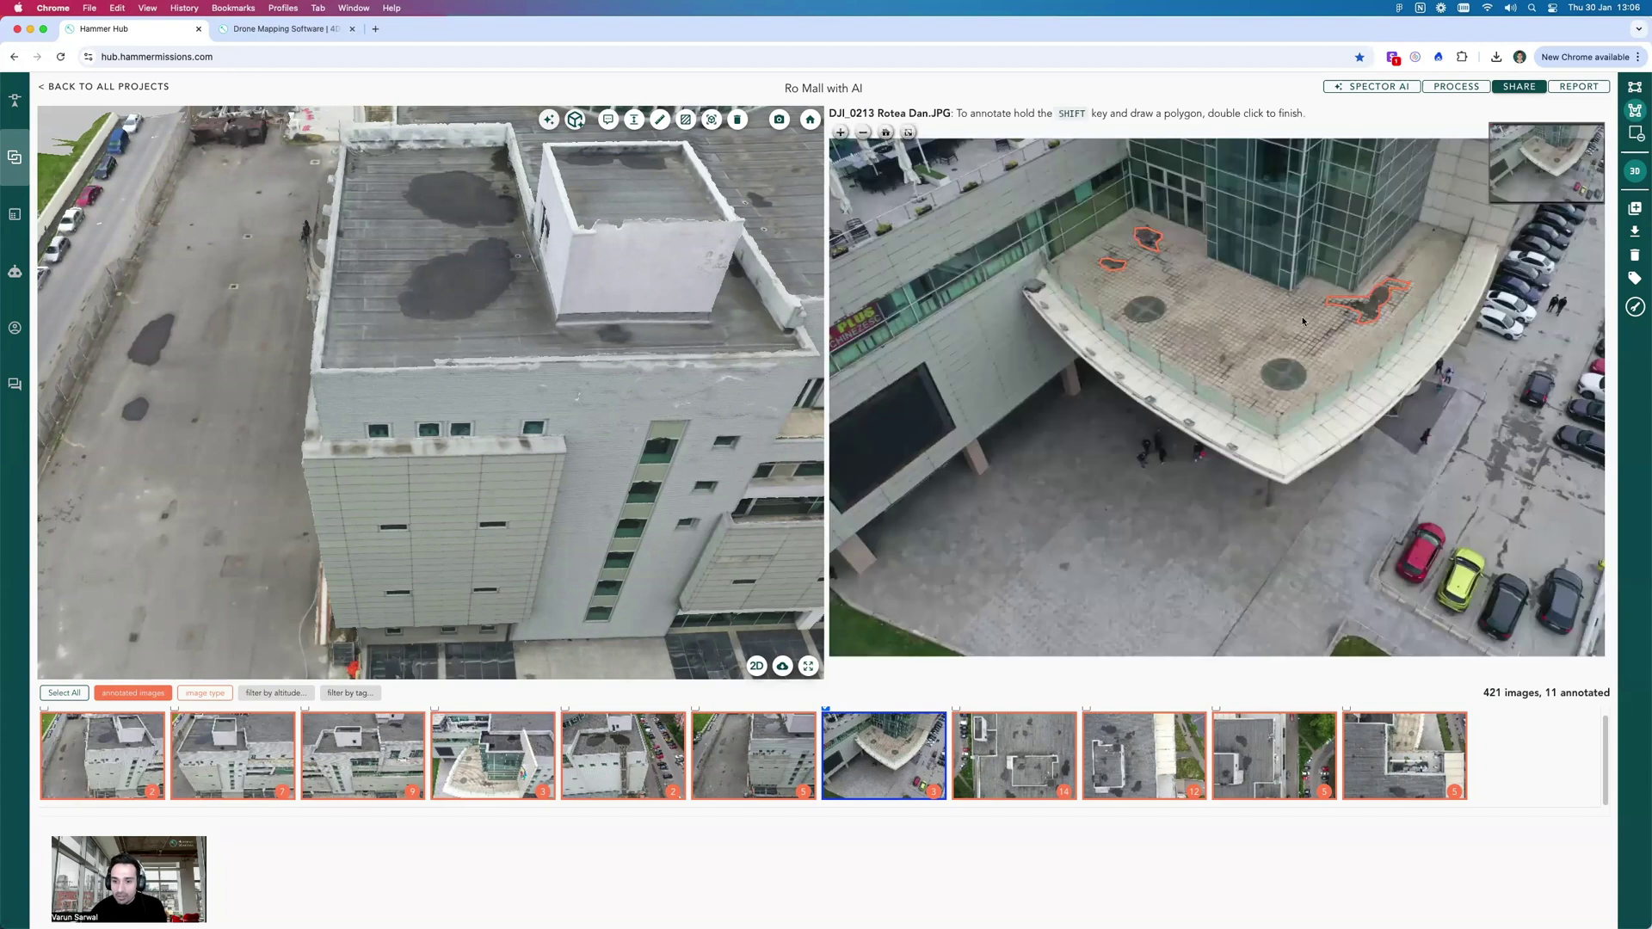
key("Right")
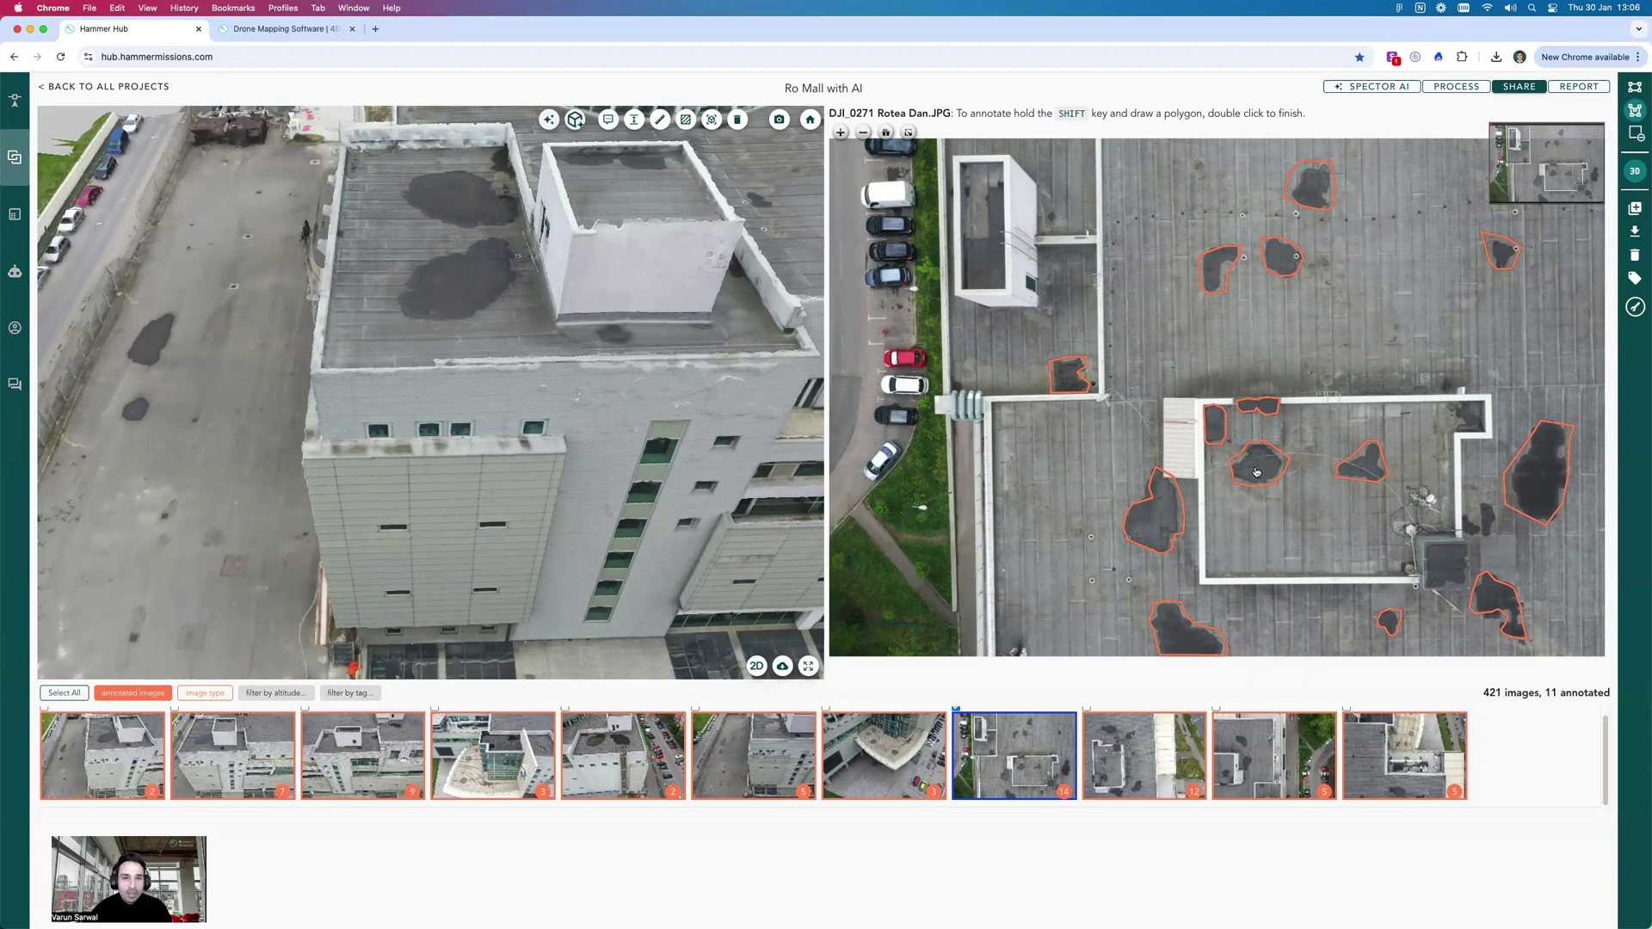
left_click(1164, 754)
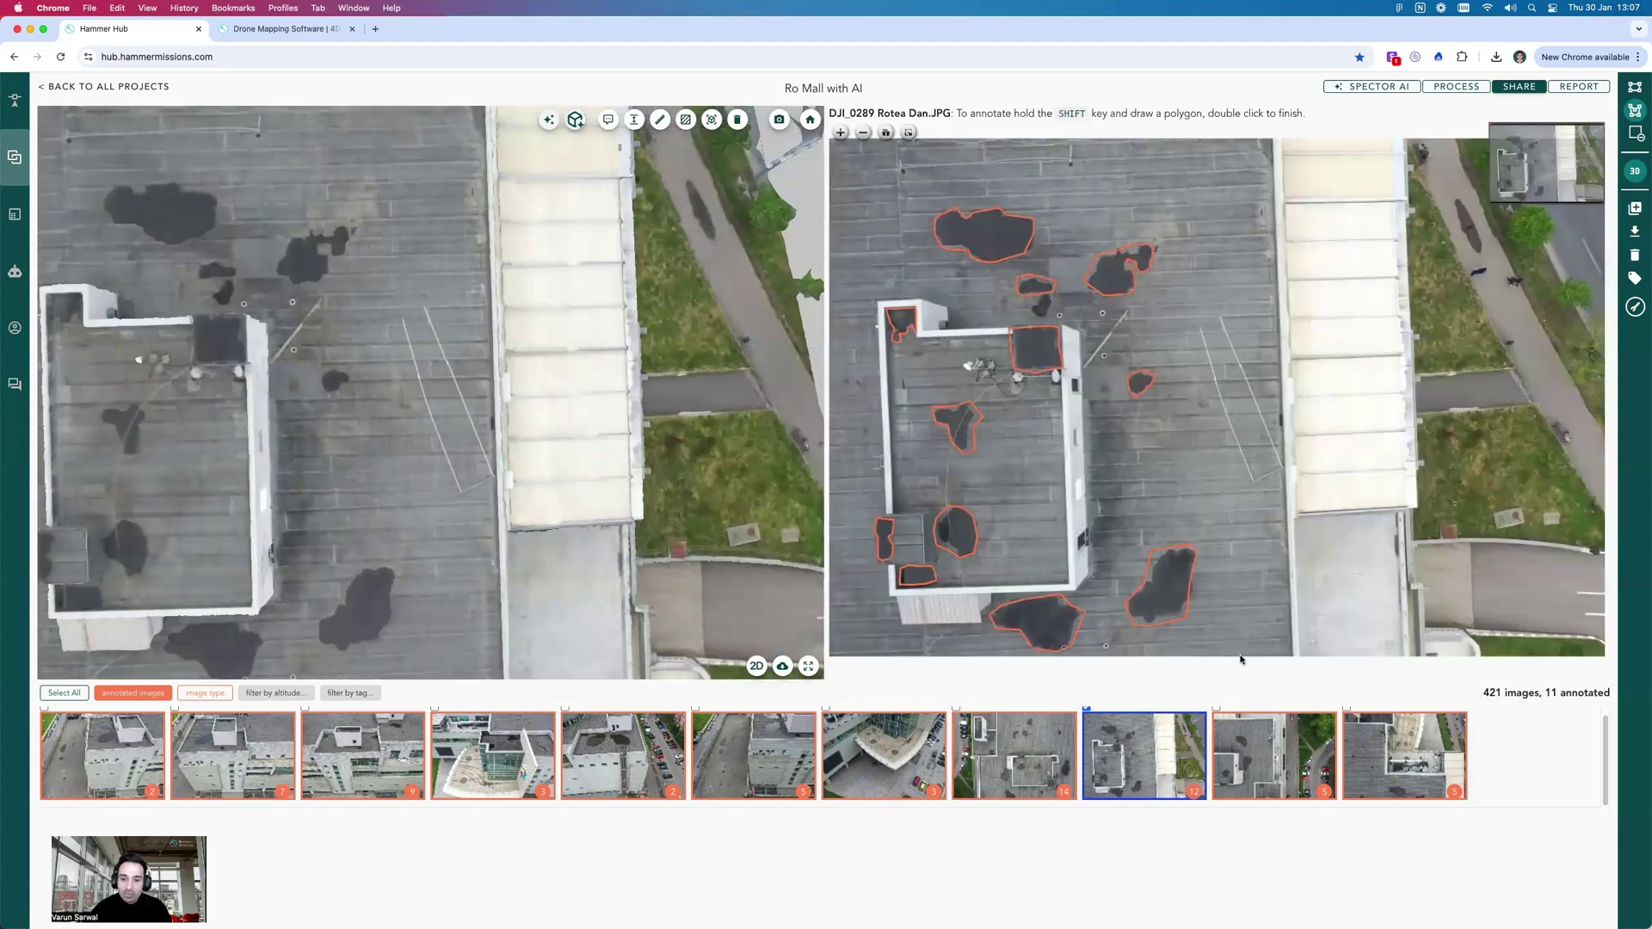
left_click(1265, 740)
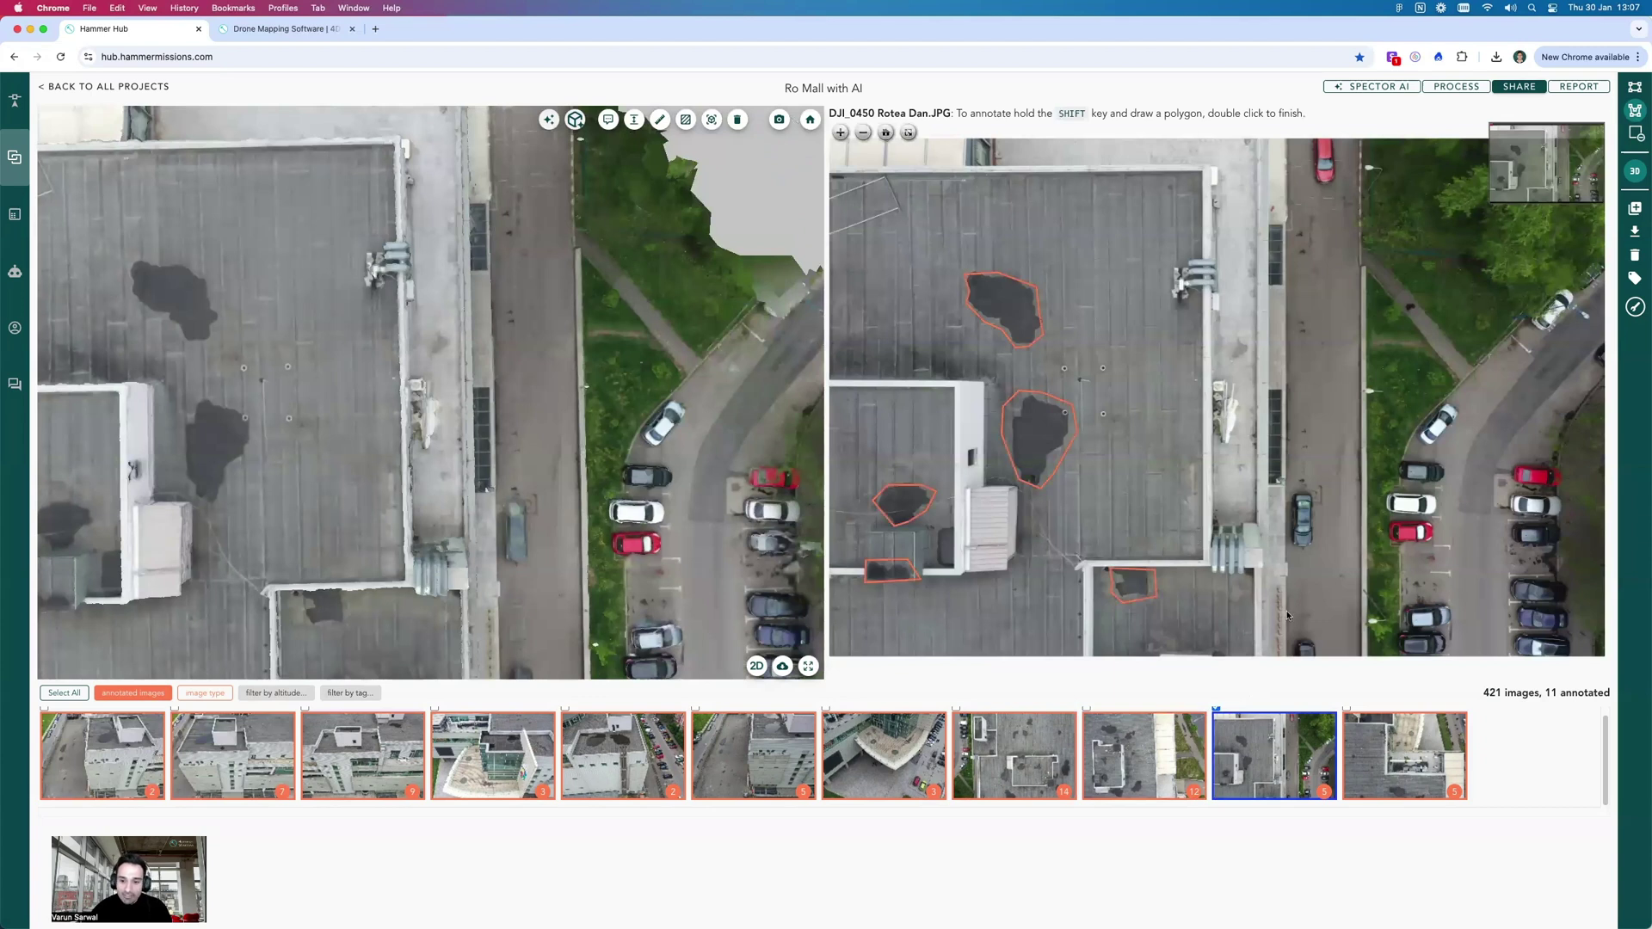
key("Right")
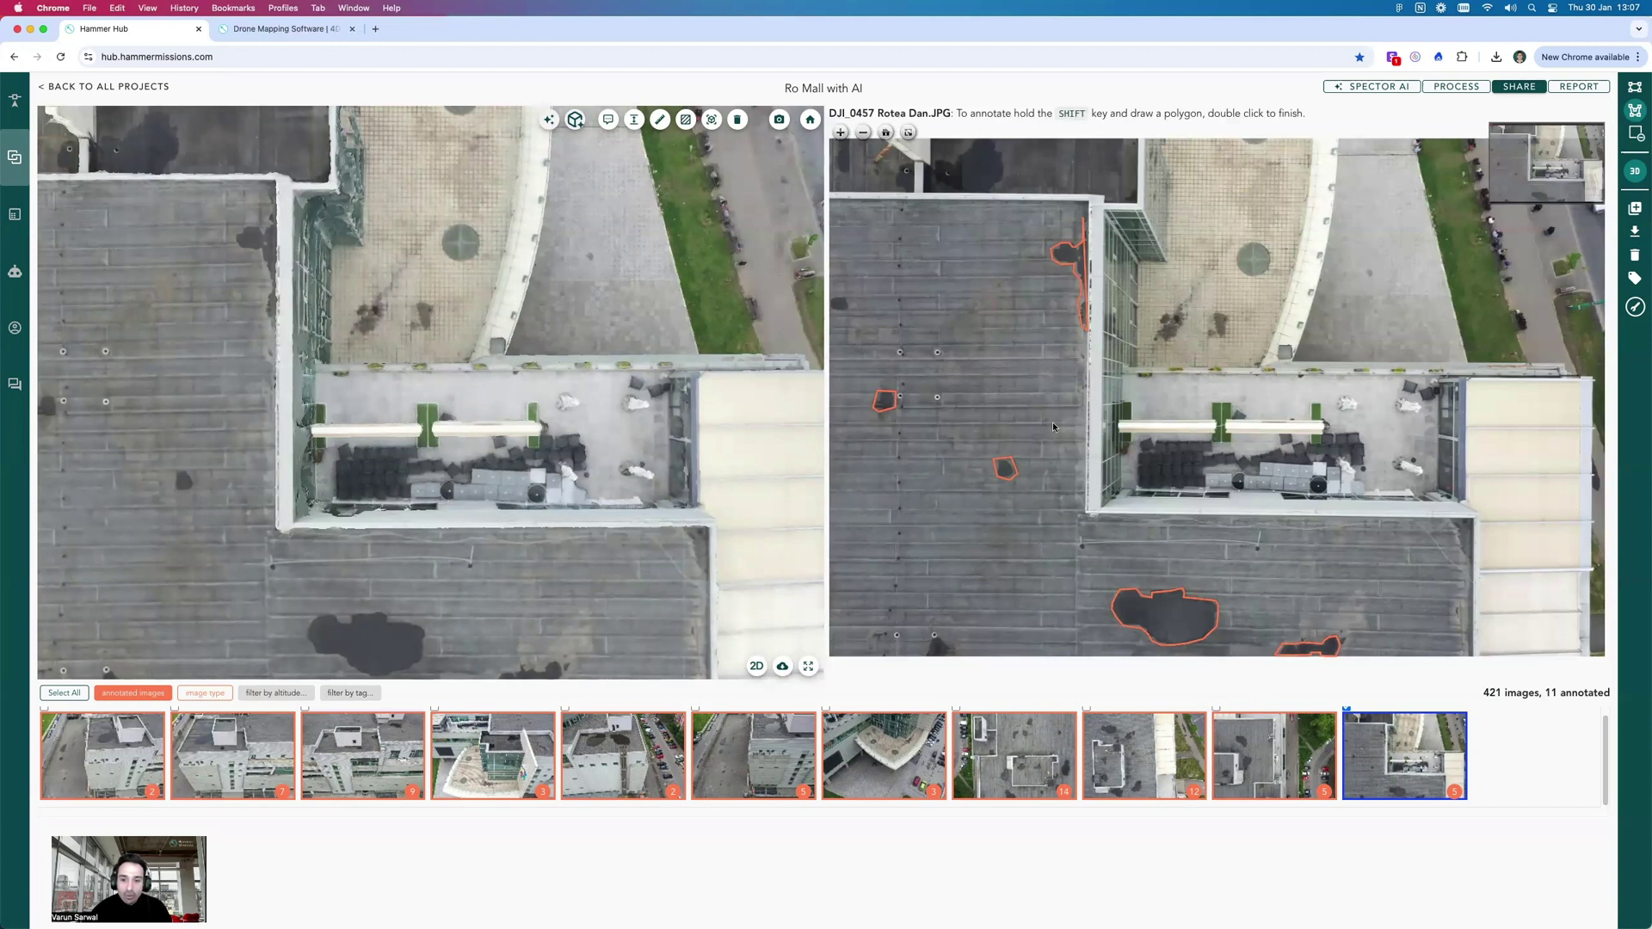
- Point out the annotated image count and pull the 3D model back to an overview of the mall roof
double_click(1582, 692)
left_click(1402, 684)
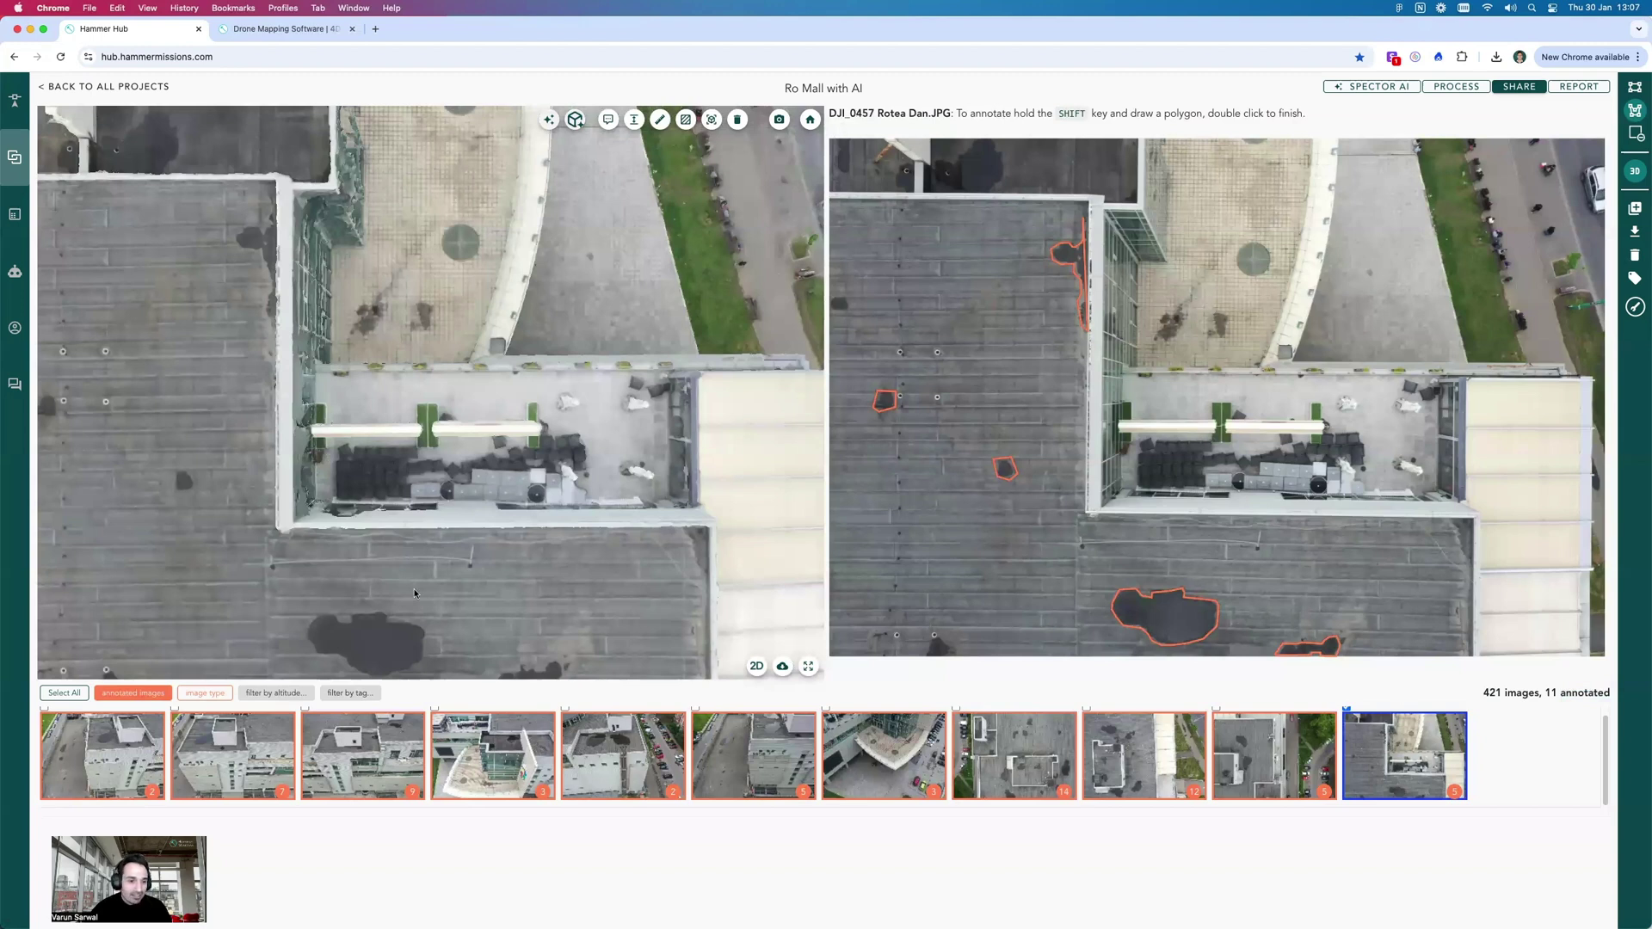
scroll(430, 536, "down", 10)
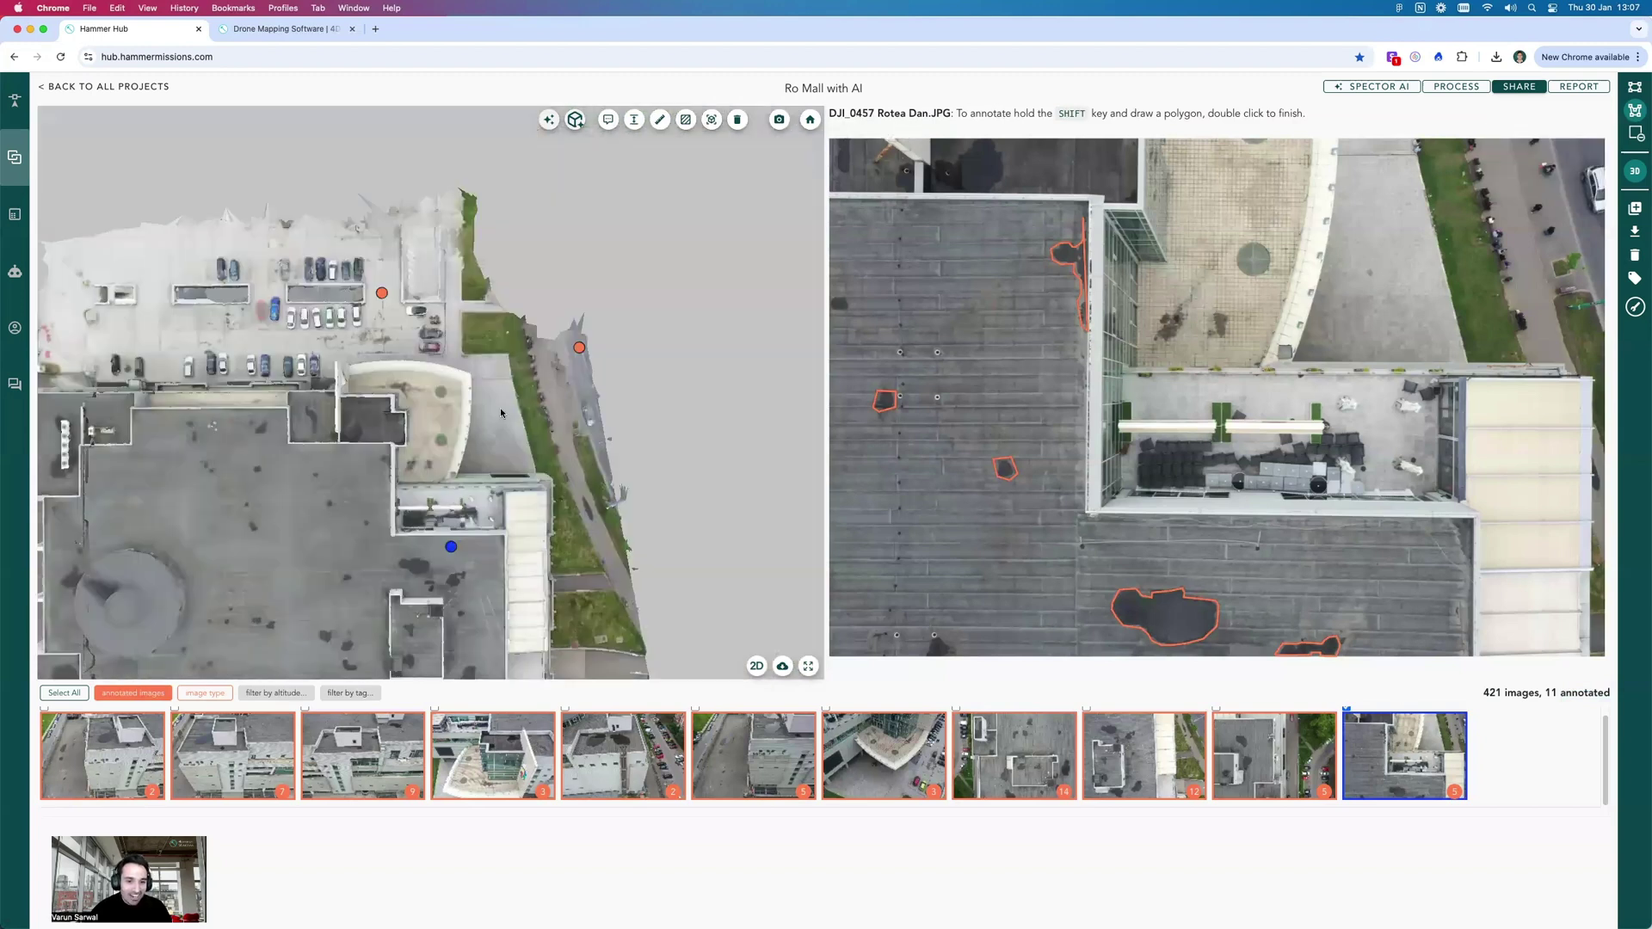
- Start creating a Spector AI model and name it Waterpond - Demo
scroll(499, 406, "down", 3)
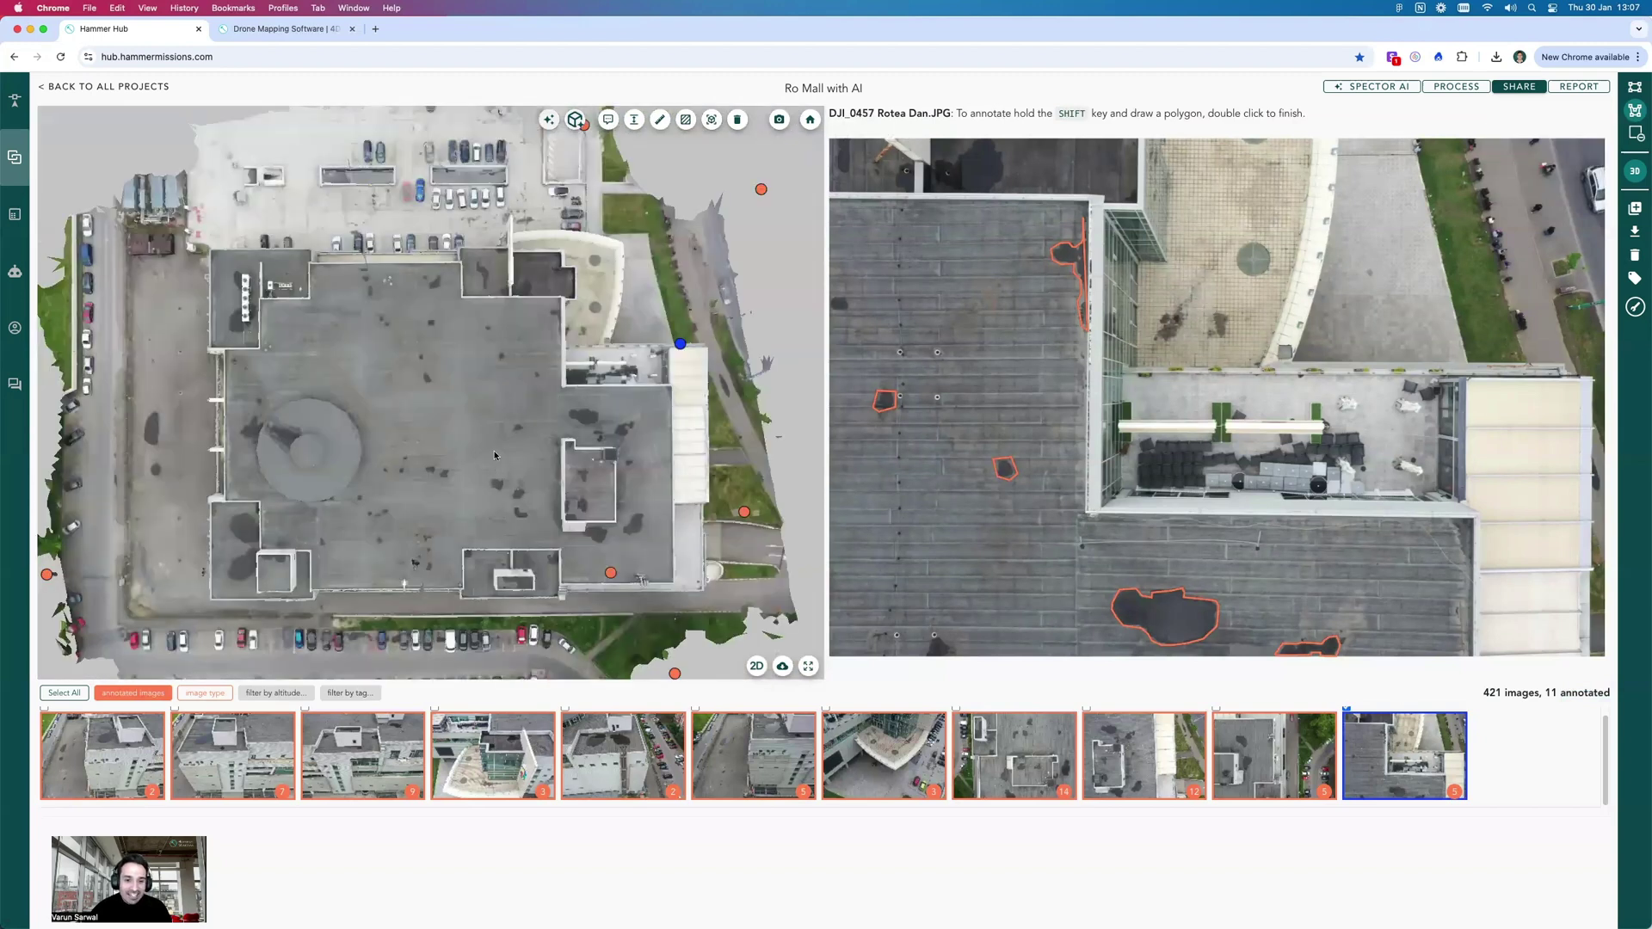
scroll(492, 465, "up", 3)
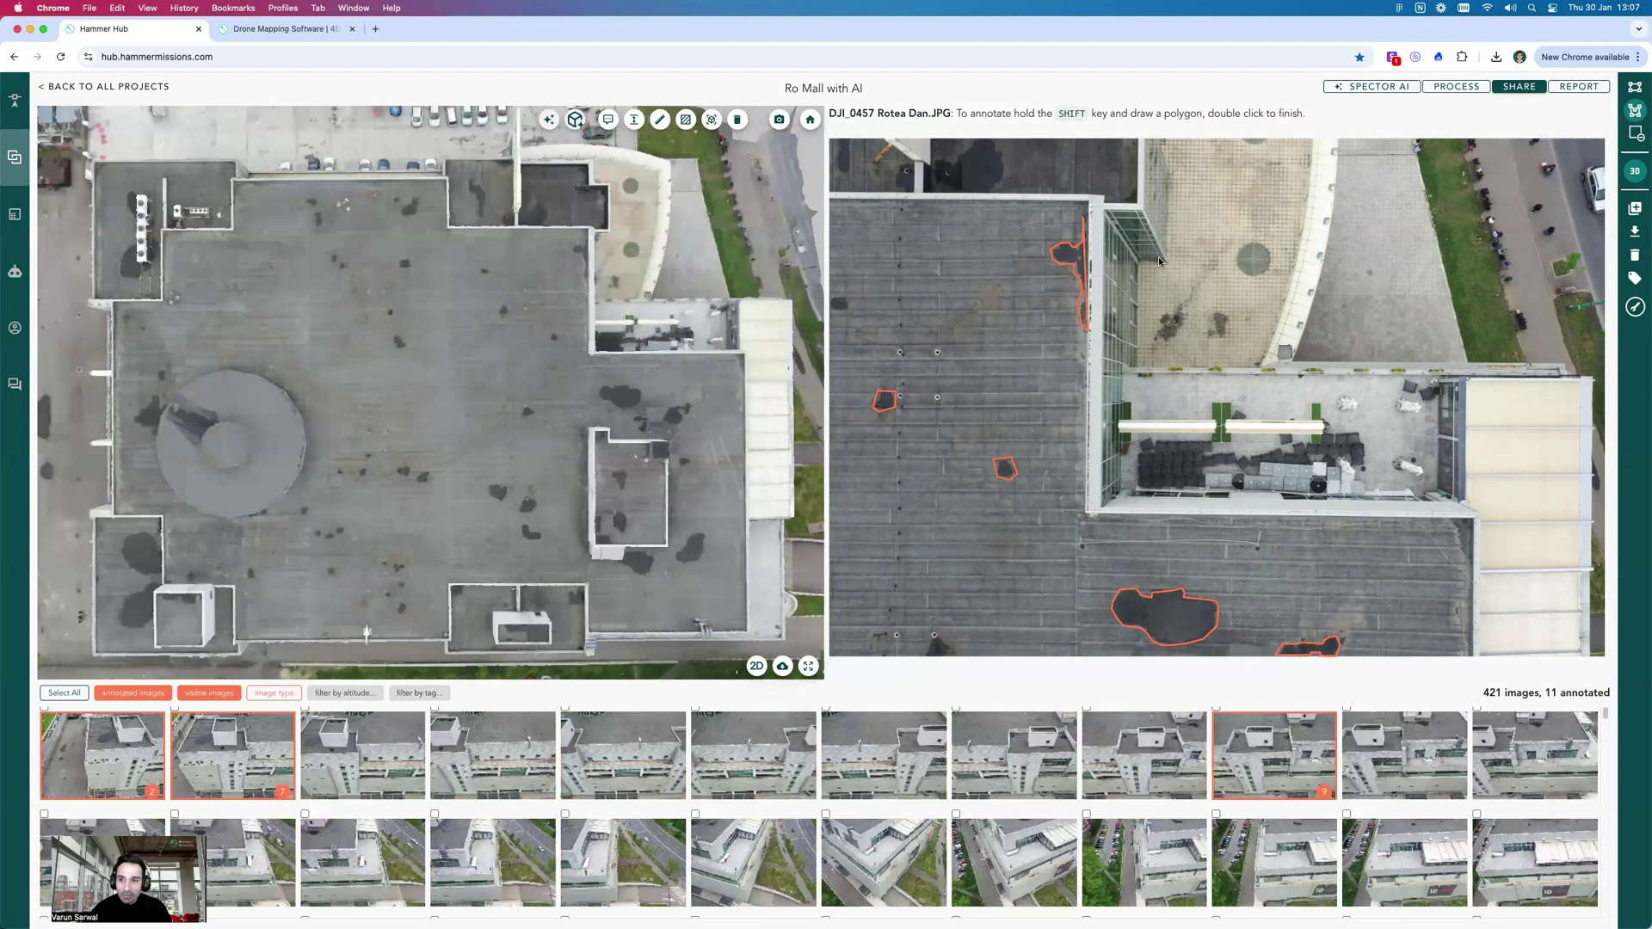
left_click_drag(618, 278, 642, 256)
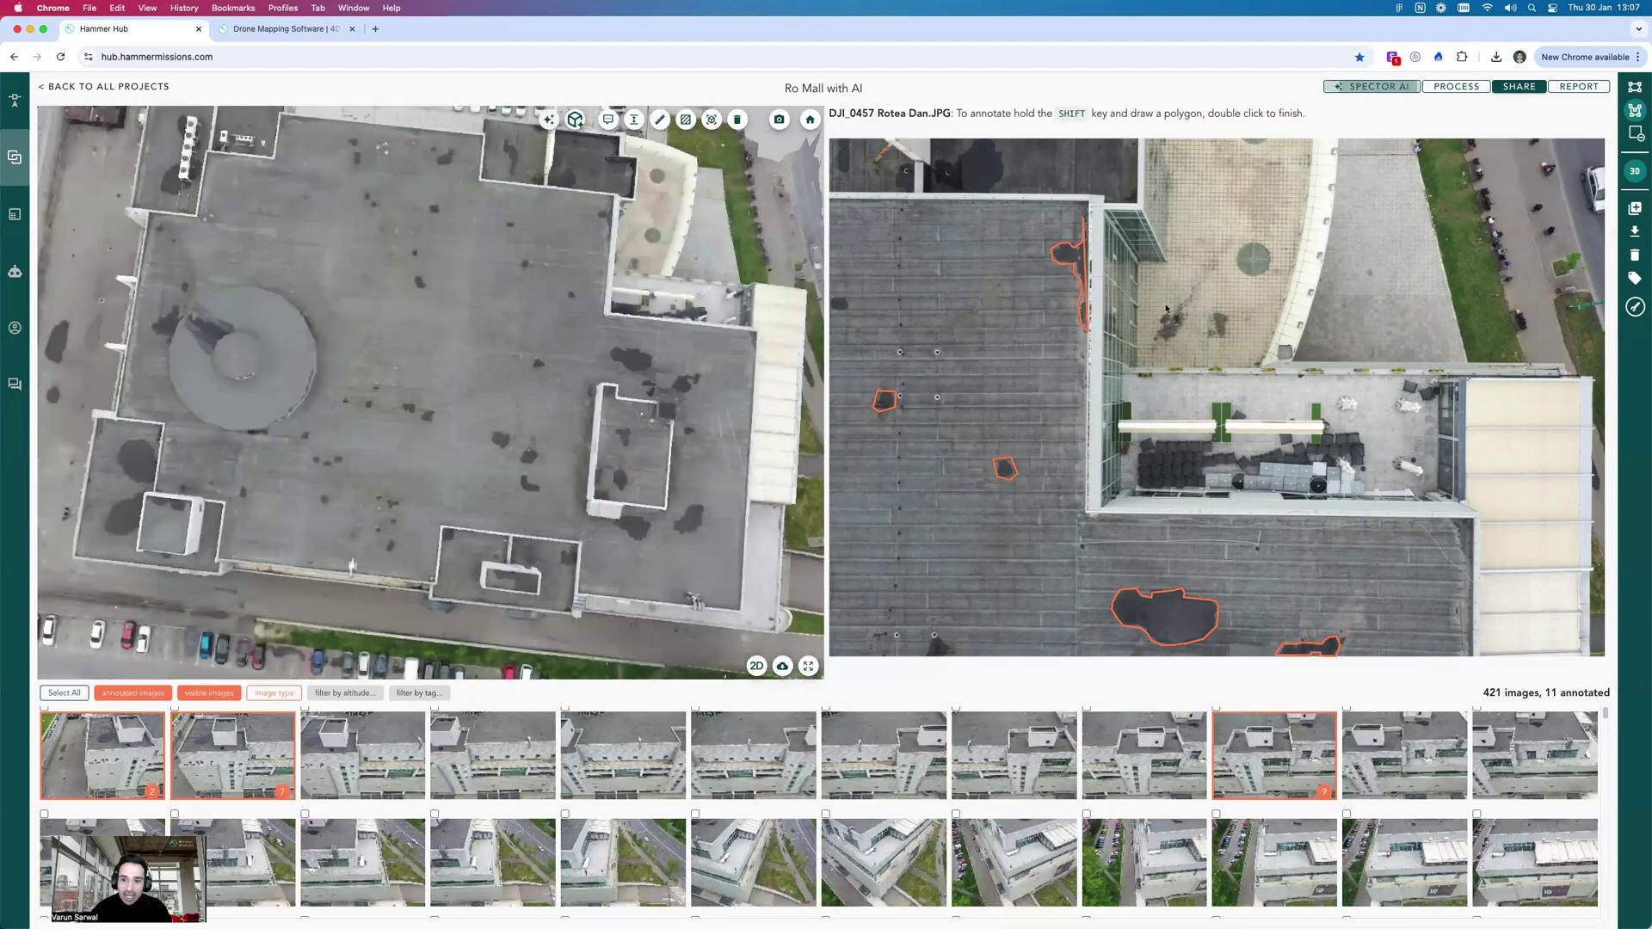
left_click(1393, 90)
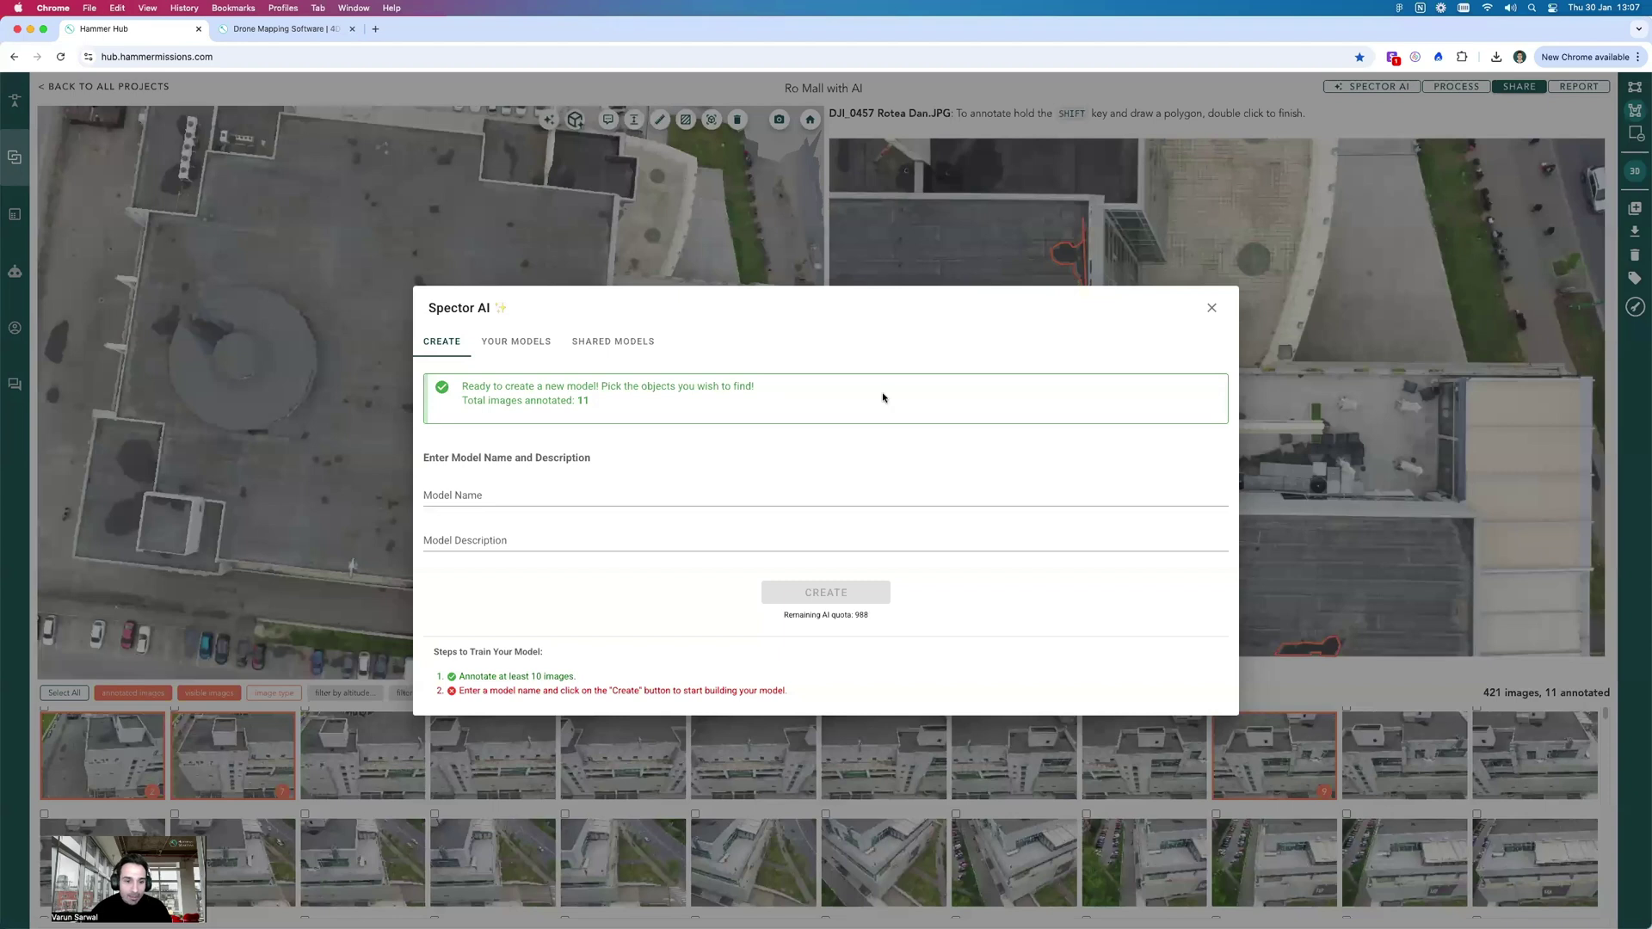
left_click(629, 492)
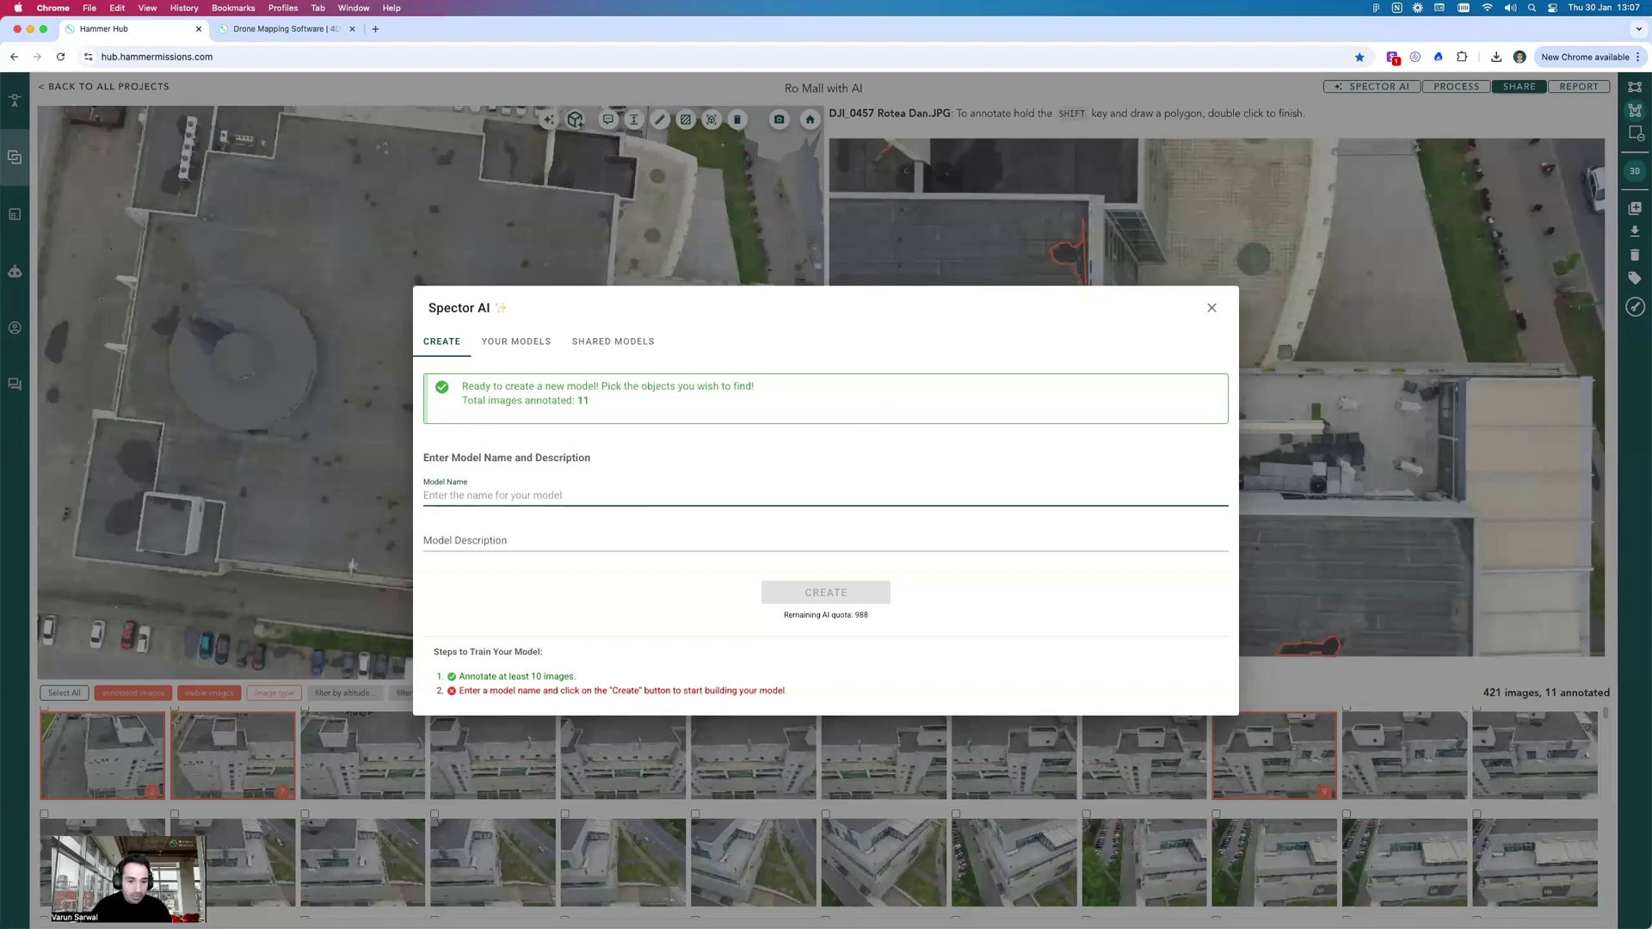
type("Waterpond - Demo")
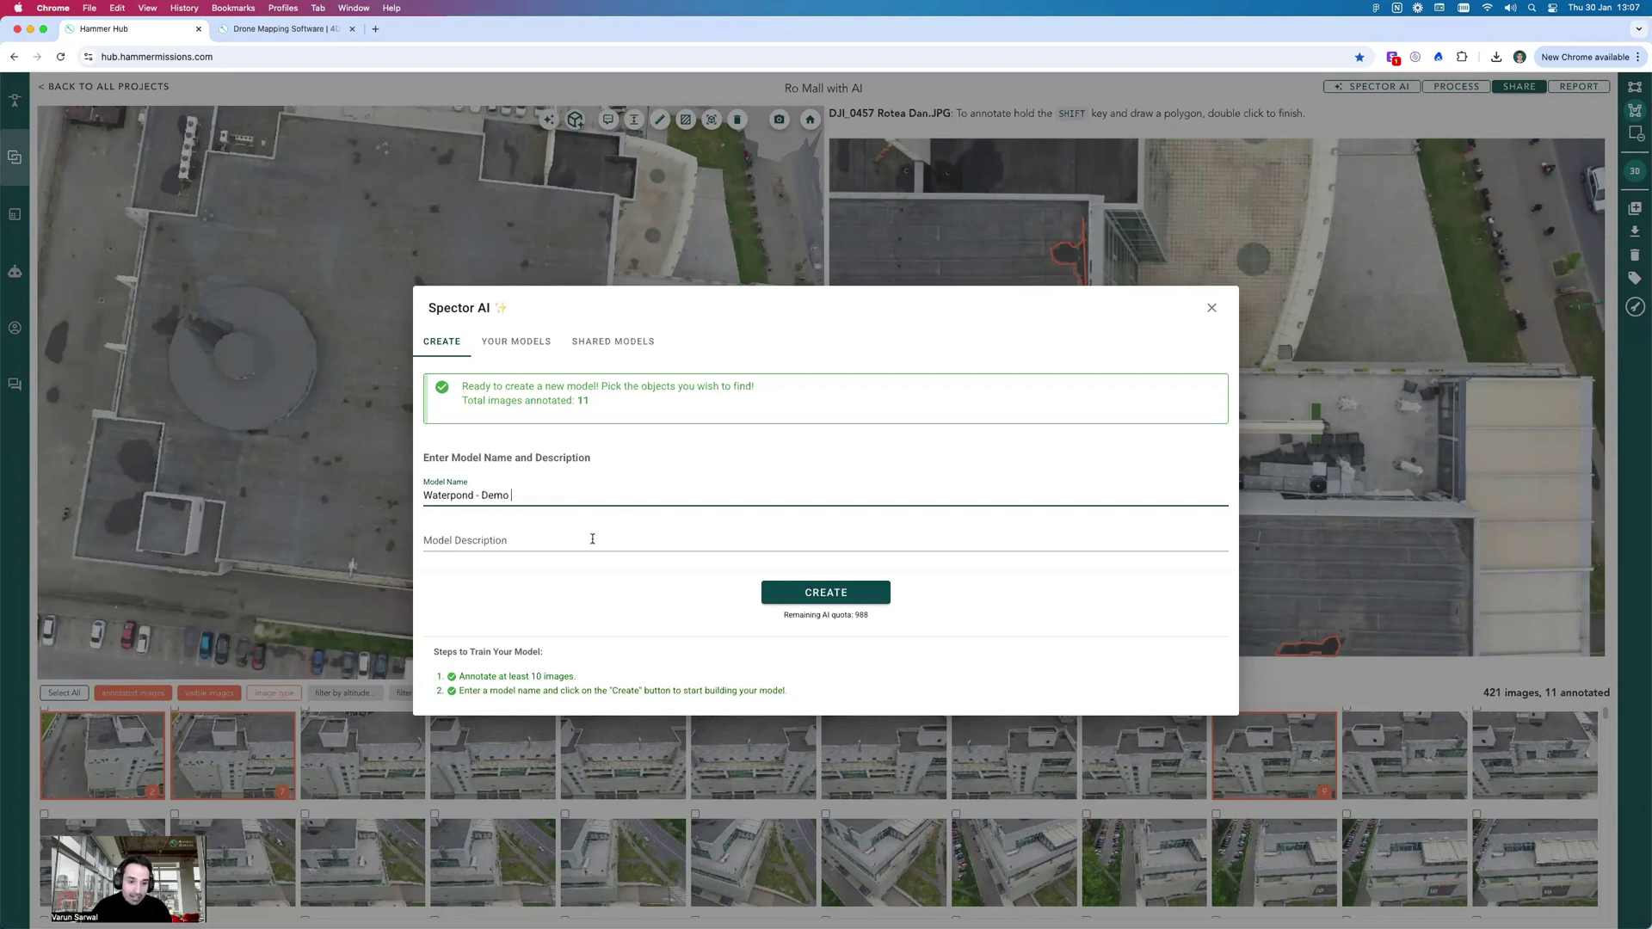
- Fill in the model description with "Trained using 11 images in 2025"
left_click(482, 541)
type("Trained using 111")
key("BackSpace")
type("images ")
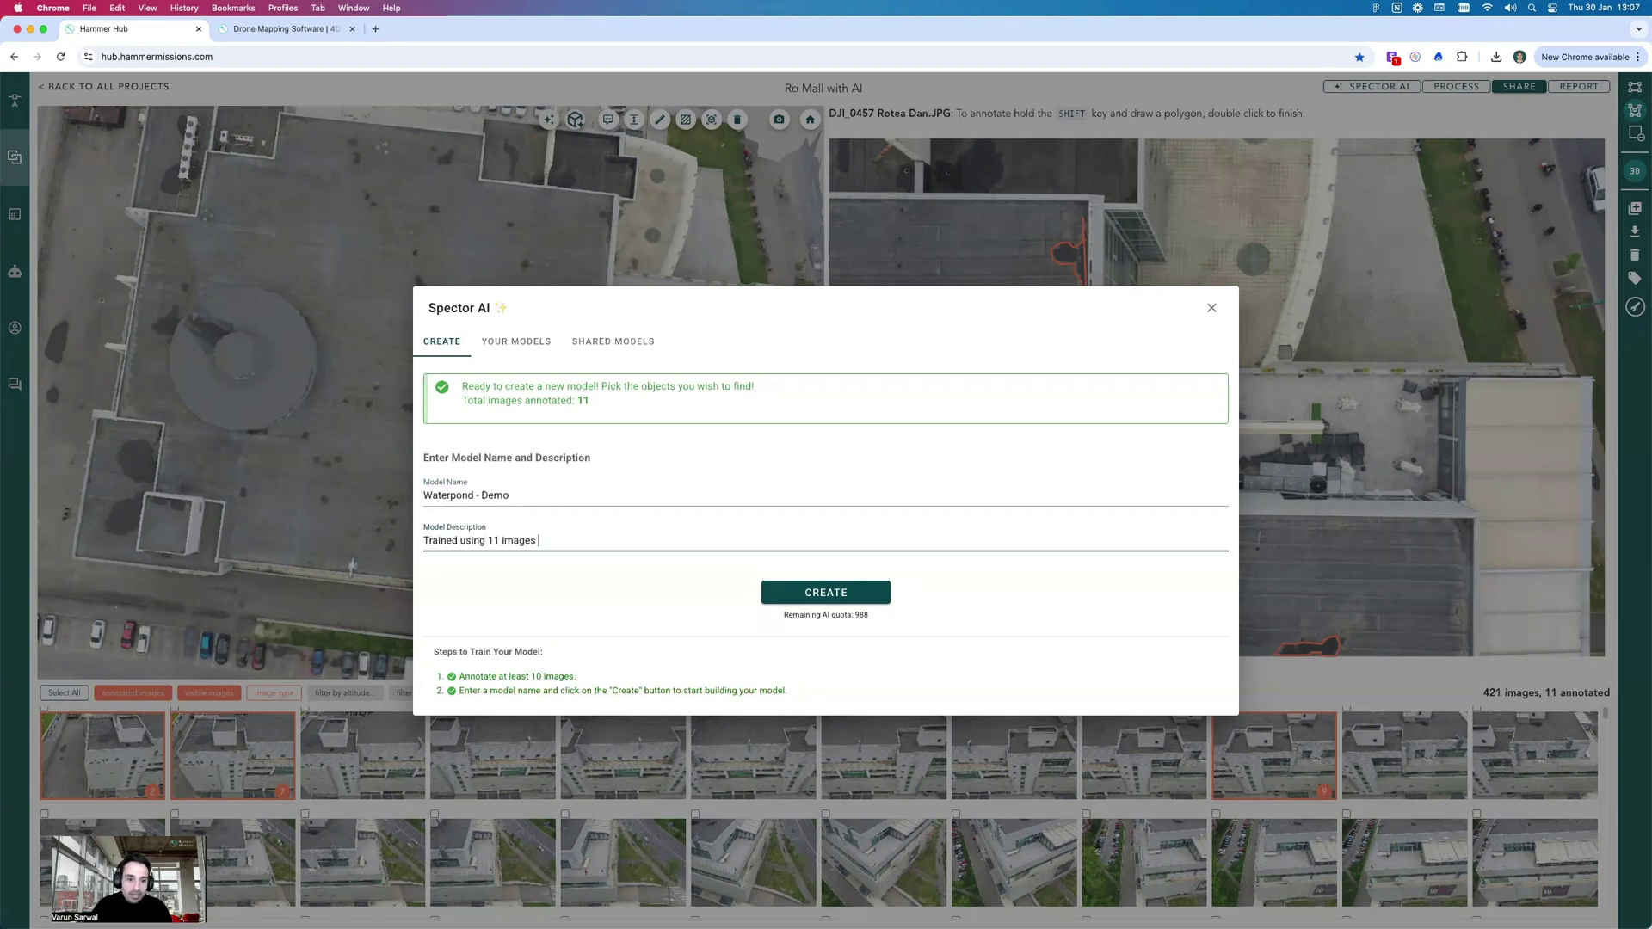
type("in 2025")
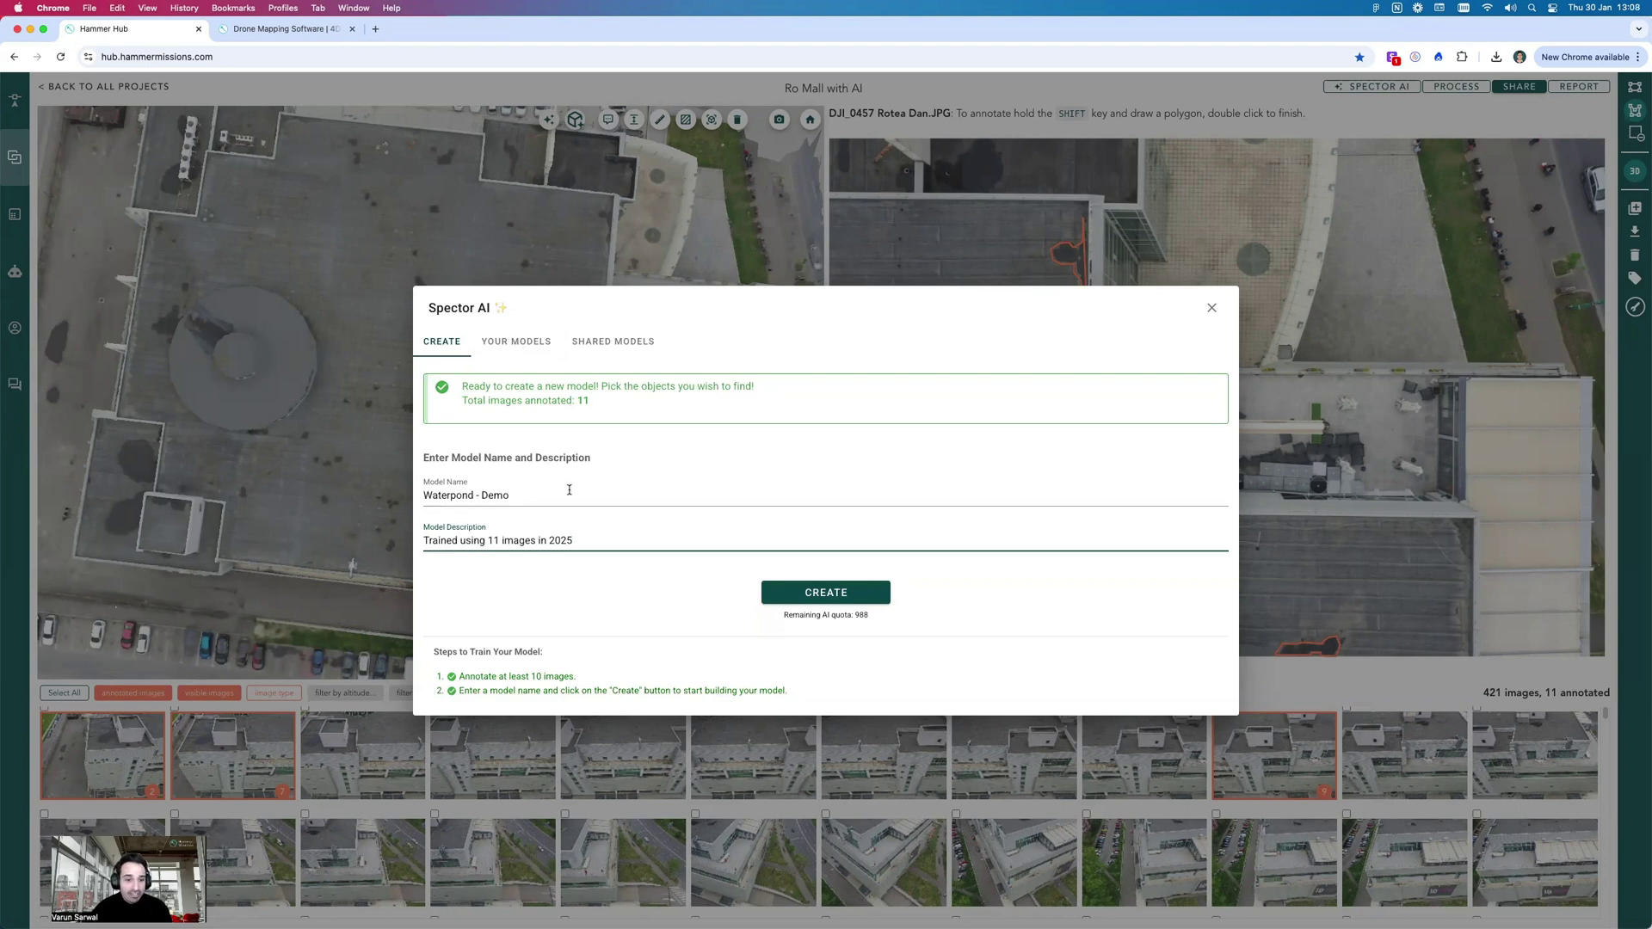
- Browse your own Spector AI models to the last page and review the Waterponds model and its description
left_click(517, 348)
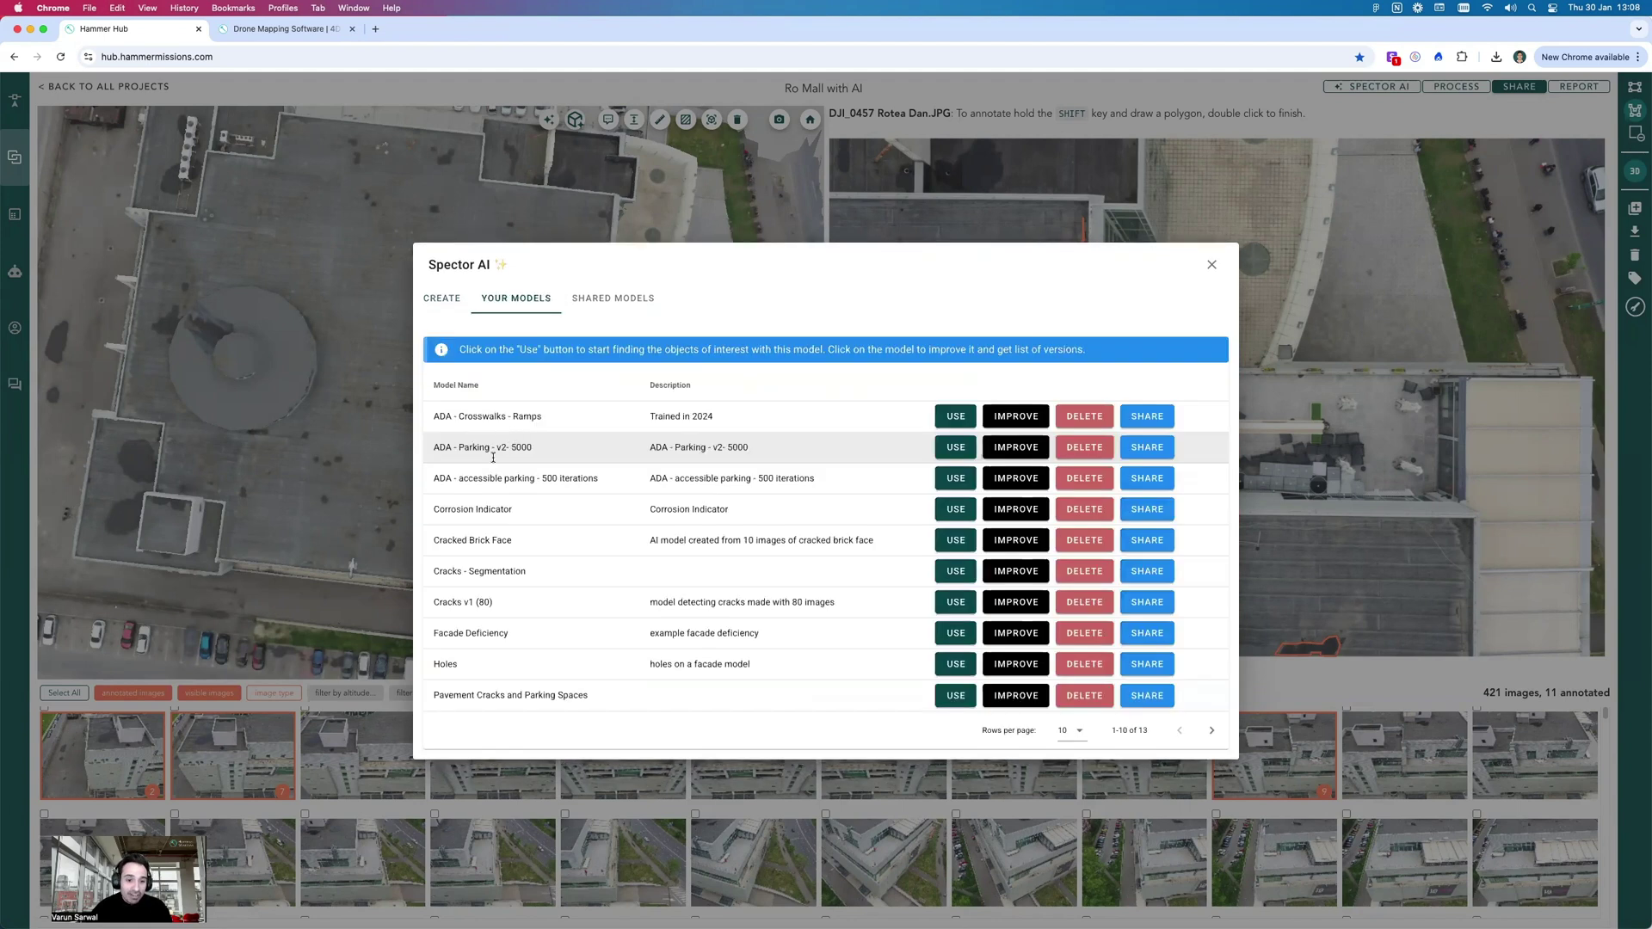
left_click(1211, 730)
double_click(457, 587)
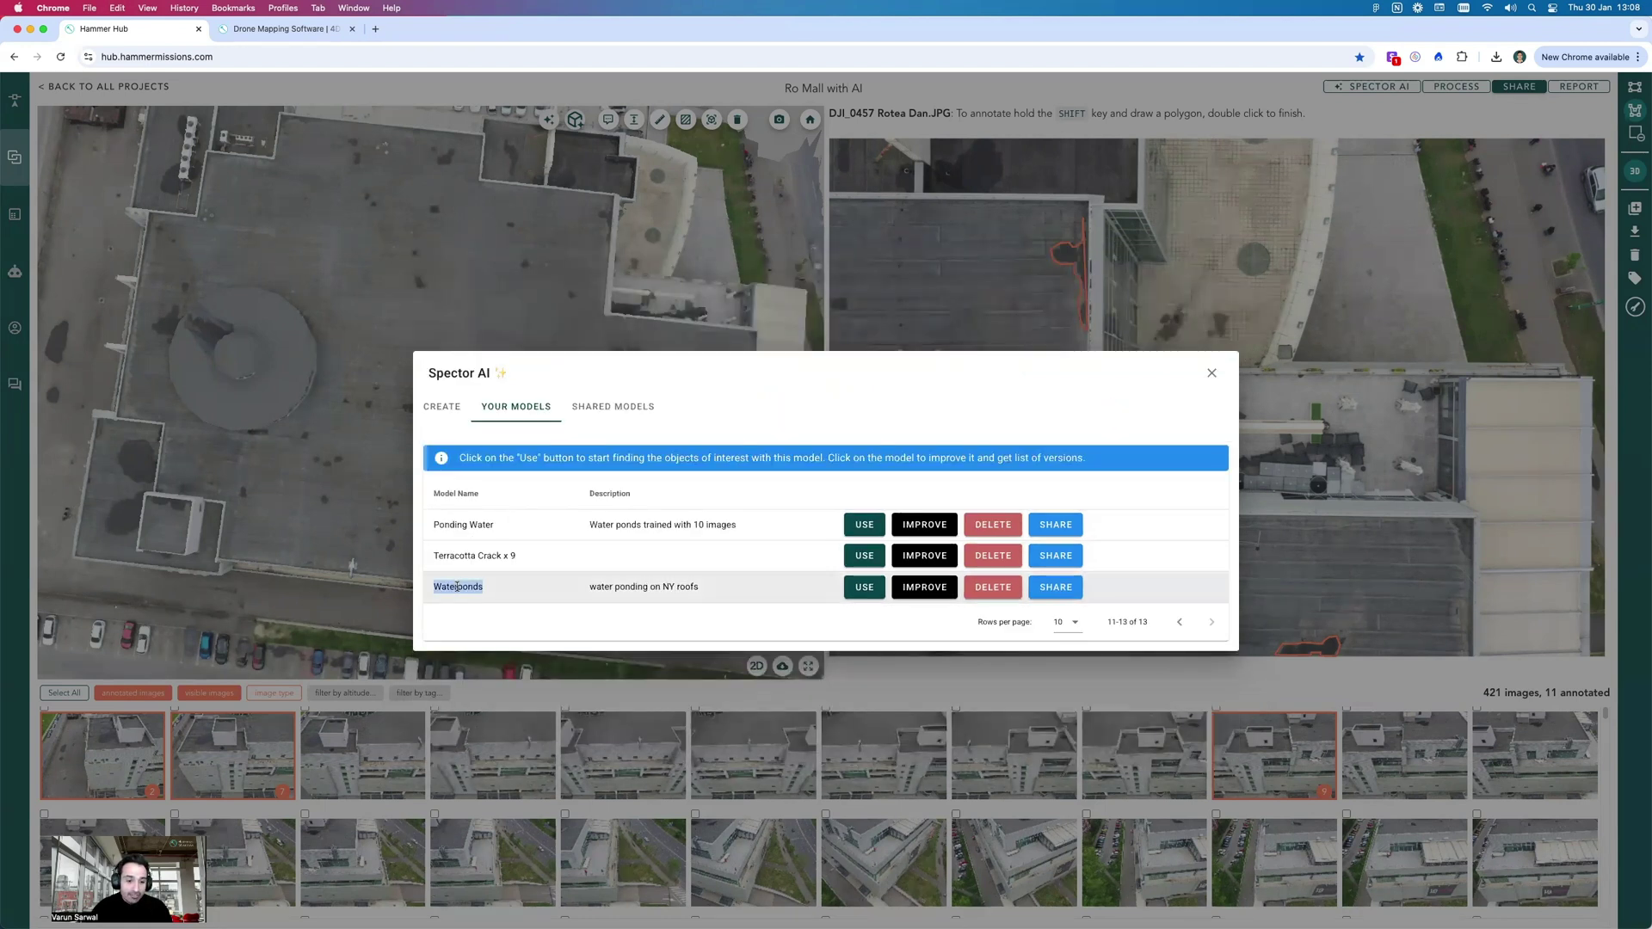
left_click_drag(431, 592, 755, 590)
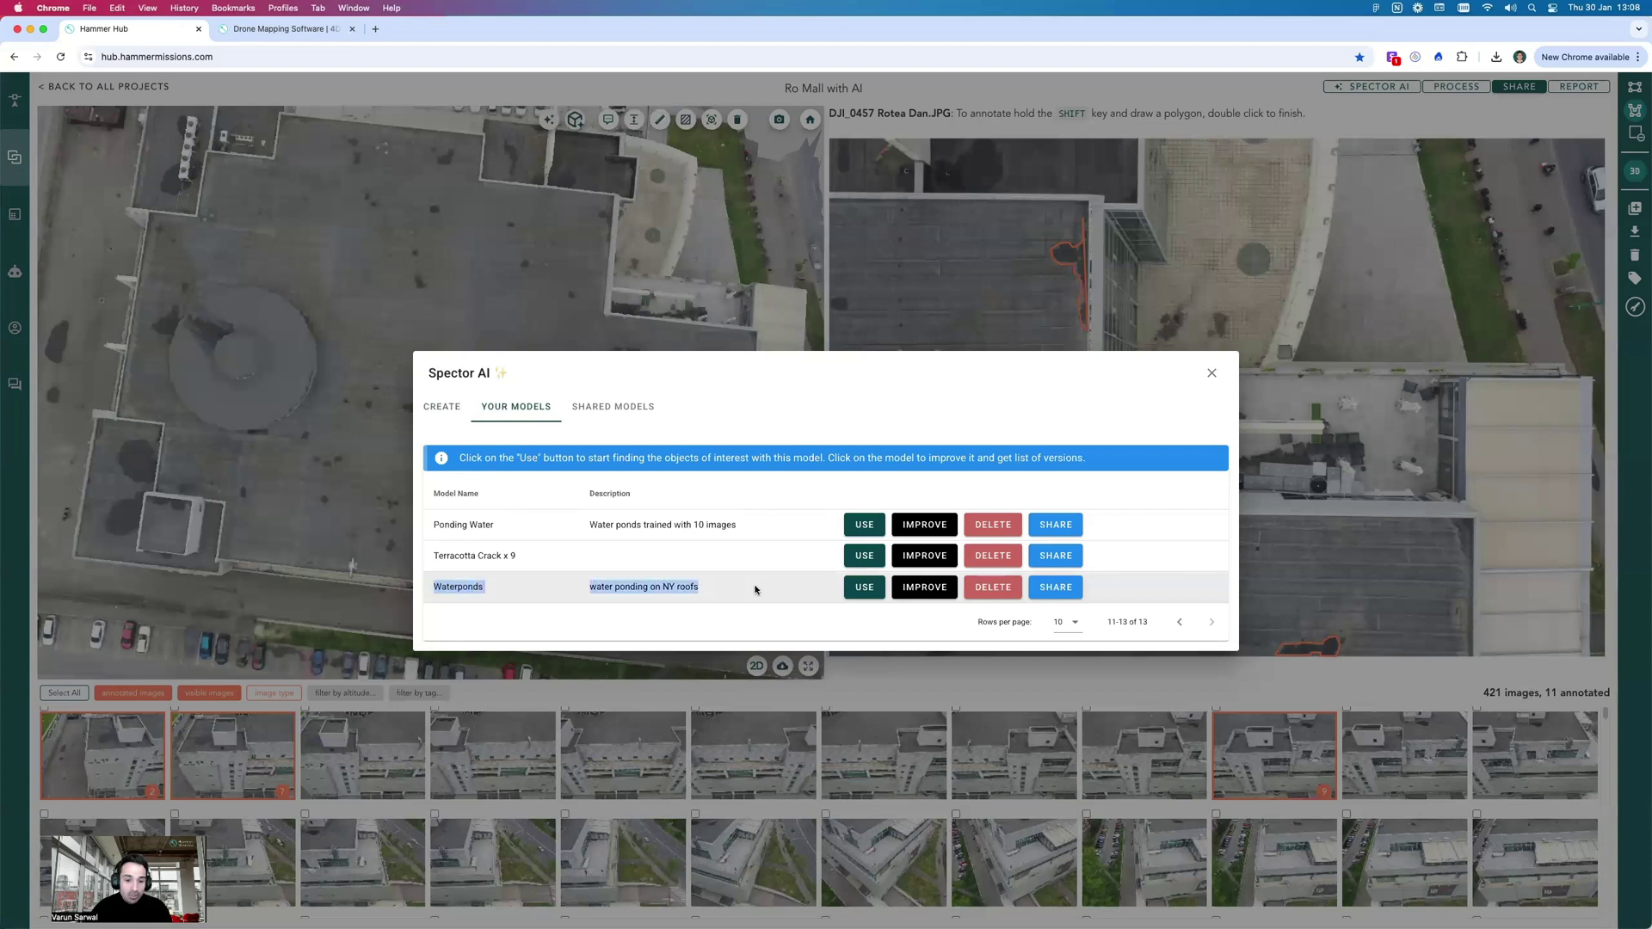
left_click(457, 590)
left_click_drag(429, 593, 771, 594)
- Review the Ponding Water model's name and description, run it on the project images and dismiss the annotation progress notice
left_click_drag(430, 525, 794, 528)
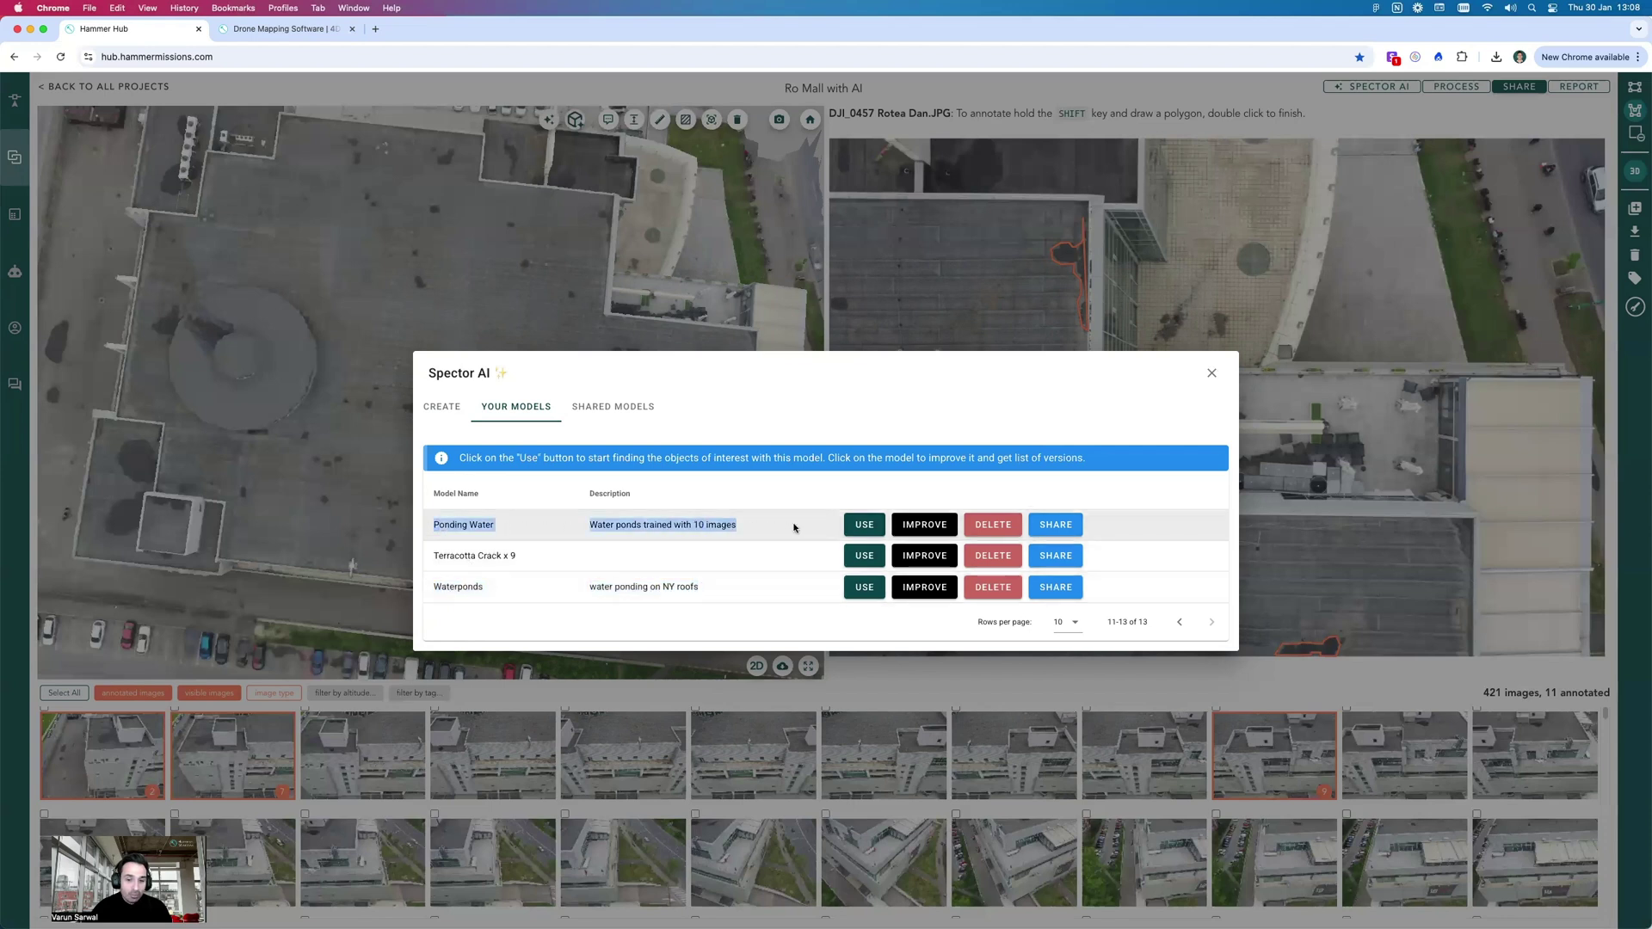
triple_click(469, 527)
triple_click(600, 524)
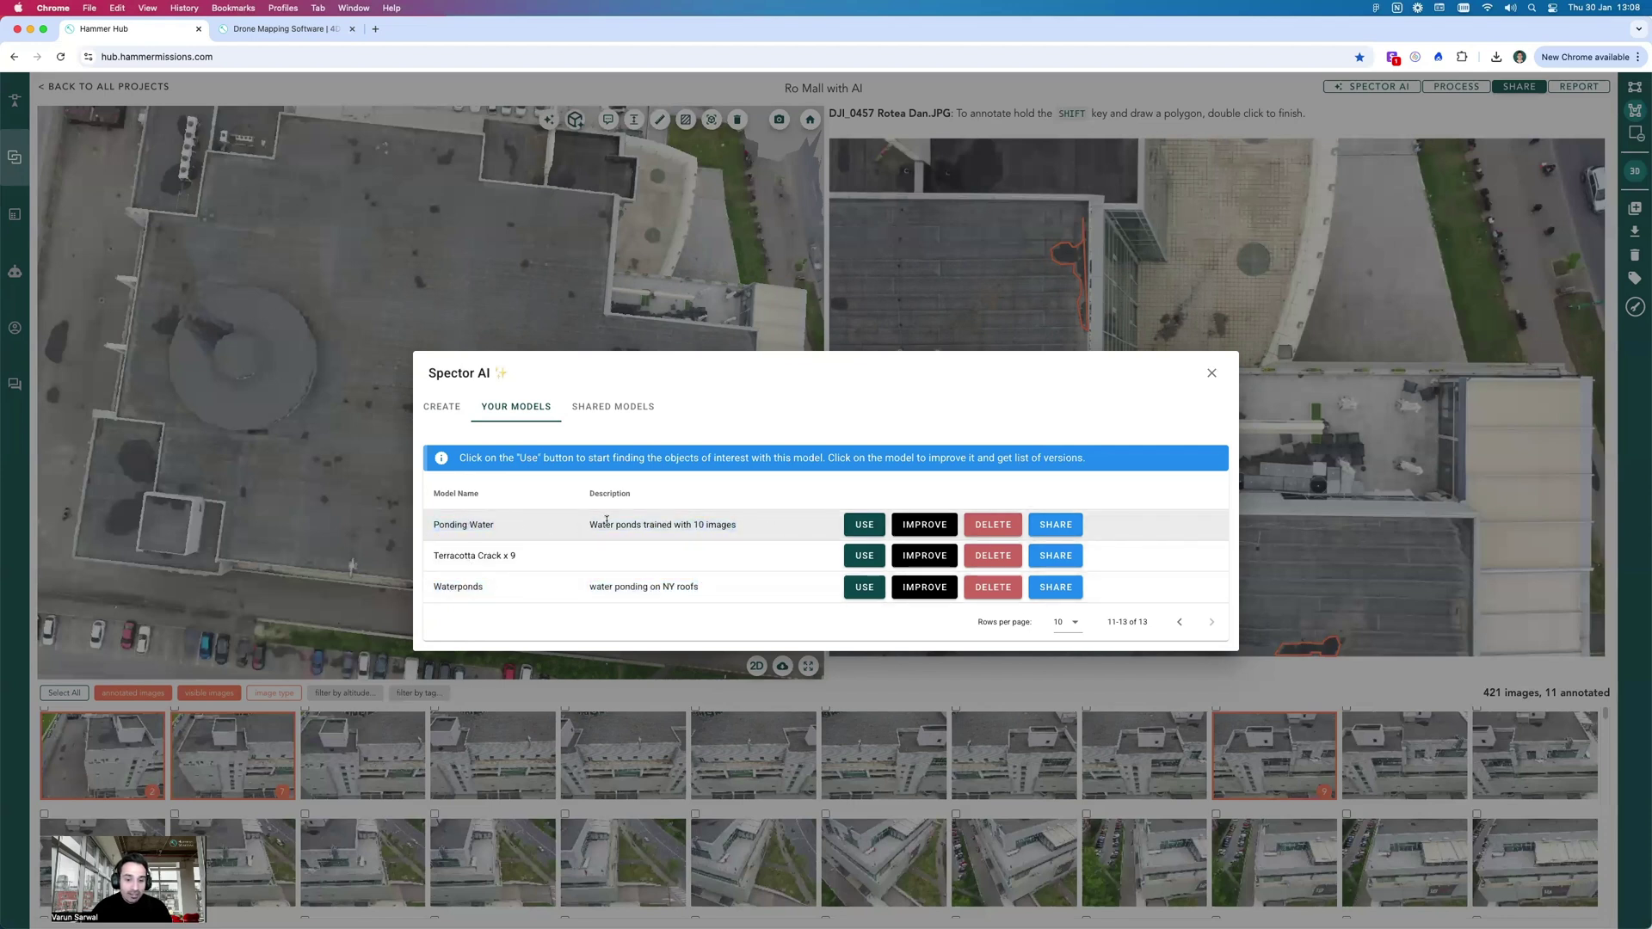
triple_click(471, 523)
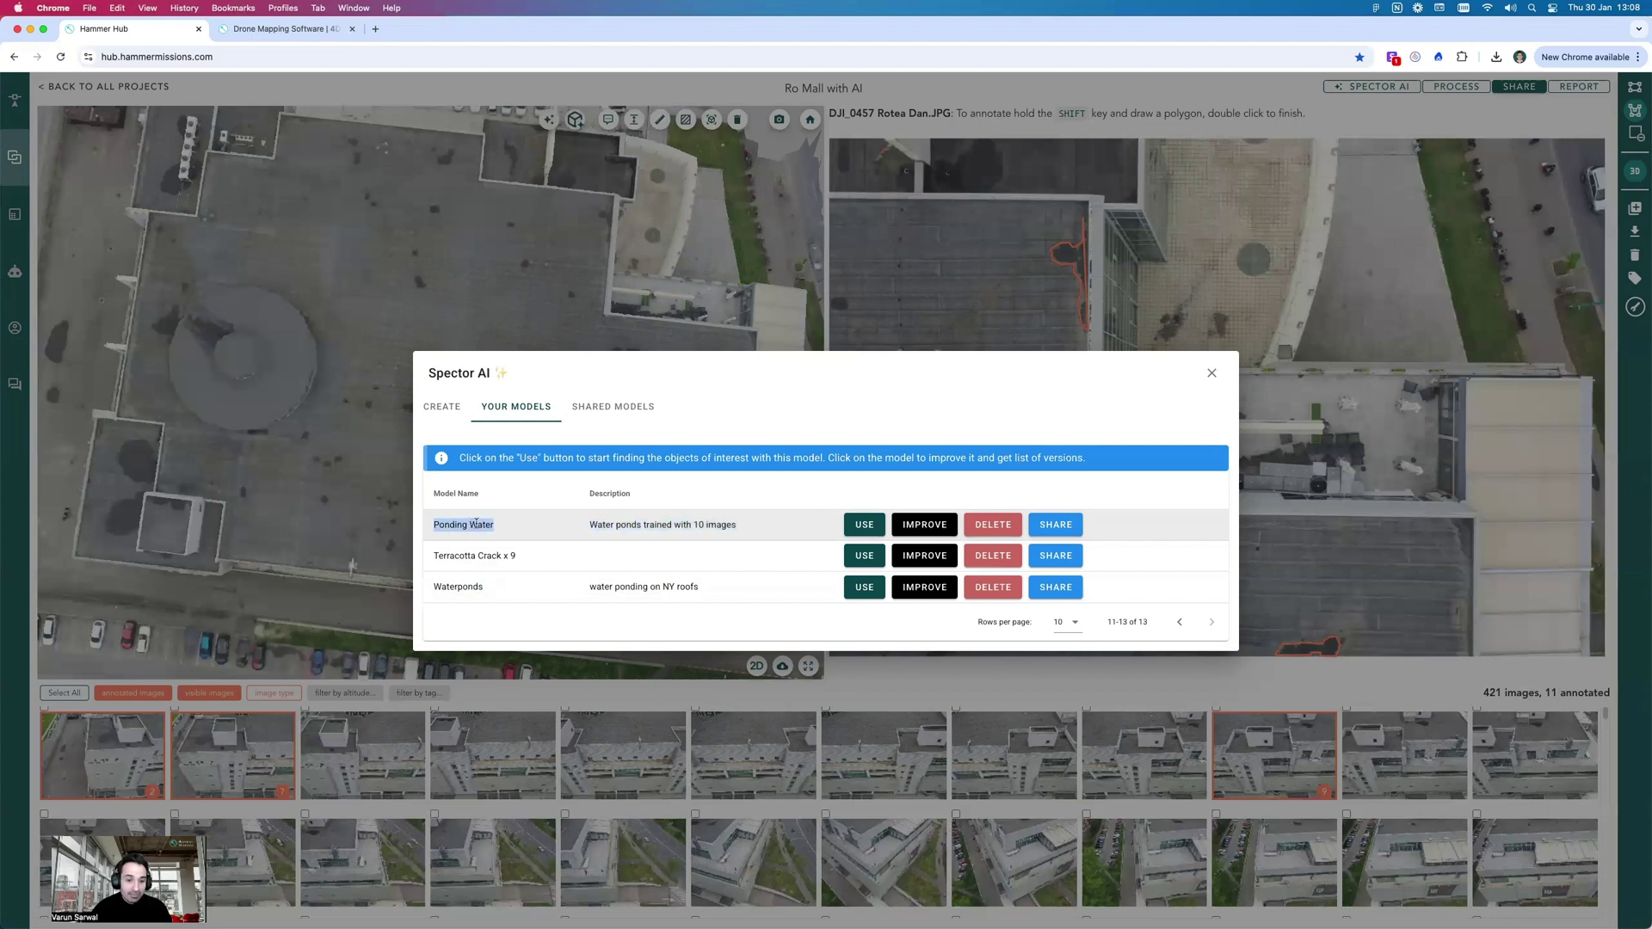
triple_click(609, 521)
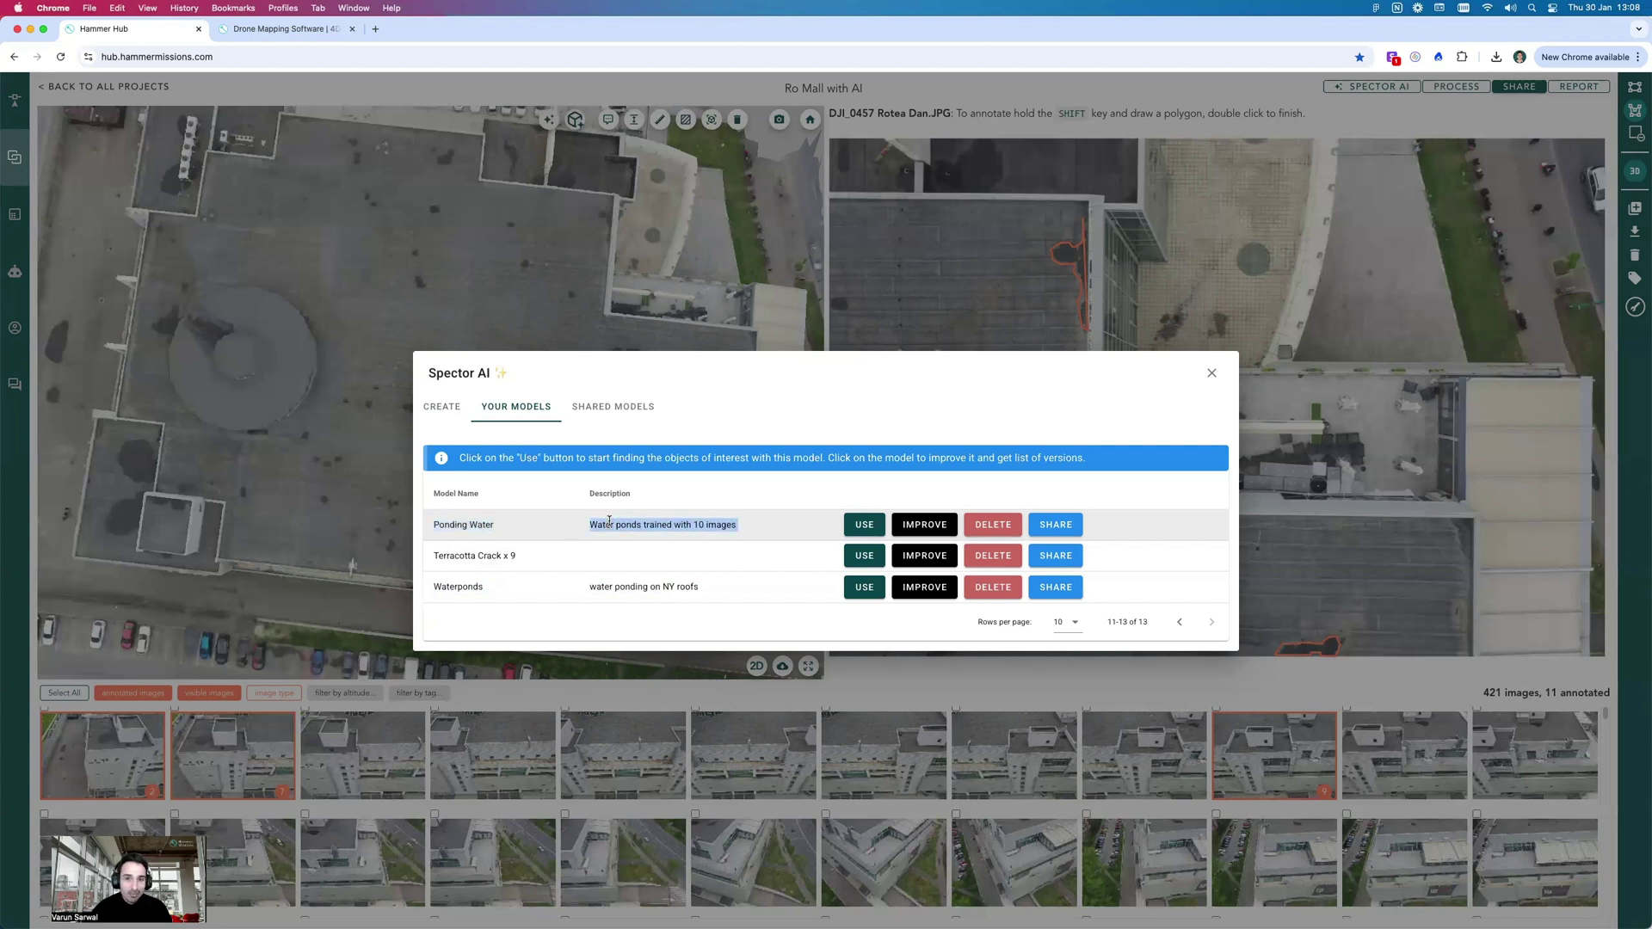
triple_click(473, 525)
triple_click(628, 524)
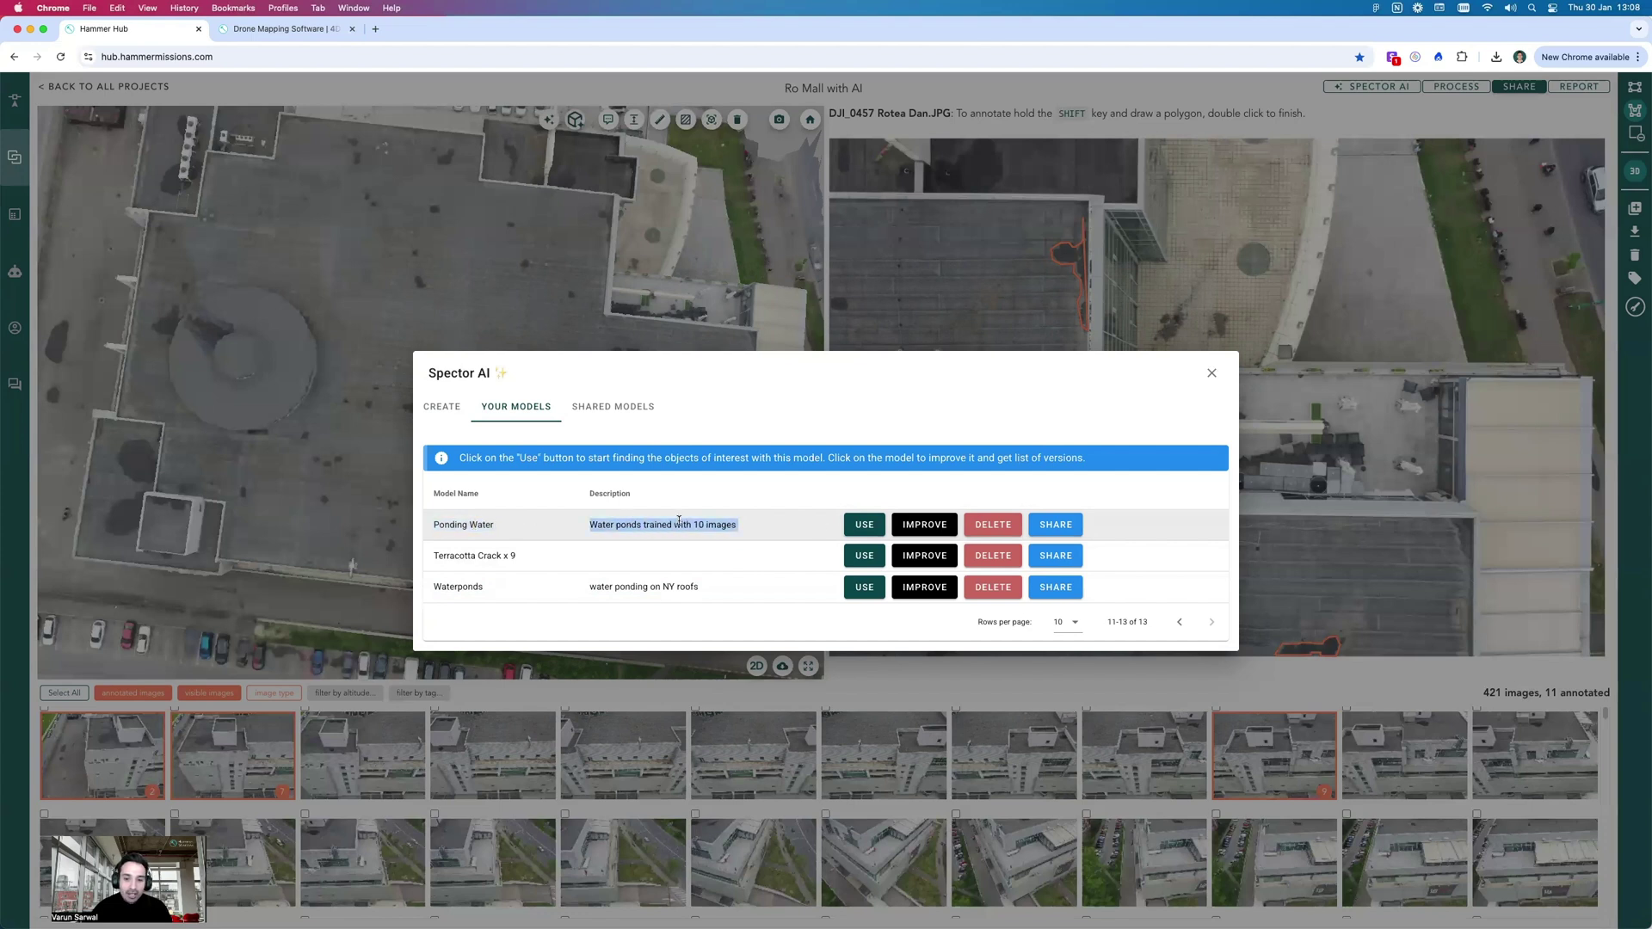
left_click(861, 530)
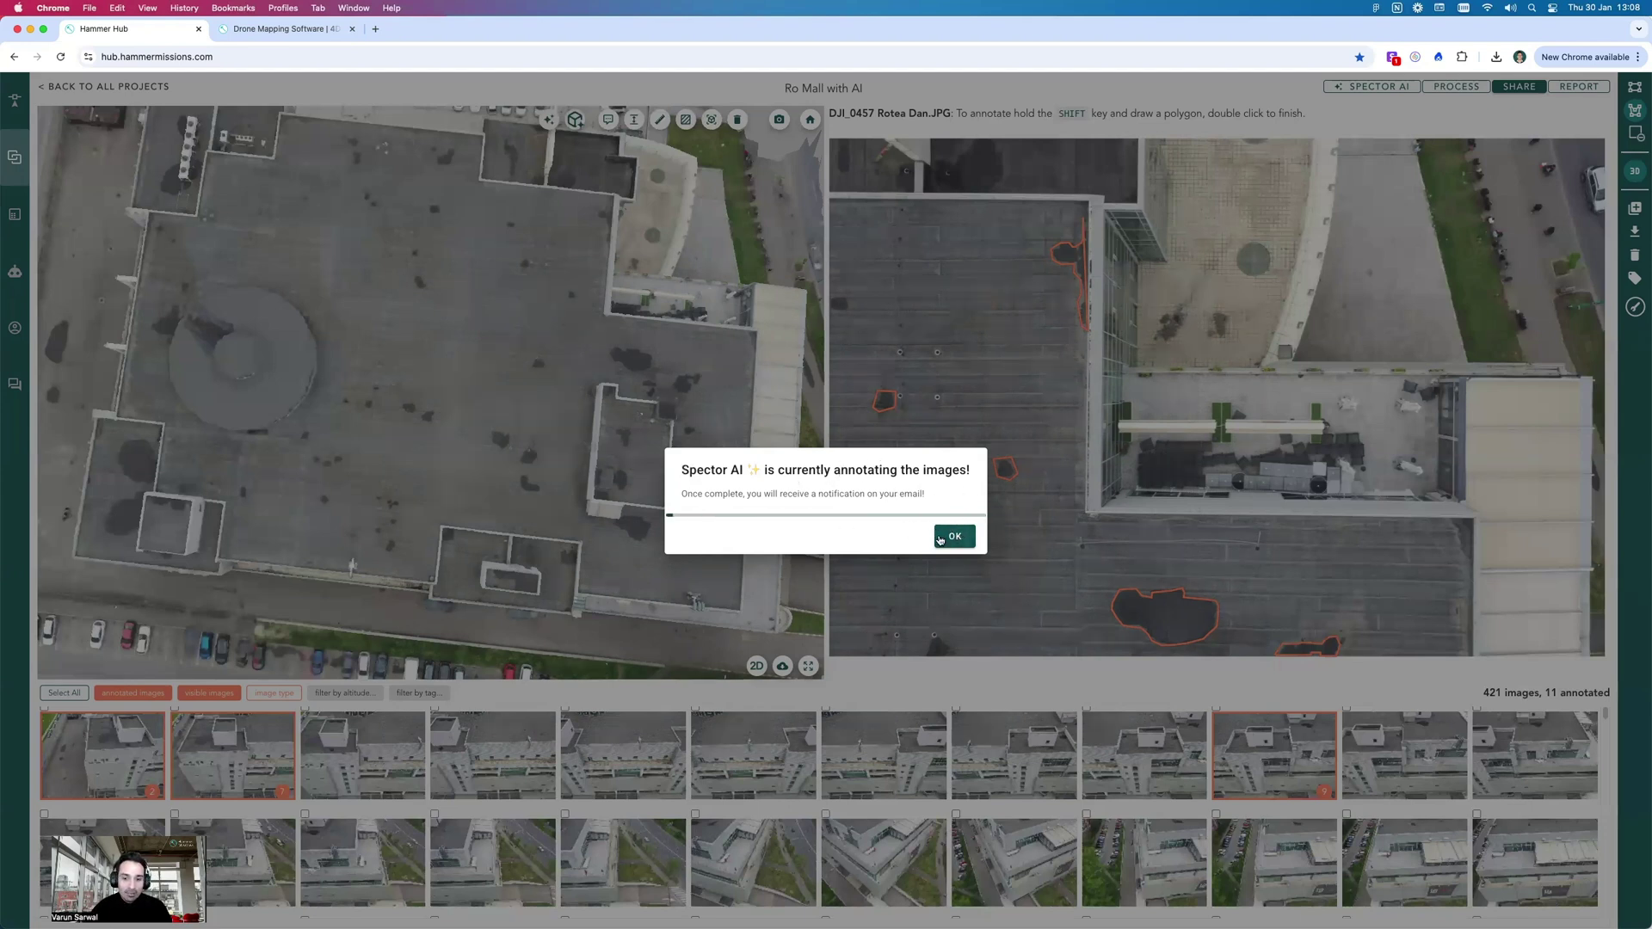
left_click(704, 404)
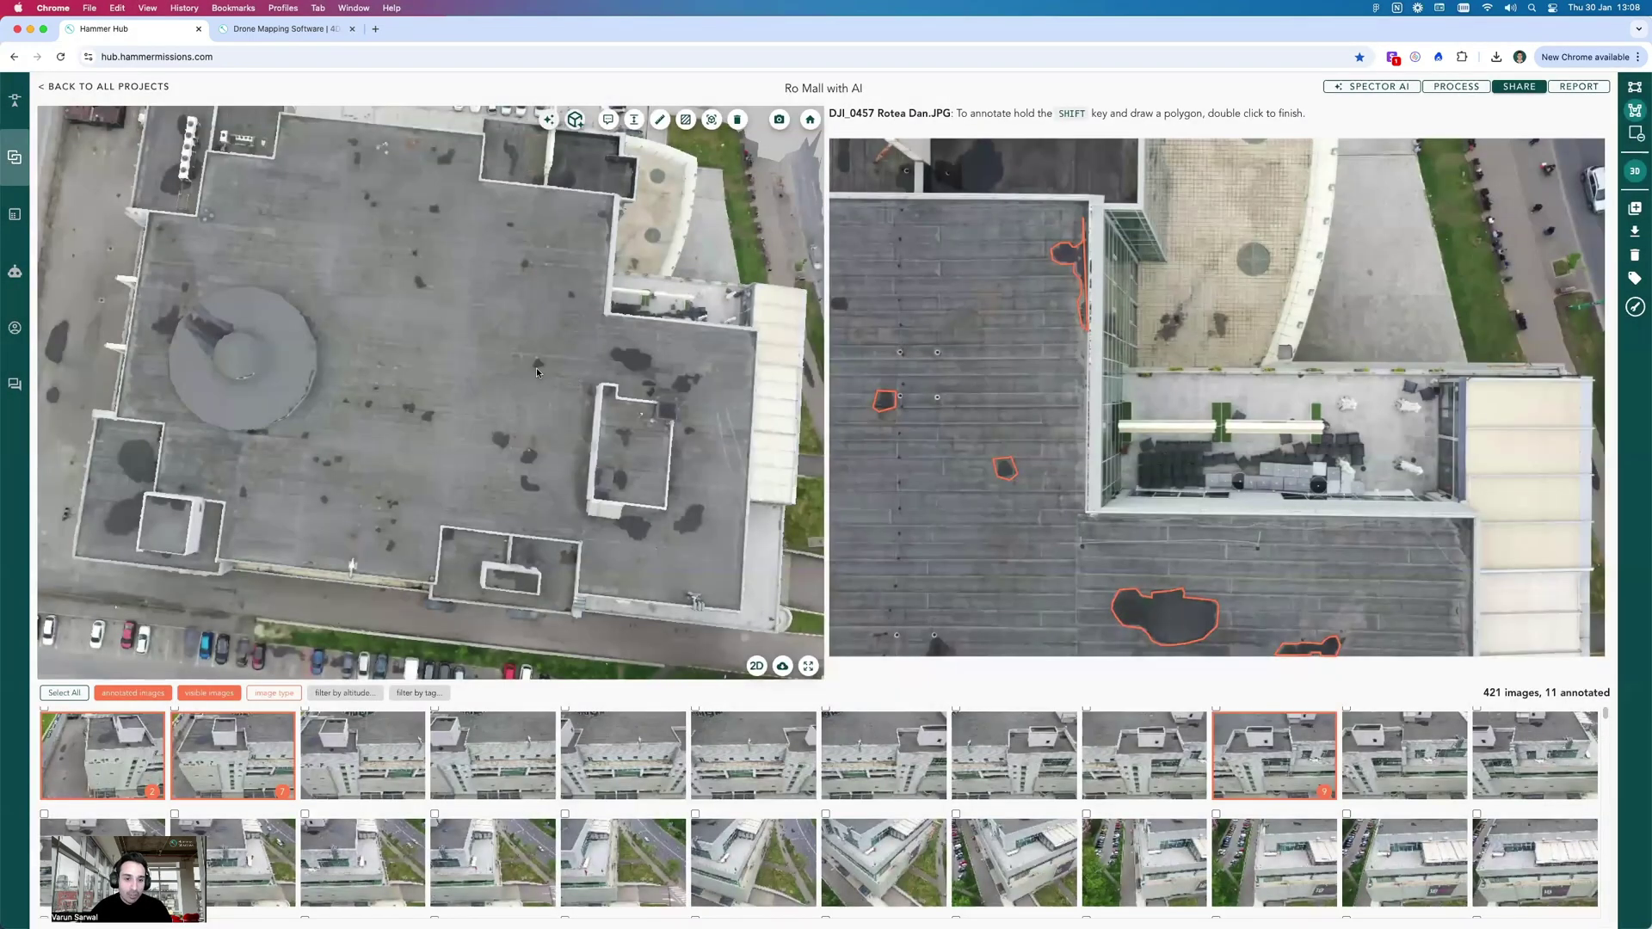
- Create 3D annotations on the mall model from the annotated images and close the completion message
scroll(536, 373, "down", 3)
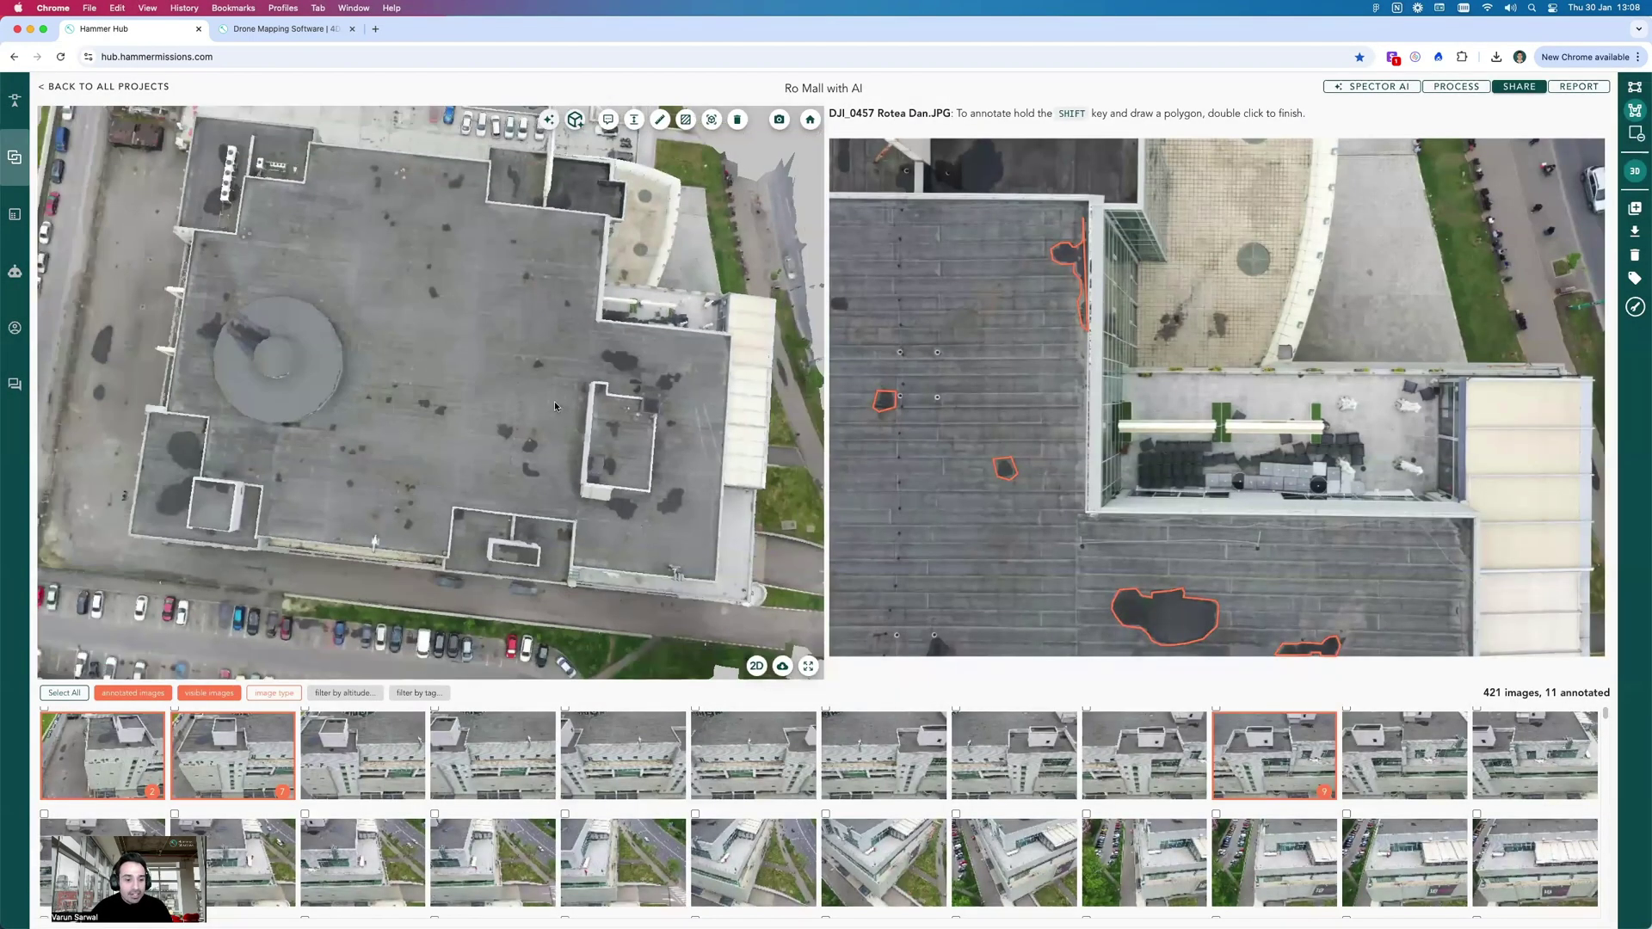
left_click_drag(529, 426, 387, 346)
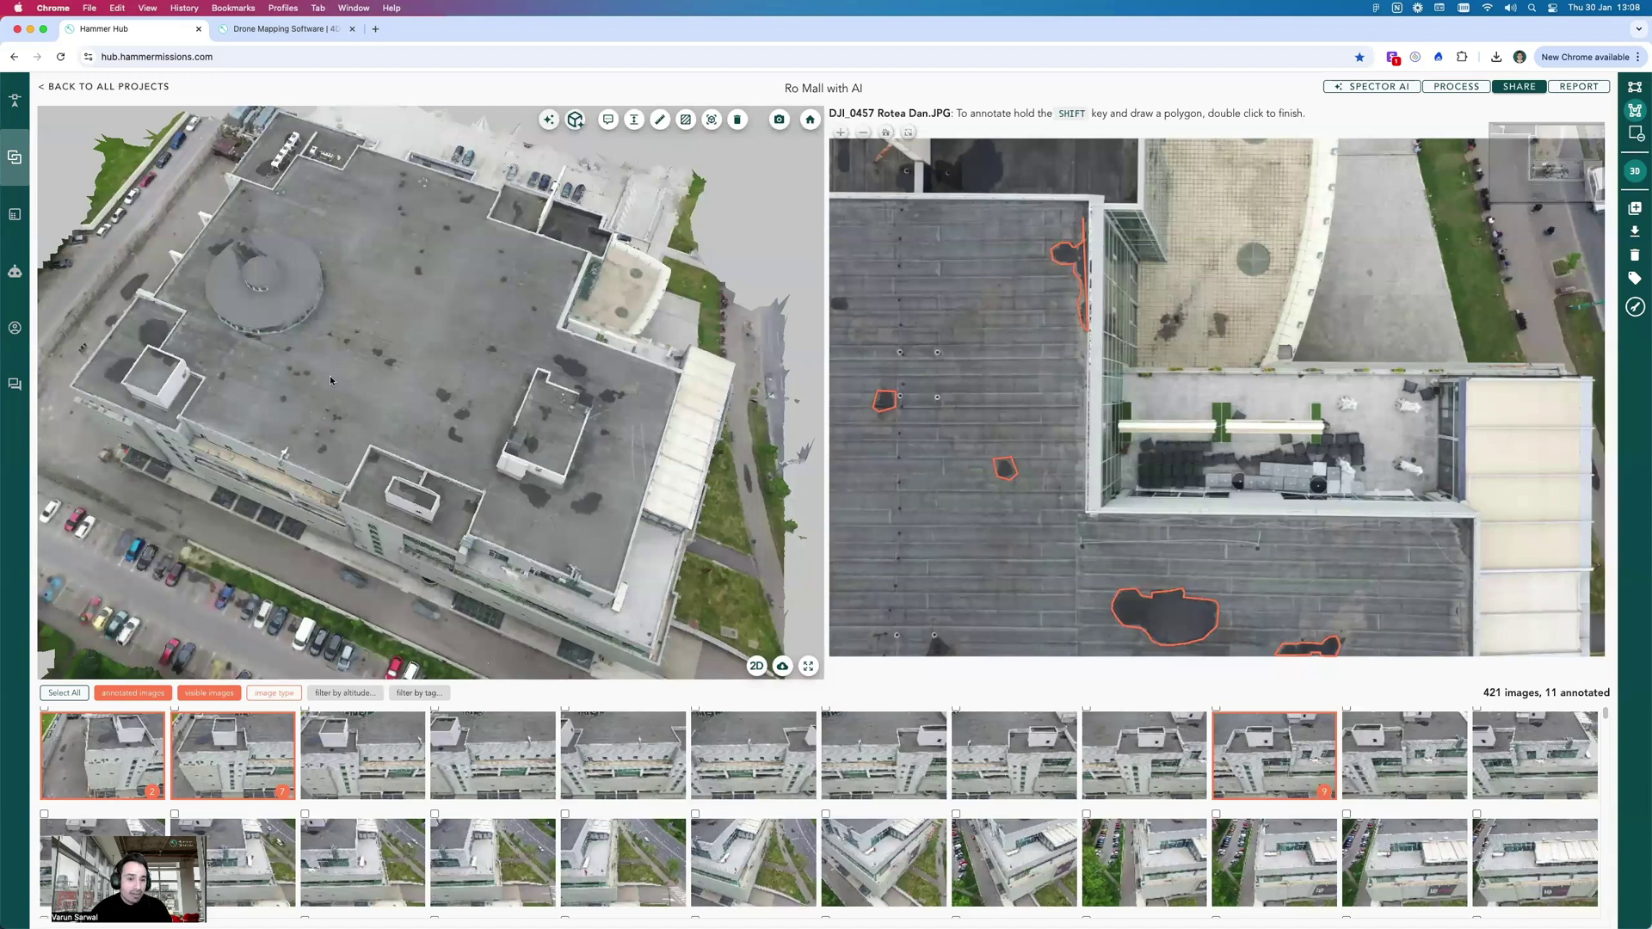
left_click_drag(367, 386, 485, 395)
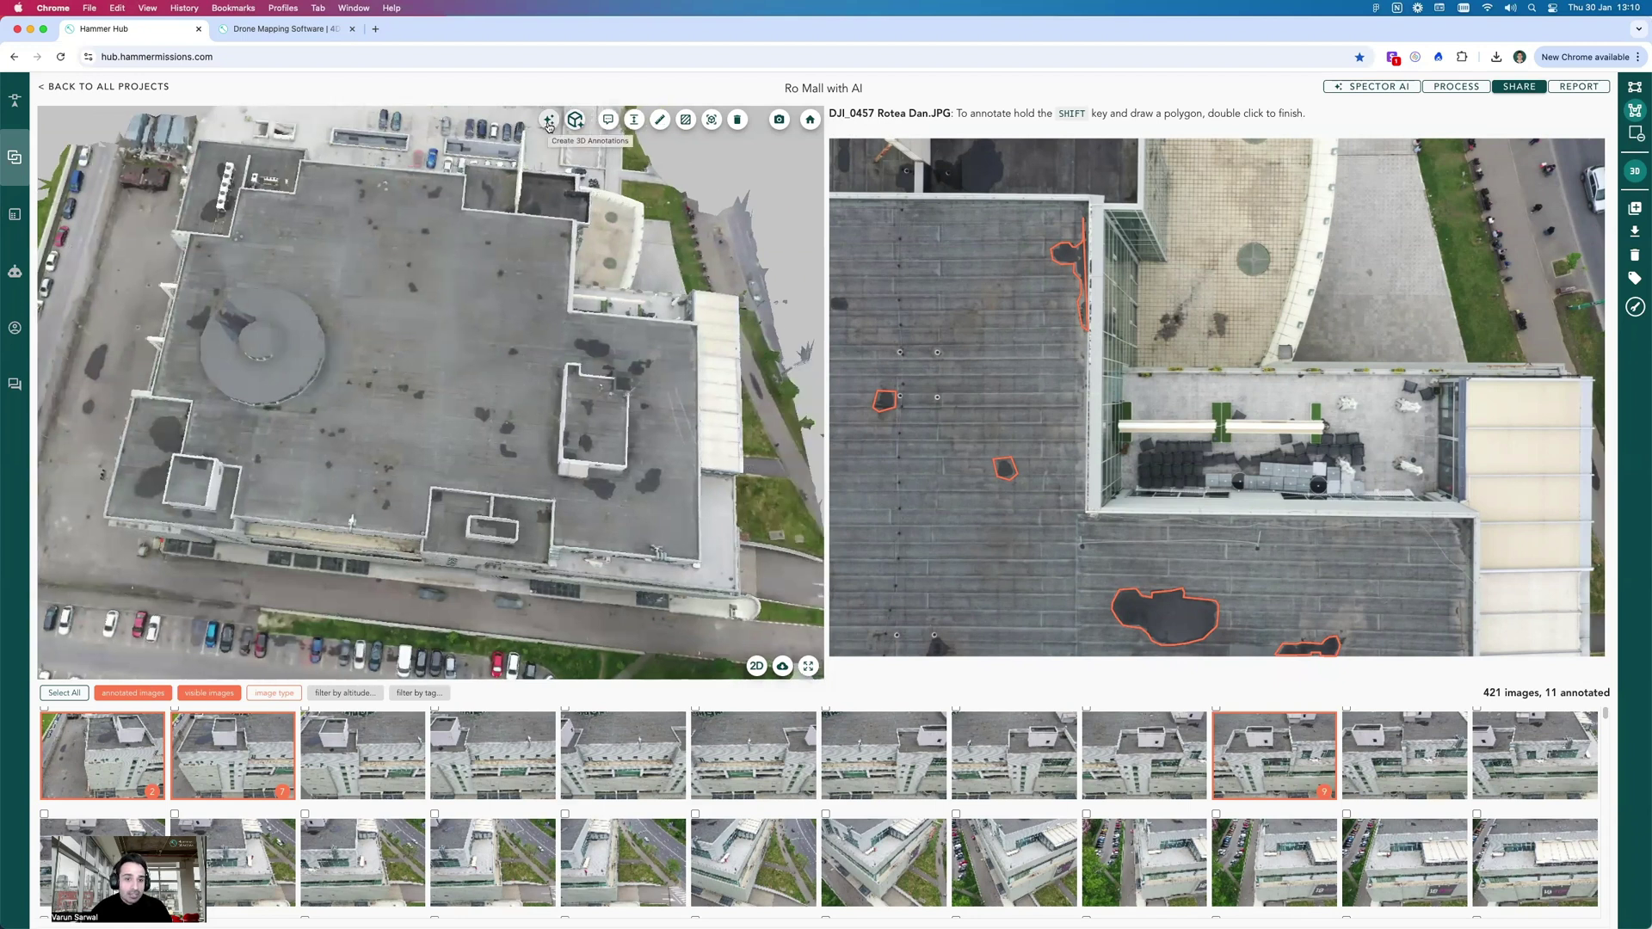
left_click(548, 122)
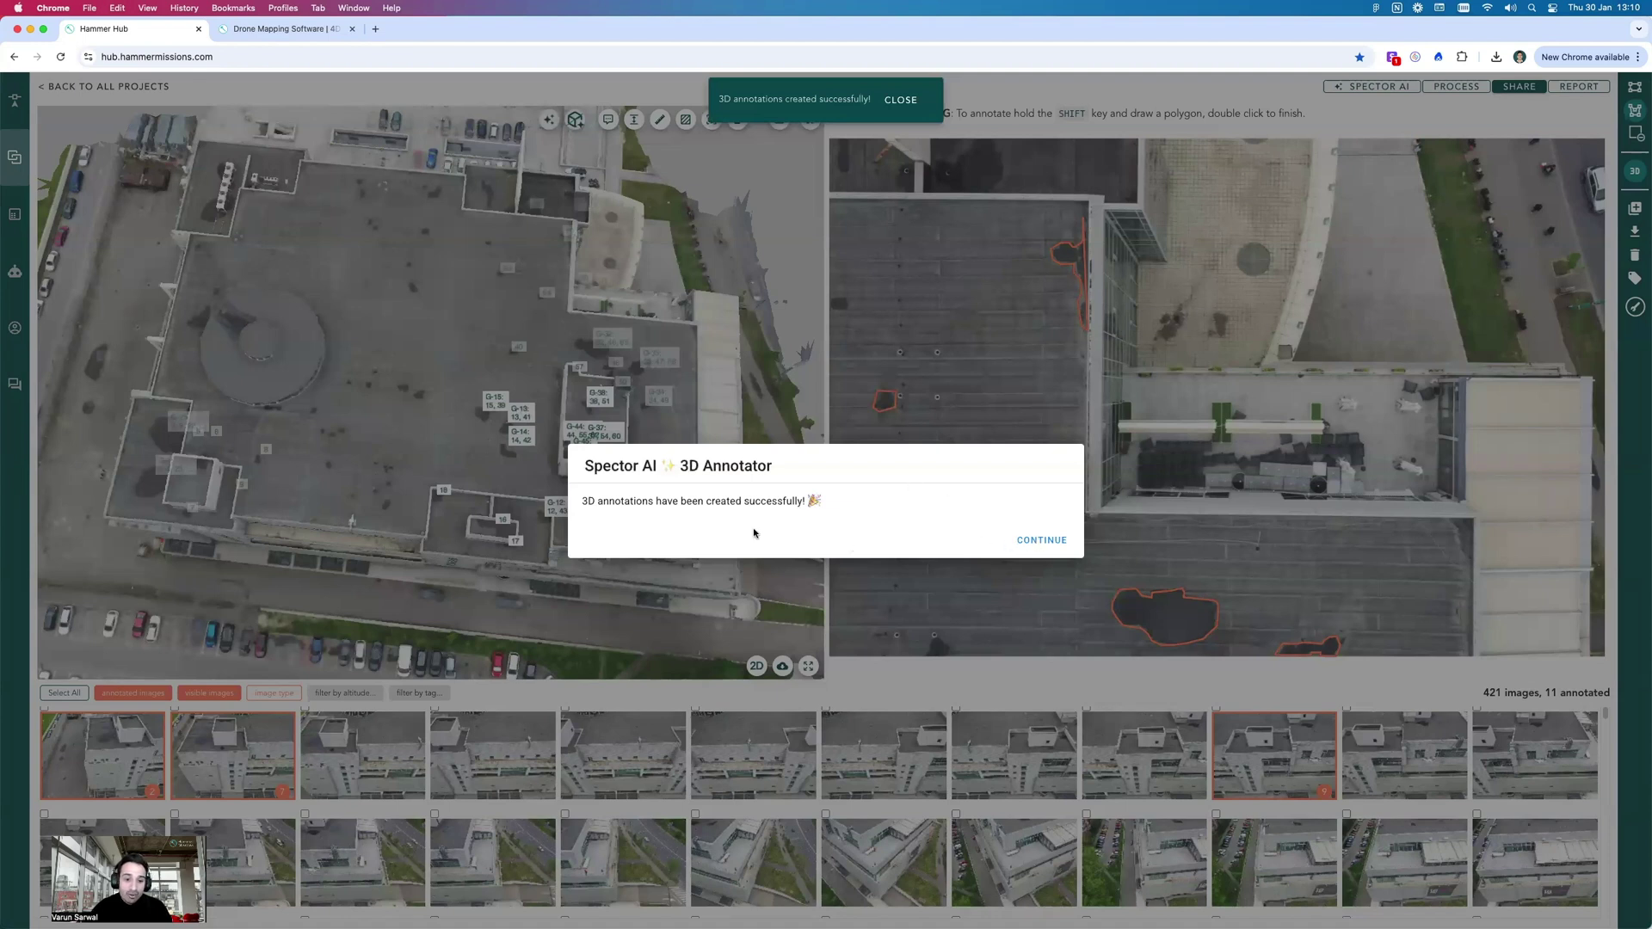
left_click(585, 440)
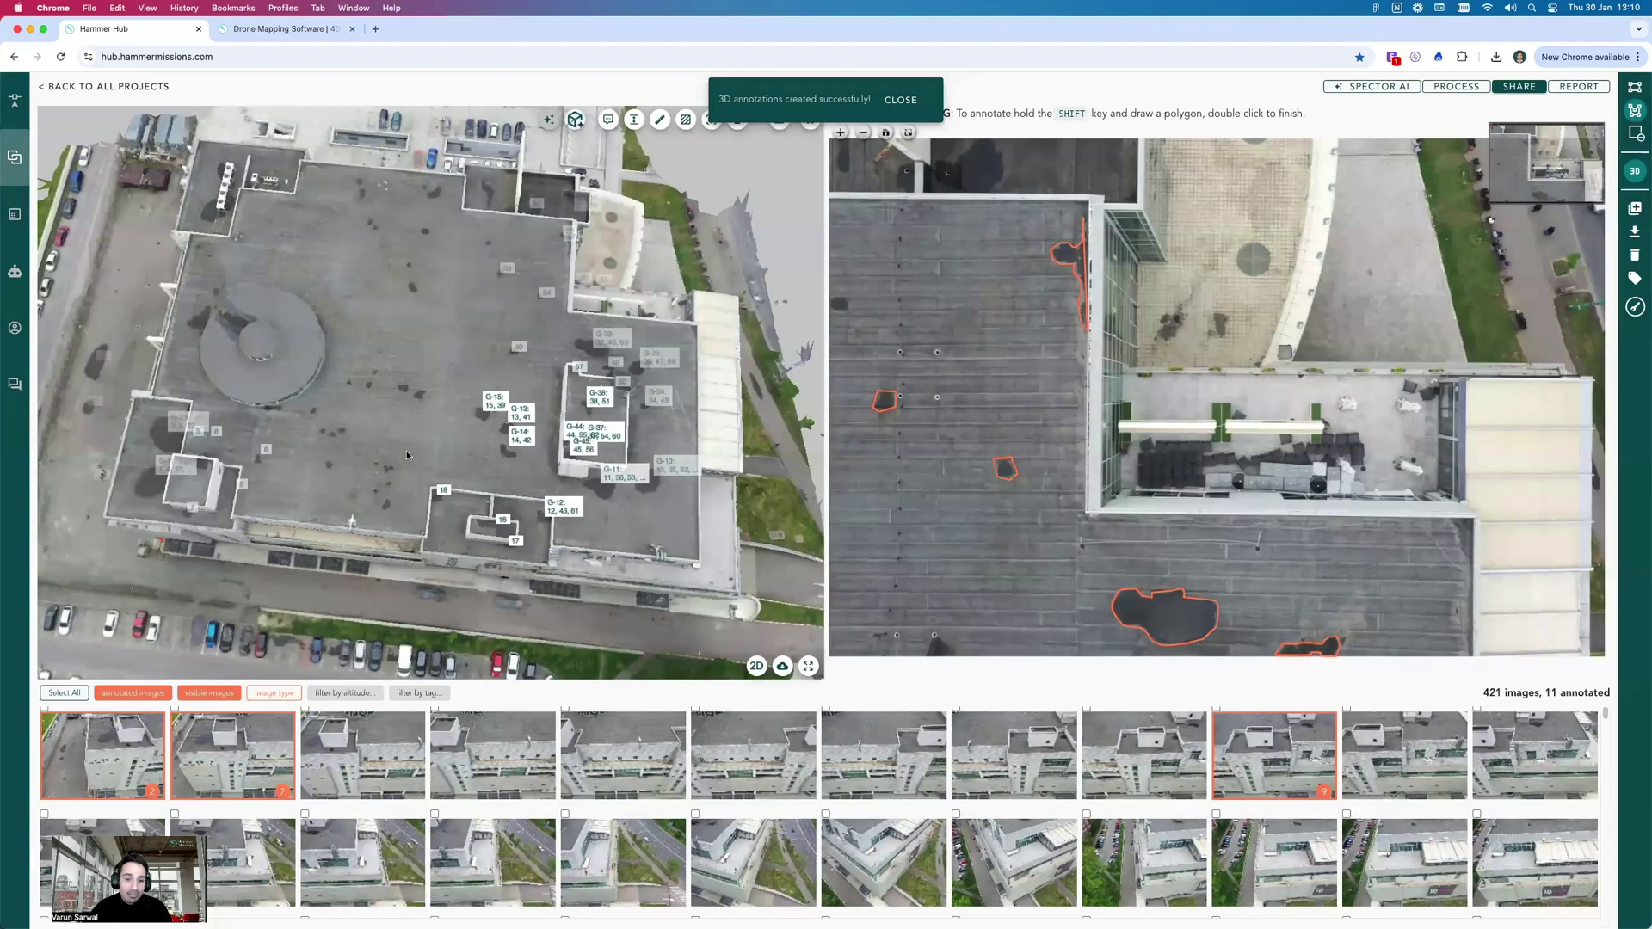
- Examine the numbered and grouped 3D annotations around the small walled enclosure on the mall roof
scroll(410, 449, "up", 5)
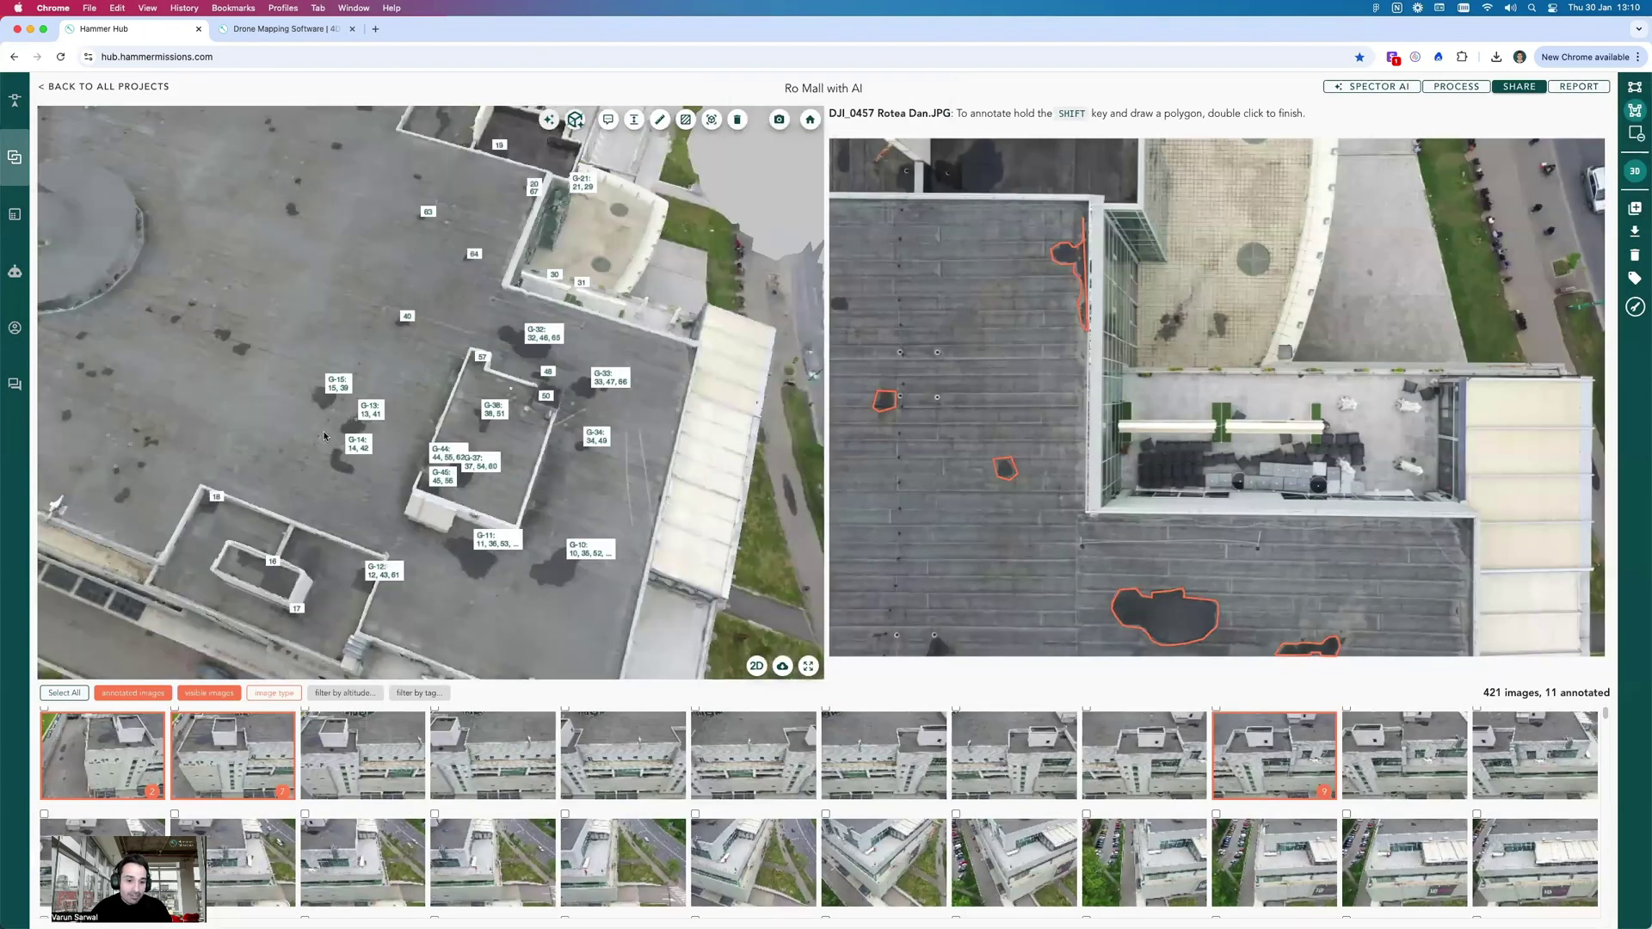
left_click_drag(323, 436, 335, 423)
left_click_drag(303, 354, 368, 418)
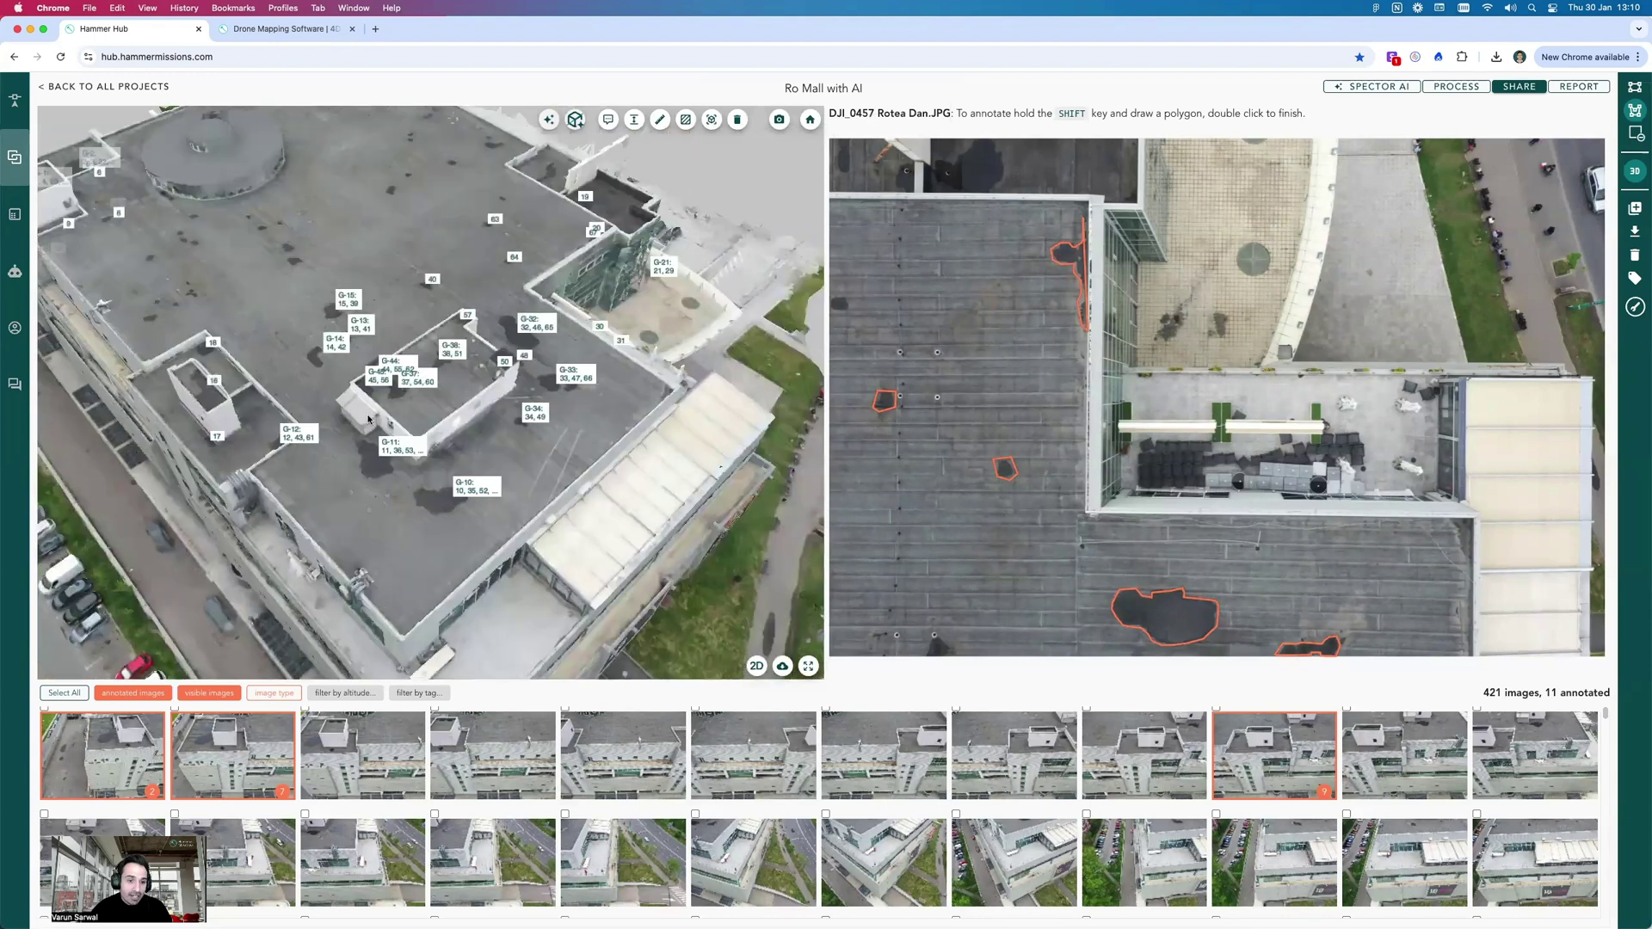
scroll(489, 465, "up", 3)
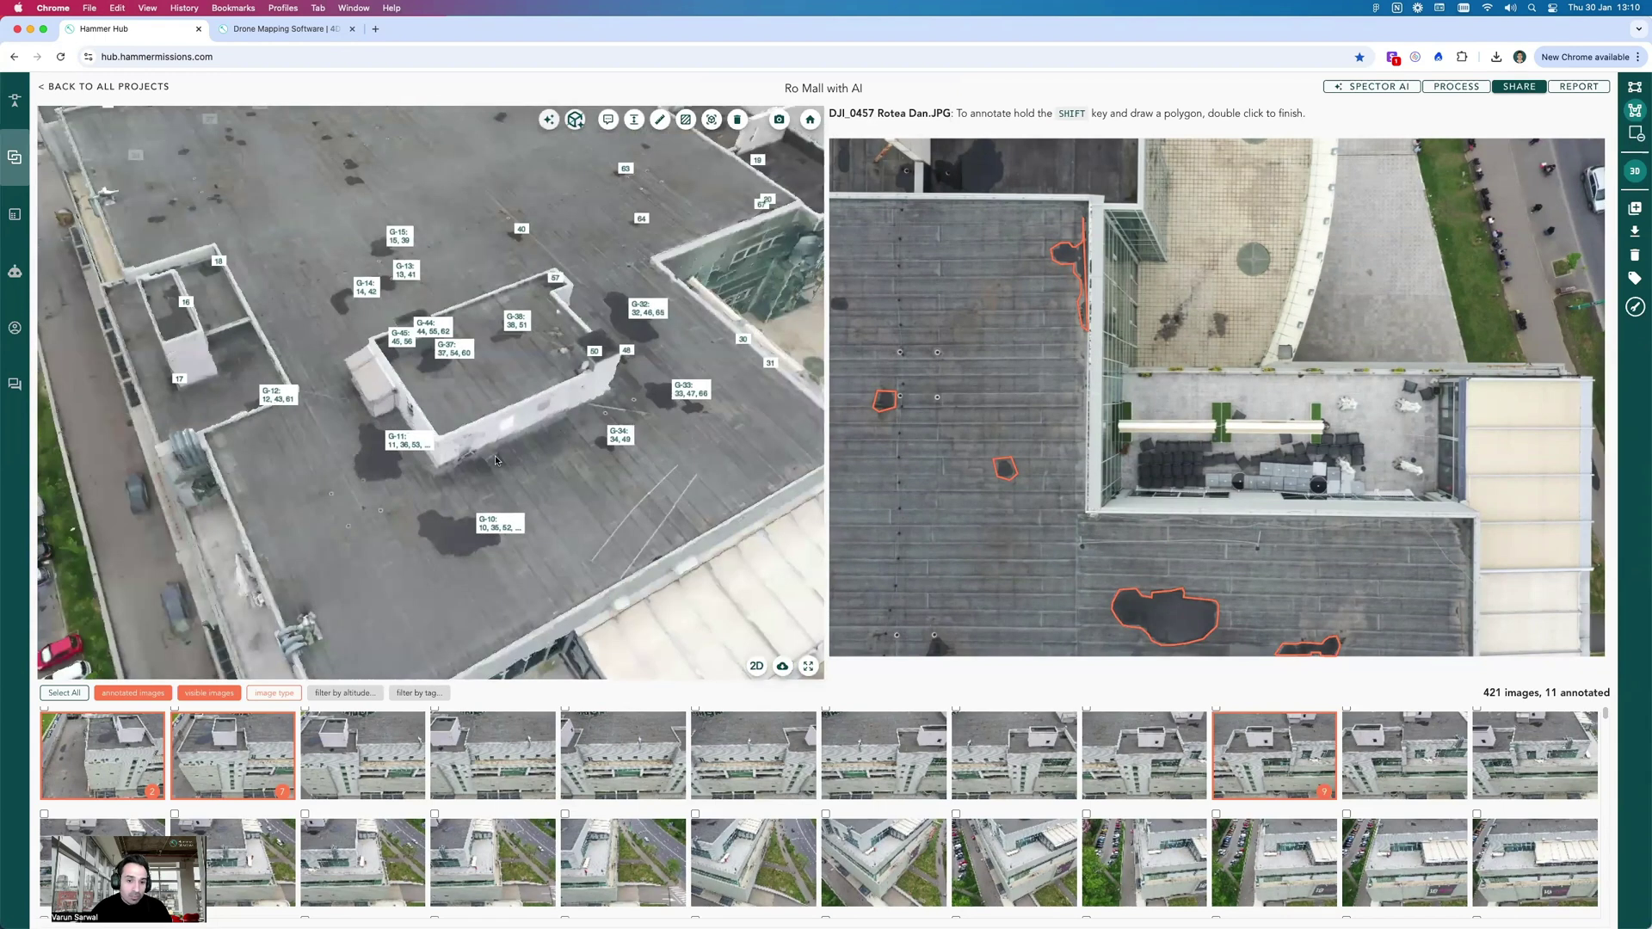
left_click_drag(428, 461, 489, 463)
scroll(413, 259, "up", 4)
scroll(383, 275, "up", 5)
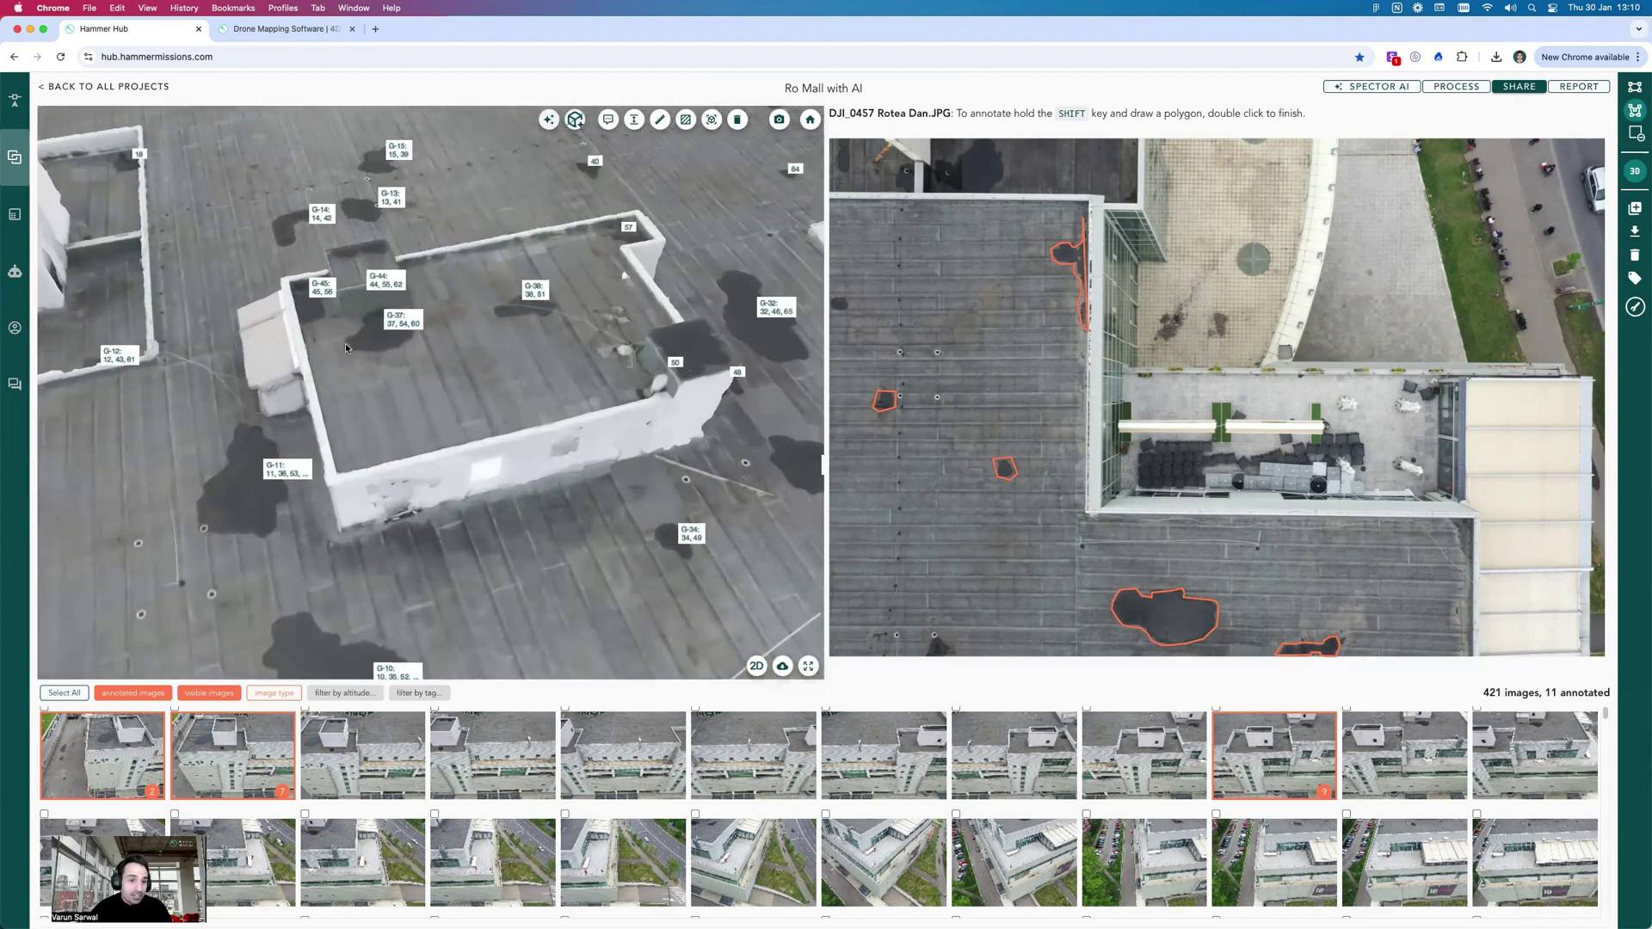
- Find the photos covering a roof point beside the G-37 and G-45 ponds, then examine their camera positions around the building
left_click_drag(344, 343, 364, 348)
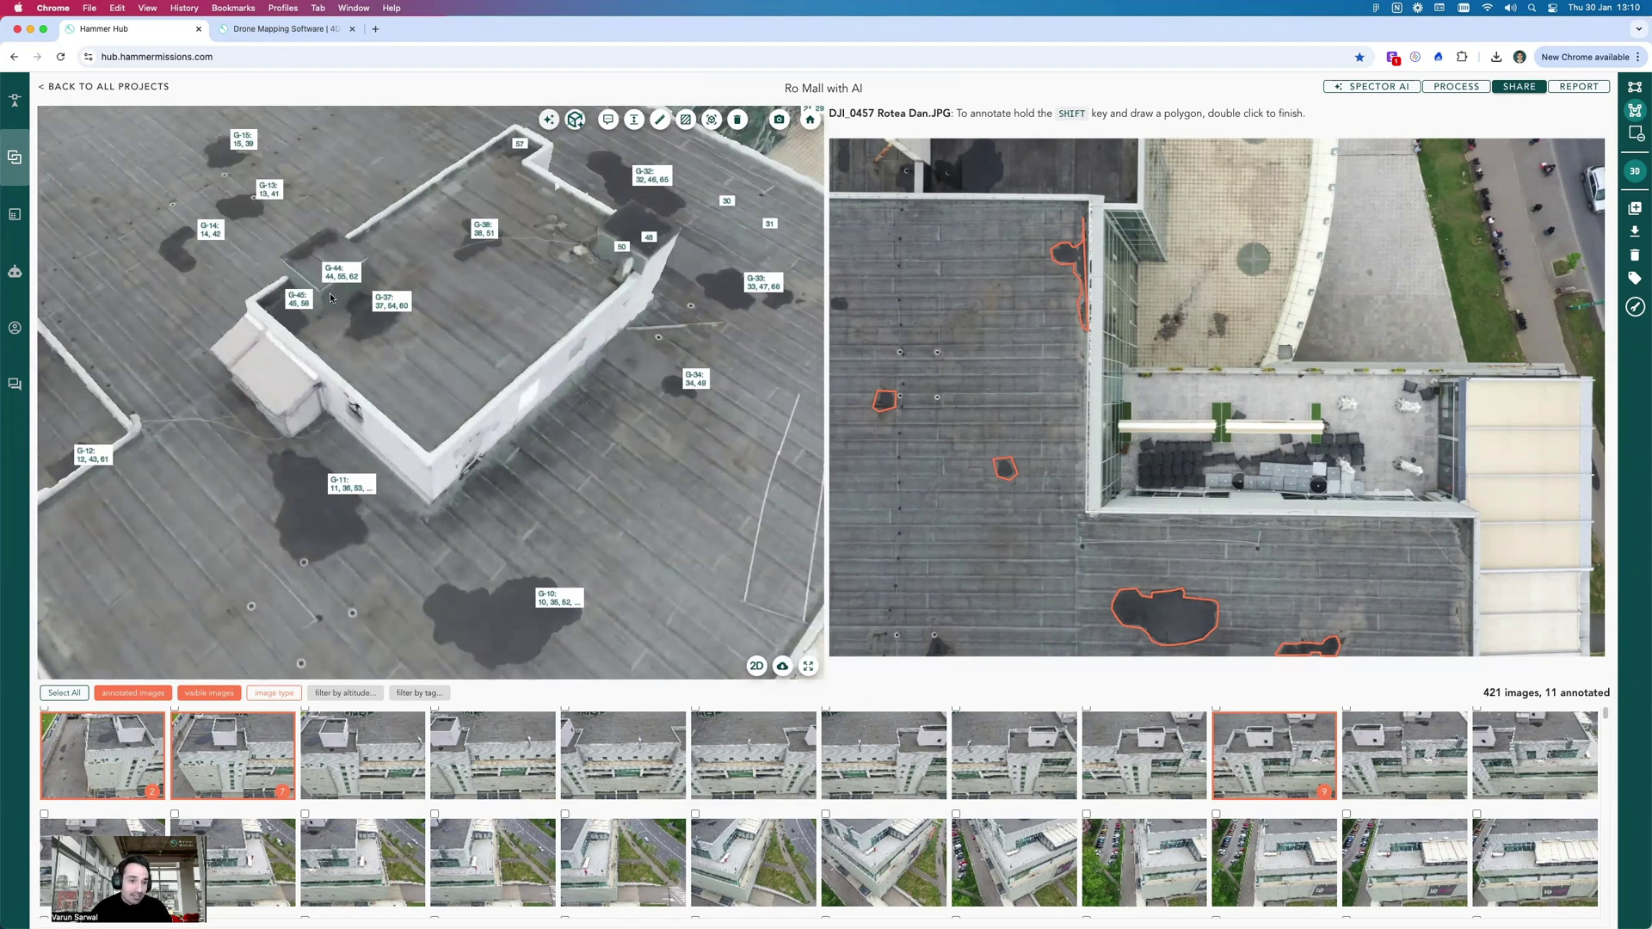
left_click(331, 297)
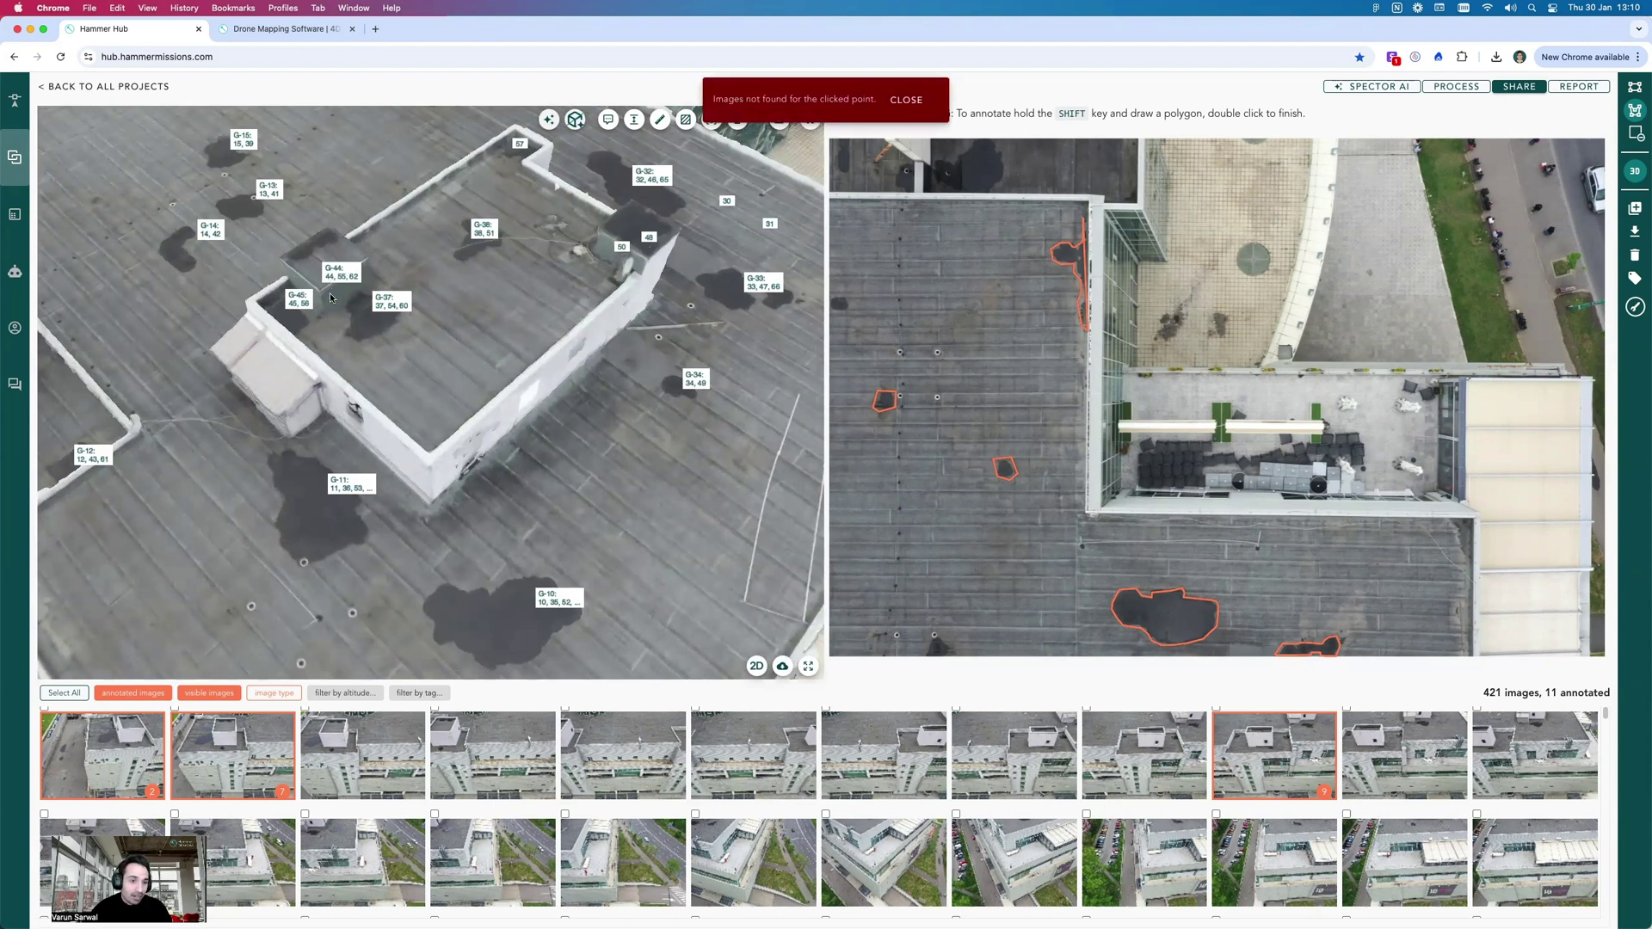
left_click(332, 337)
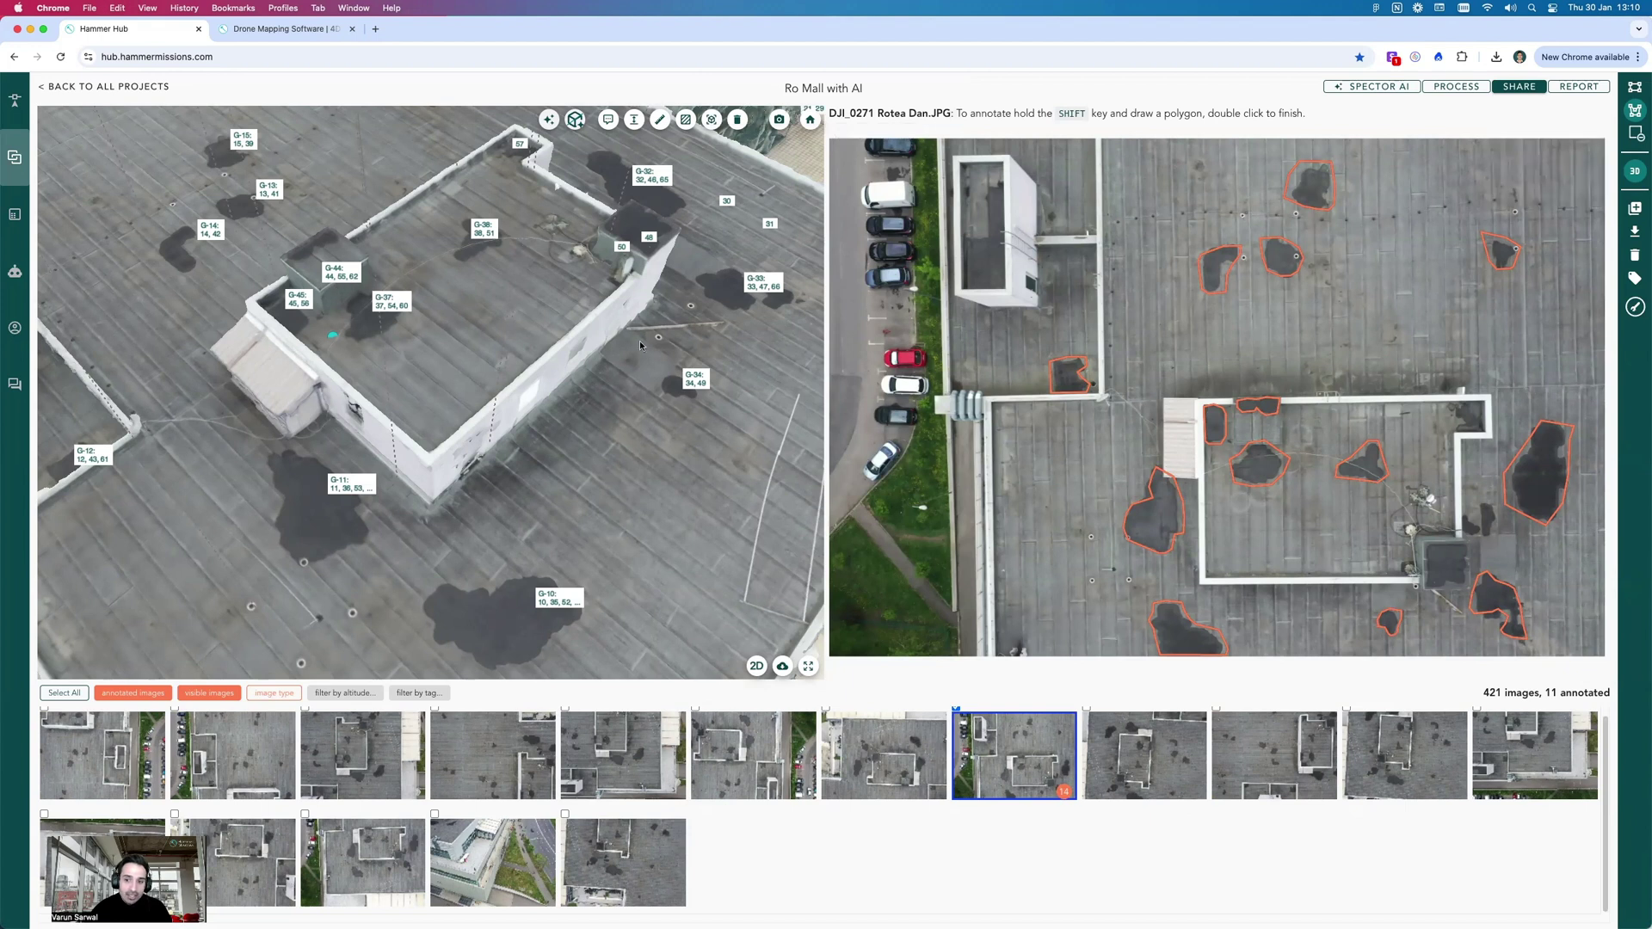
scroll(639, 340, "down", 10)
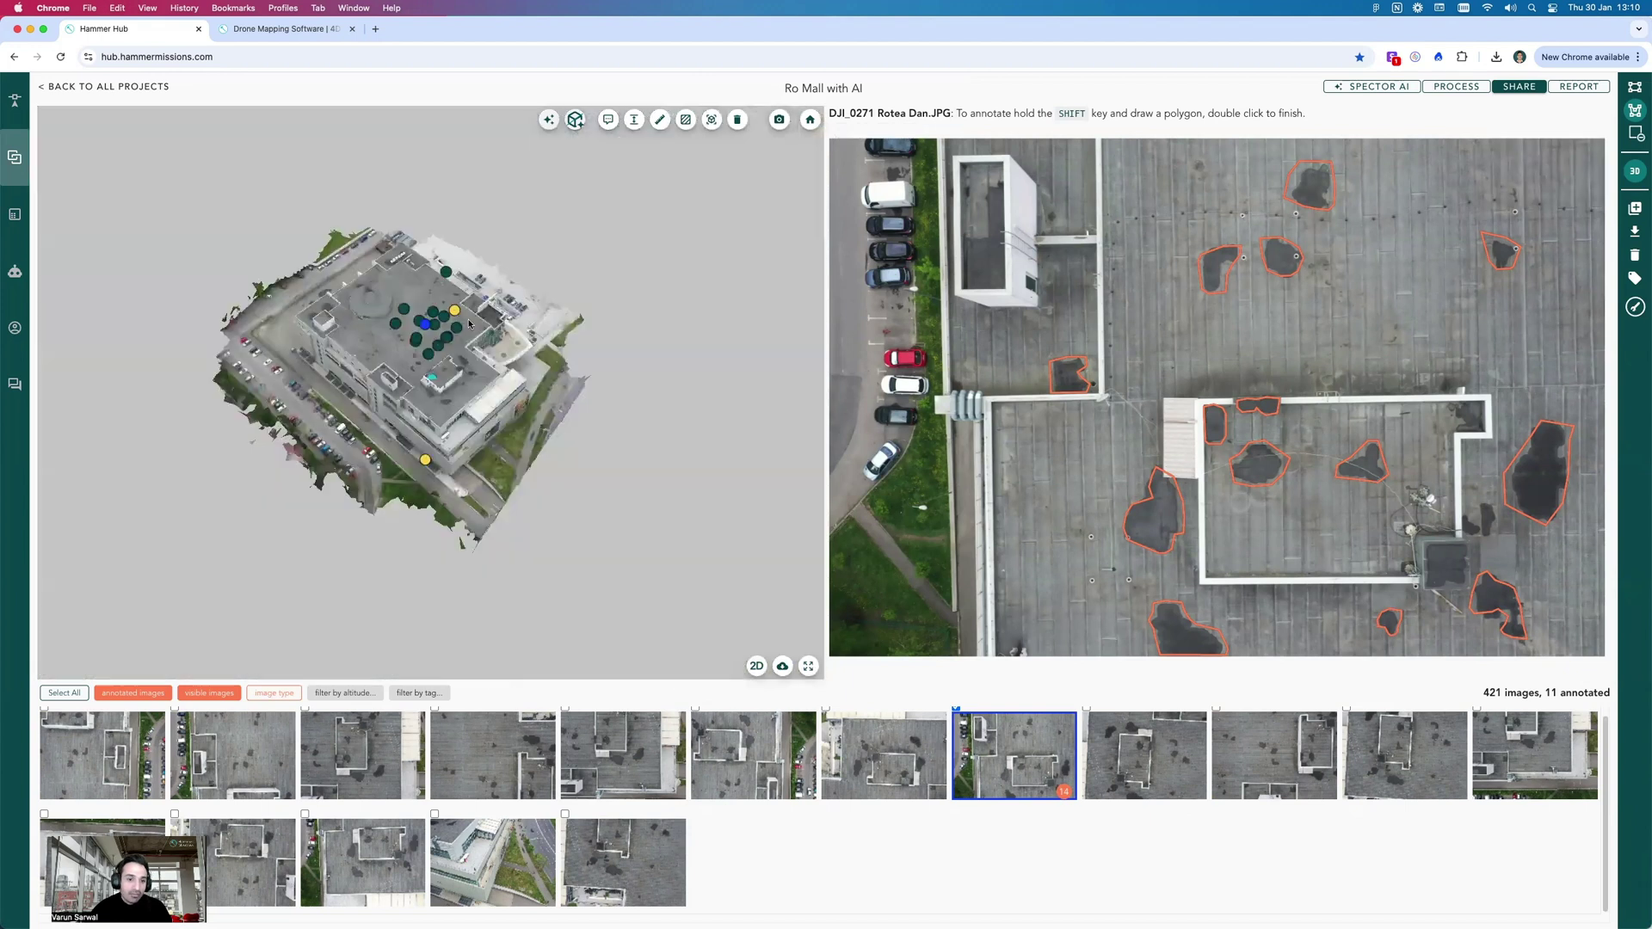
scroll(455, 352, "up", 10)
scroll(423, 339, "up", 5)
scroll(378, 309, "down", 5)
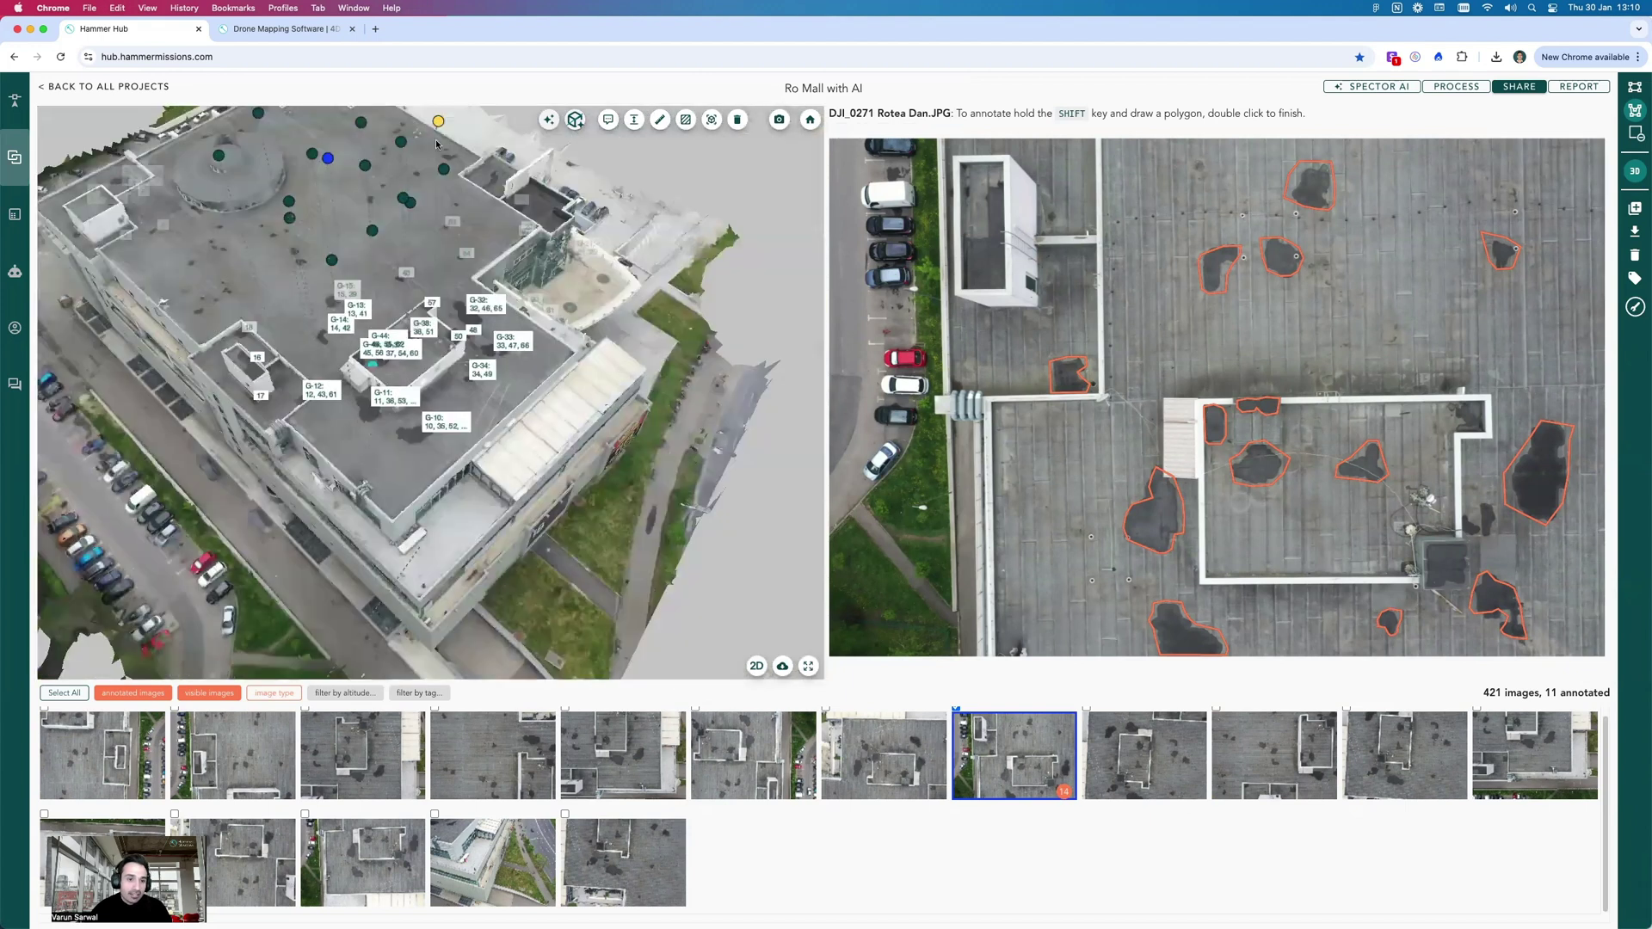
scroll(370, 346, "up", 3)
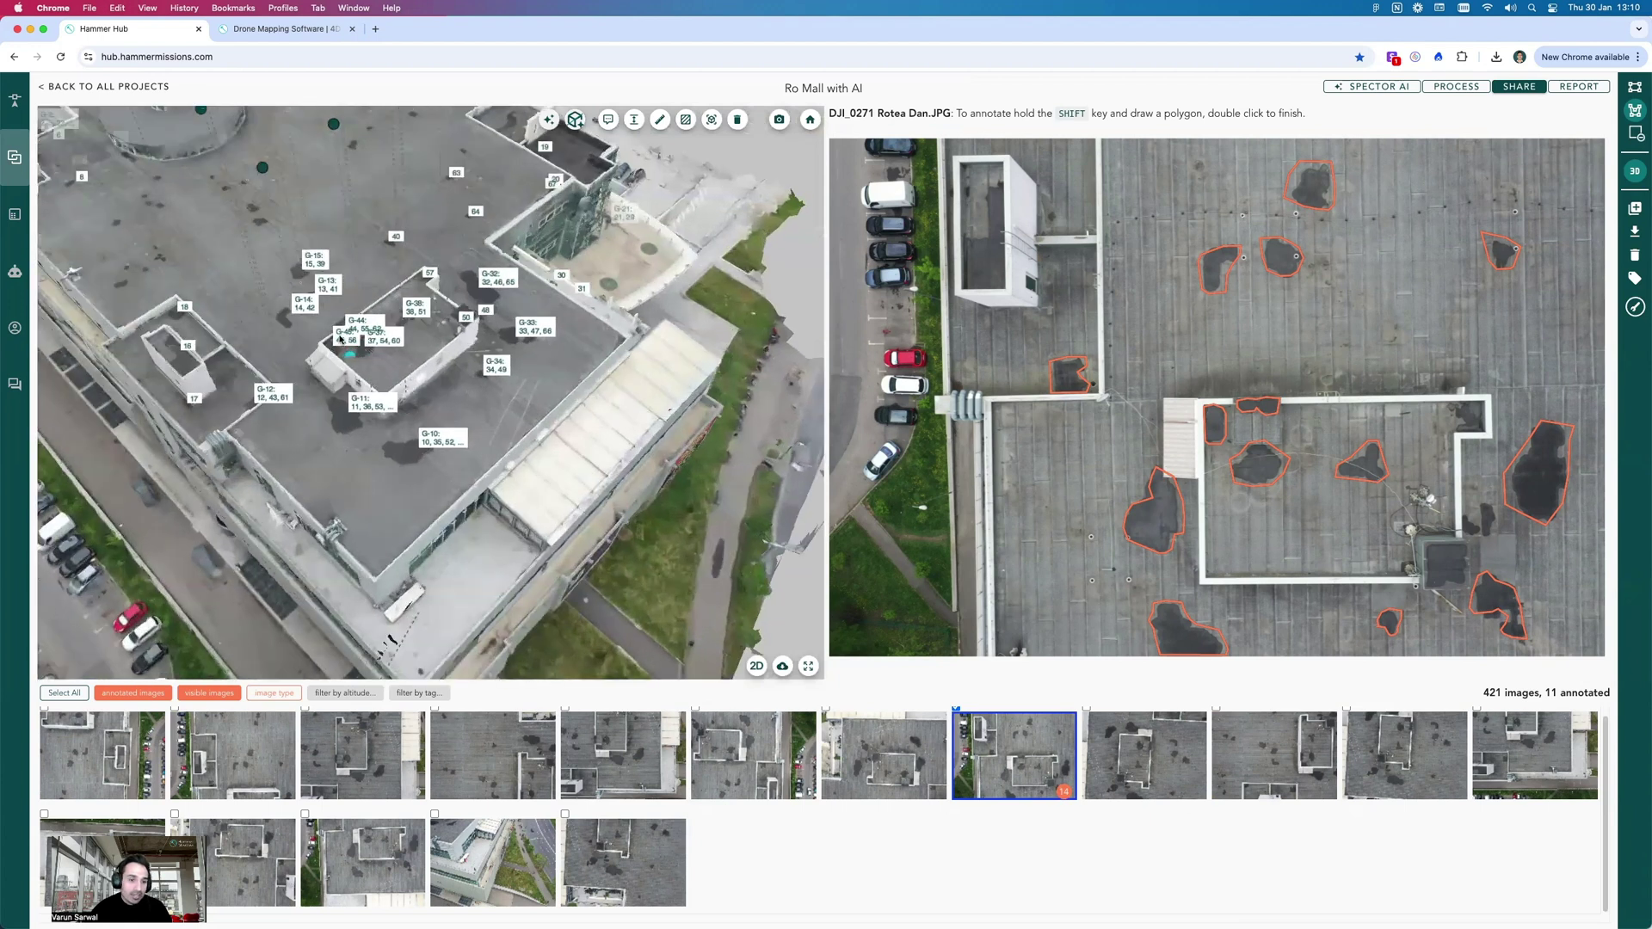
scroll(341, 338, "up", 8)
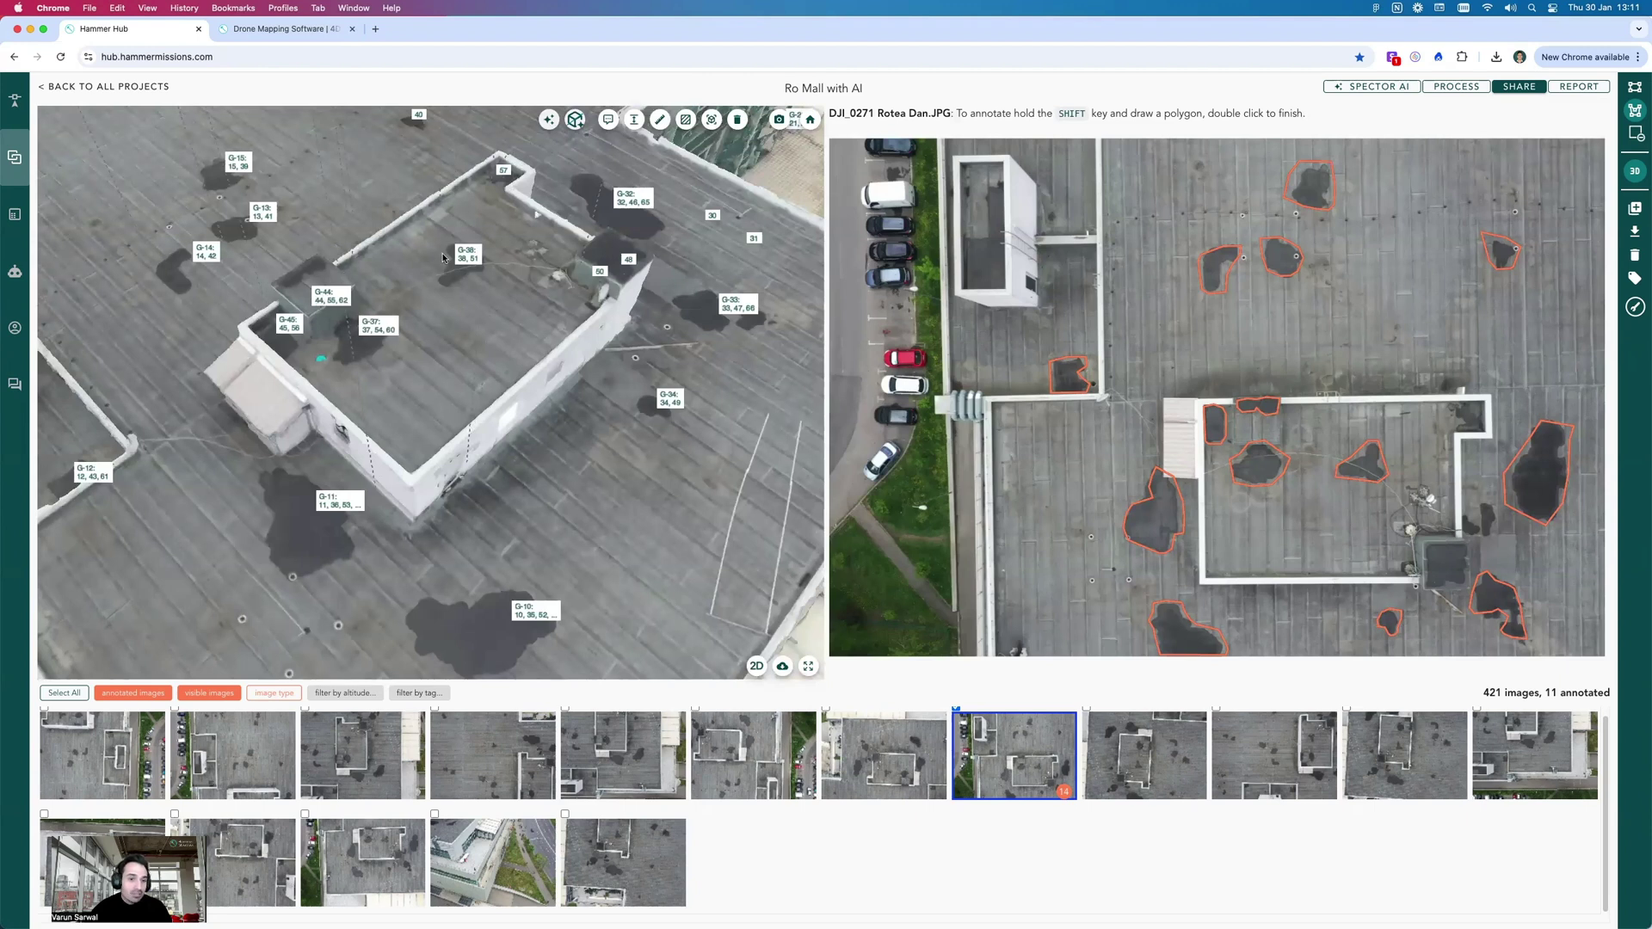
- Clear the point's image selection and survey the 3D pond annotations across the roof from the terrace to the circular structure
left_click_drag(592, 408, 332, 418)
scroll(630, 392, "down", 3)
scroll(631, 391, "down", 2)
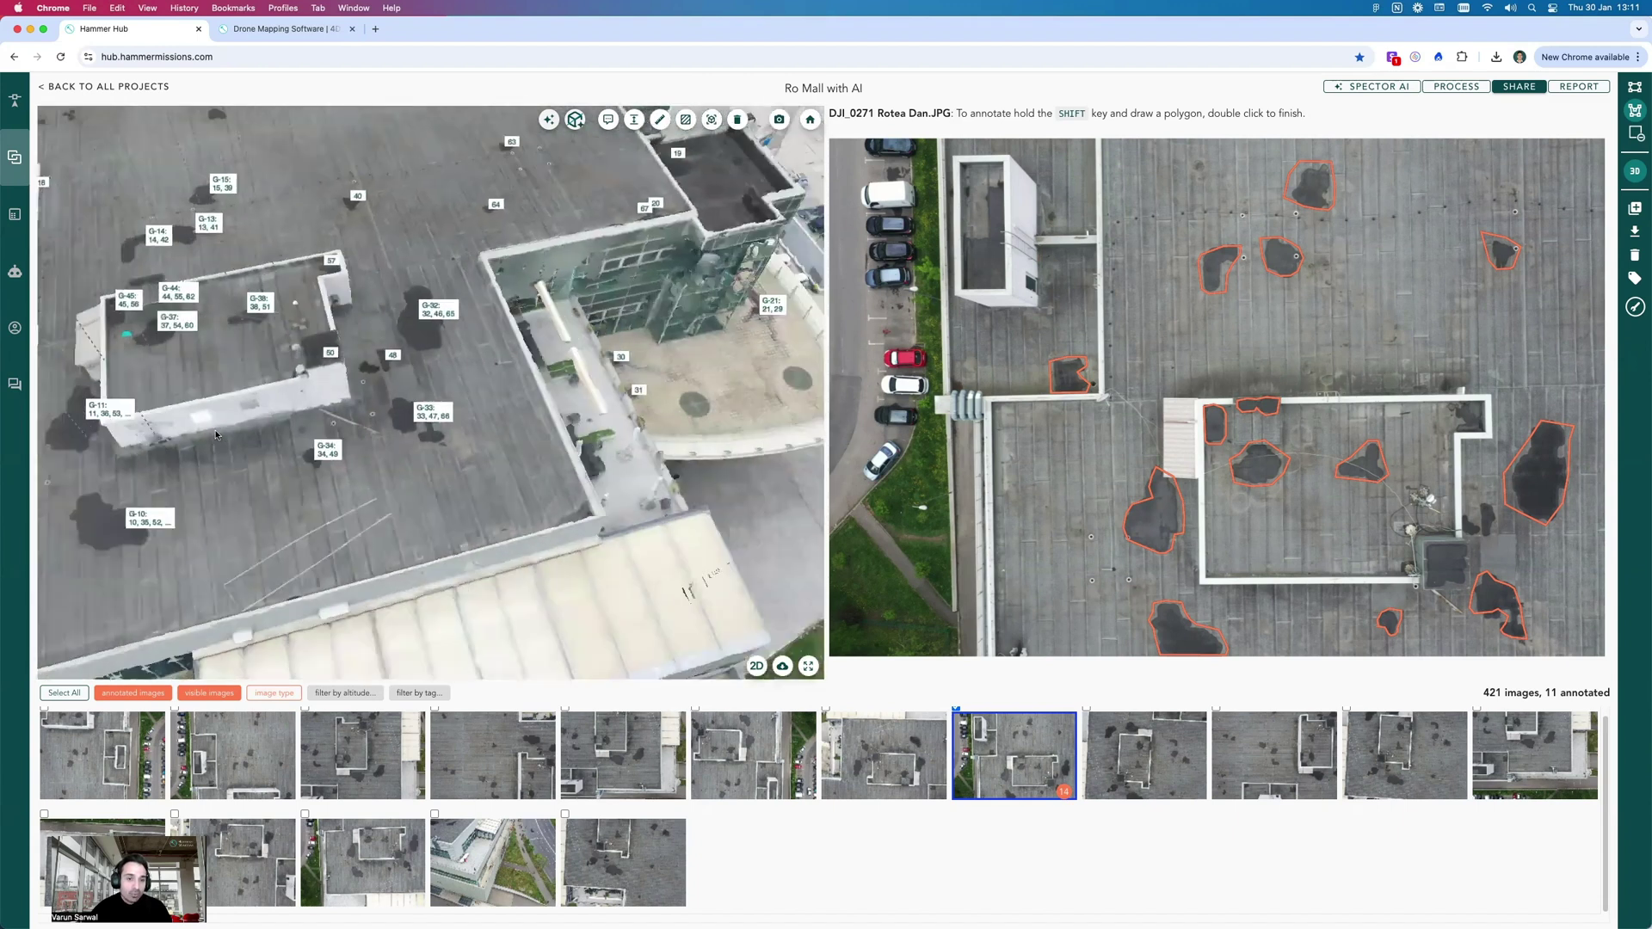
left_click_drag(441, 413, 698, 333)
left_click(580, 349)
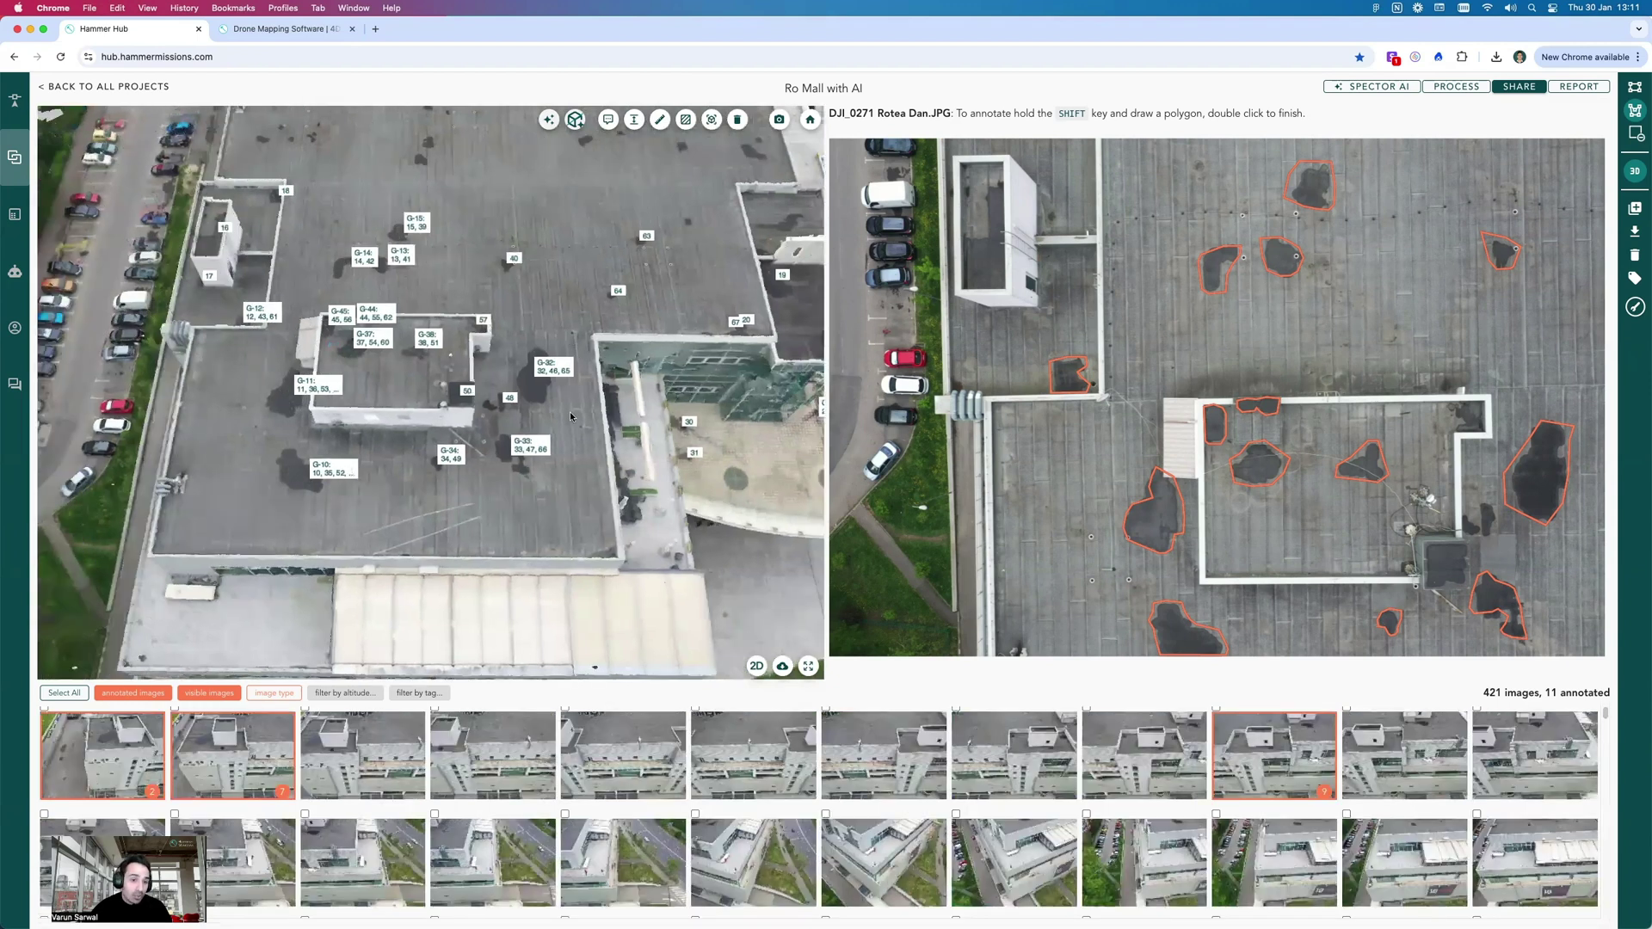
left_click_drag(559, 405, 485, 320)
left_click_drag(381, 319, 640, 357)
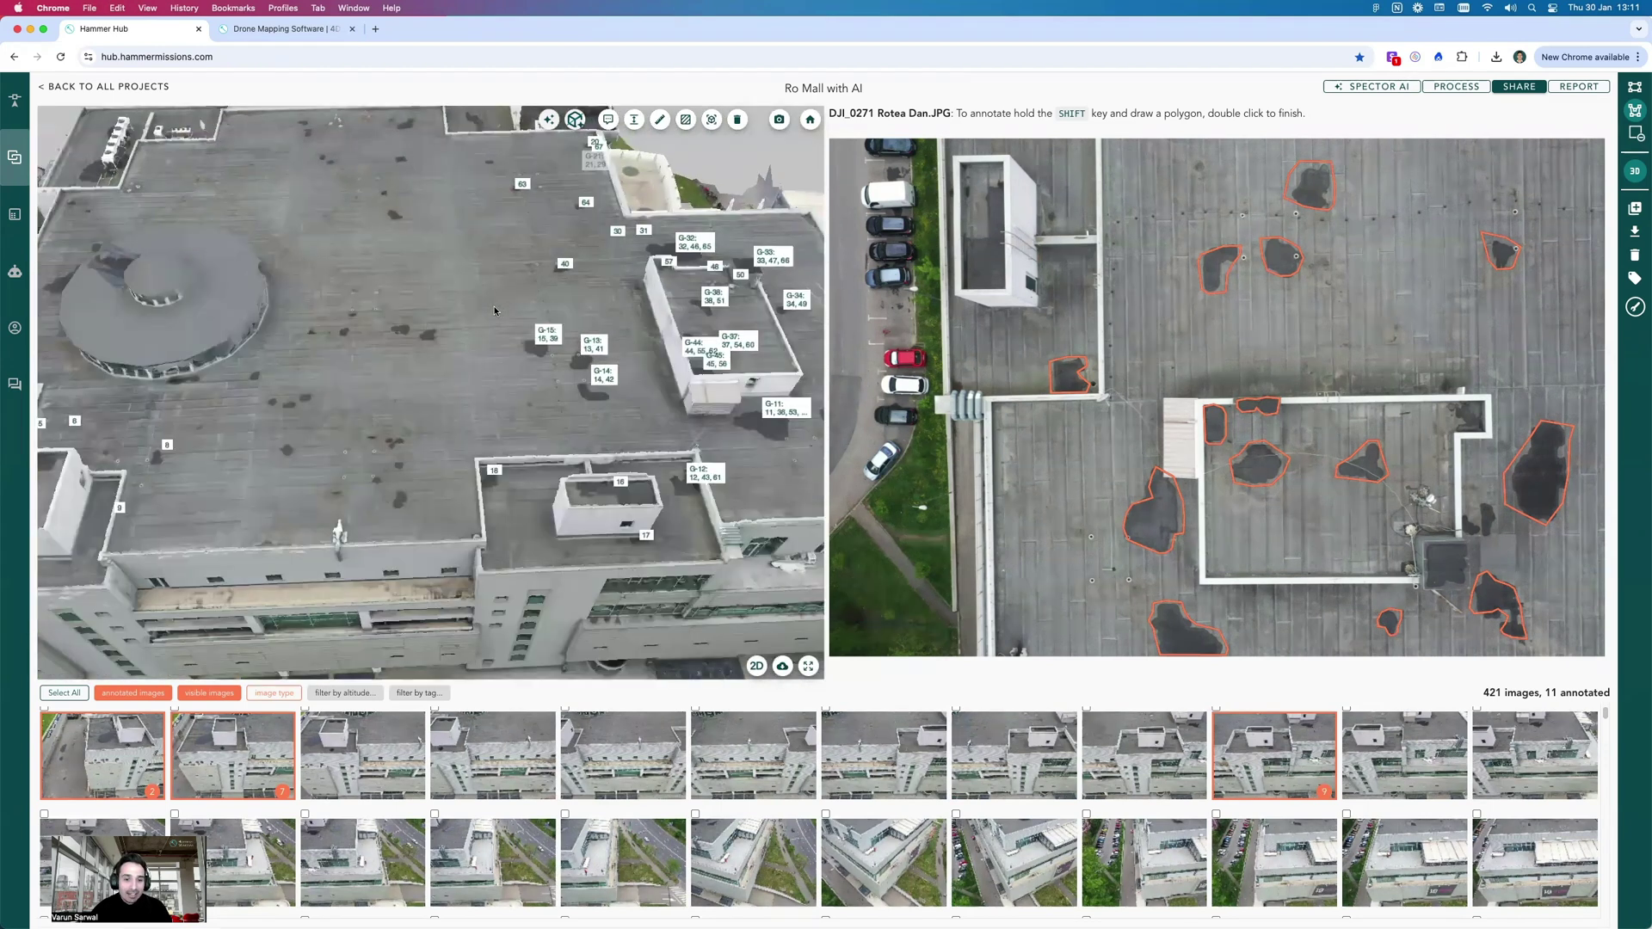
- View the mall's front facade and roof in the 3D model, then check how many project images are annotated
left_click_drag(665, 384, 497, 353)
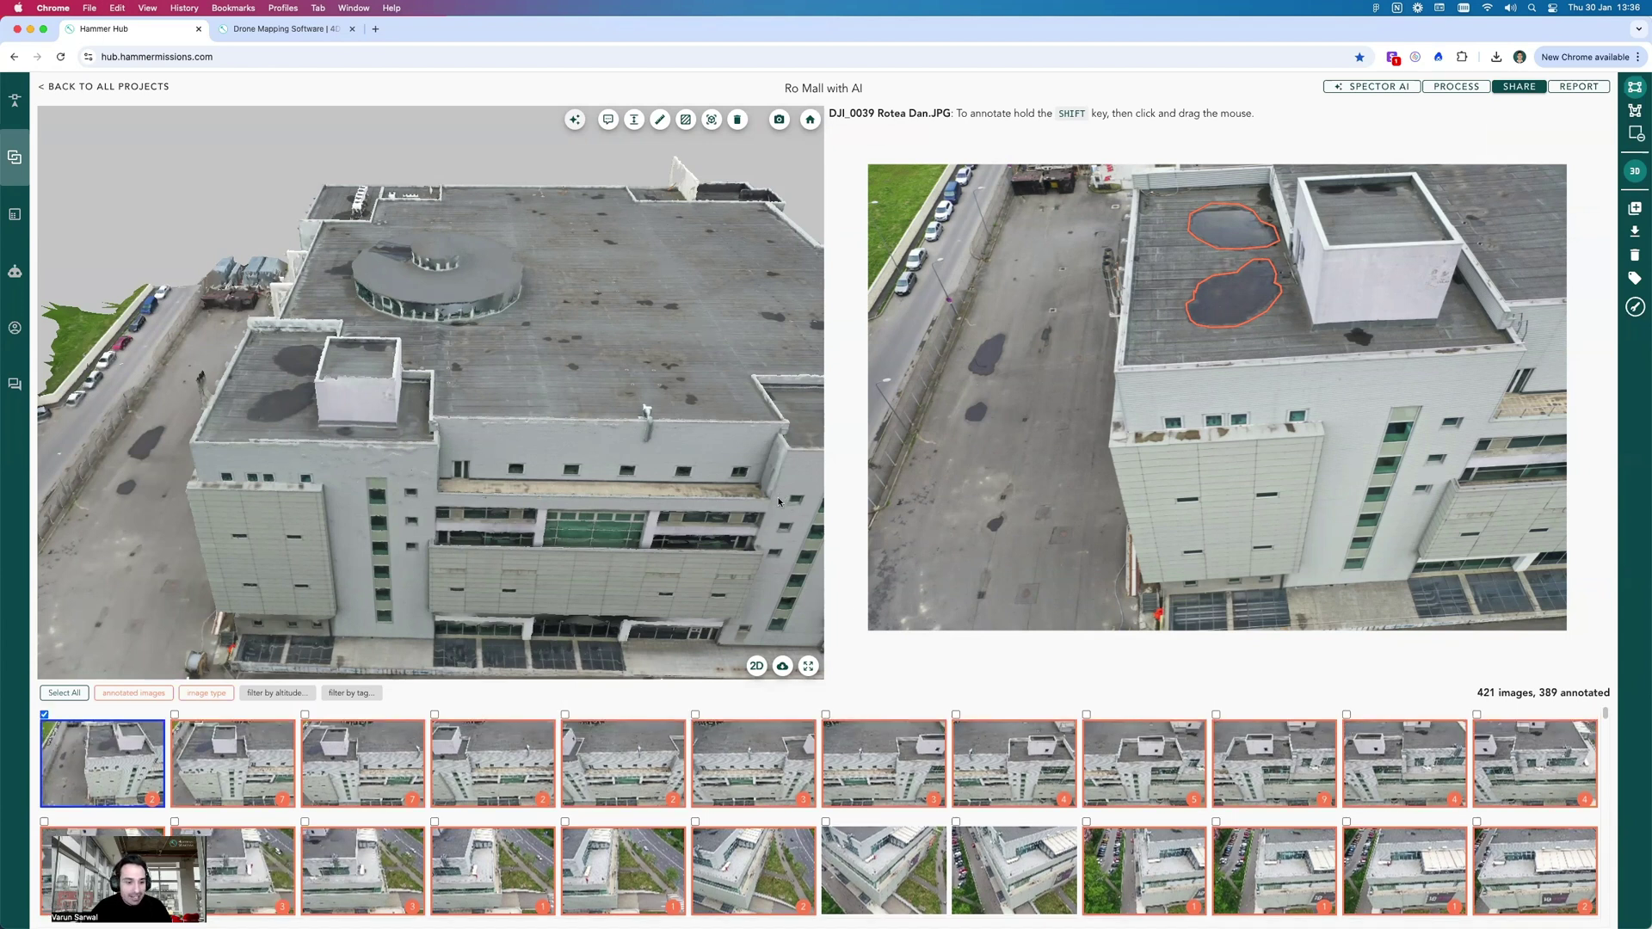
left_click_drag(779, 501, 775, 533)
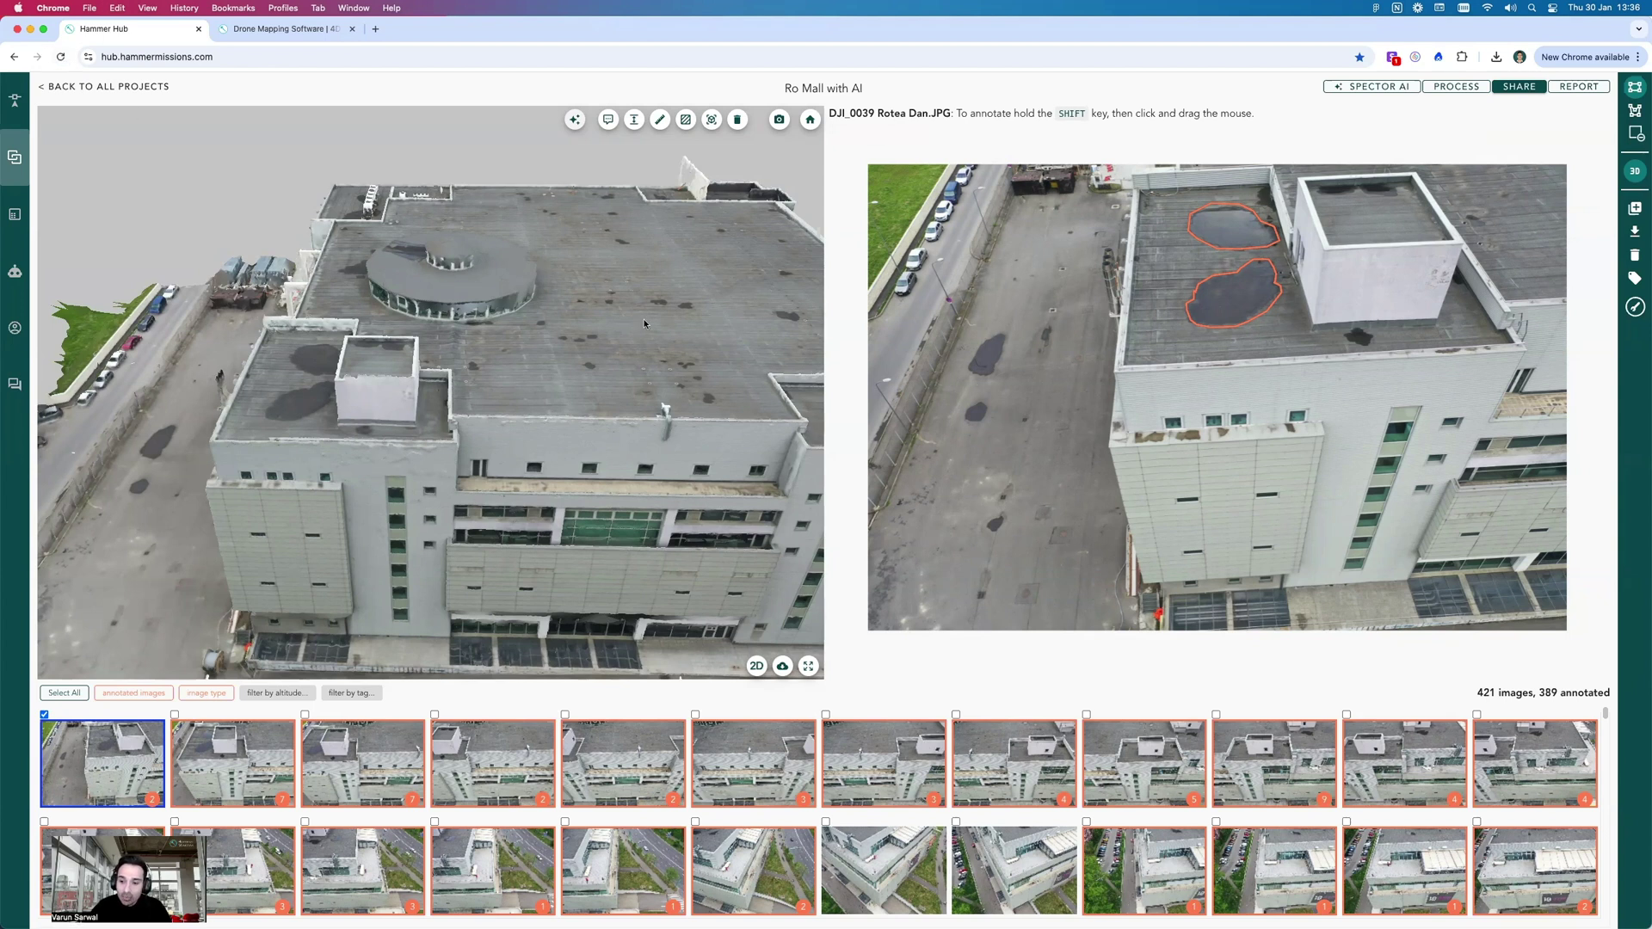
mouse_move(1171, 551)
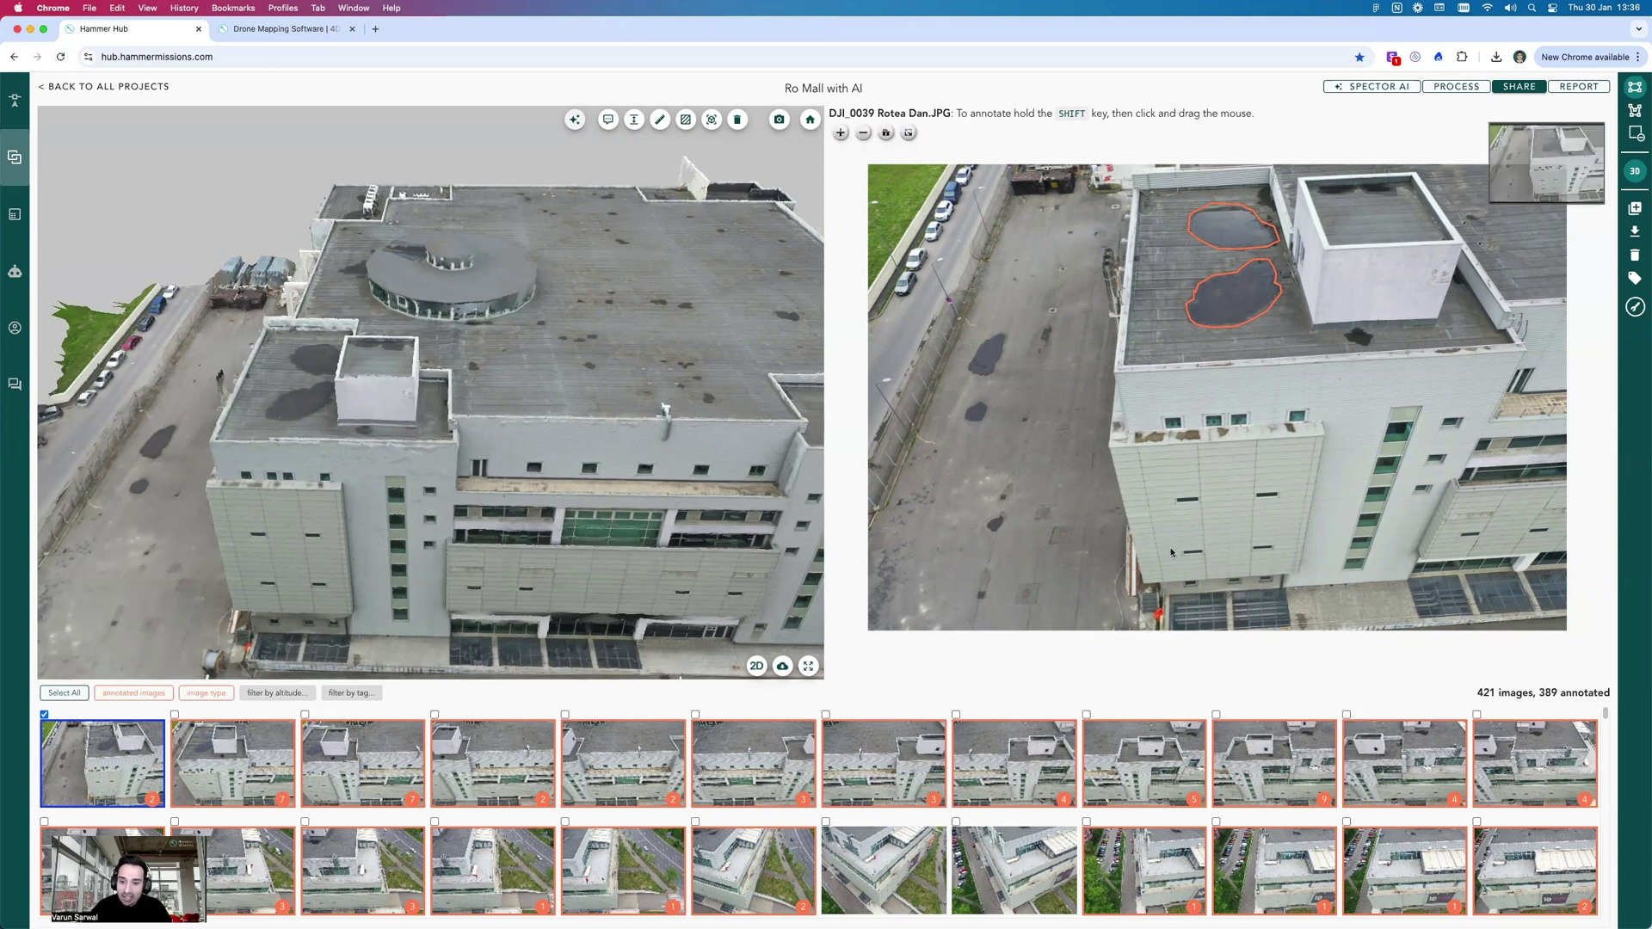
double_click(1480, 691)
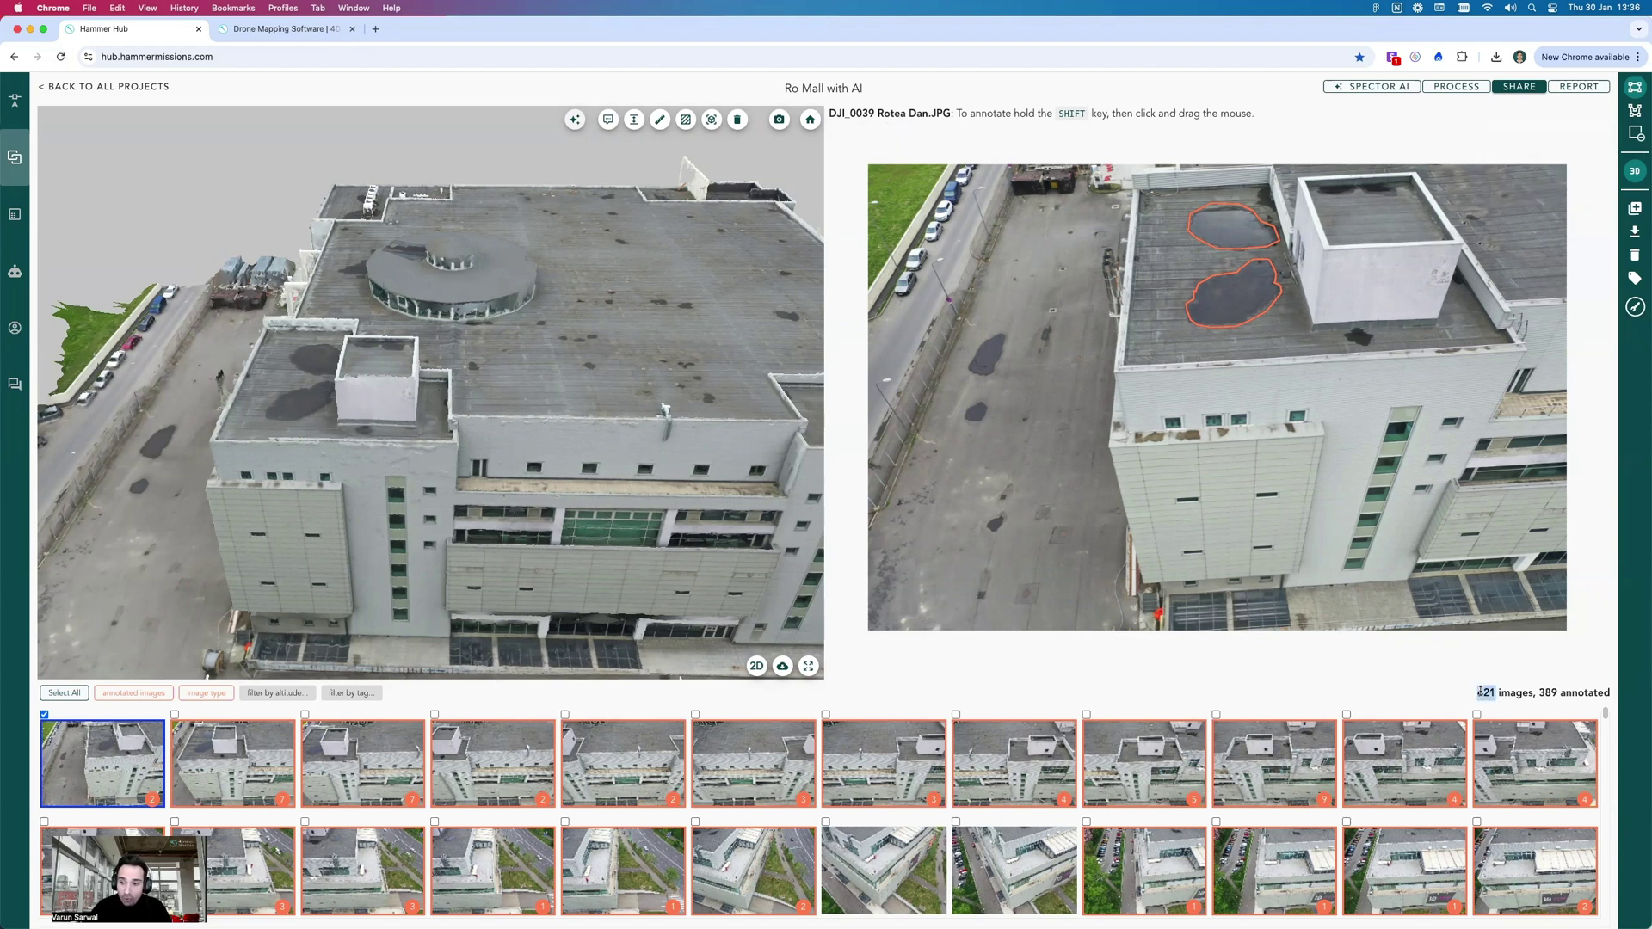
double_click(1551, 690)
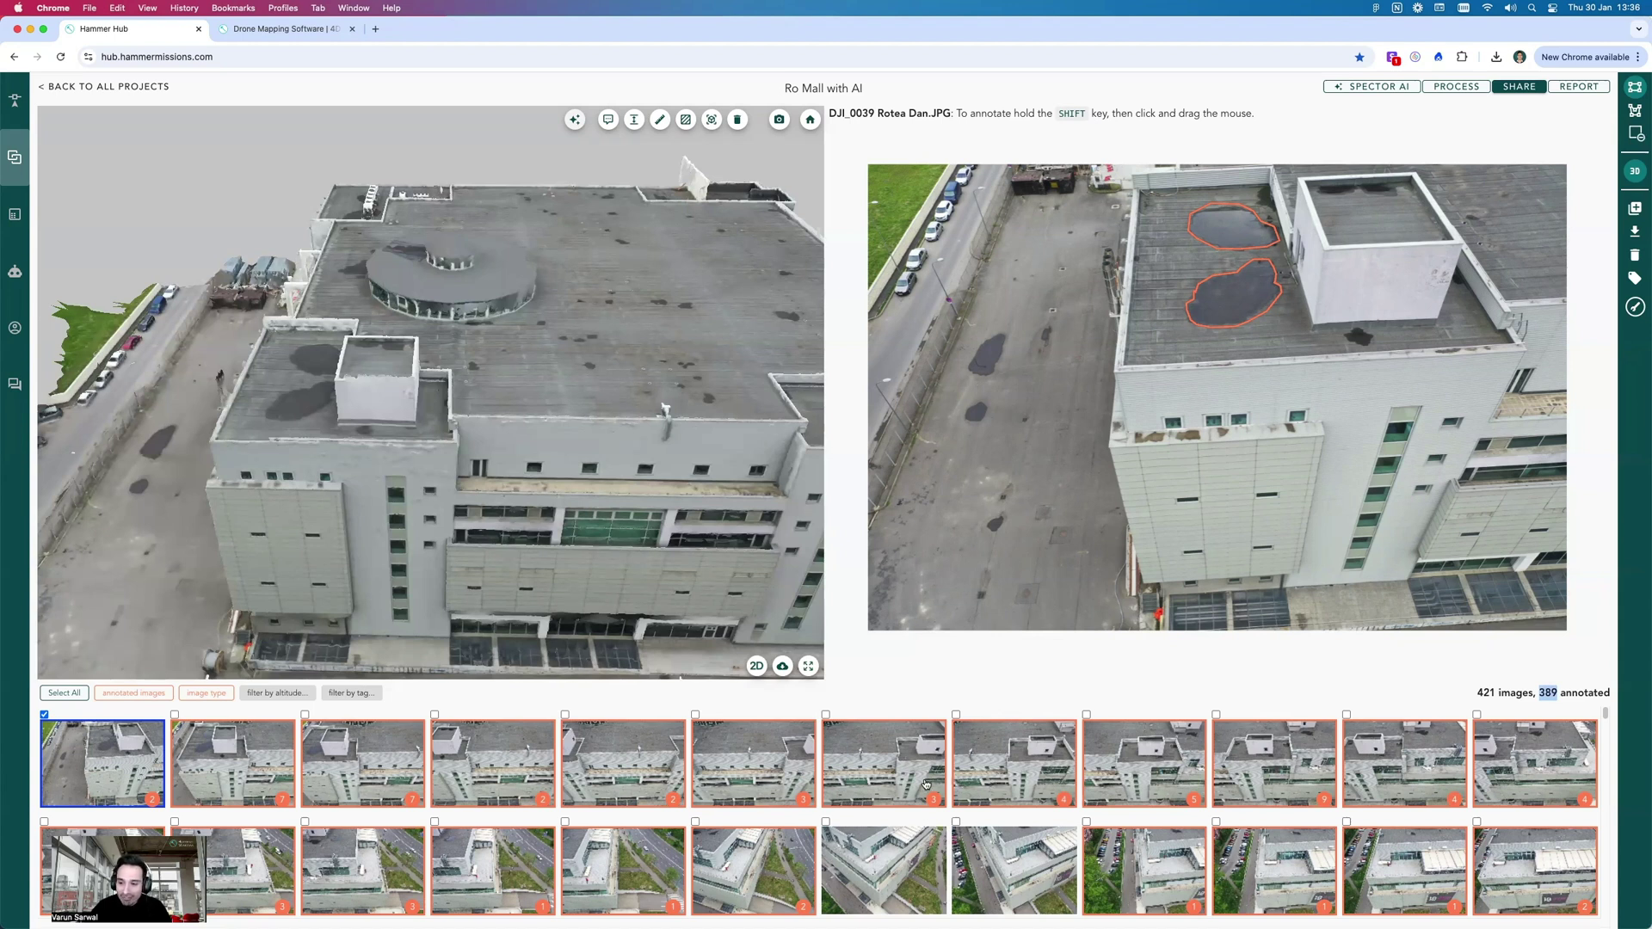
scroll(688, 774, "down", 1)
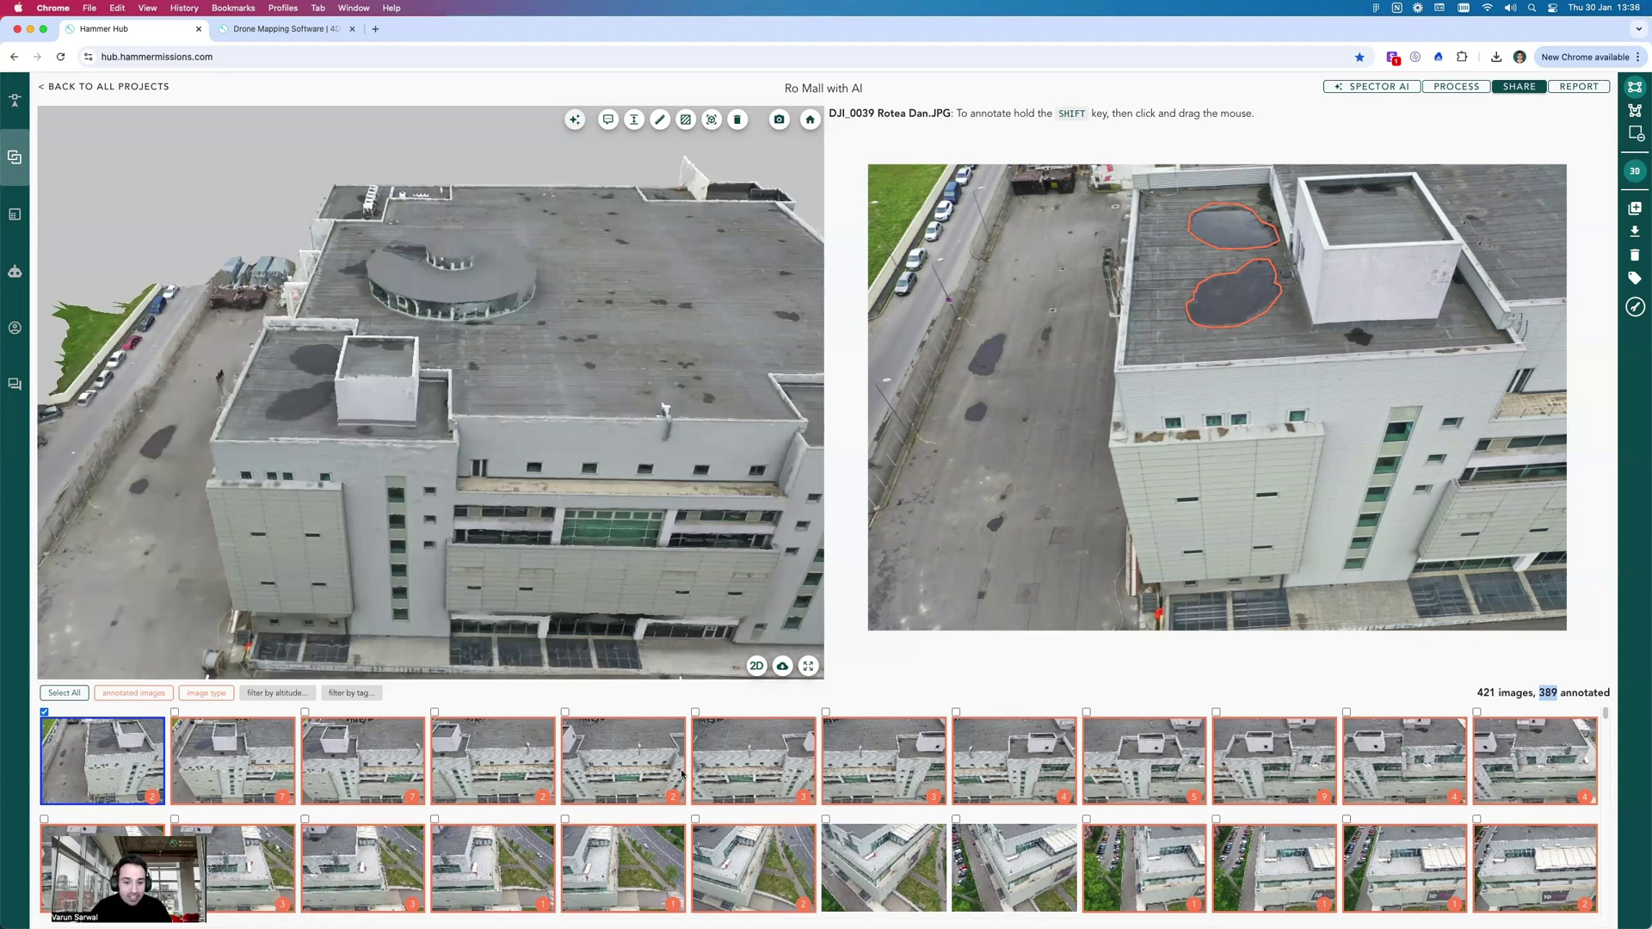
scroll(559, 772, "up", 1)
- Open photo DJI_0042 and check the AI confidence, object and tag of the small pond on the main roof
left_click(513, 772)
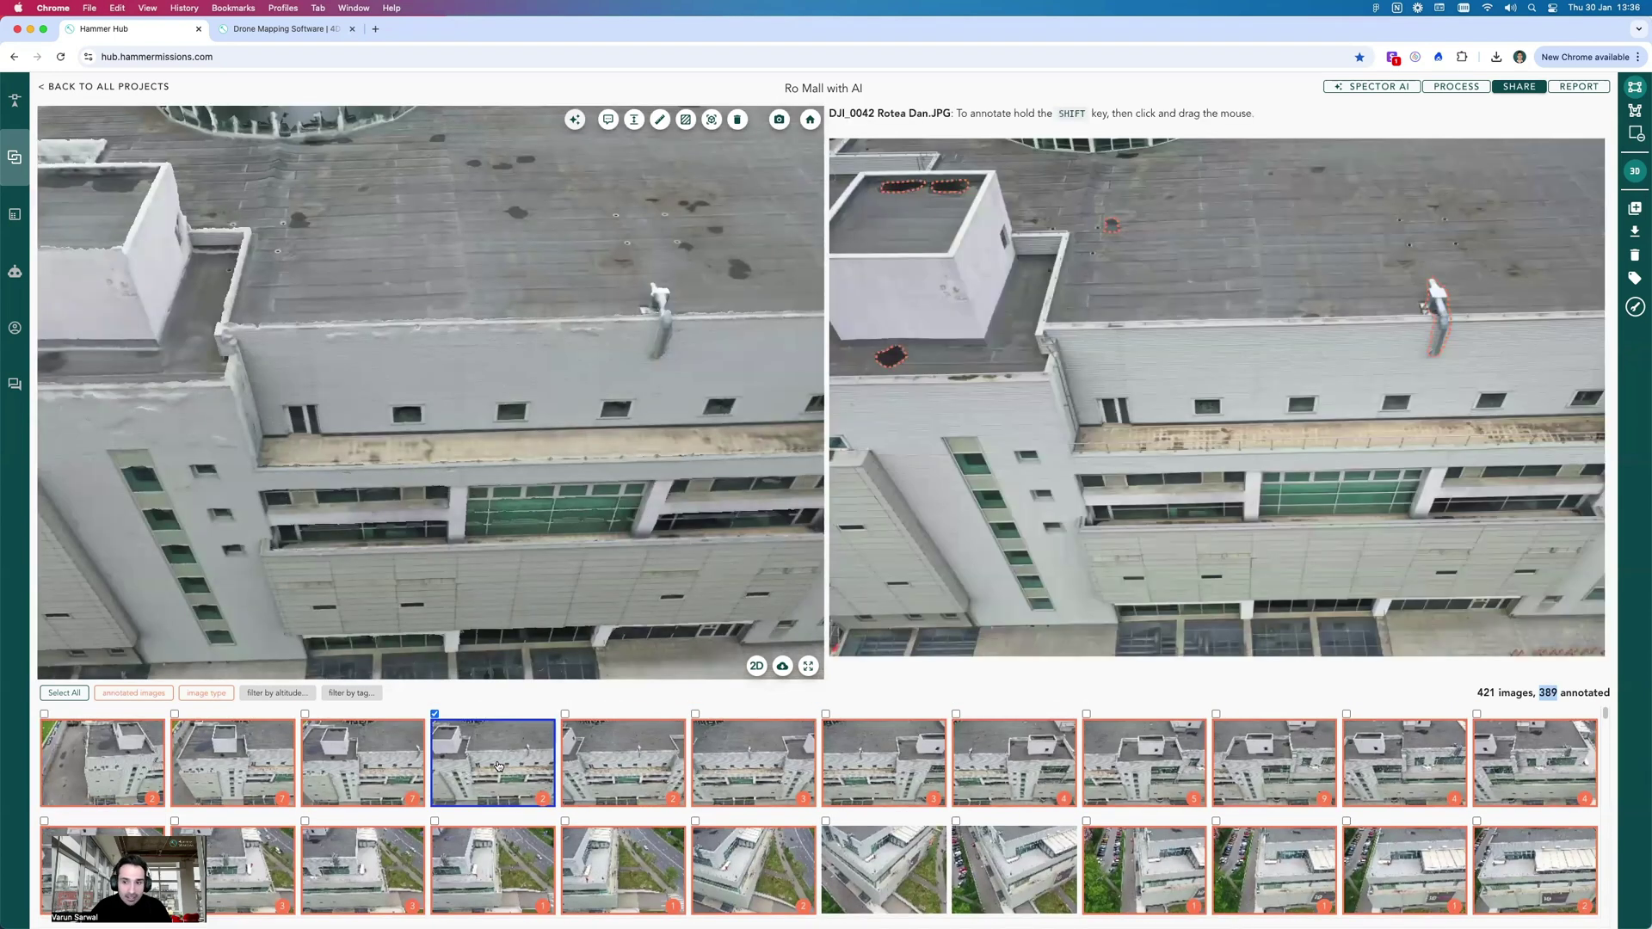
scroll(954, 437, "up", 5)
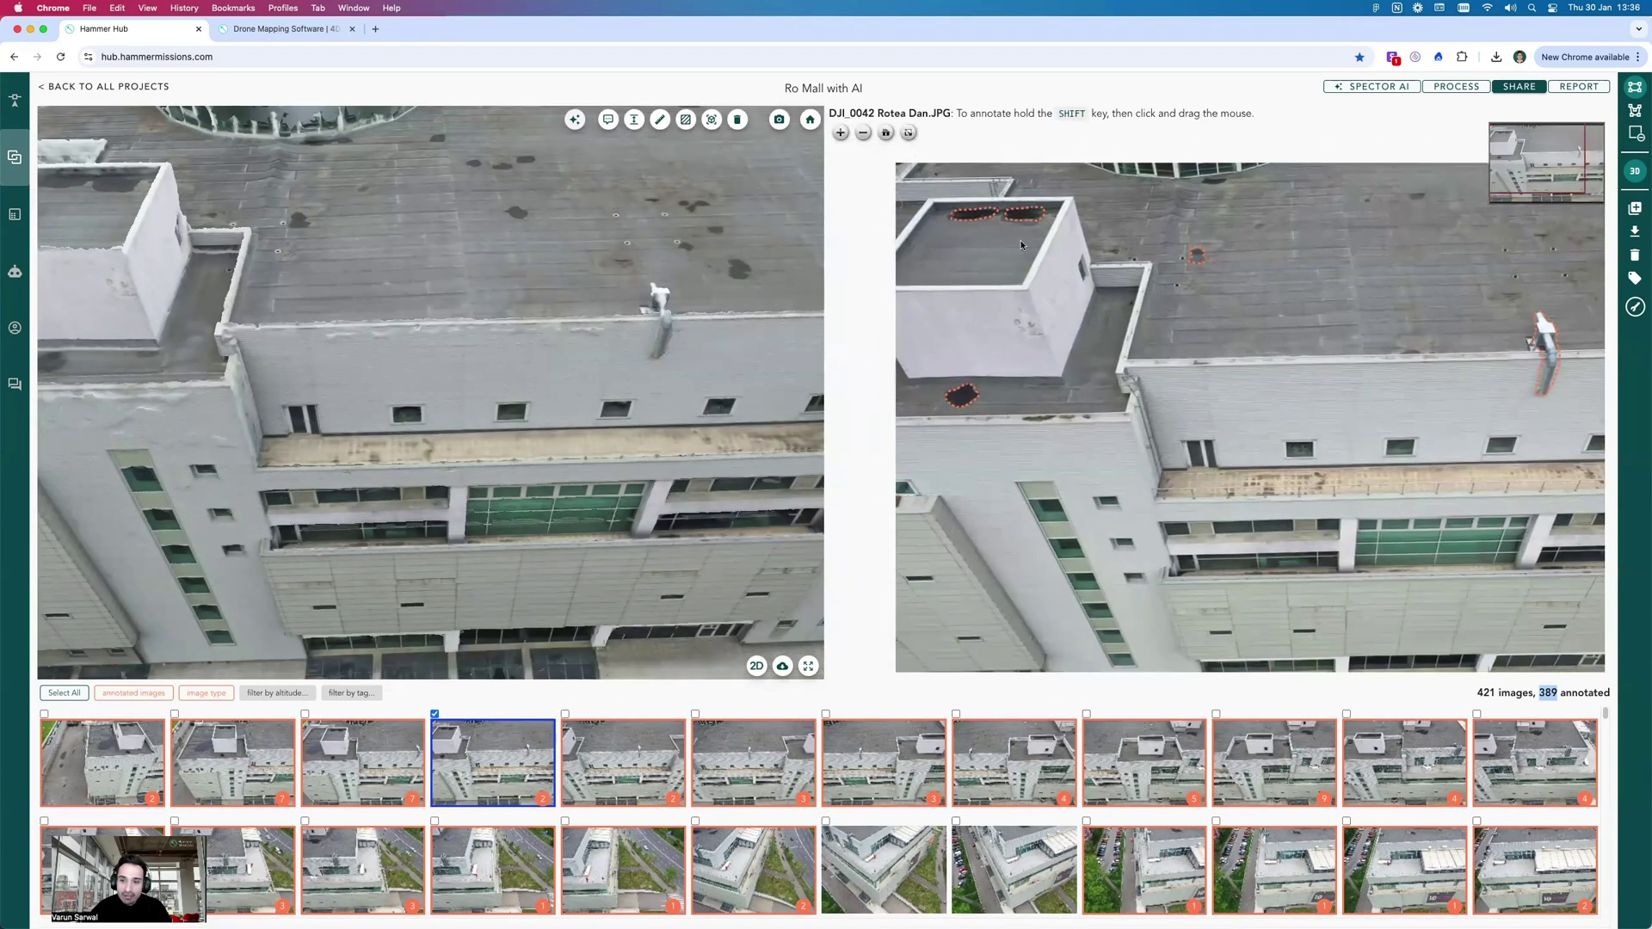
scroll(1119, 269, "up", 2)
scroll(1105, 289, "down", 6)
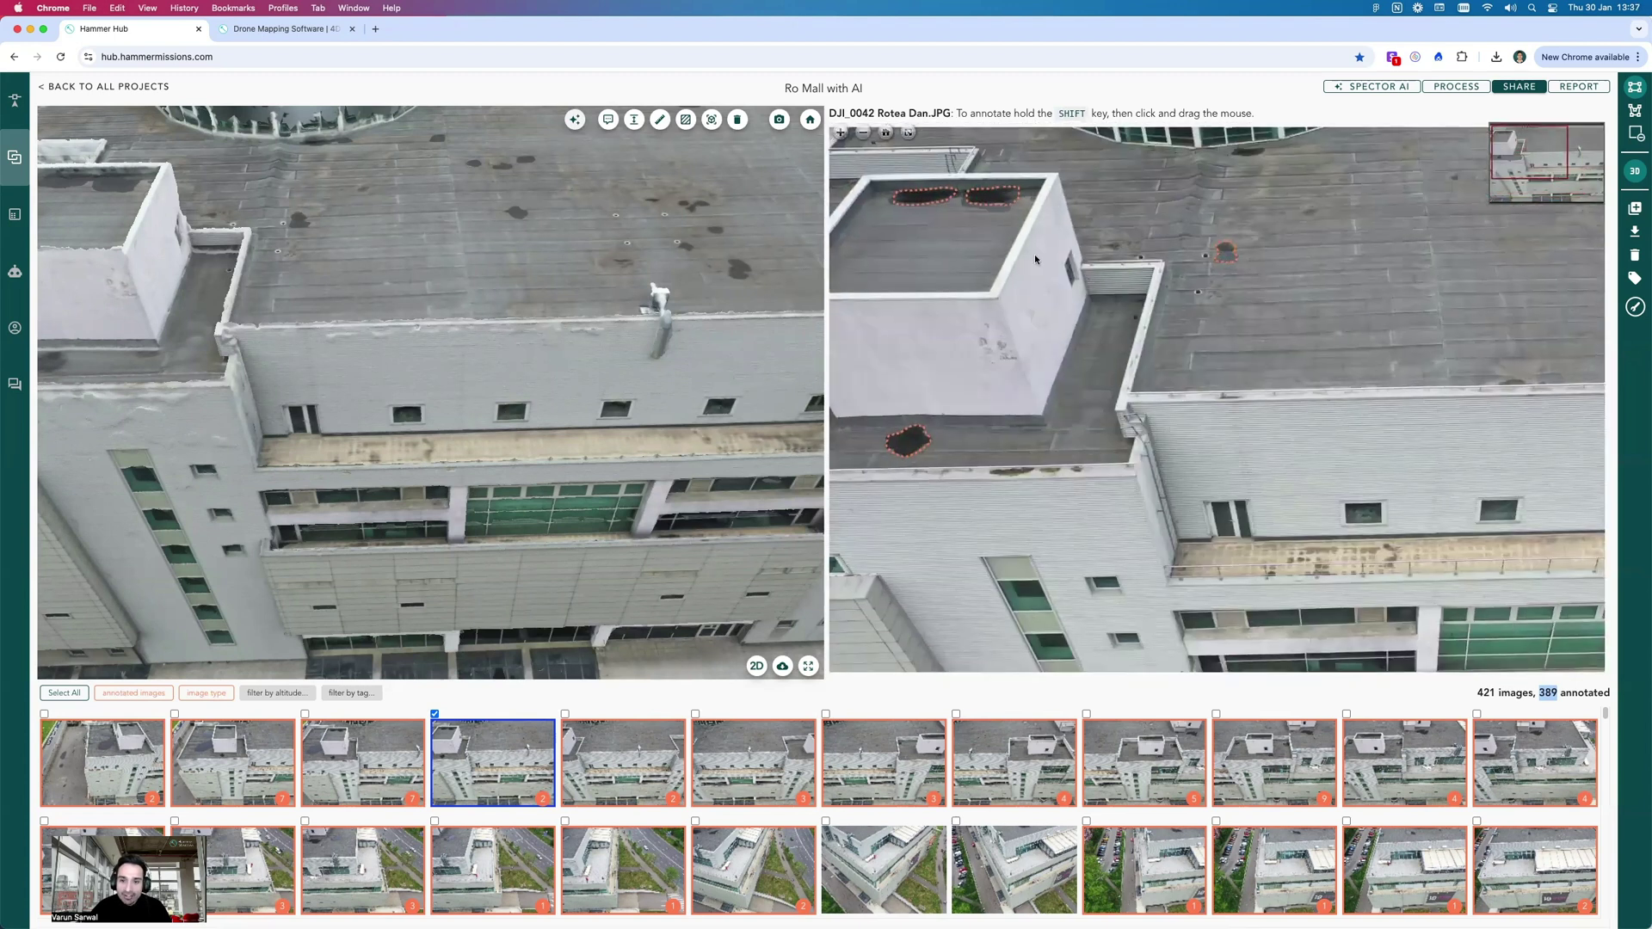
left_click_drag(1034, 254, 1021, 250)
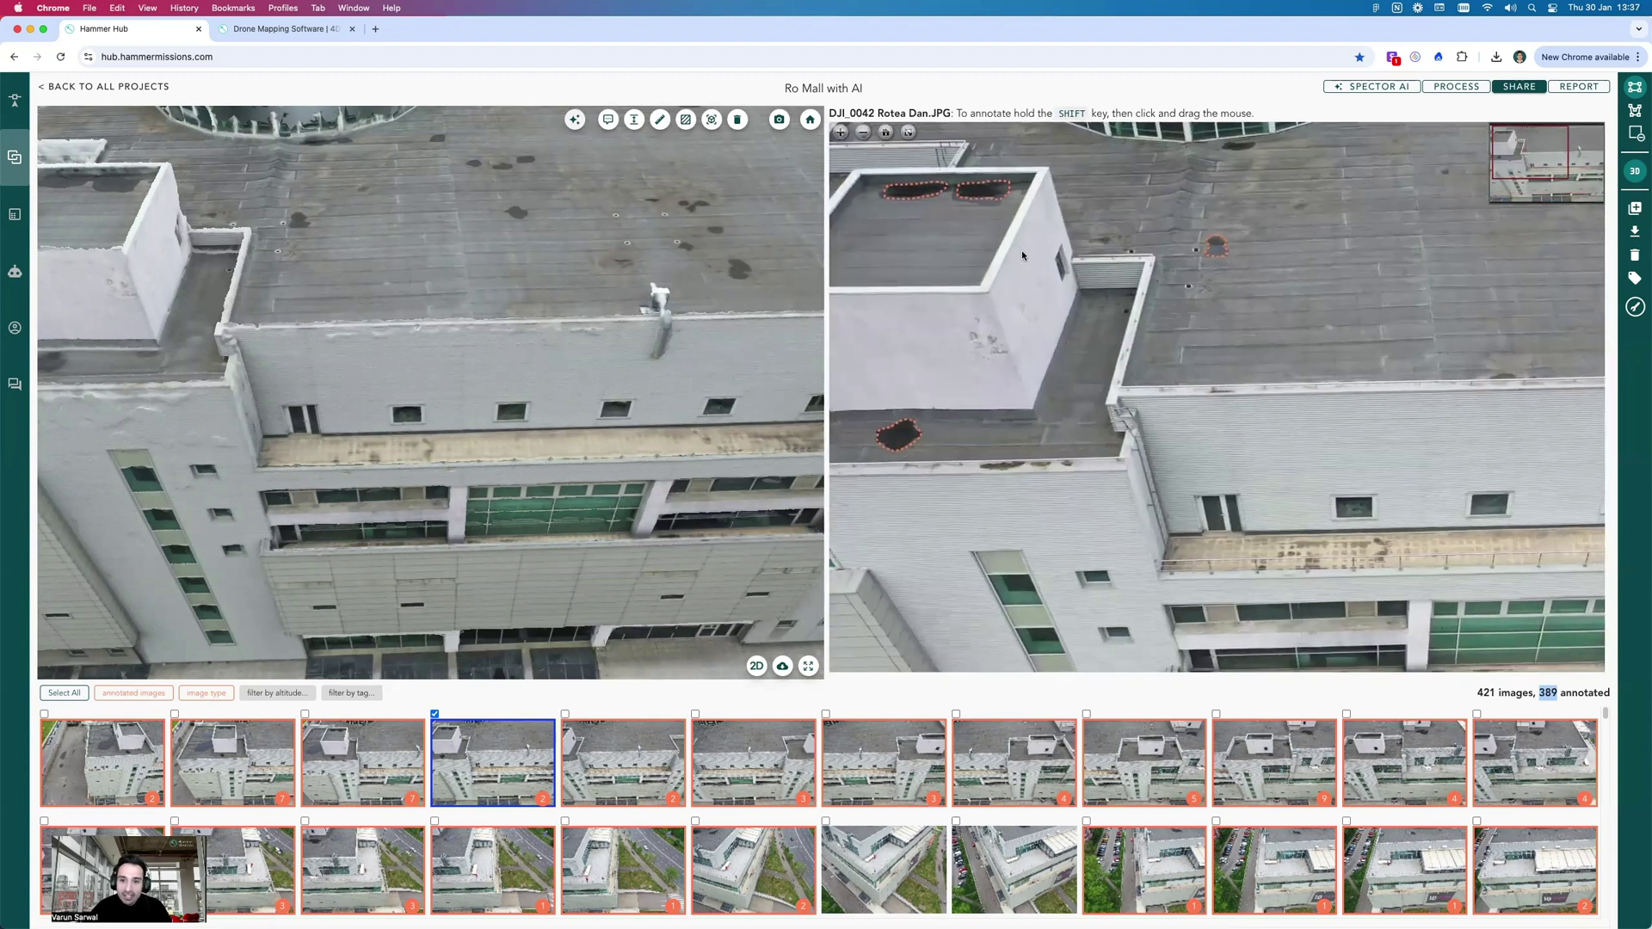
left_click(1212, 250)
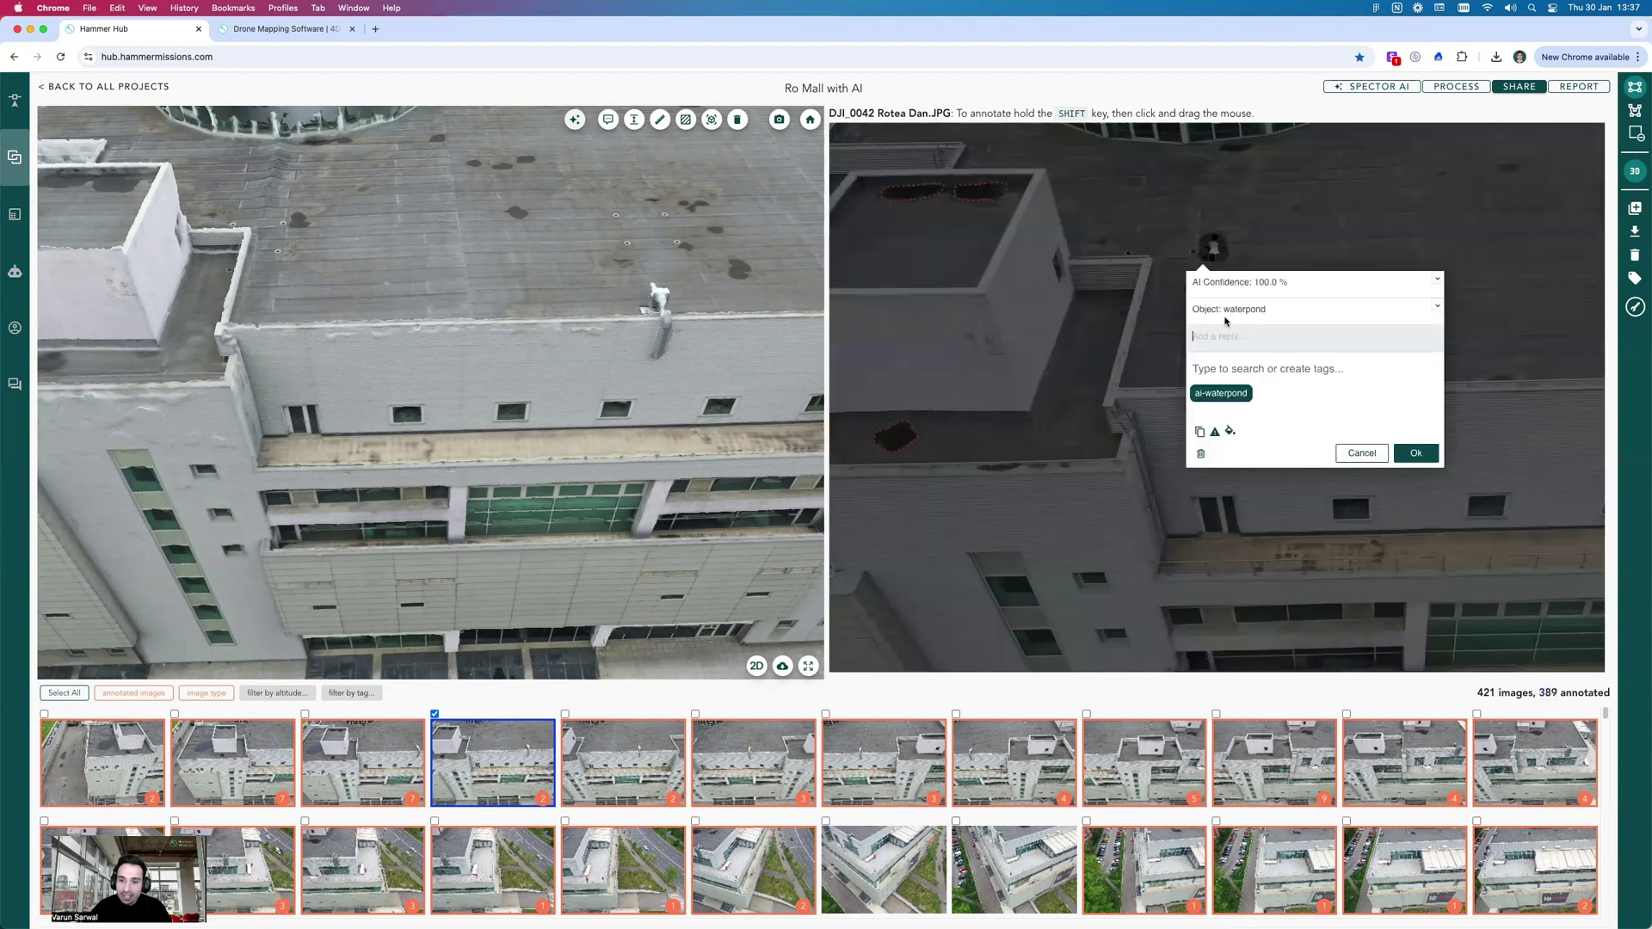
left_click(1354, 455)
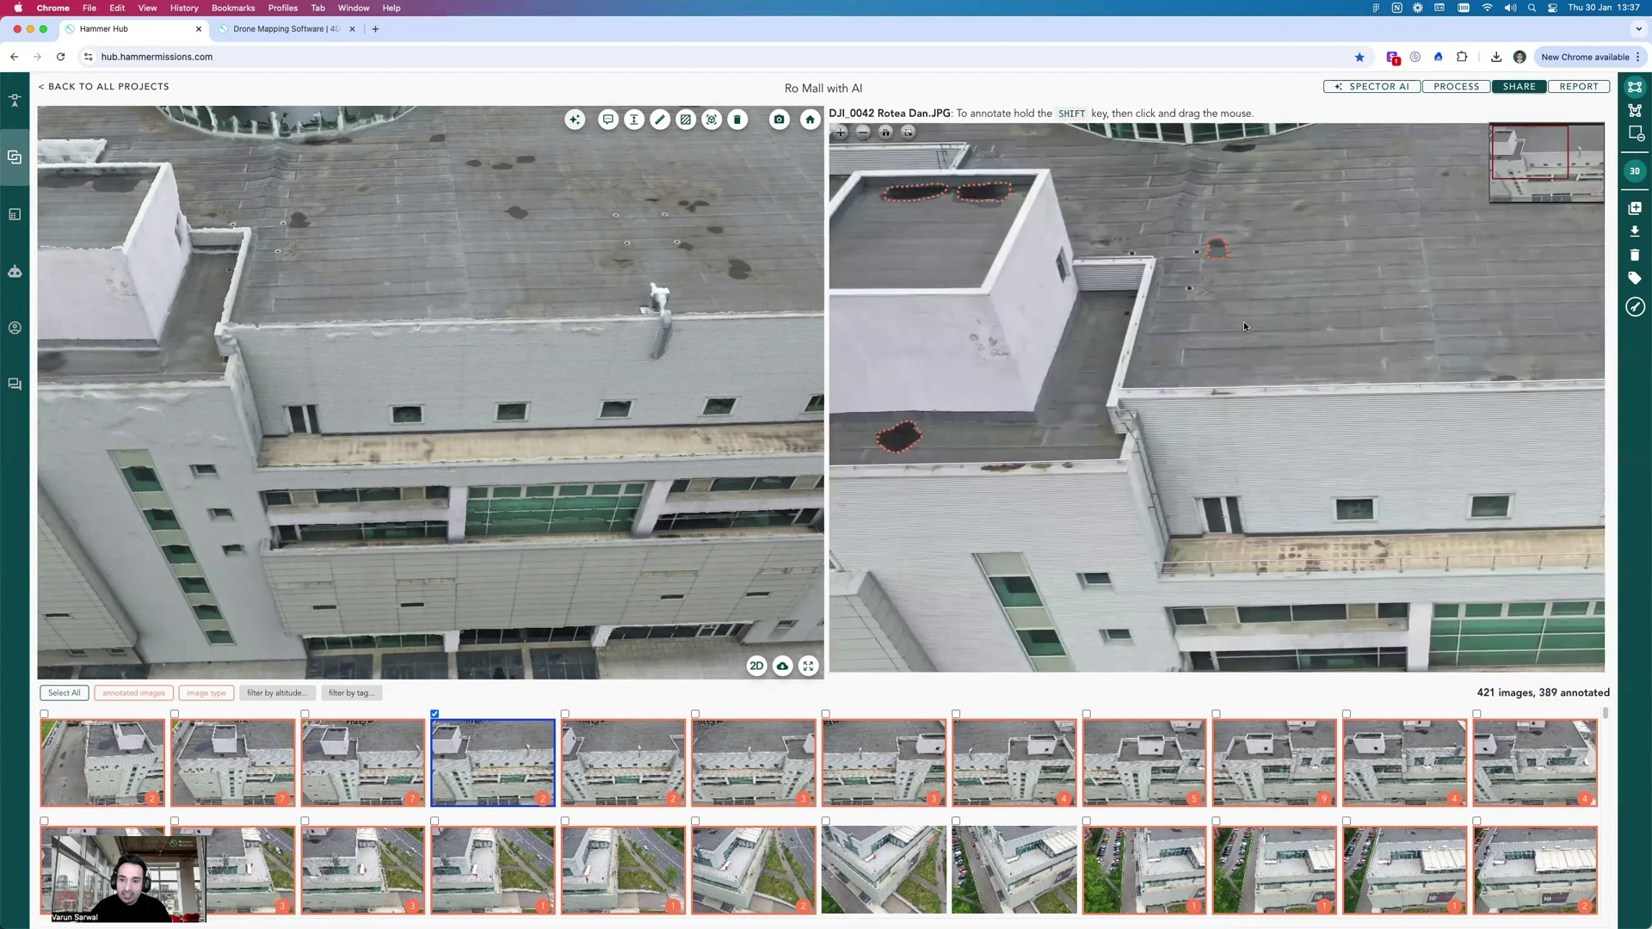
- Inspect the annotations of the two ponds on the white tower's roof and the pond at its base
scroll(978, 185, "up", 2)
left_click(968, 205)
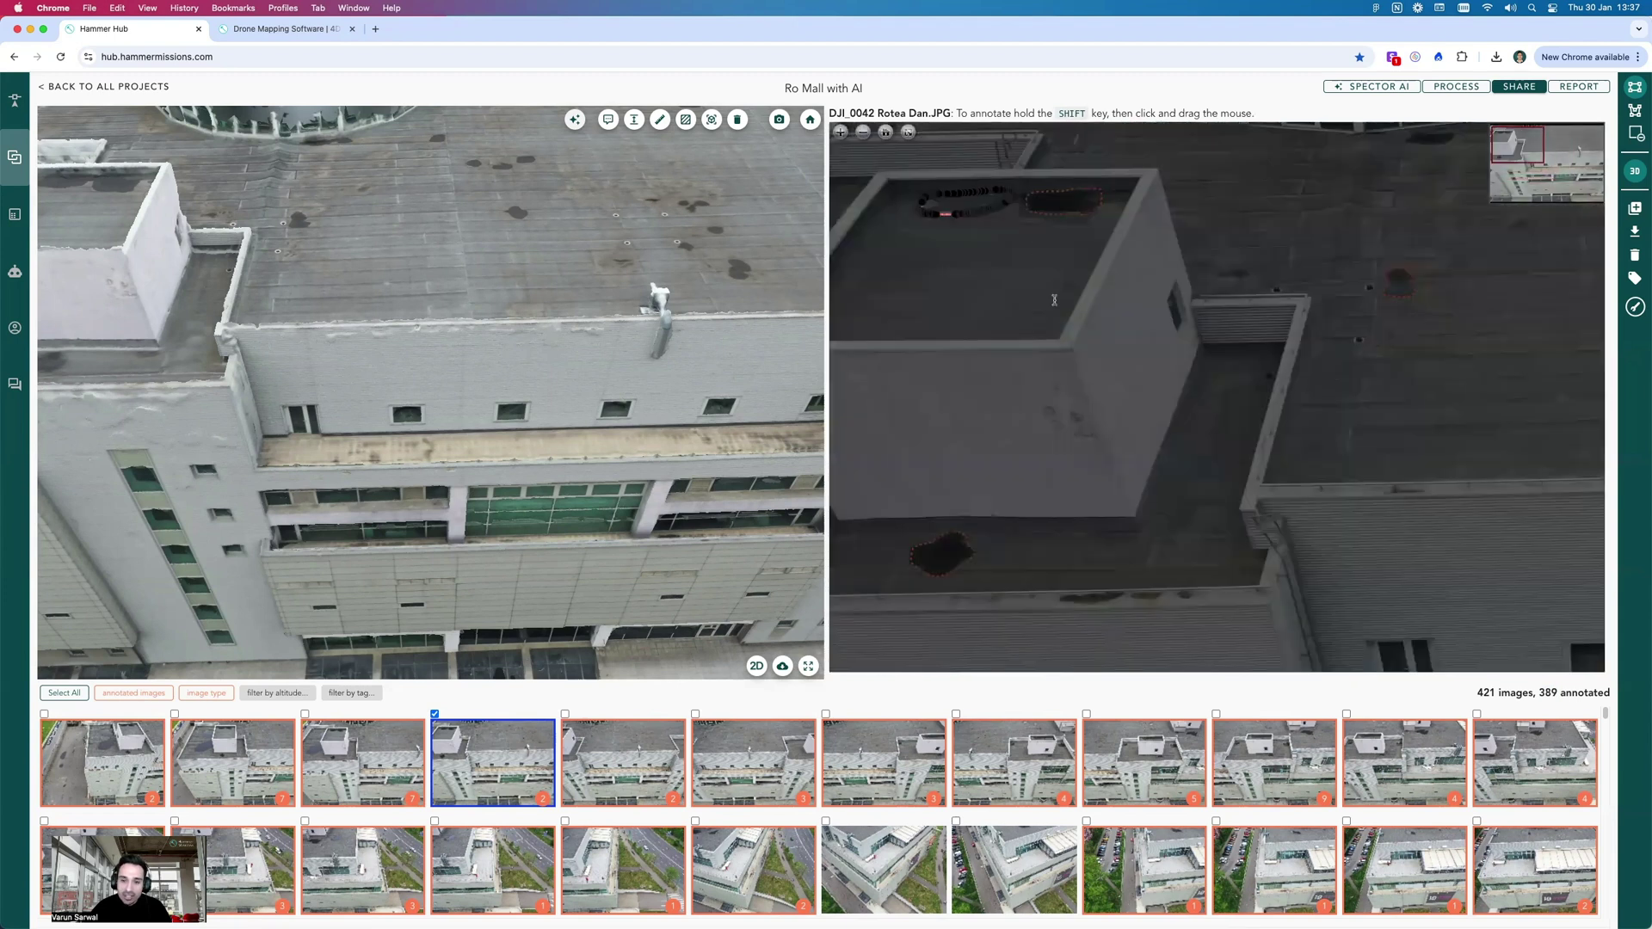
left_click(1074, 200)
left_click(1074, 200)
left_click(1179, 410)
left_click(964, 550)
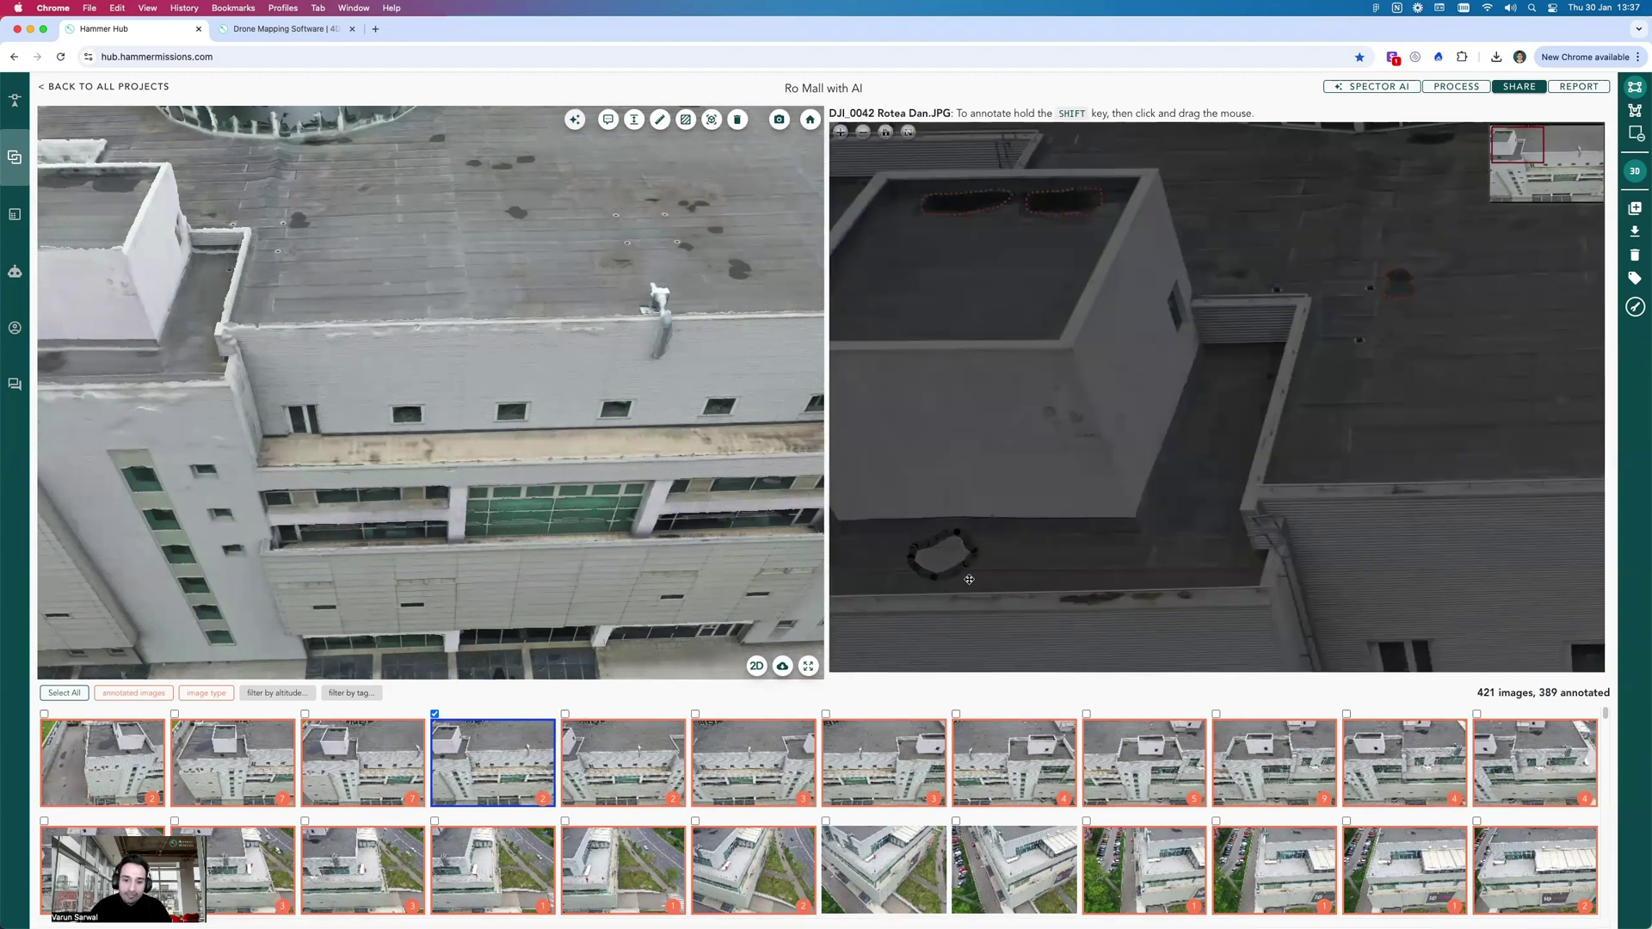
left_click(1065, 769)
- Compare the detected ponds in the photo and check the AI details of the right-hand pond on the tower roof
scroll(1118, 322, "down", 3)
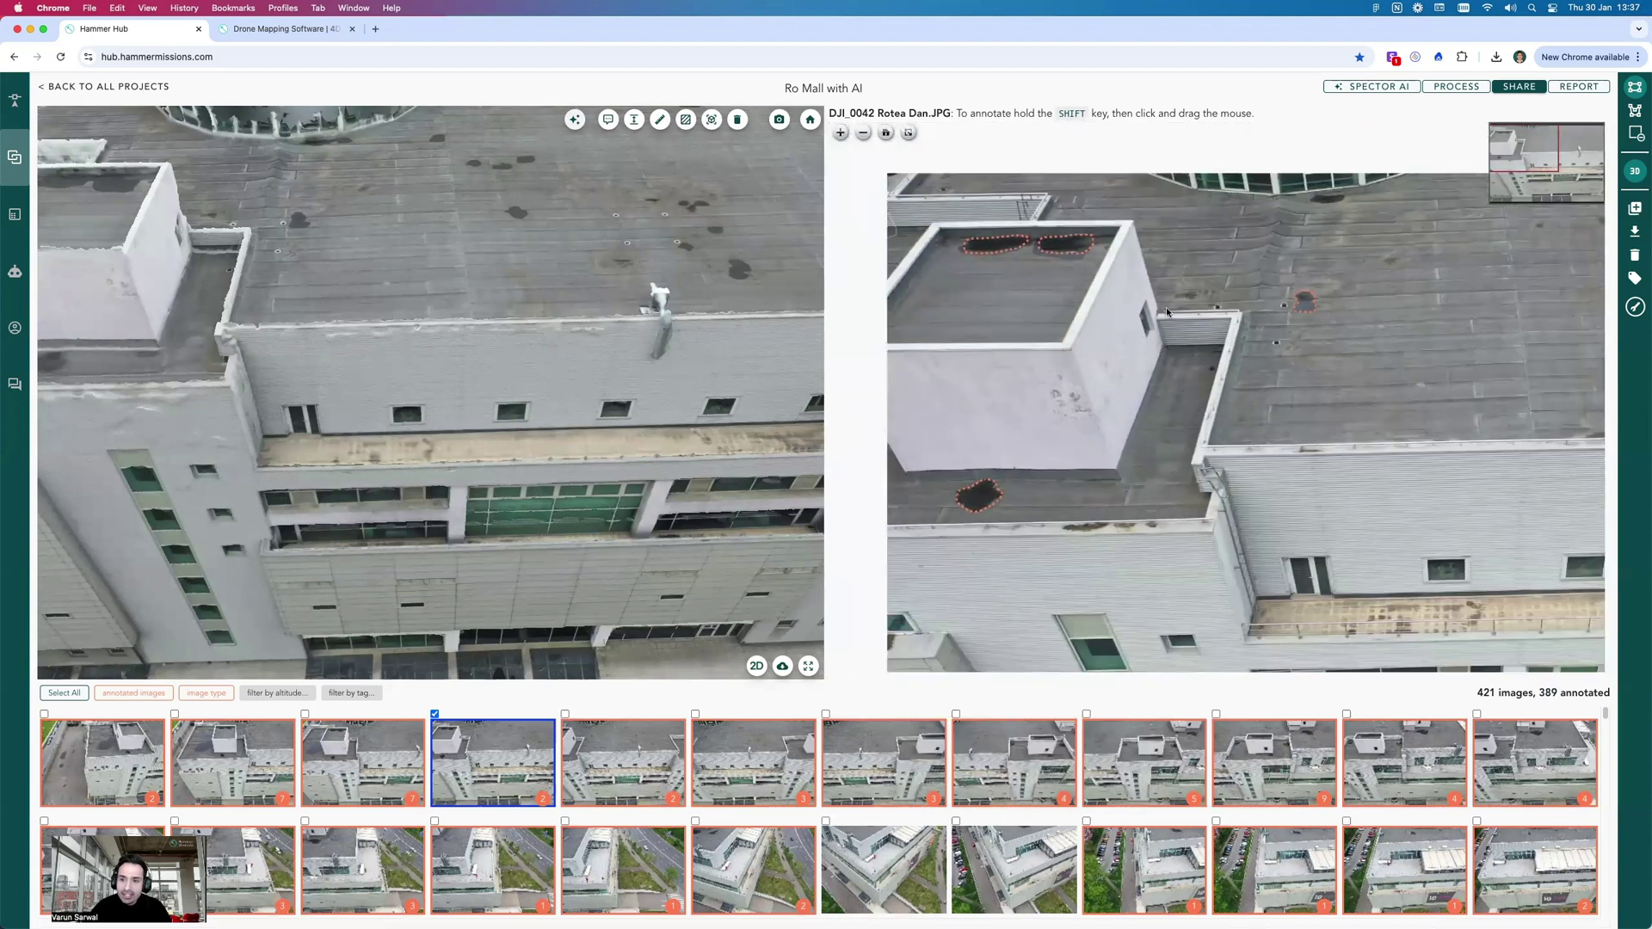
scroll(1299, 310, "up", 5)
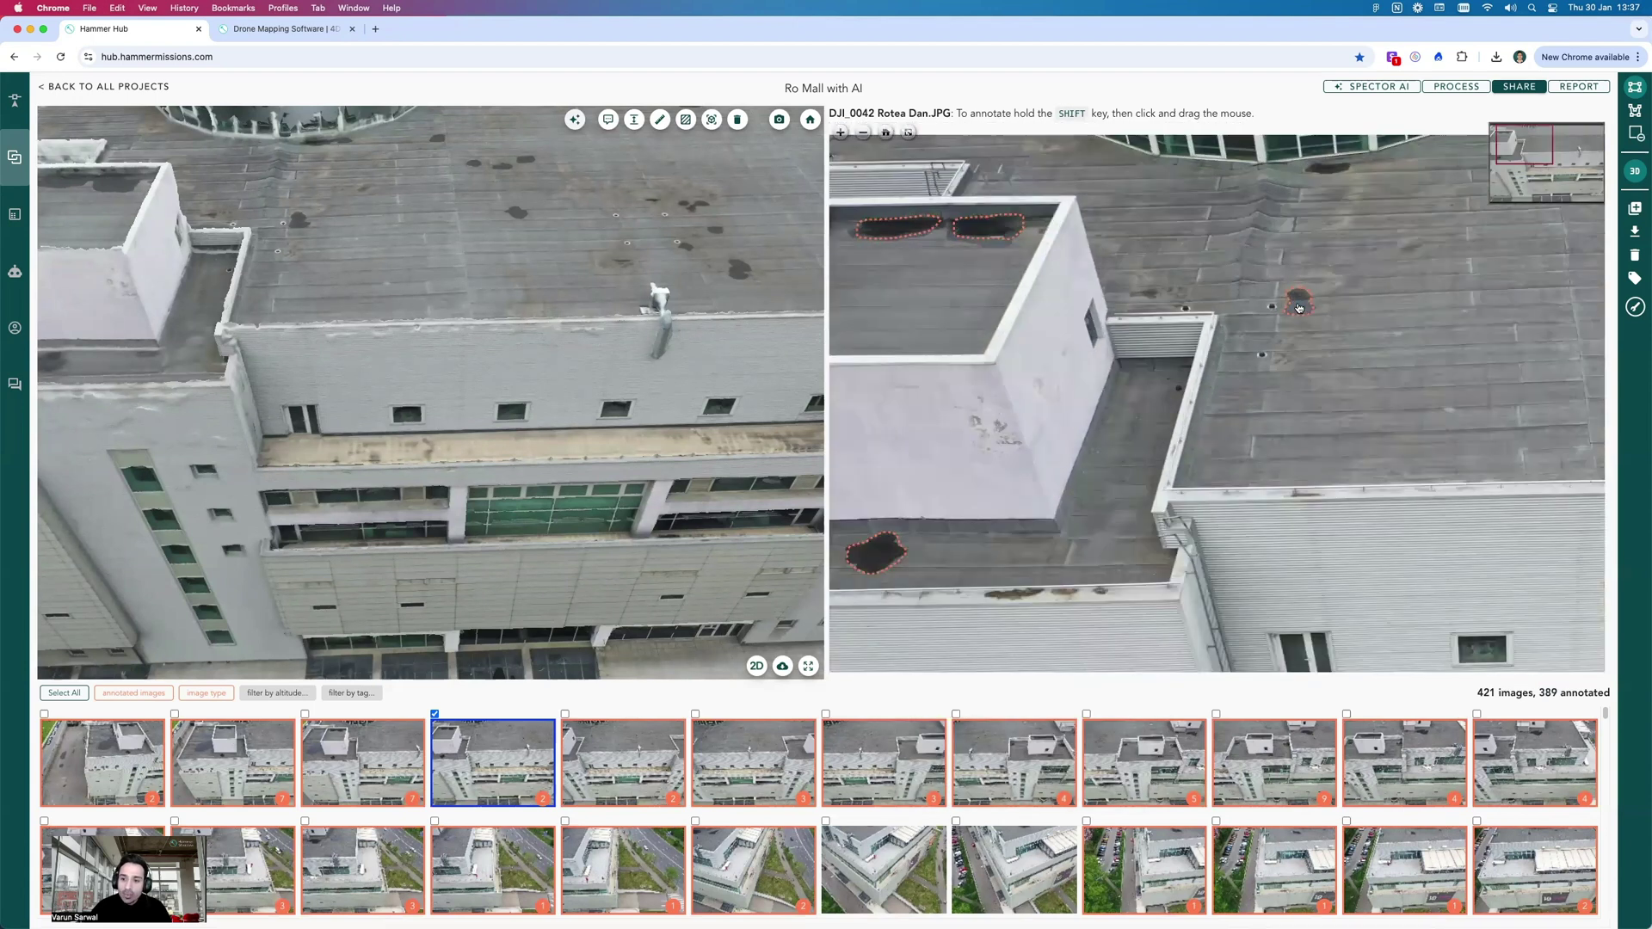
scroll(1297, 308, "down", 2)
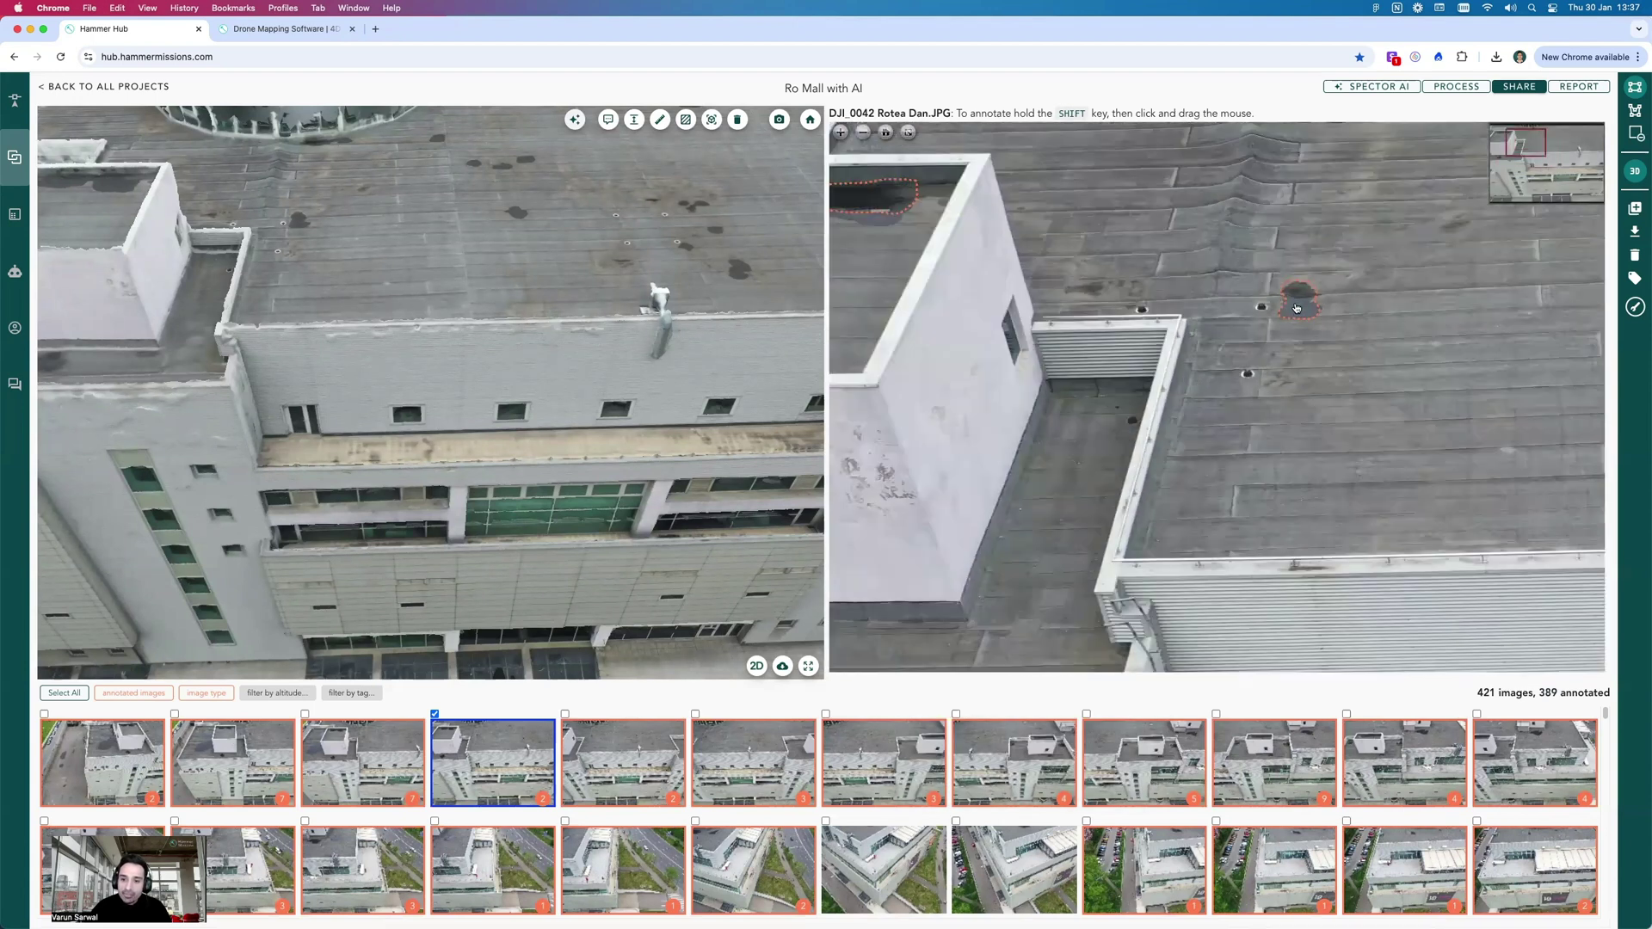
left_click(1074, 249)
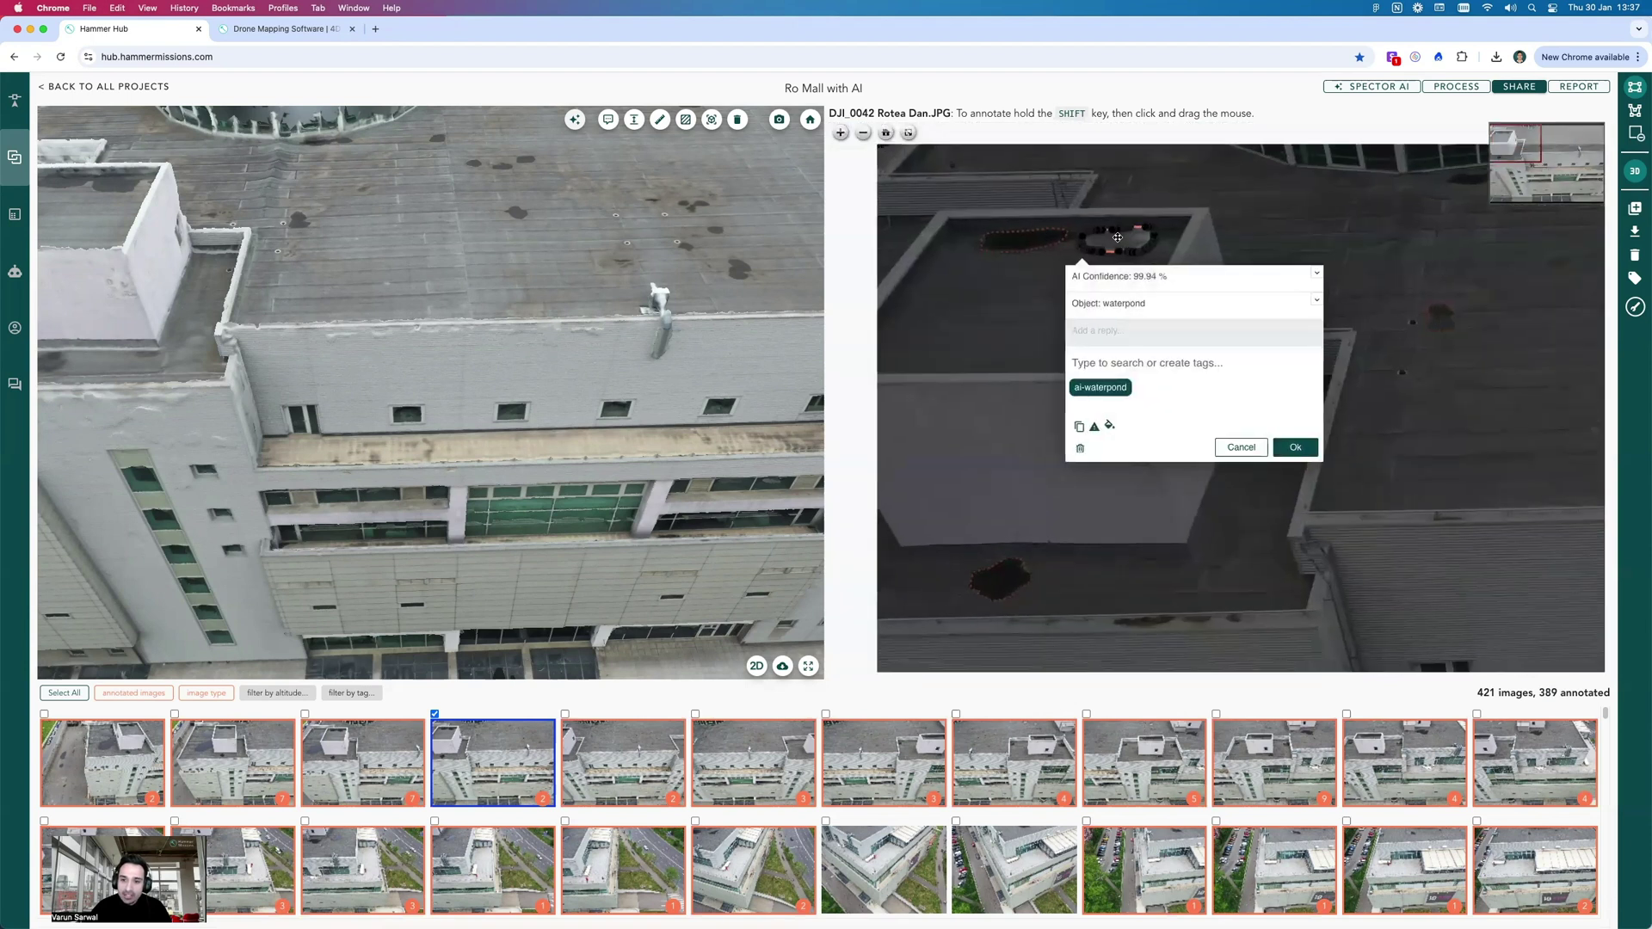
left_click(1224, 453)
left_click_drag(1044, 269, 1072, 227)
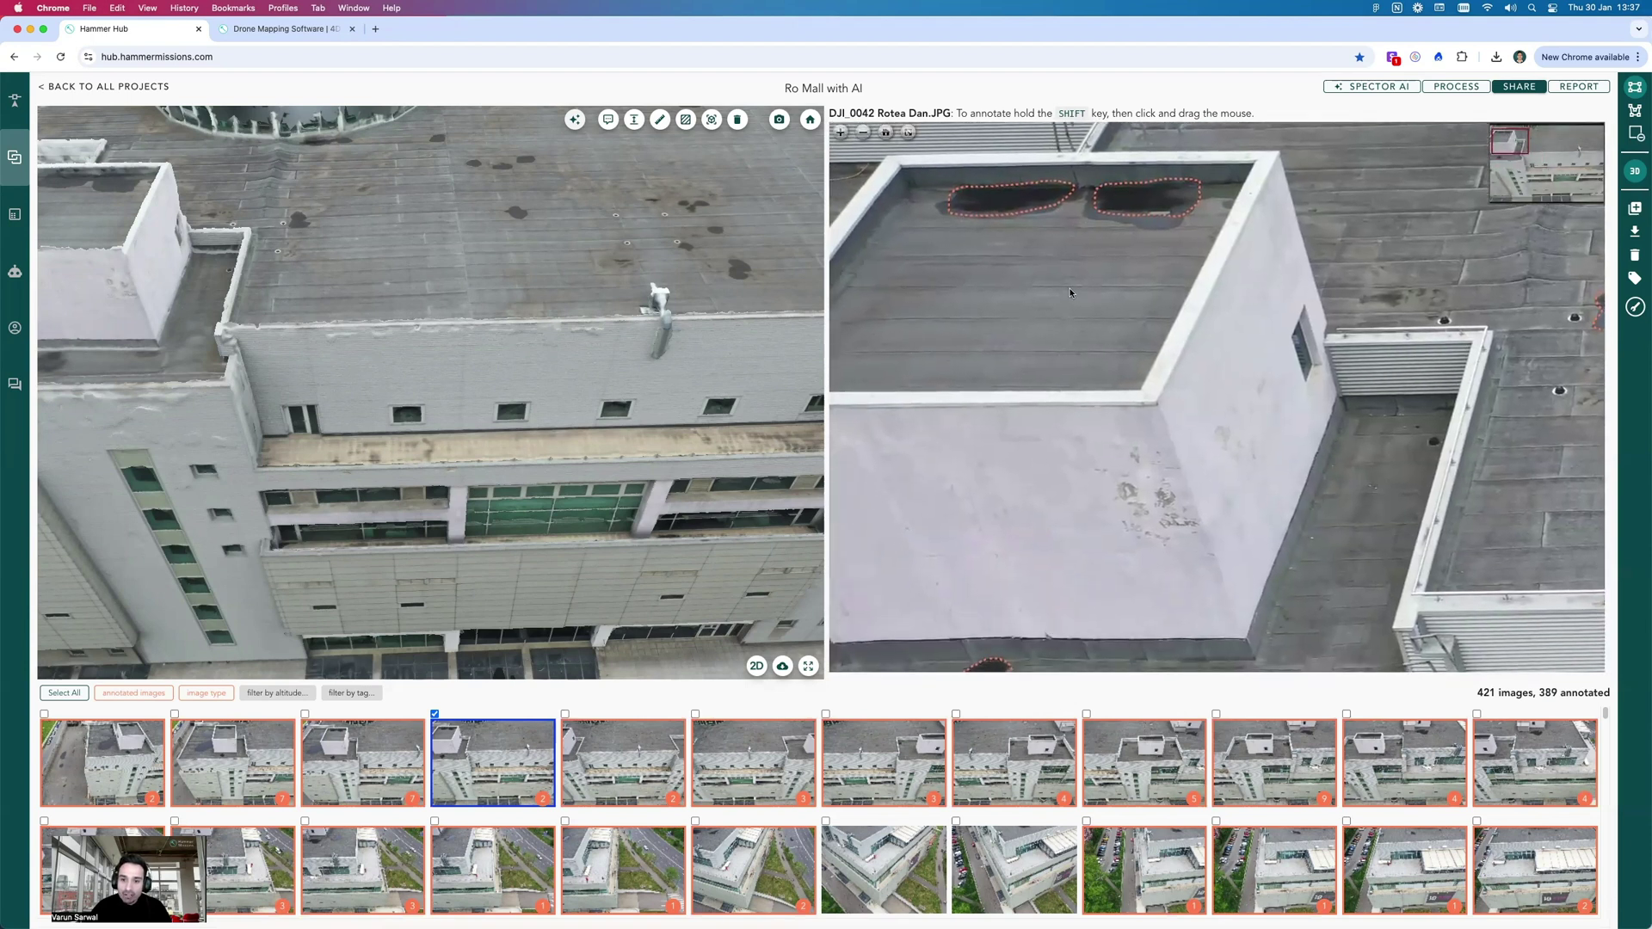
scroll(1071, 292, "down", 2)
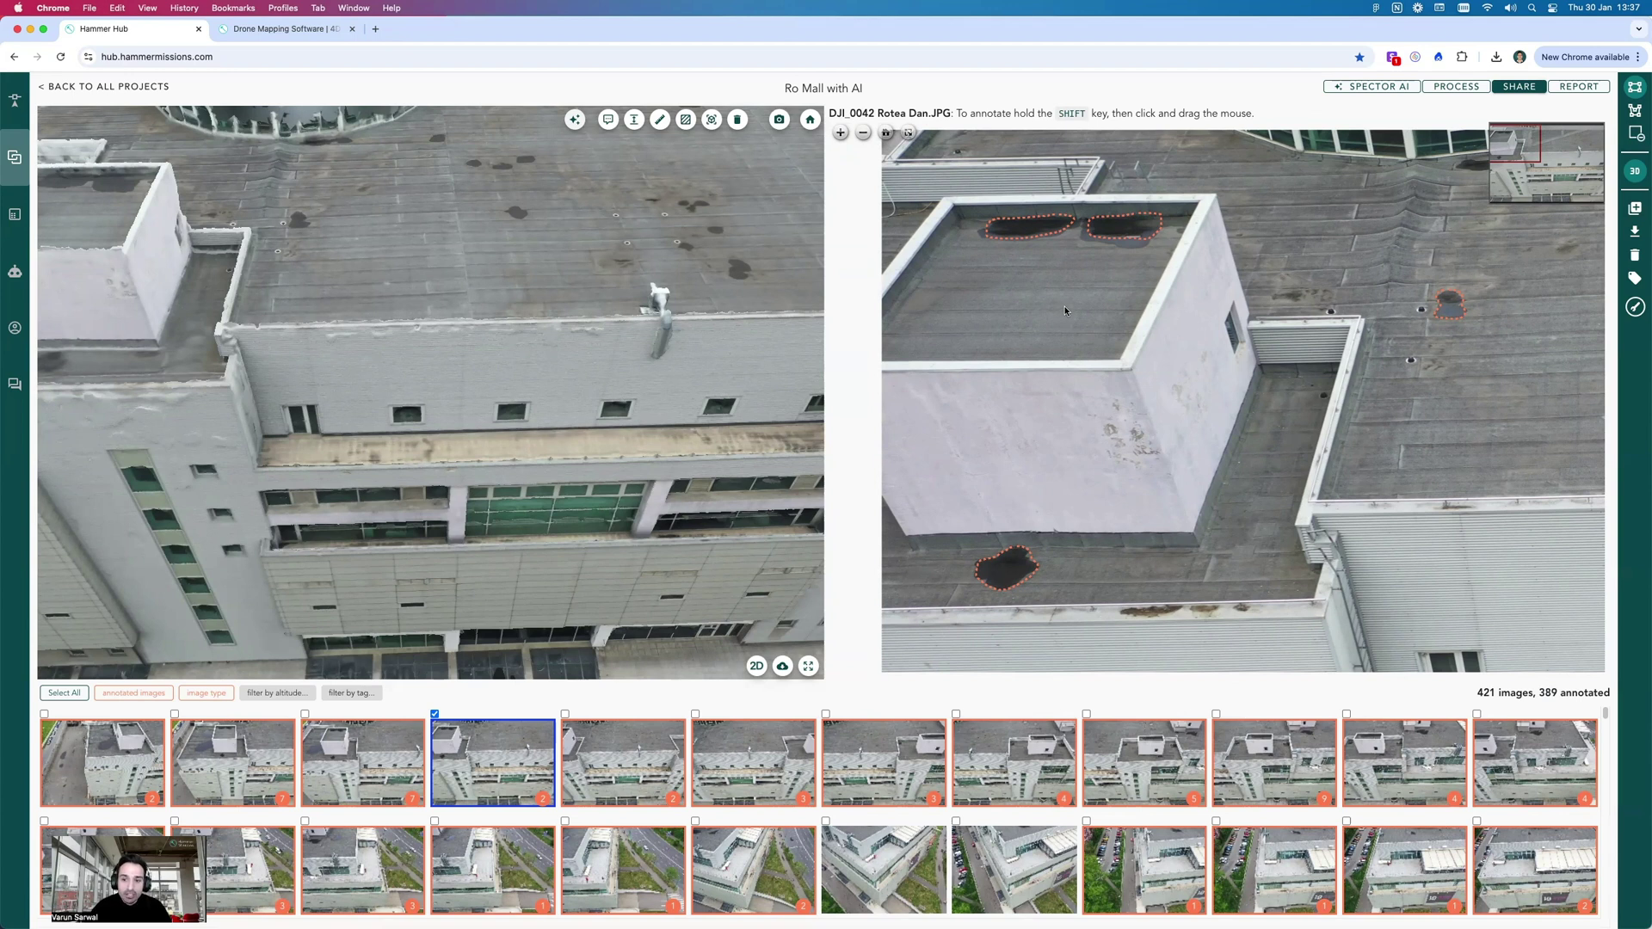
- Draw a five-point polygon around the undetected stained patch on the main roof beside the tower and tag it waterpond
left_click(1634, 109)
scroll(1289, 275, "up", 3)
left_click(1261, 276, "shift")
left_click(1345, 274, "shift")
left_click(1345, 313, "shift")
left_click(1292, 312, "shift")
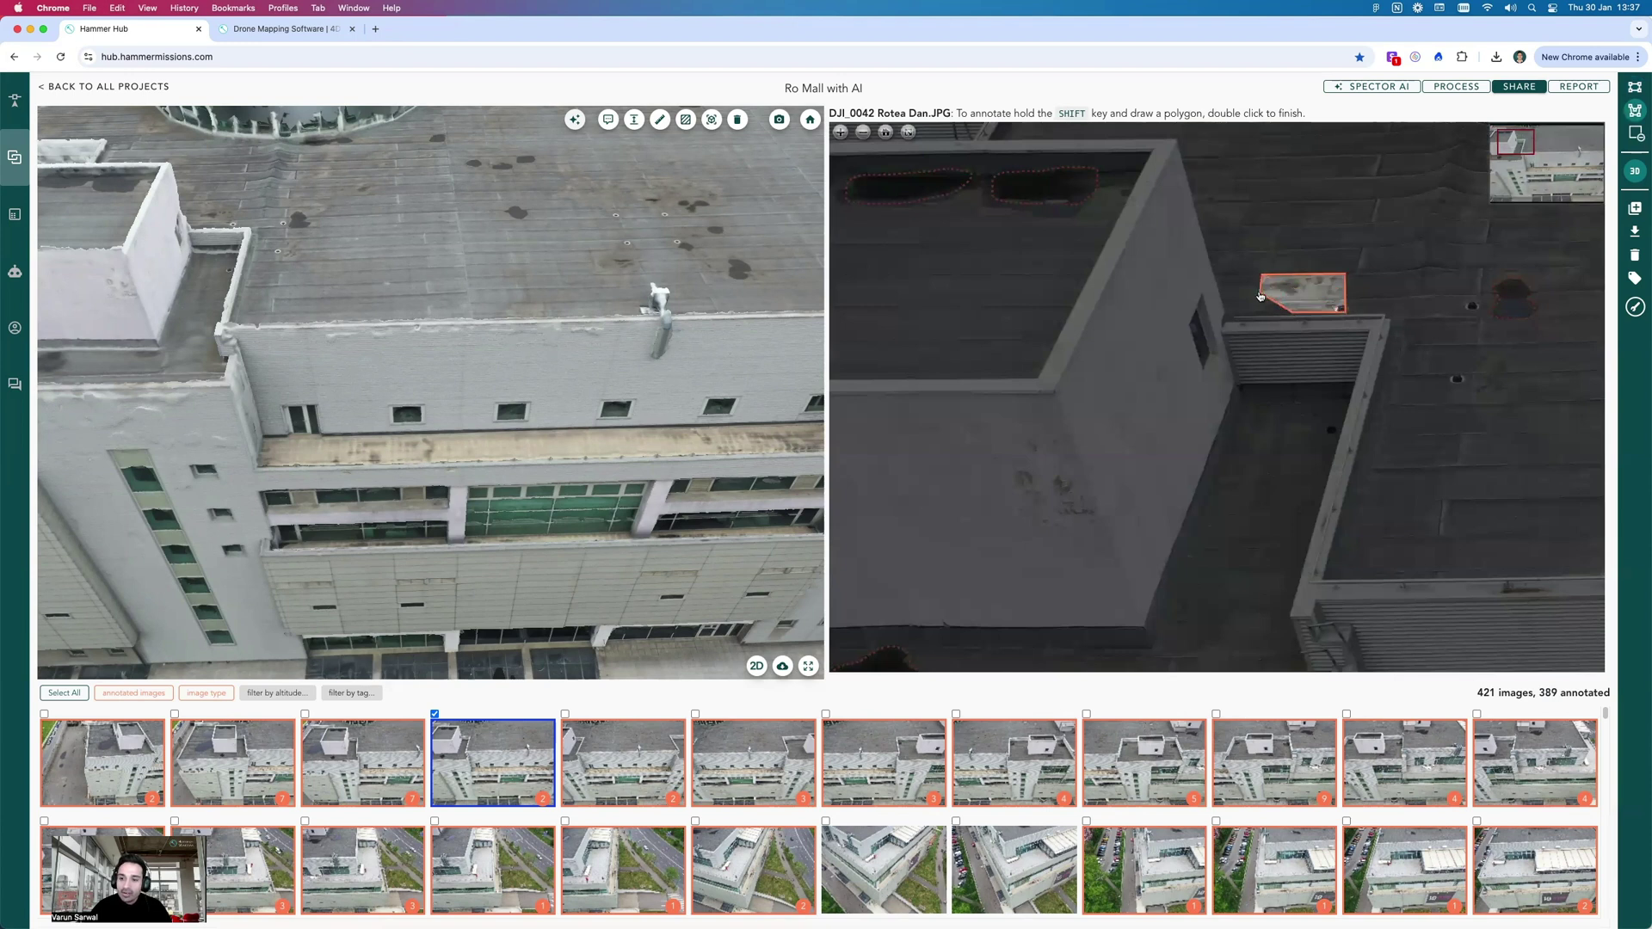
double_click(1258, 295)
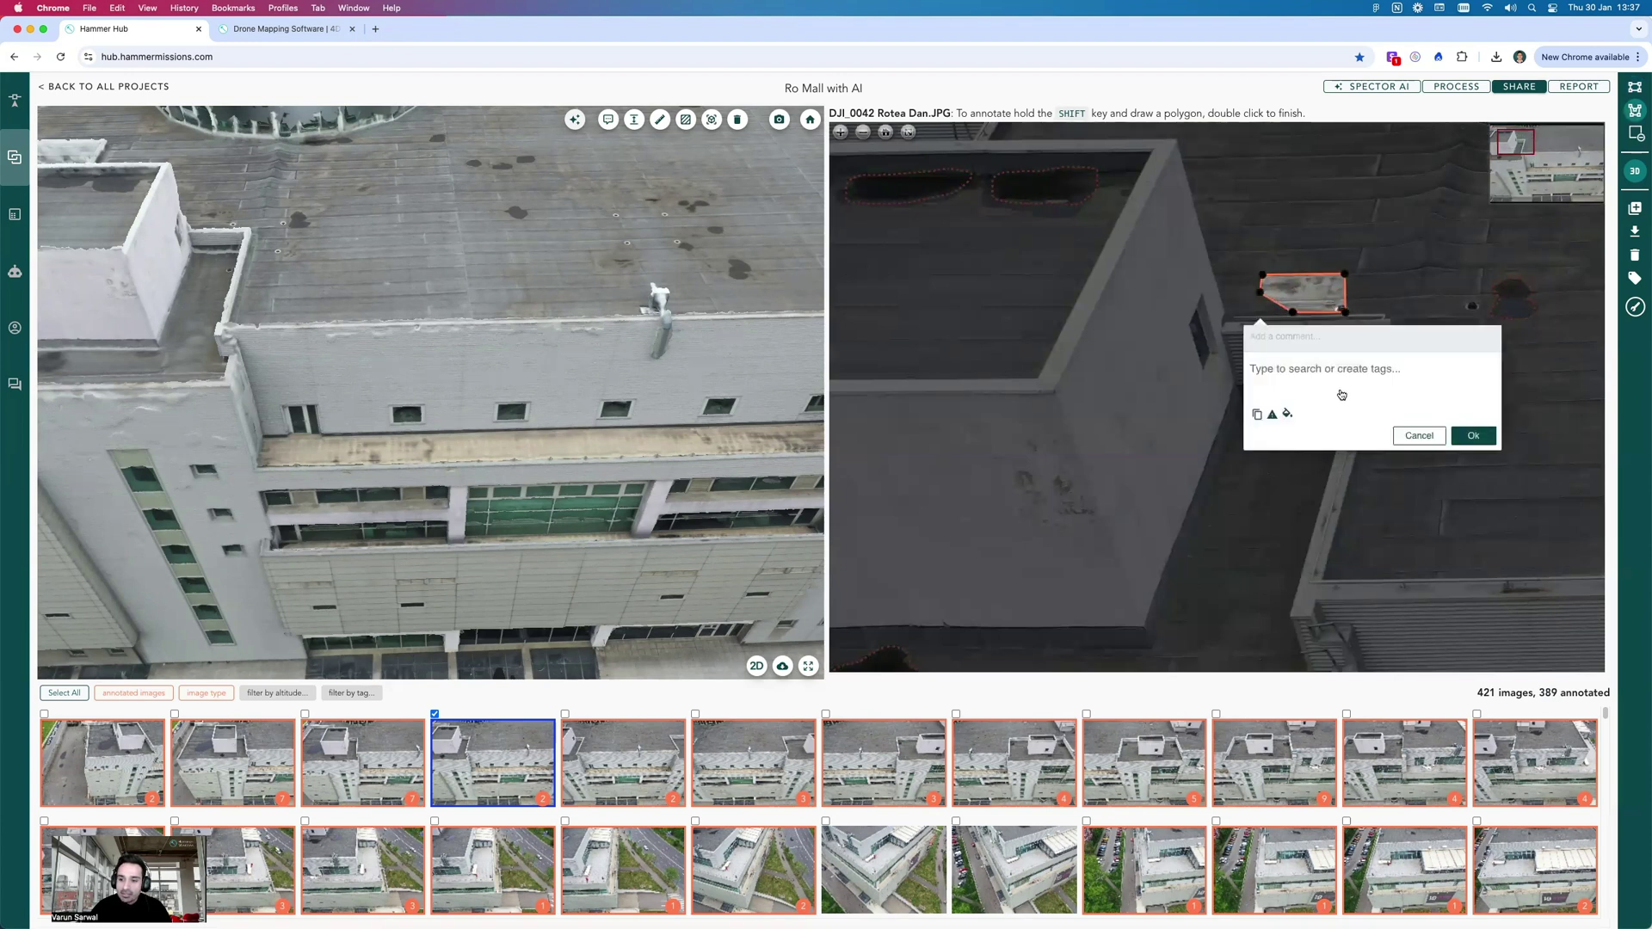
left_click(1469, 469)
scroll(1350, 347, "down", 1)
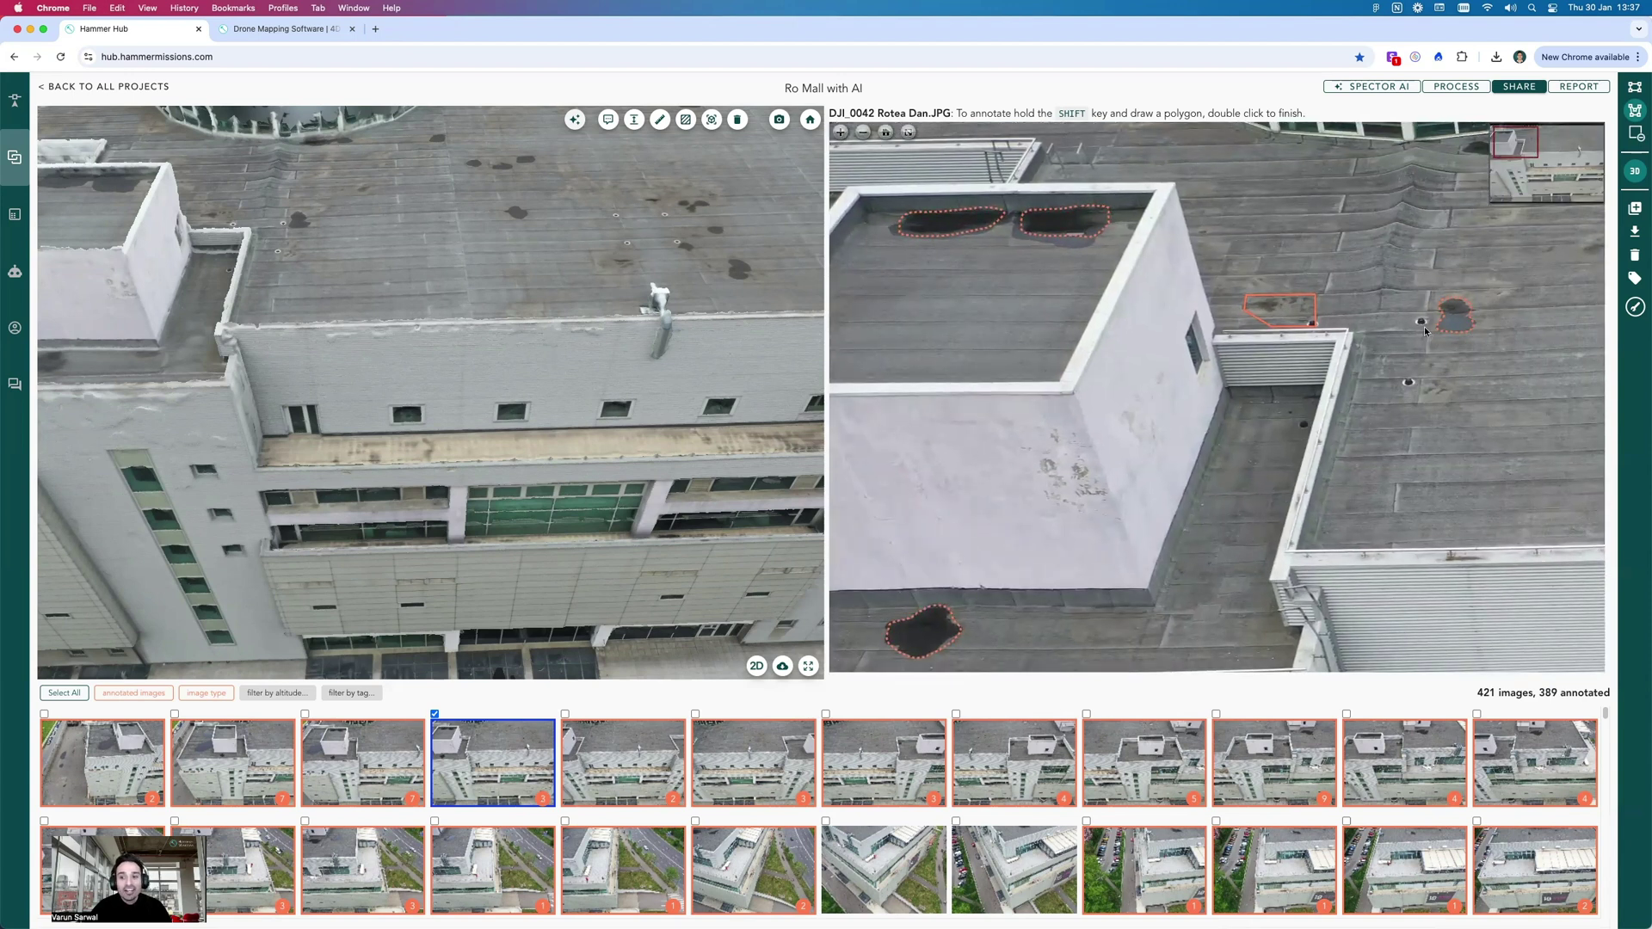
- Delete the manually drawn waterpond polygon beside the tower
left_click(1297, 310)
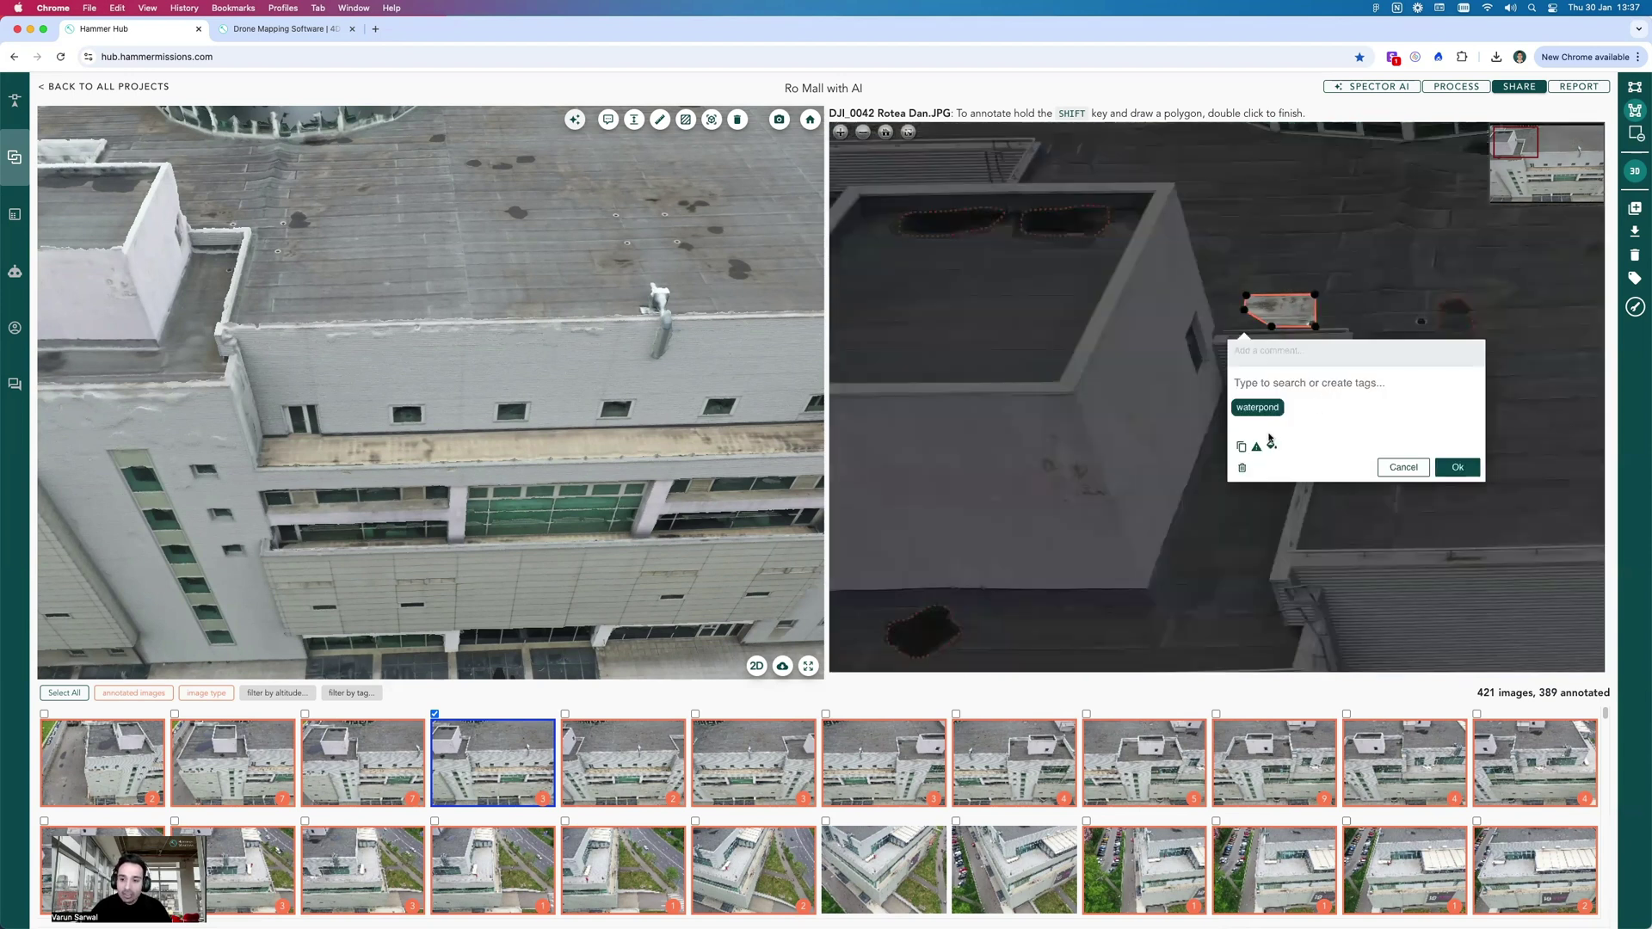
left_click(1242, 468)
scroll(1244, 365, "down", 3)
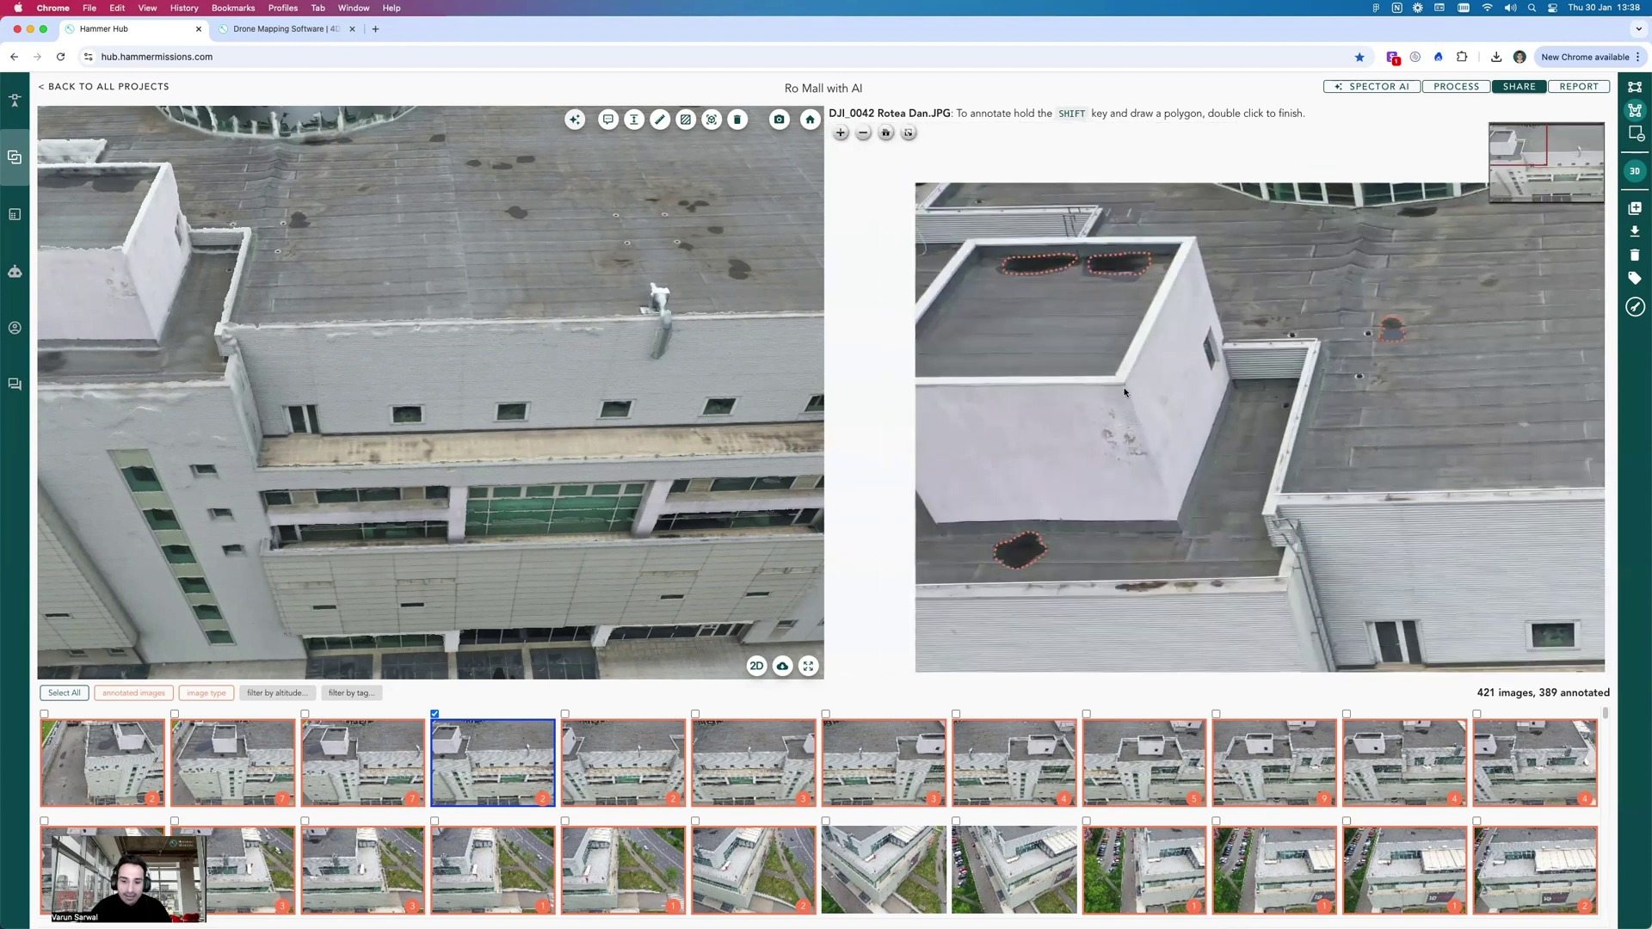
scroll(1052, 347, "up", 2)
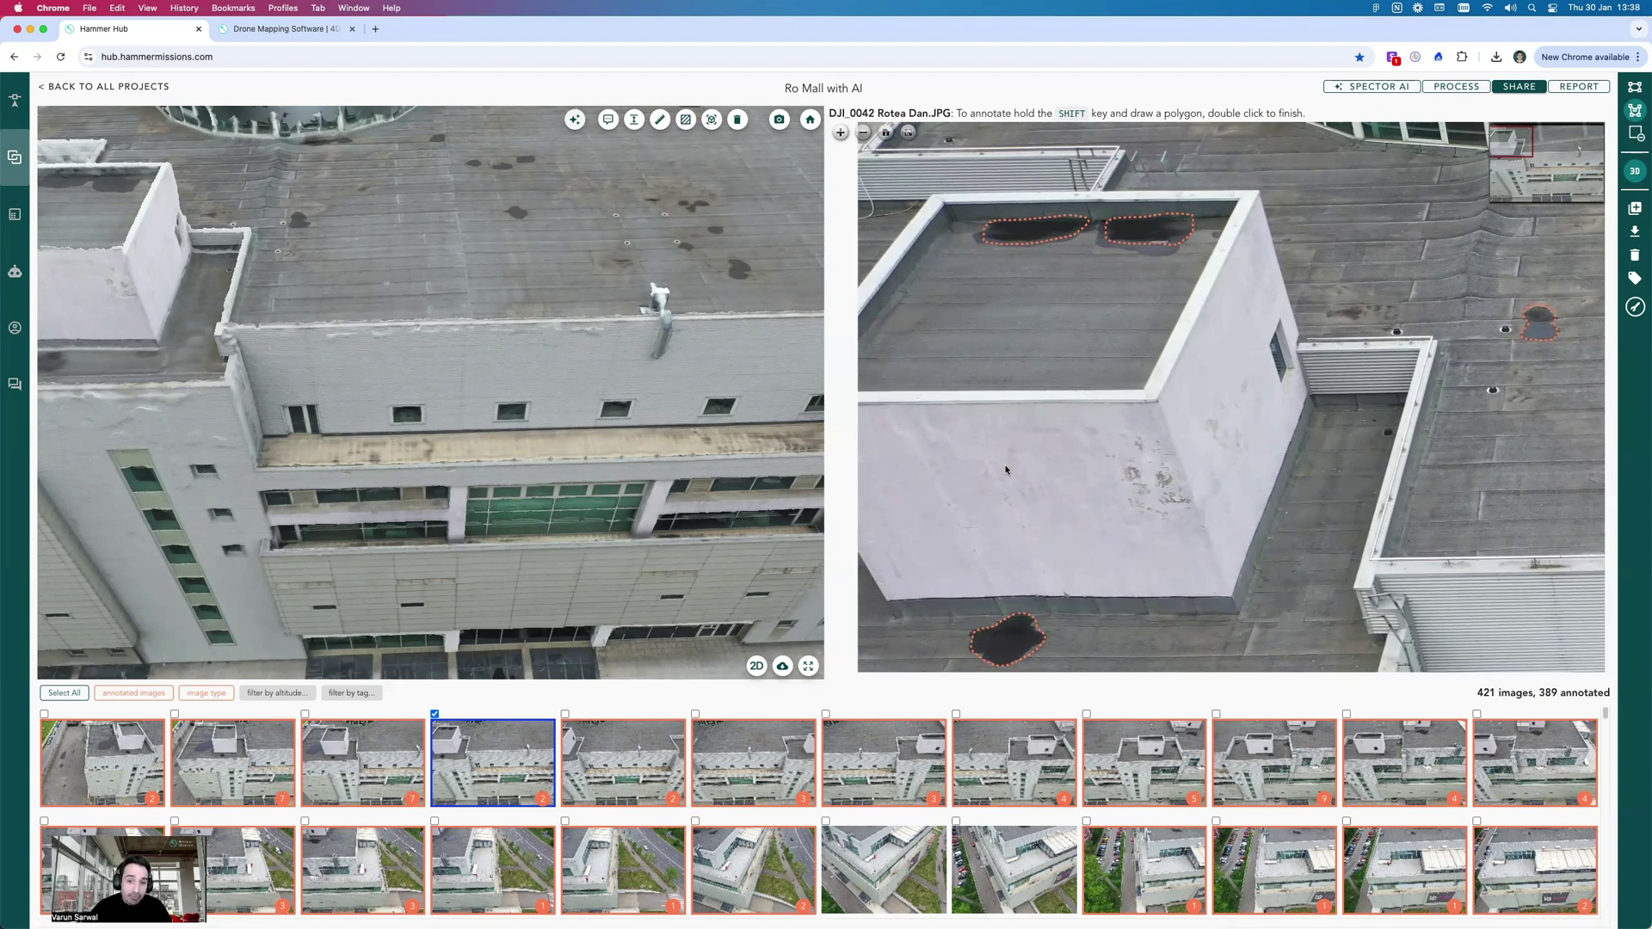
- Open photo DJI_0043 and examine the outlines of its two detected ponds on the main roof
left_click(654, 760)
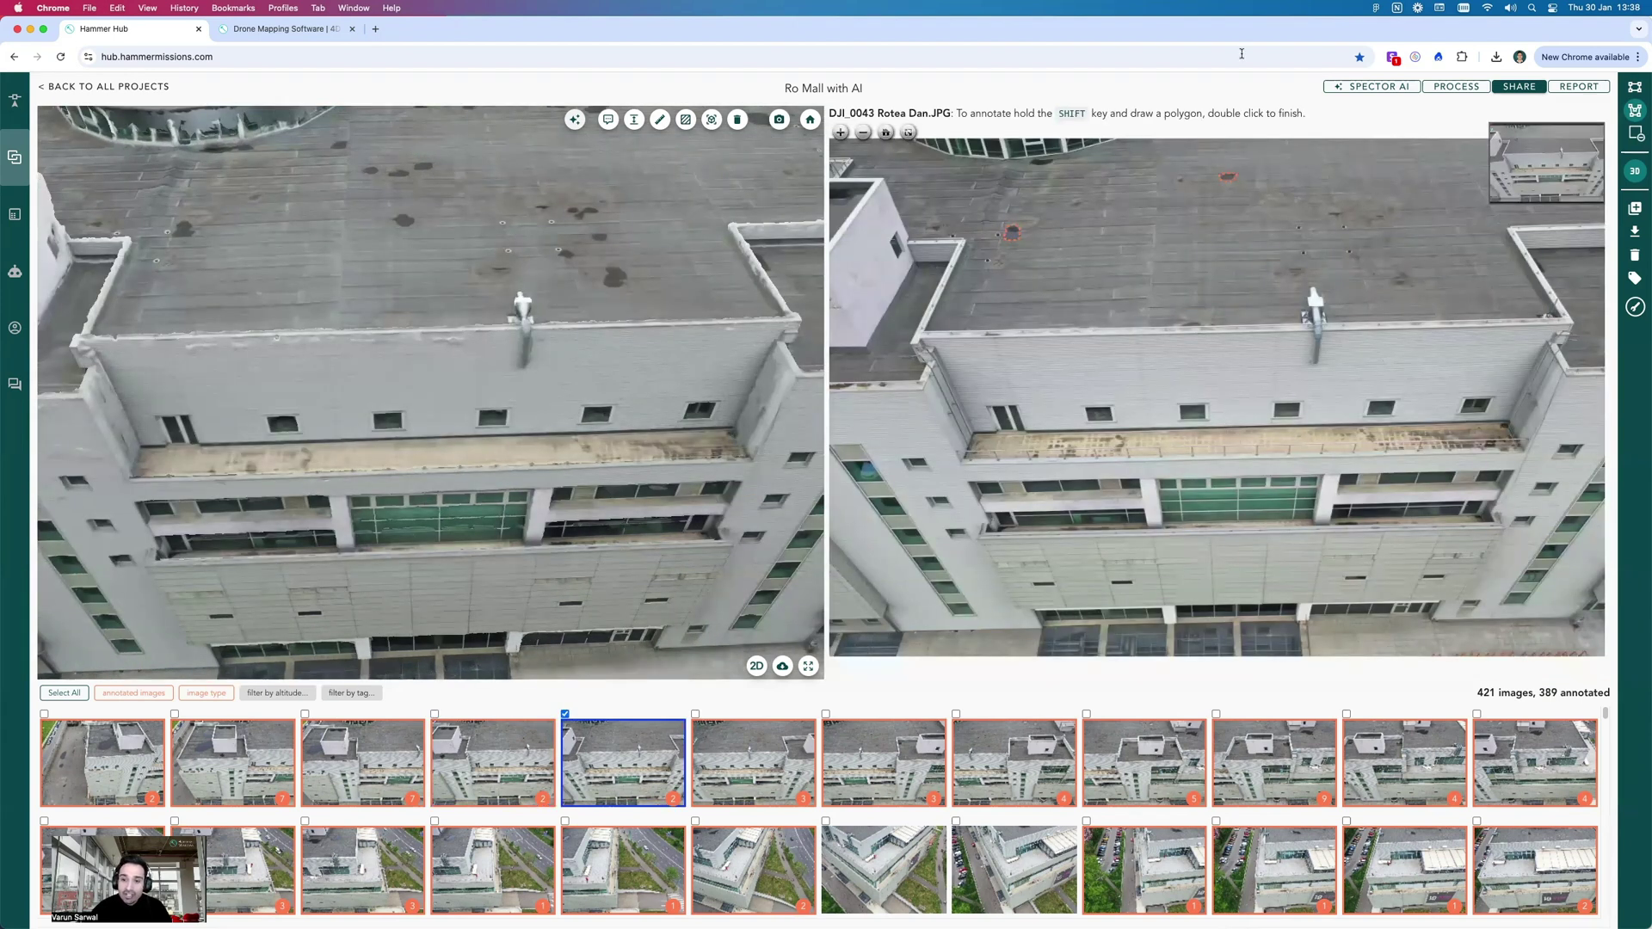
scroll(1238, 173, "up", 5)
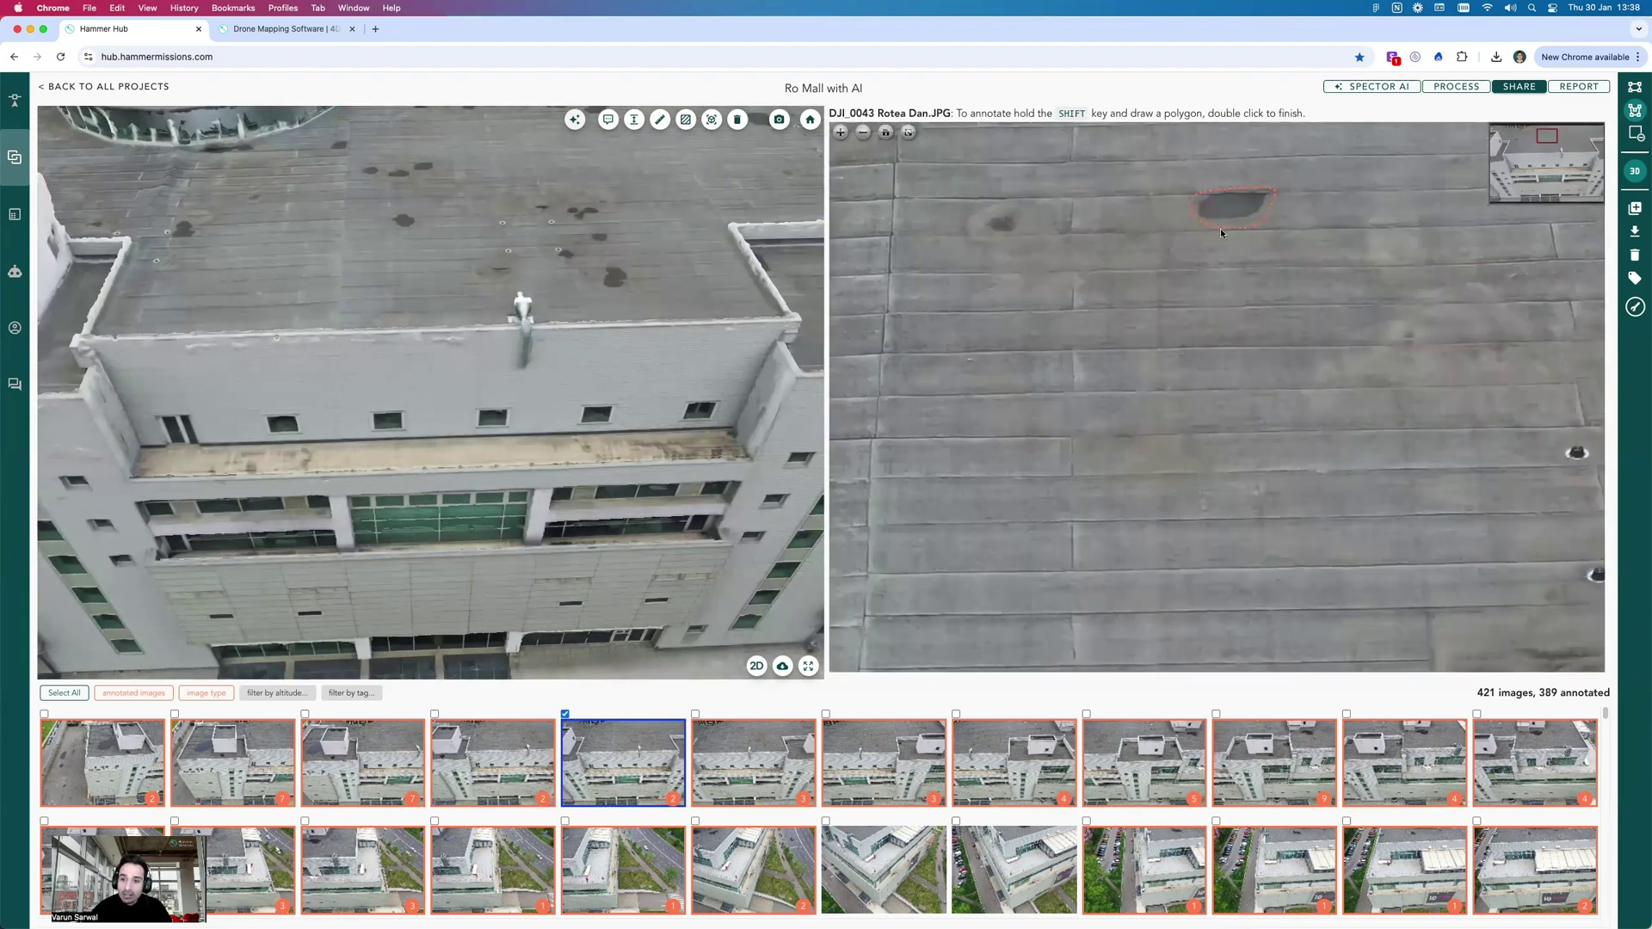
scroll(1181, 254, "down", 2)
left_click_drag(1196, 256, 1424, 258)
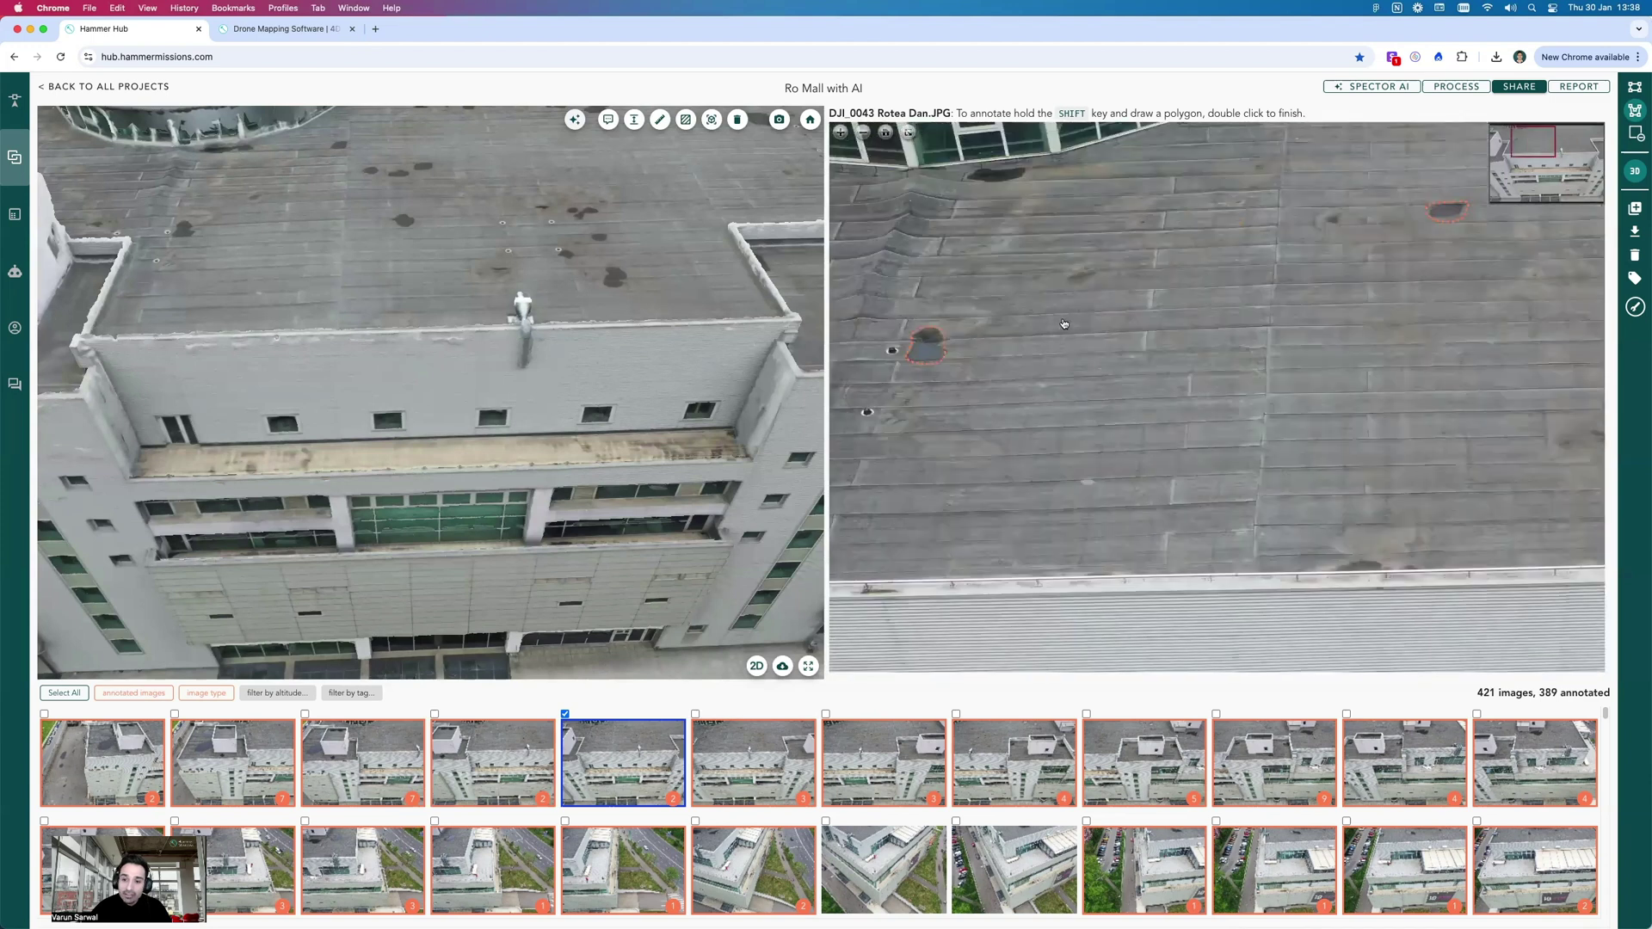
scroll(1185, 349, "up", 3)
- Open photo DJI_0044 and examine the detected ponds on the far roof and in the walled recess
key("Right")
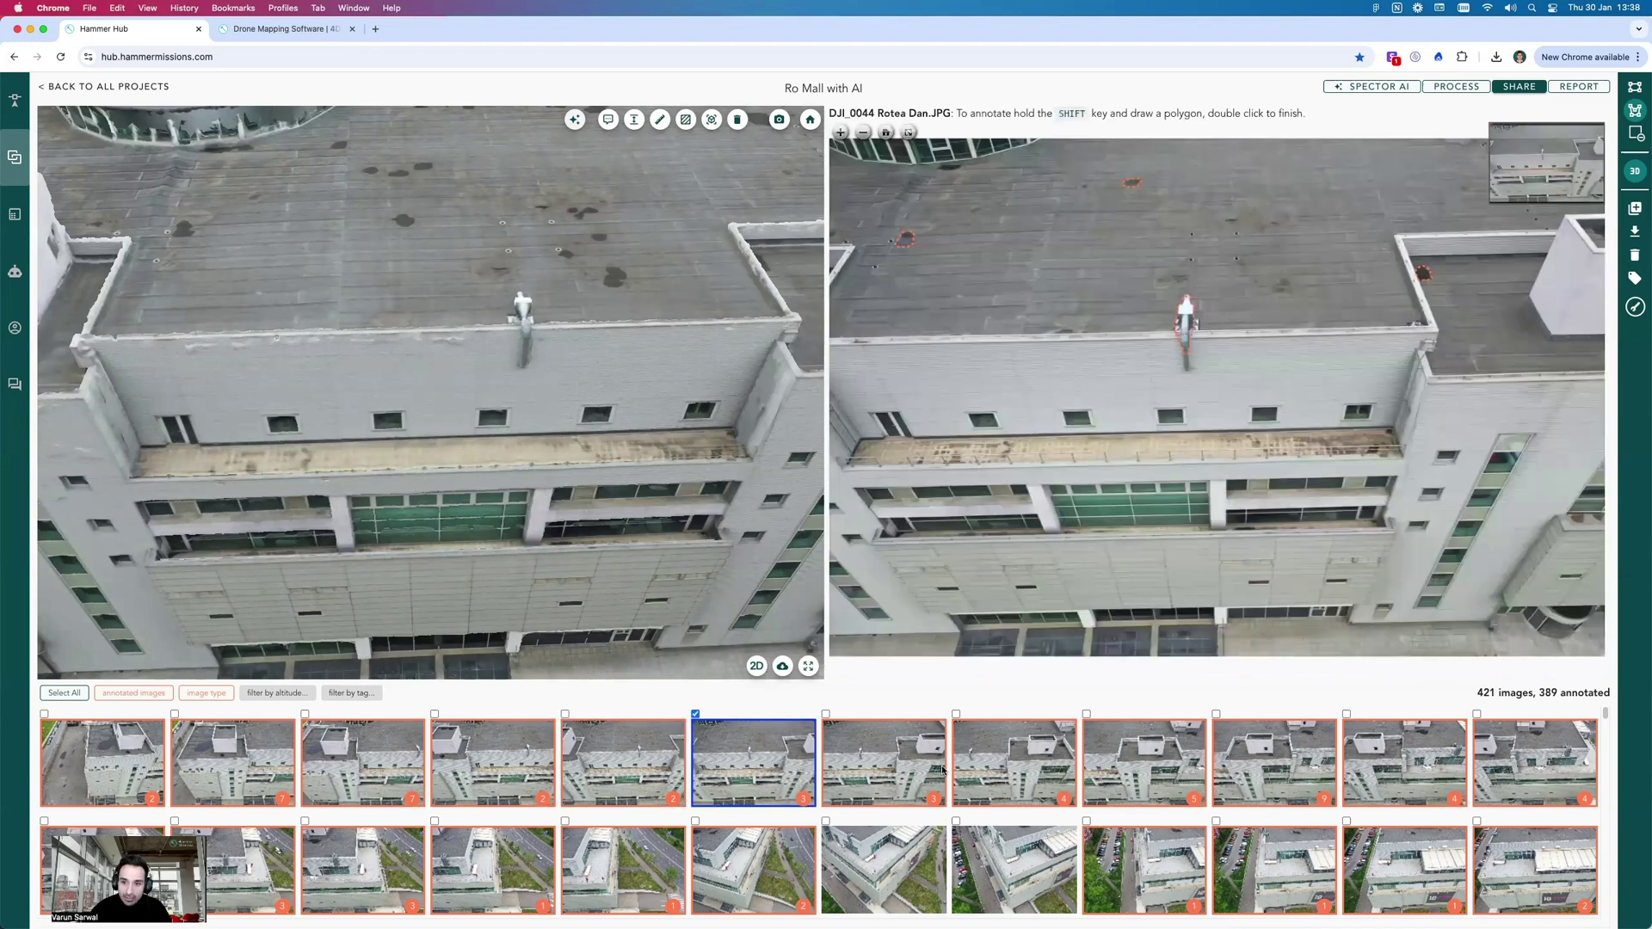
scroll(877, 795, "down", 5)
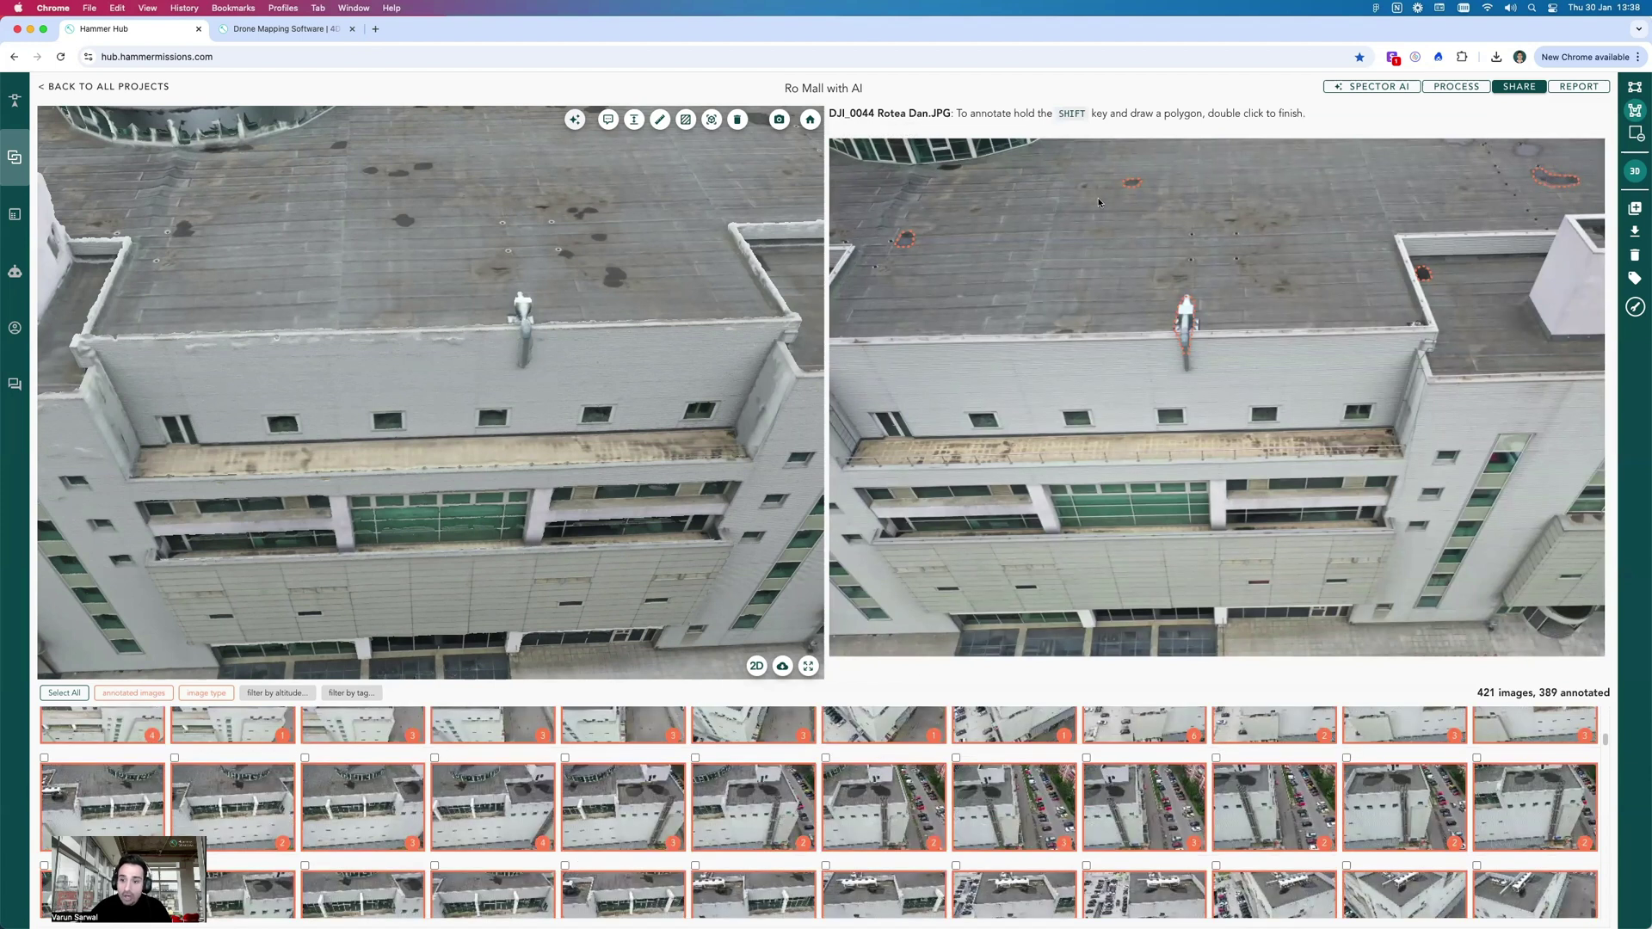
mouse_move(1060, 268)
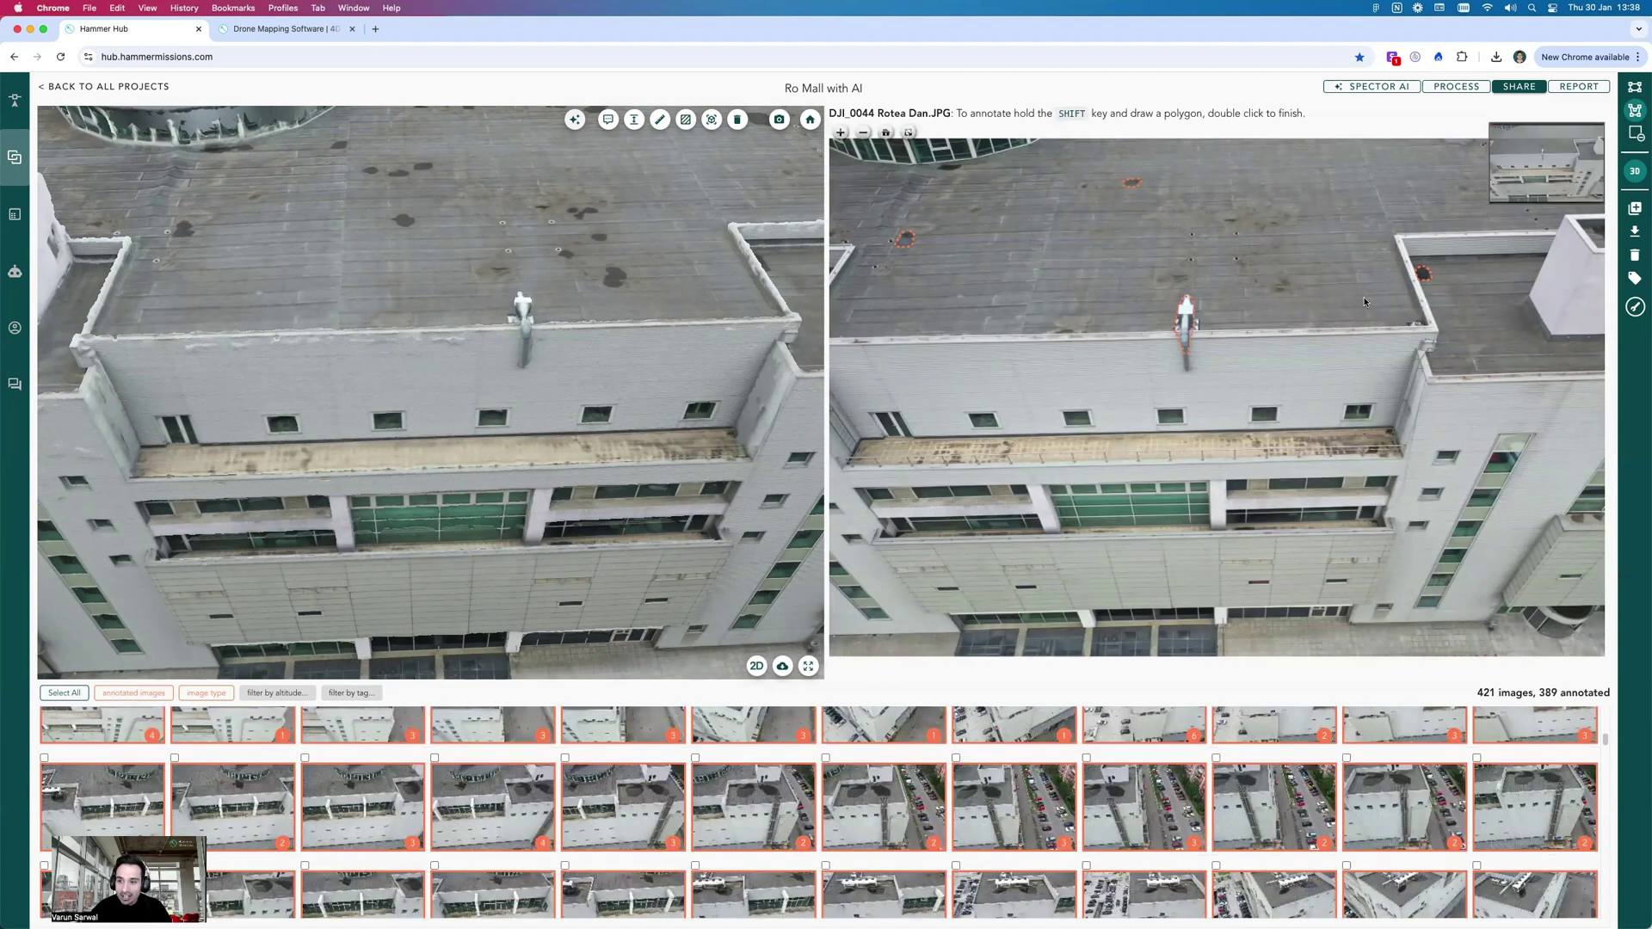
scroll(1153, 370, "up", 3)
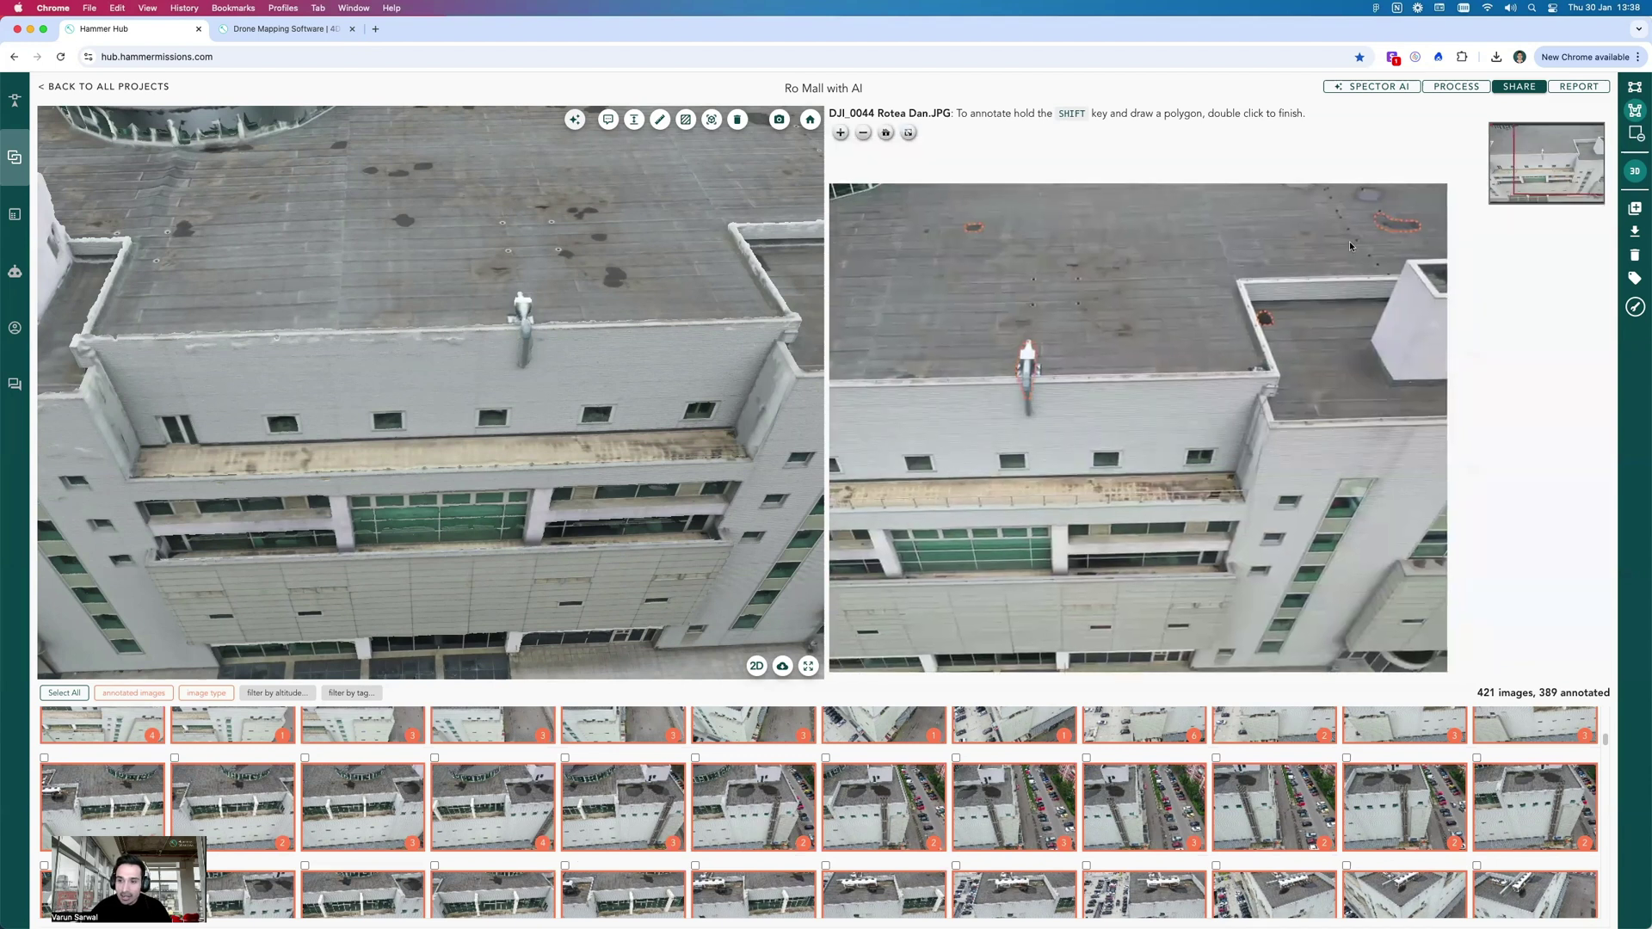
scroll(1376, 241, "up", 3)
scroll(1414, 241, "up", 3)
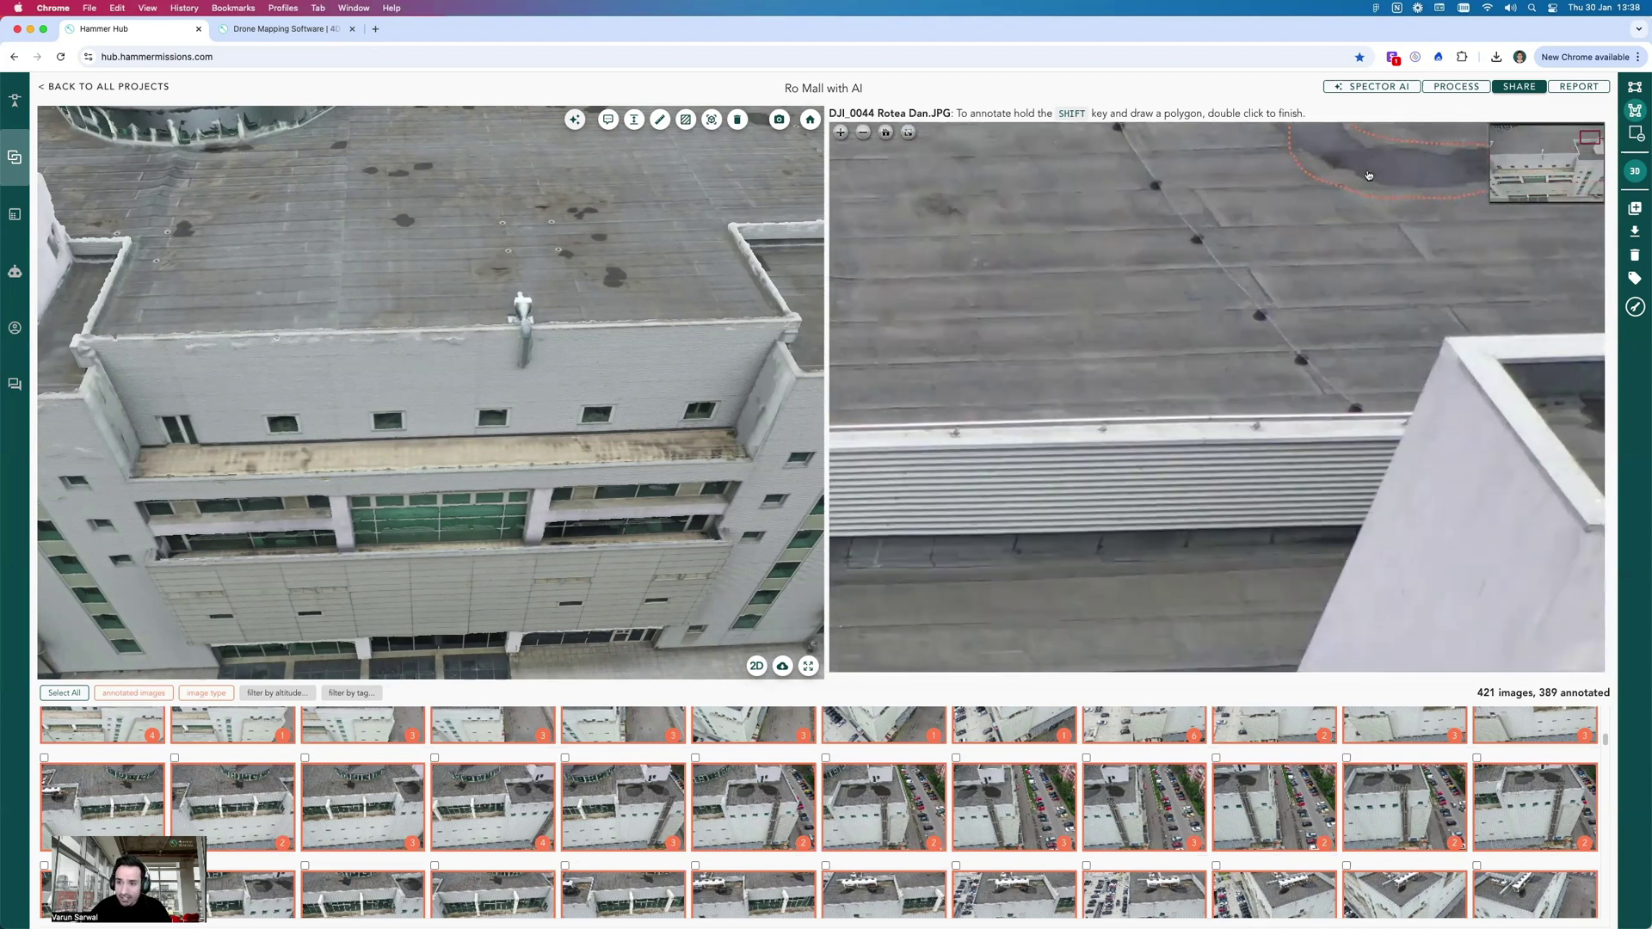
scroll(1250, 322, "down", 2)
left_click_drag(1250, 323, 1361, 288)
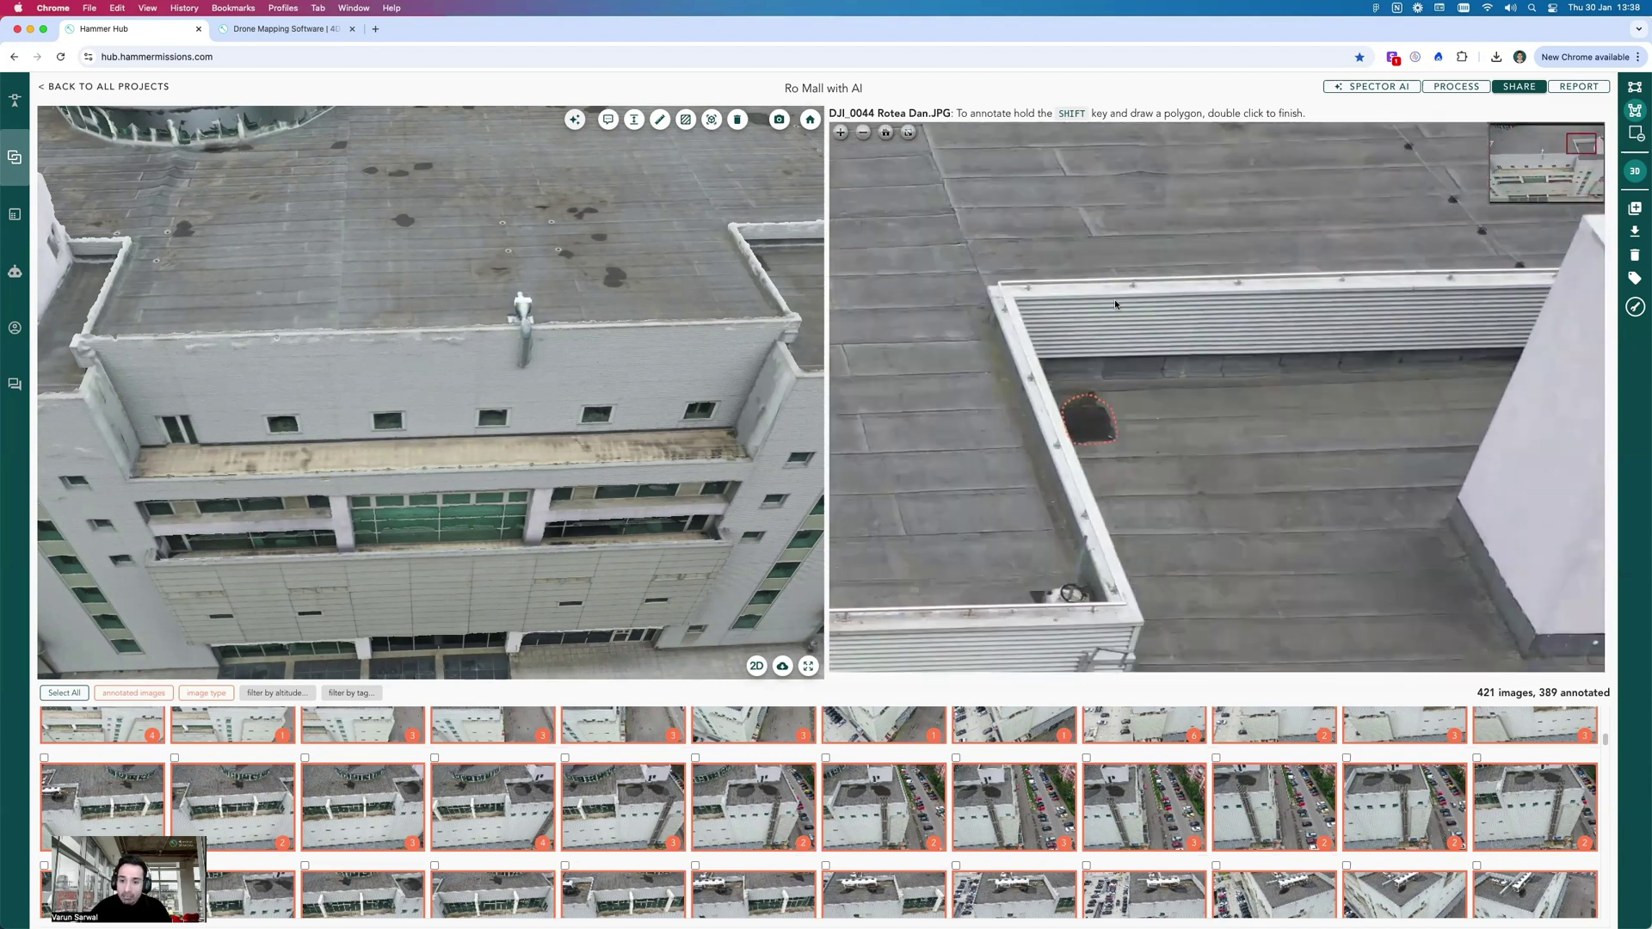
- Examine the roof vents, stains and annotated duct at the front roof edge in photo DJI_0044
left_click_drag(1179, 327, 1356, 322)
left_click_drag(989, 326, 1279, 325)
left_click_drag(1092, 374, 1276, 326)
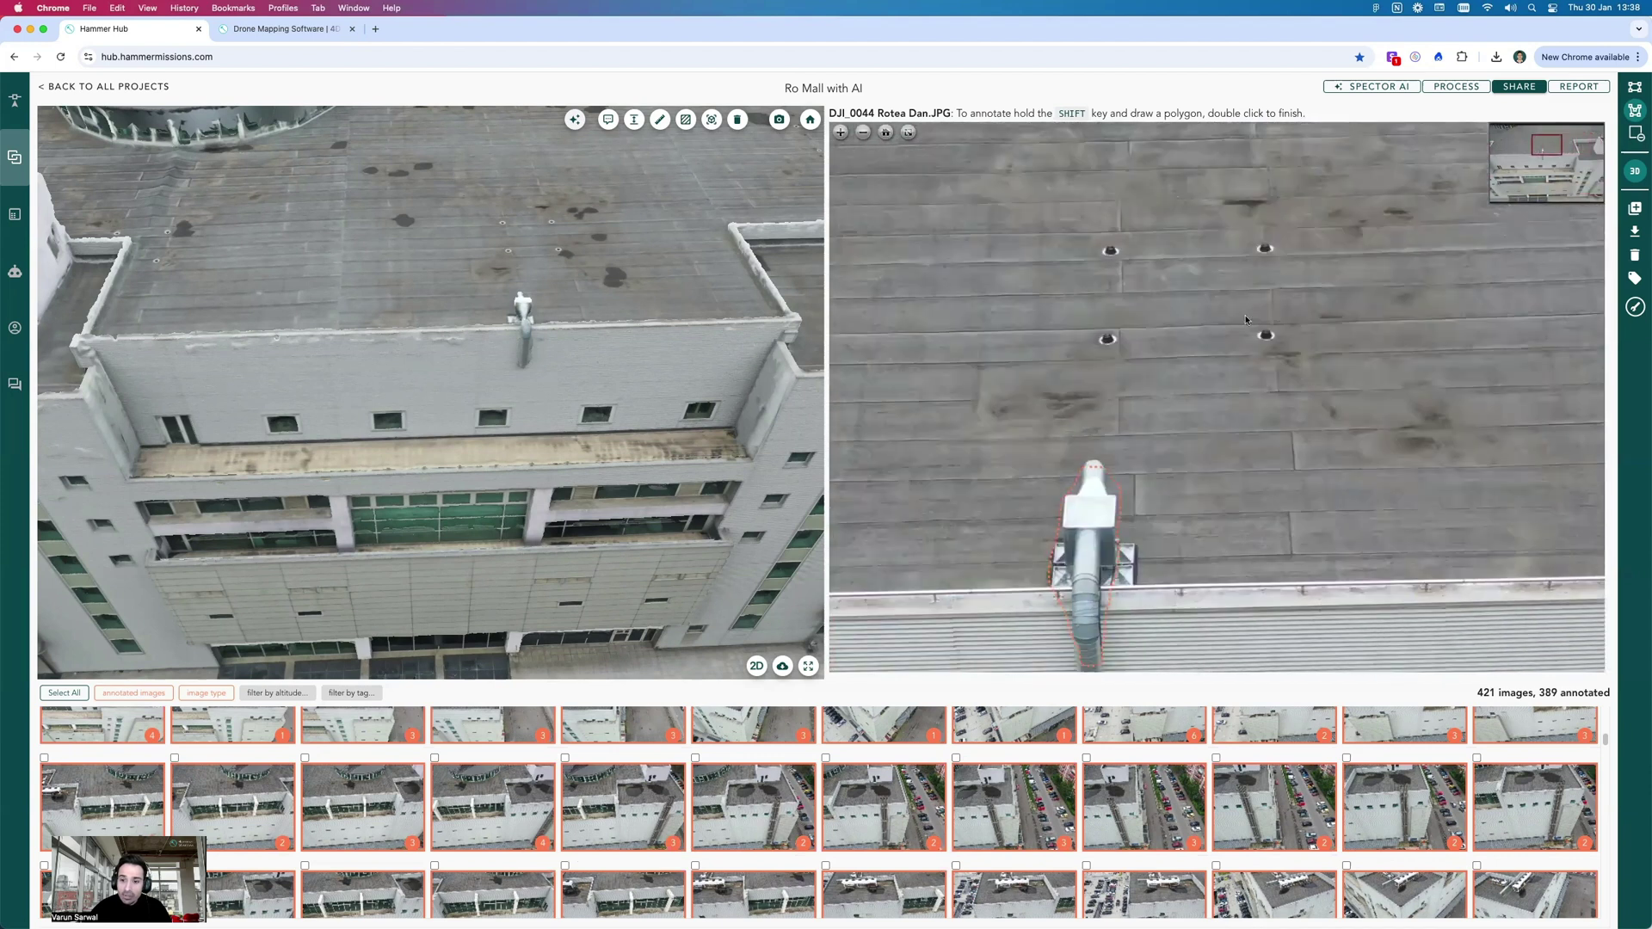
scroll(1276, 326, "down", 3)
scroll(1211, 457, "up", 3)
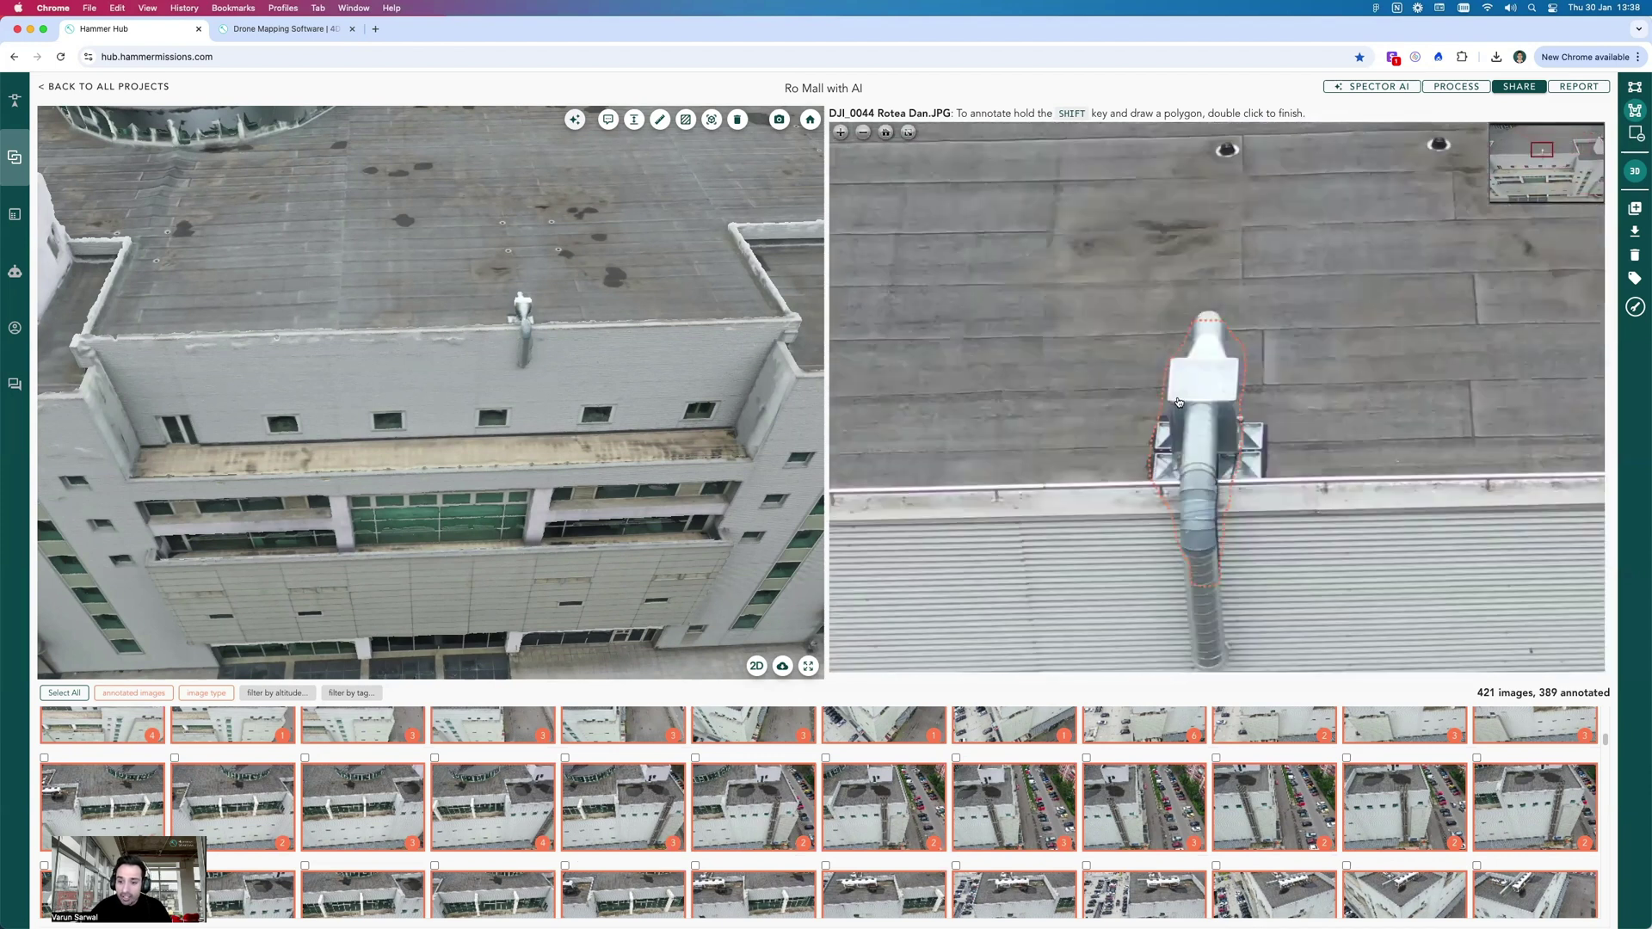
left_click_drag(1210, 406, 1144, 320)
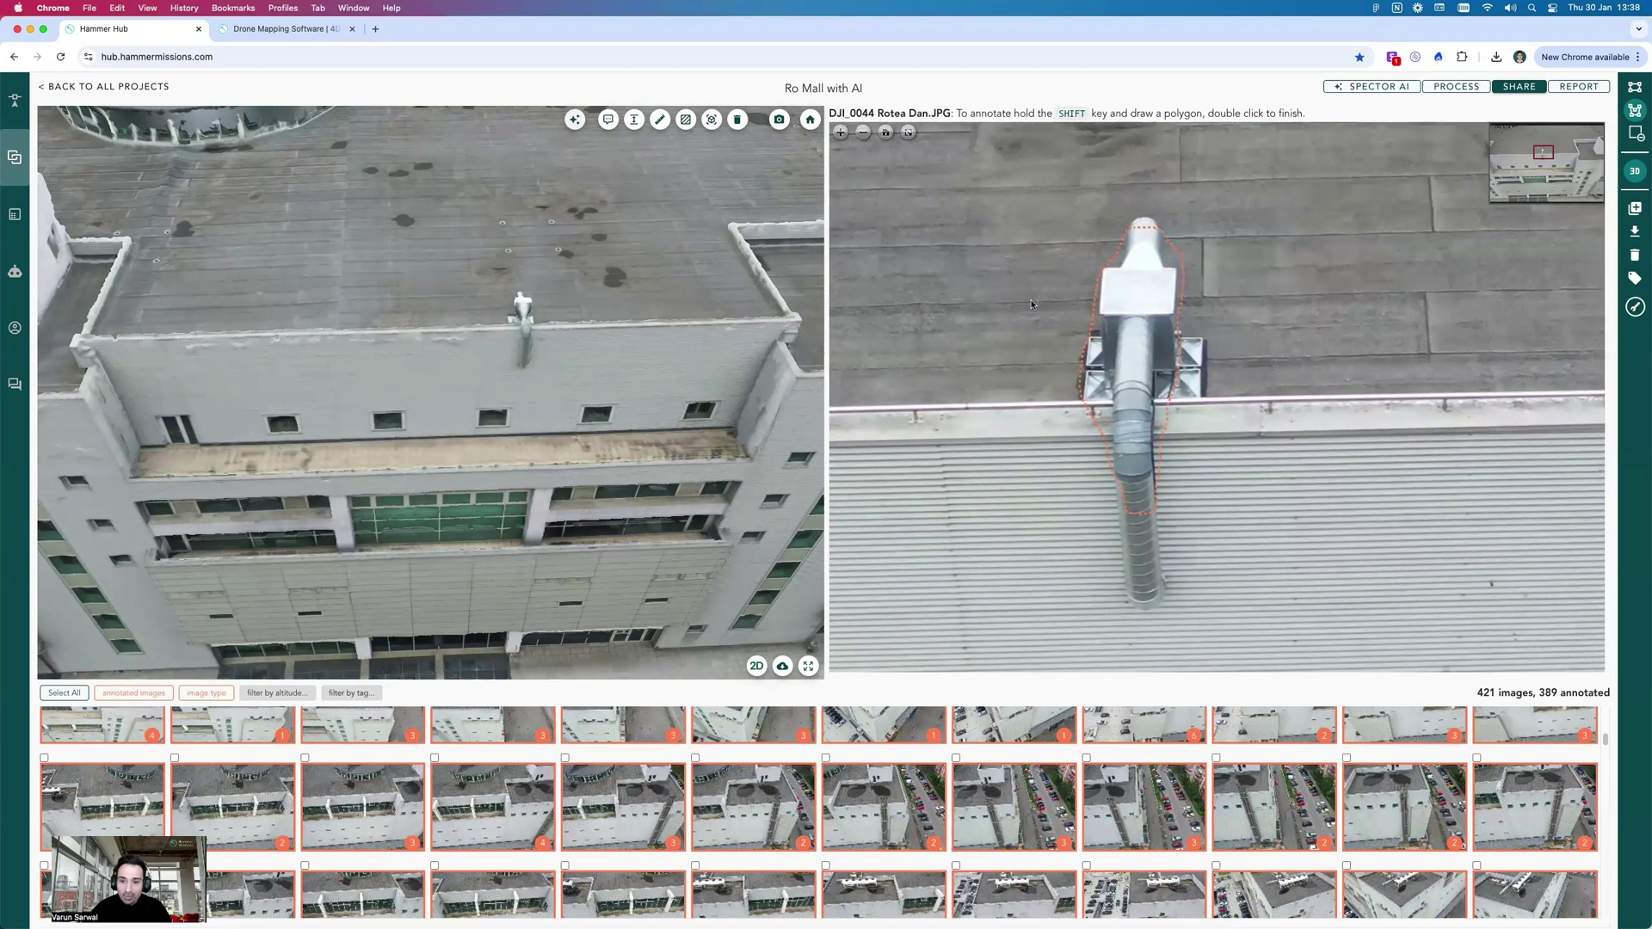
- Inspect the detection outline around the metal duct at the front roof edge in photo DJI_0044 and check its AI confidence and object class
scroll(1117, 352, "down", 5)
scroll(1191, 293, "up", 5)
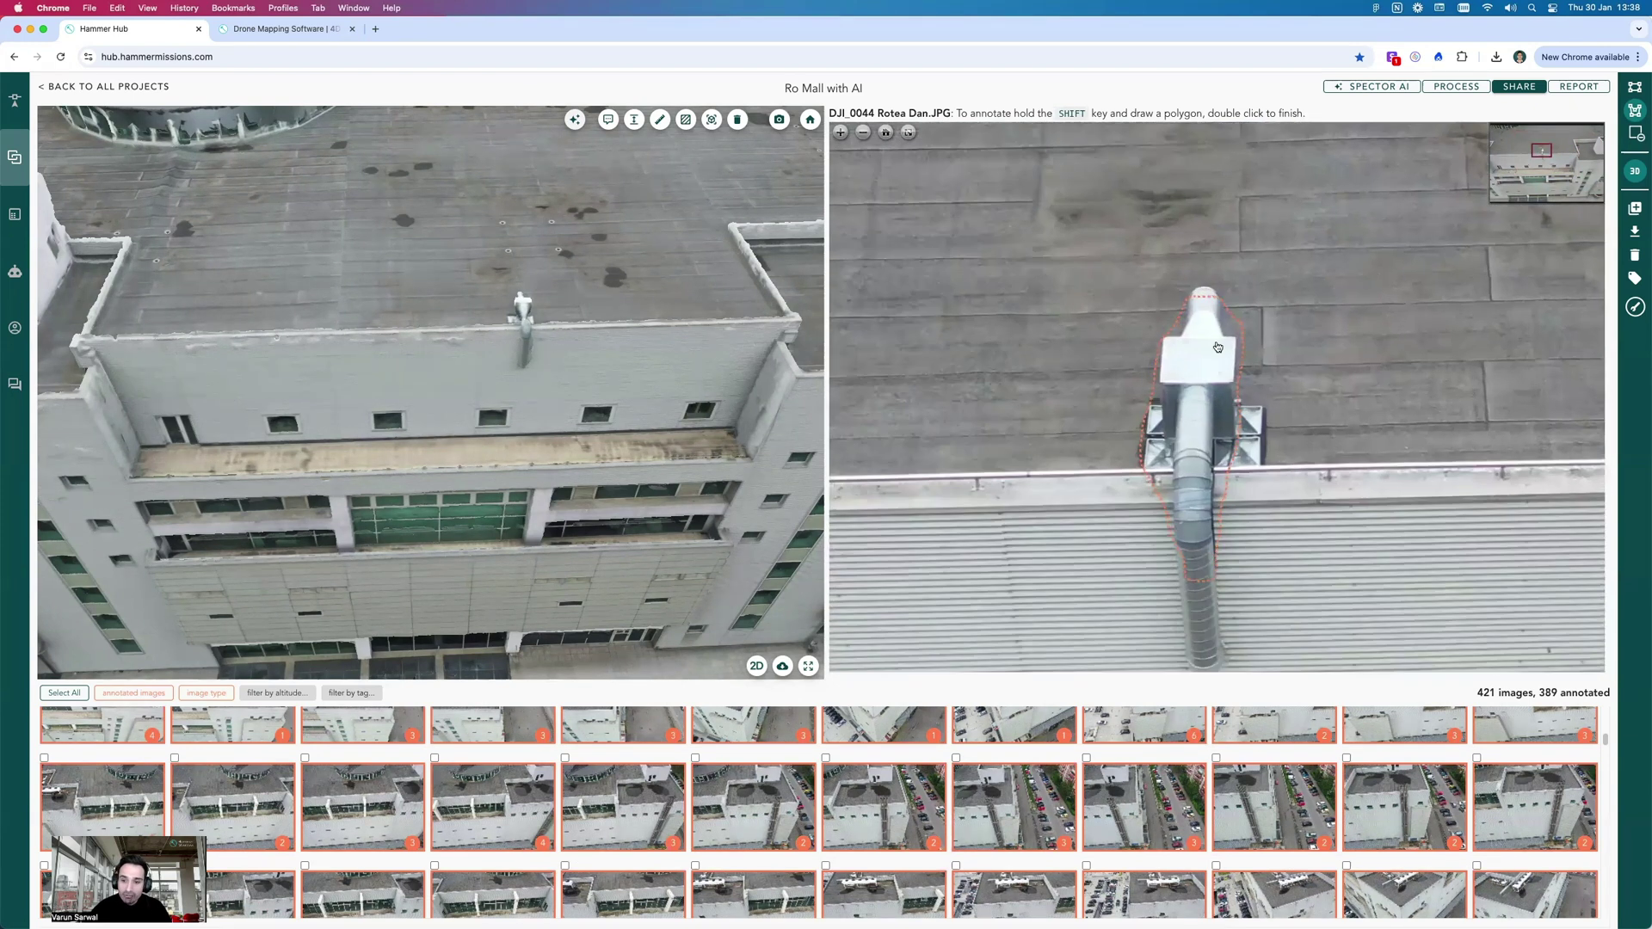
left_click_drag(1242, 389, 1190, 306)
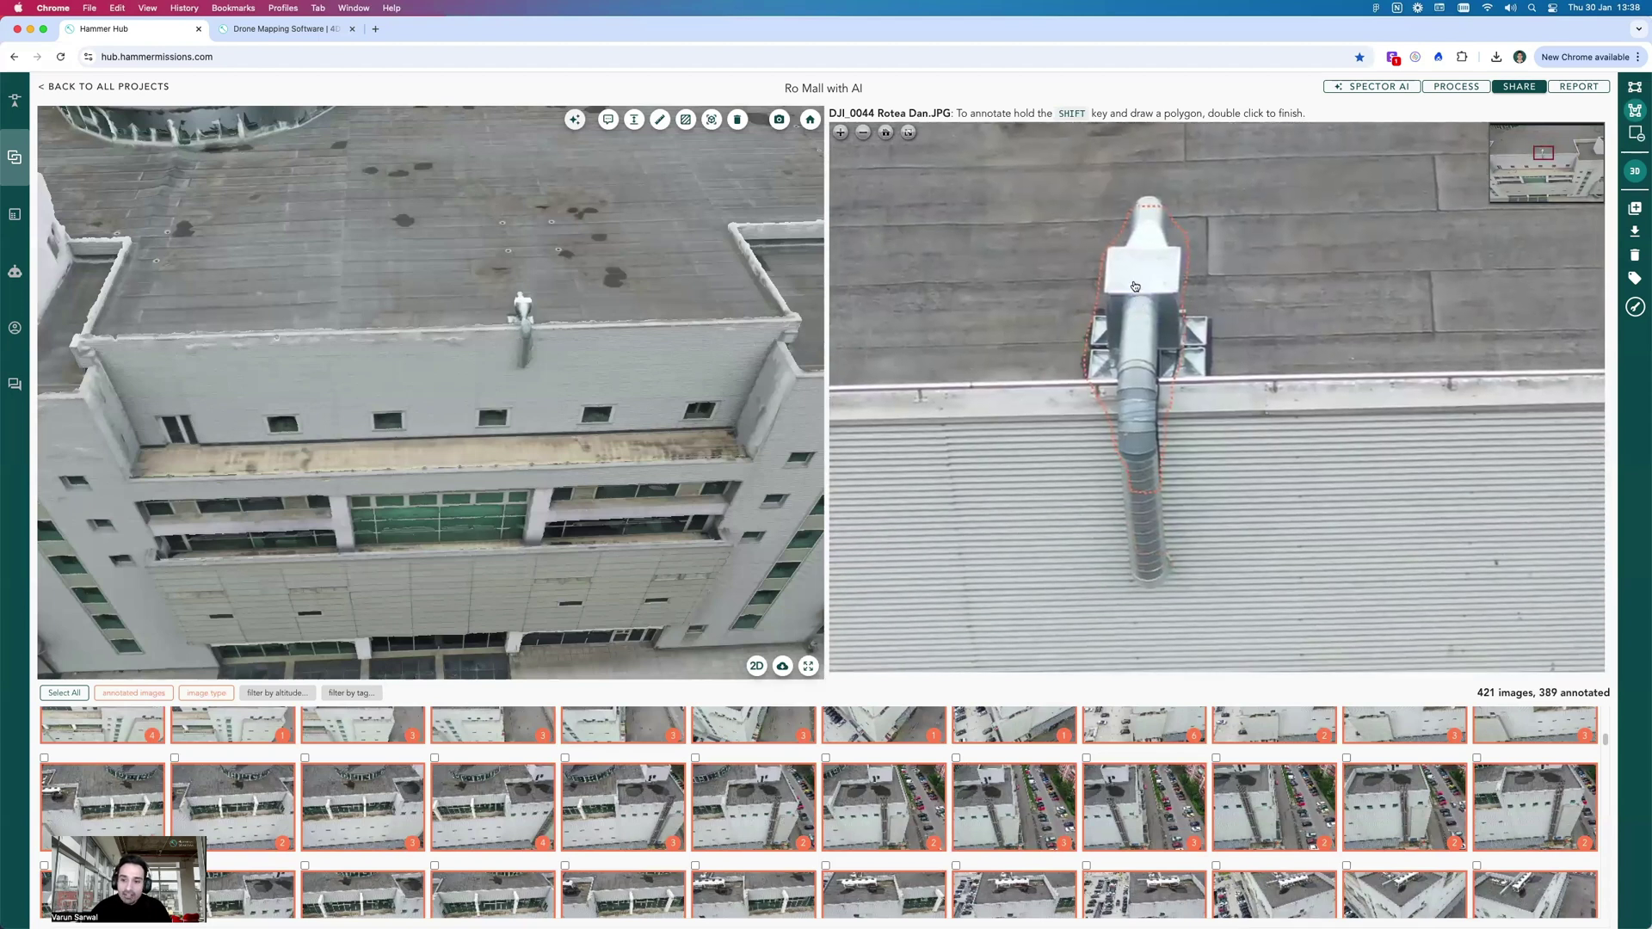
left_click(1134, 288)
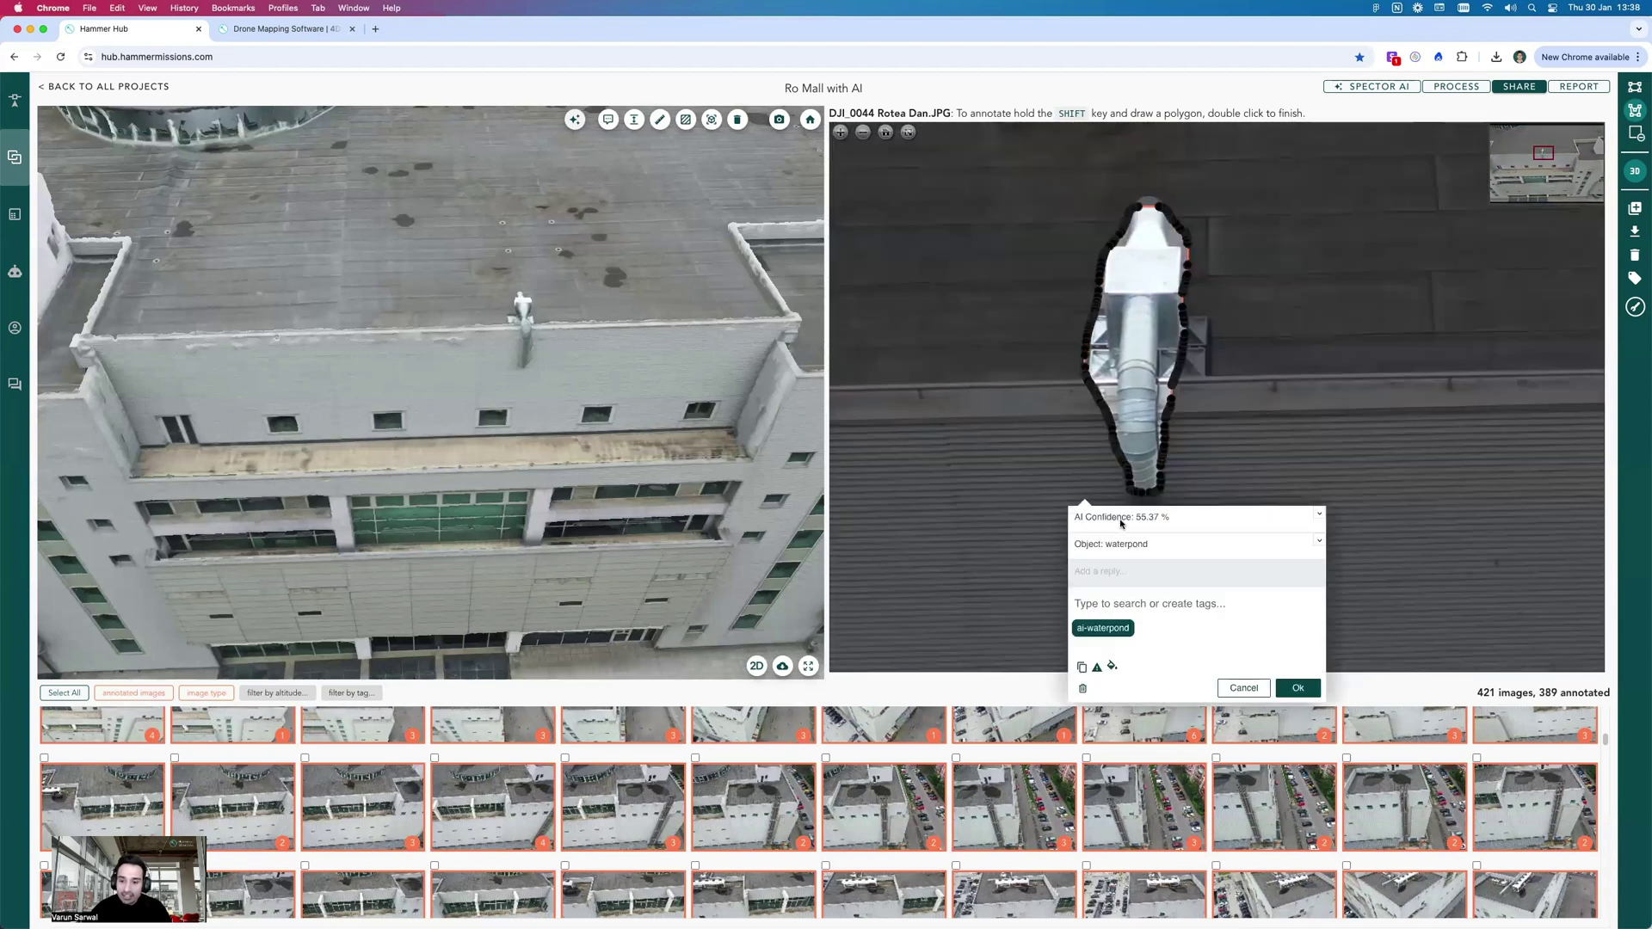
left_click_drag(1139, 520, 1178, 527)
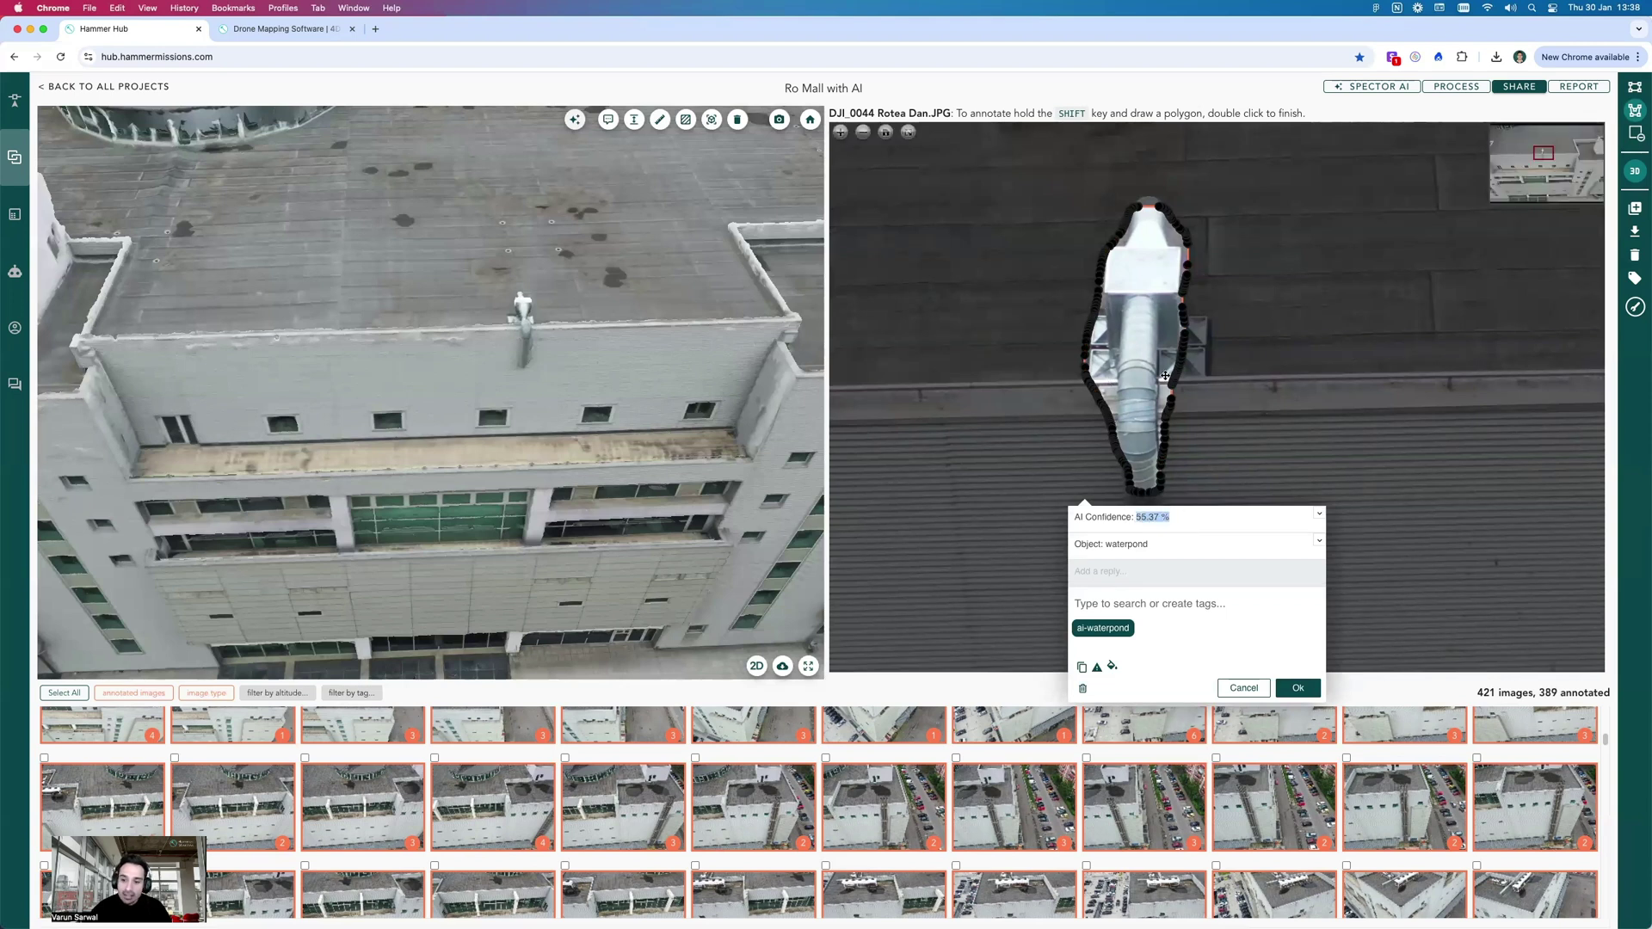
double_click(1148, 521)
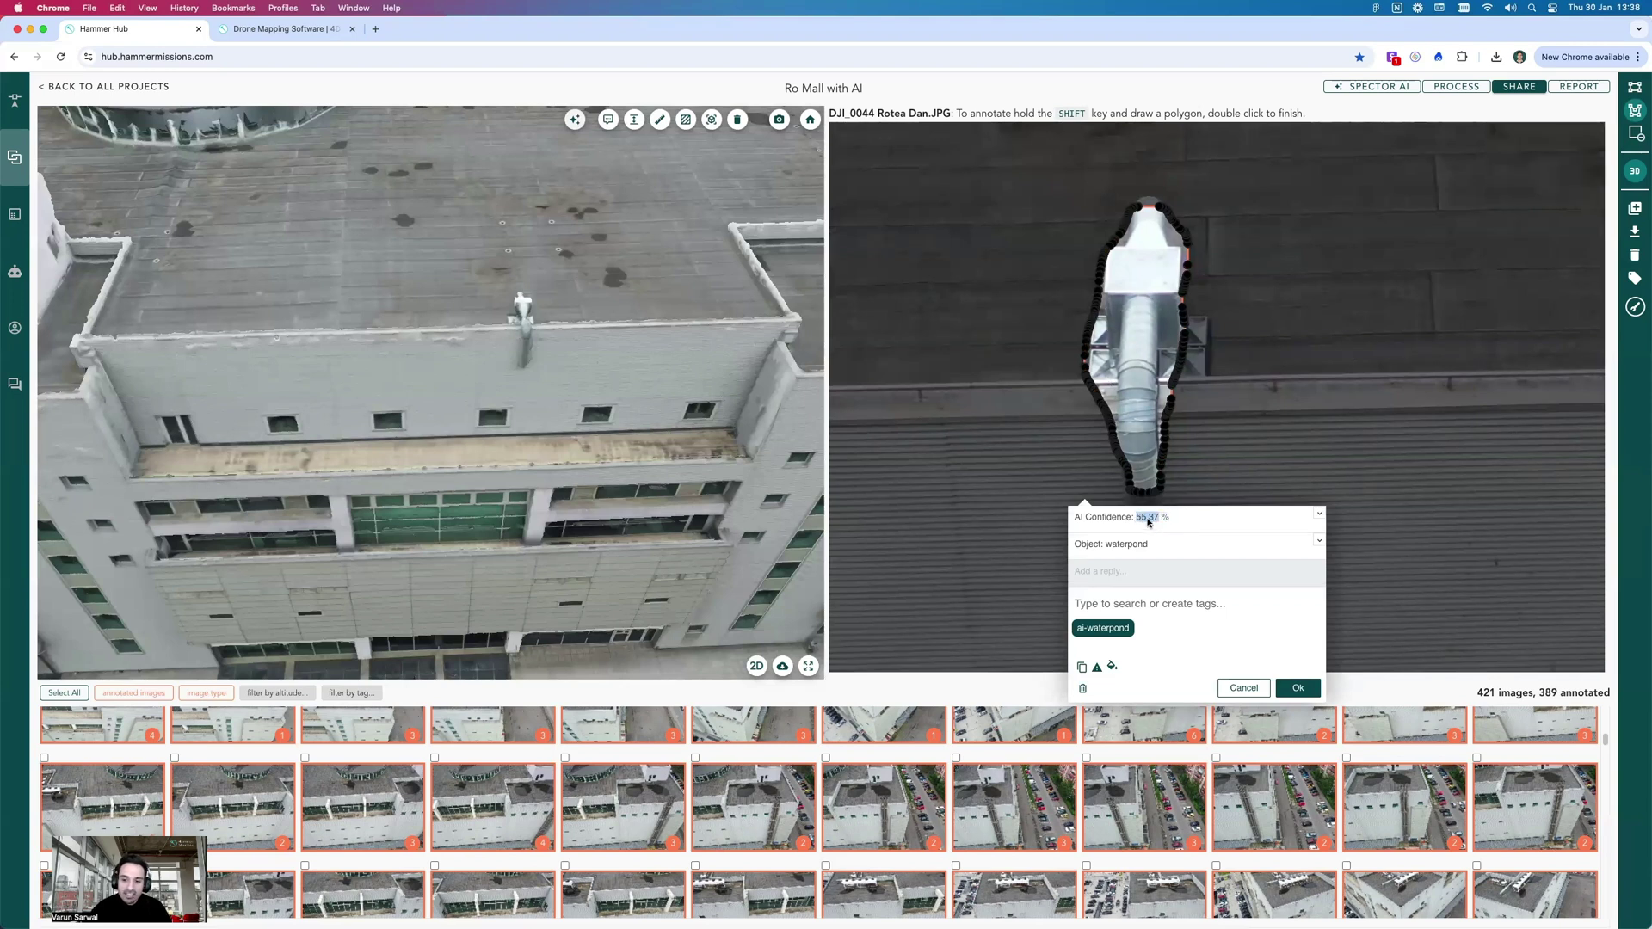
left_click(1148, 521)
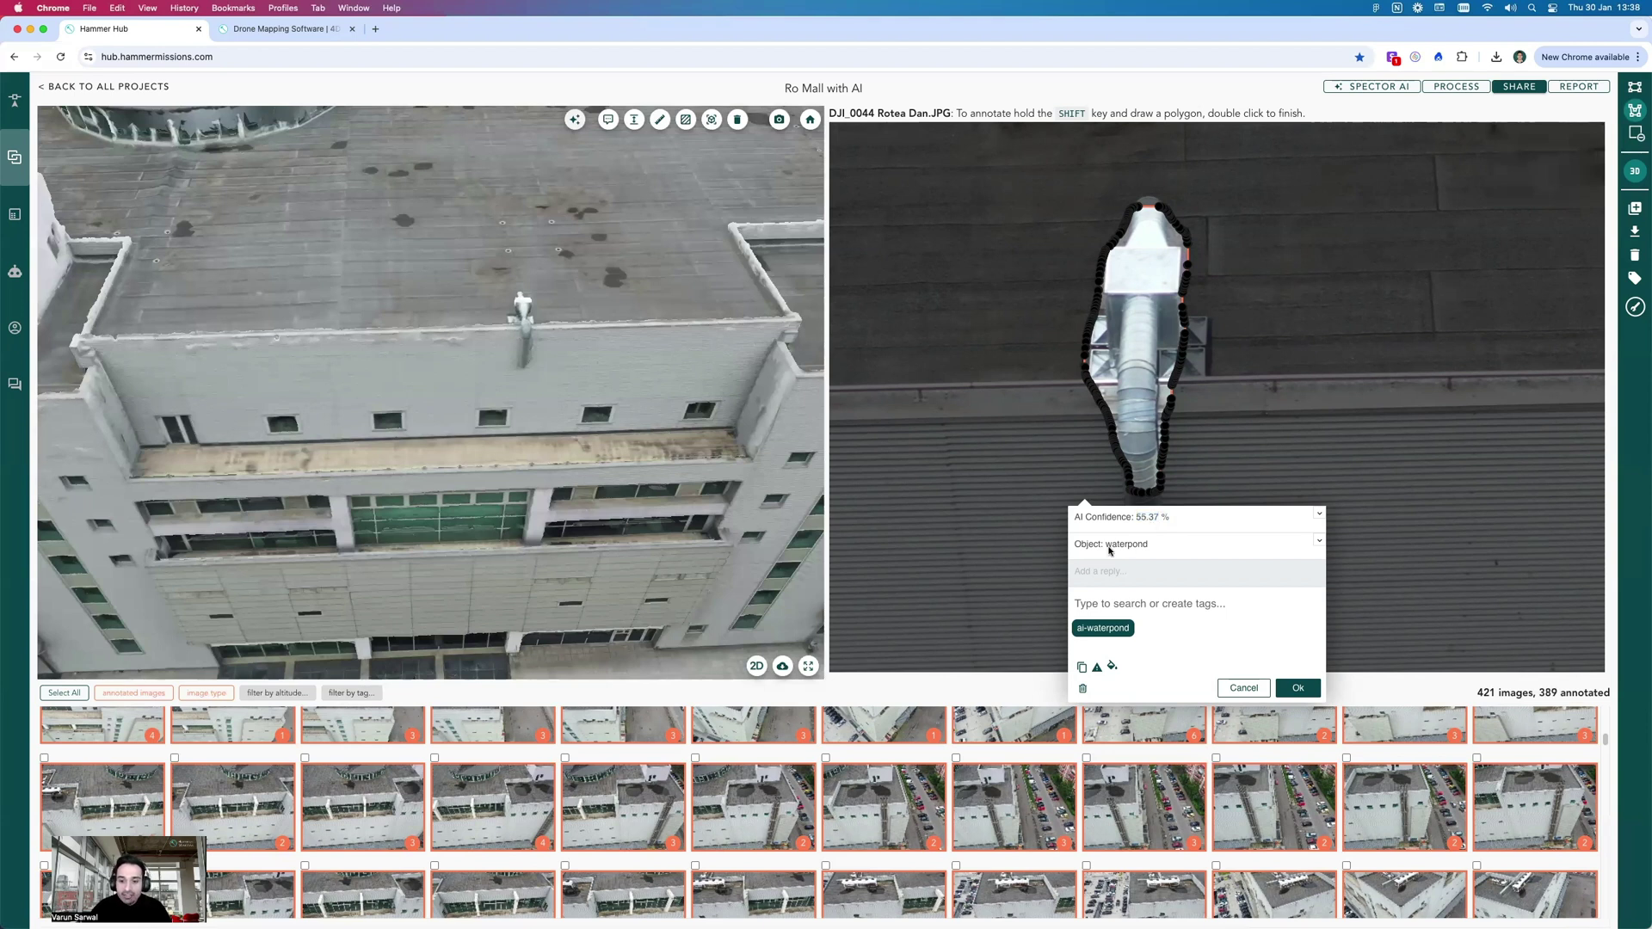
triple_click(1141, 518)
left_click(1160, 521)
left_click(1297, 688)
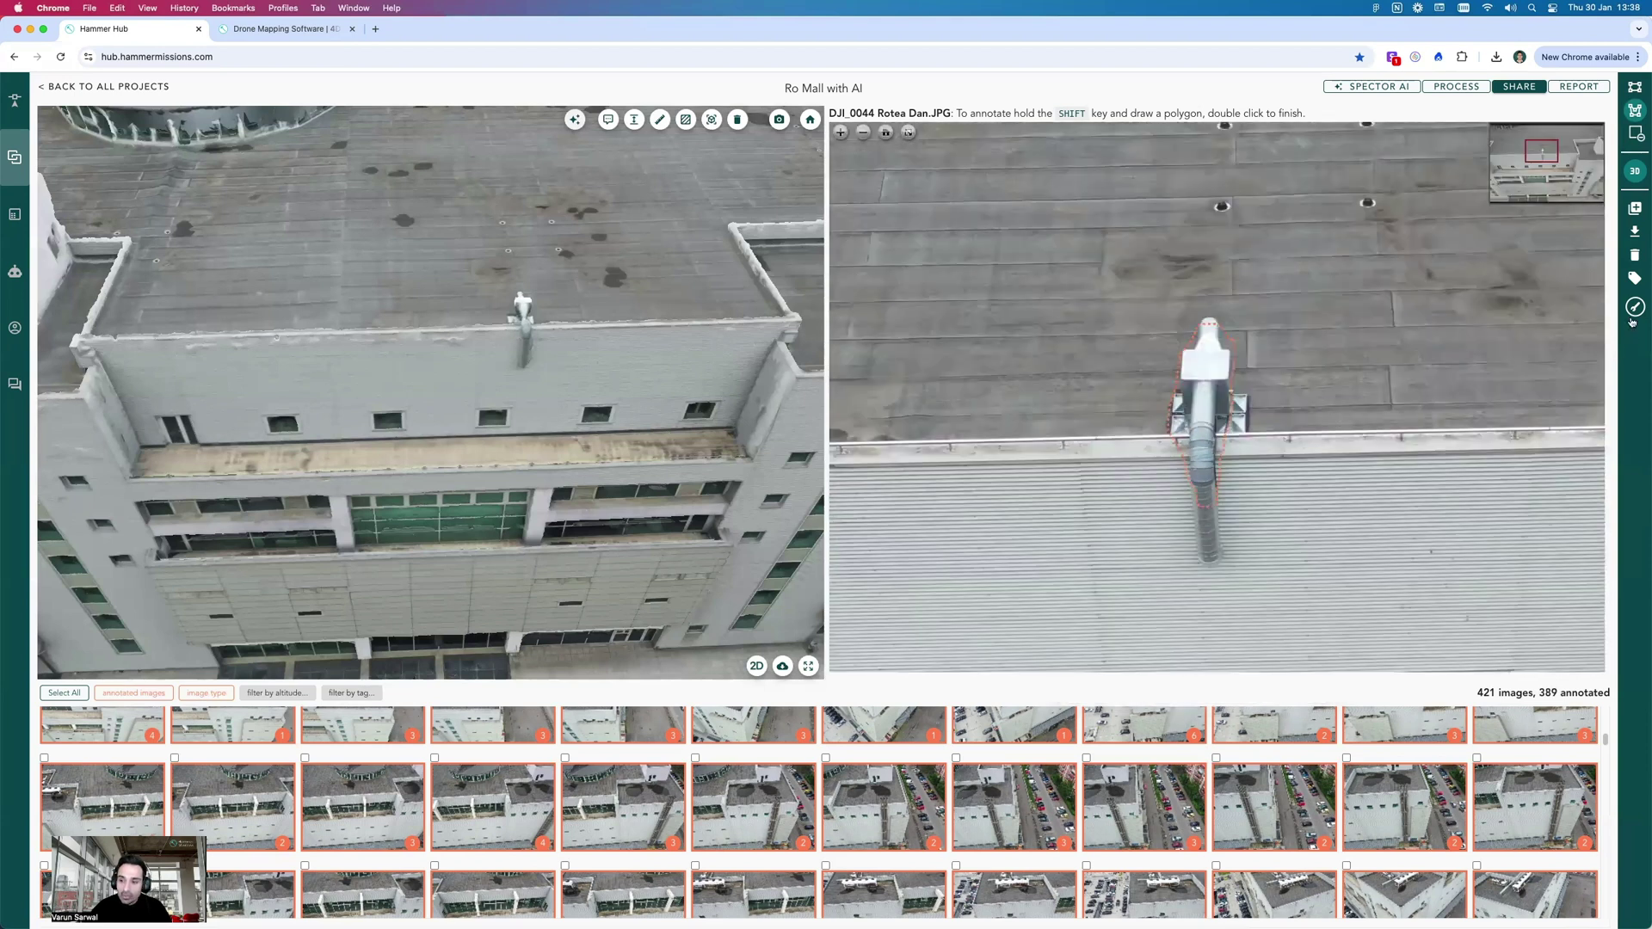
- Set the Spector AI confidence threshold to 91% in the project settings
left_click(1635, 306)
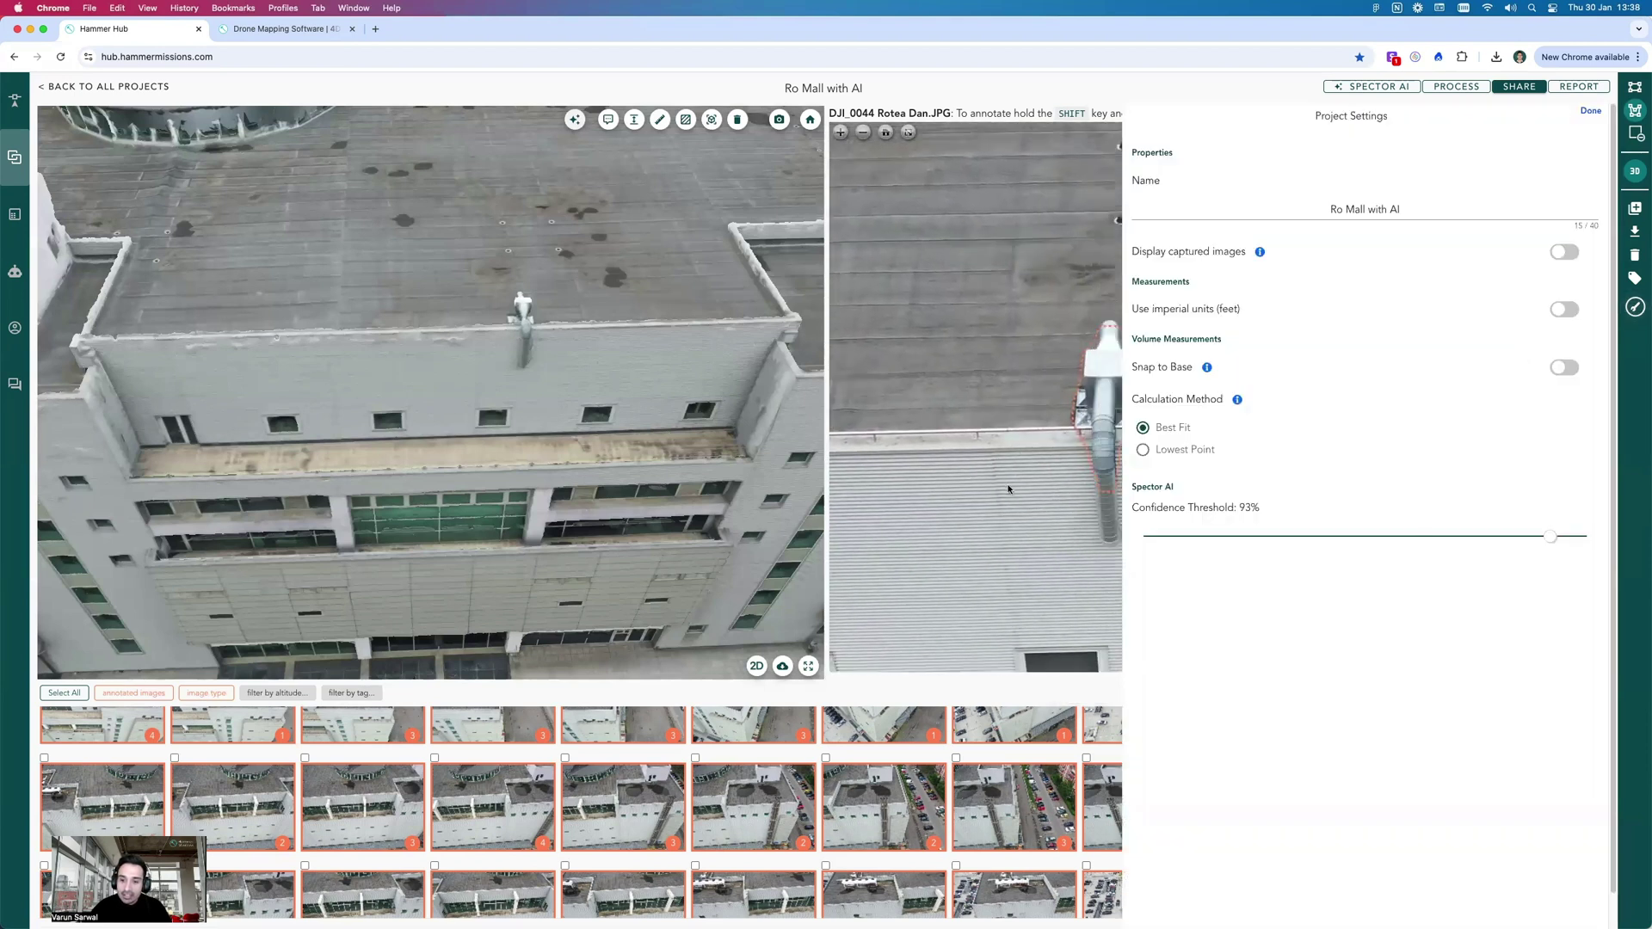
left_click_drag(1550, 541, 1540, 541)
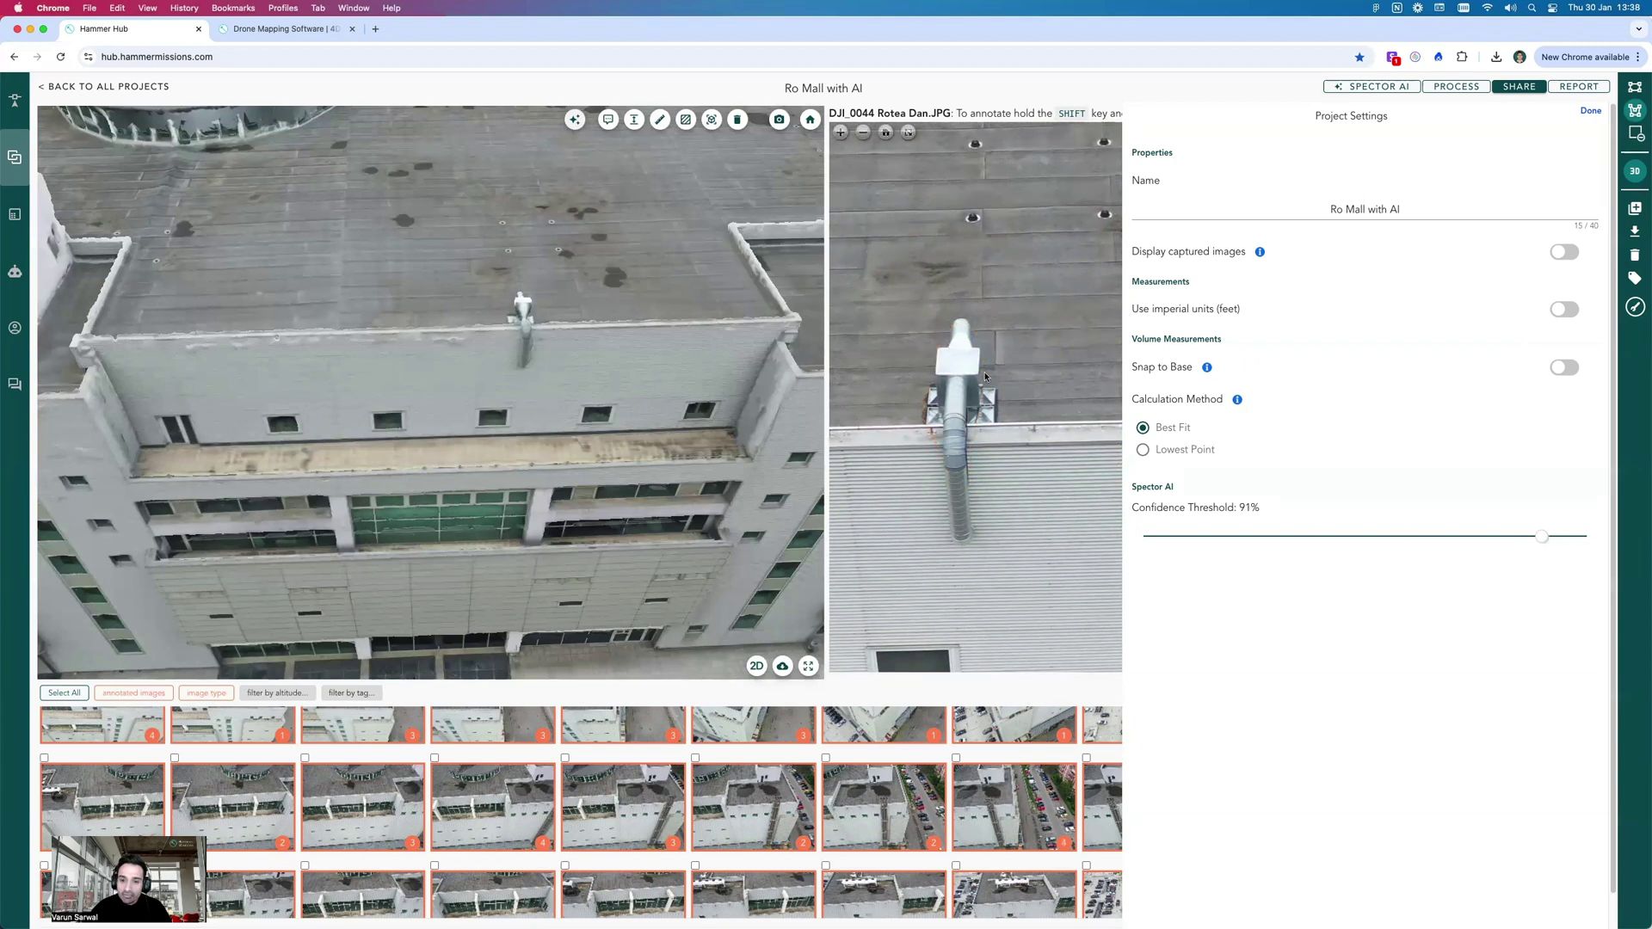
scroll(985, 376, "down", 5)
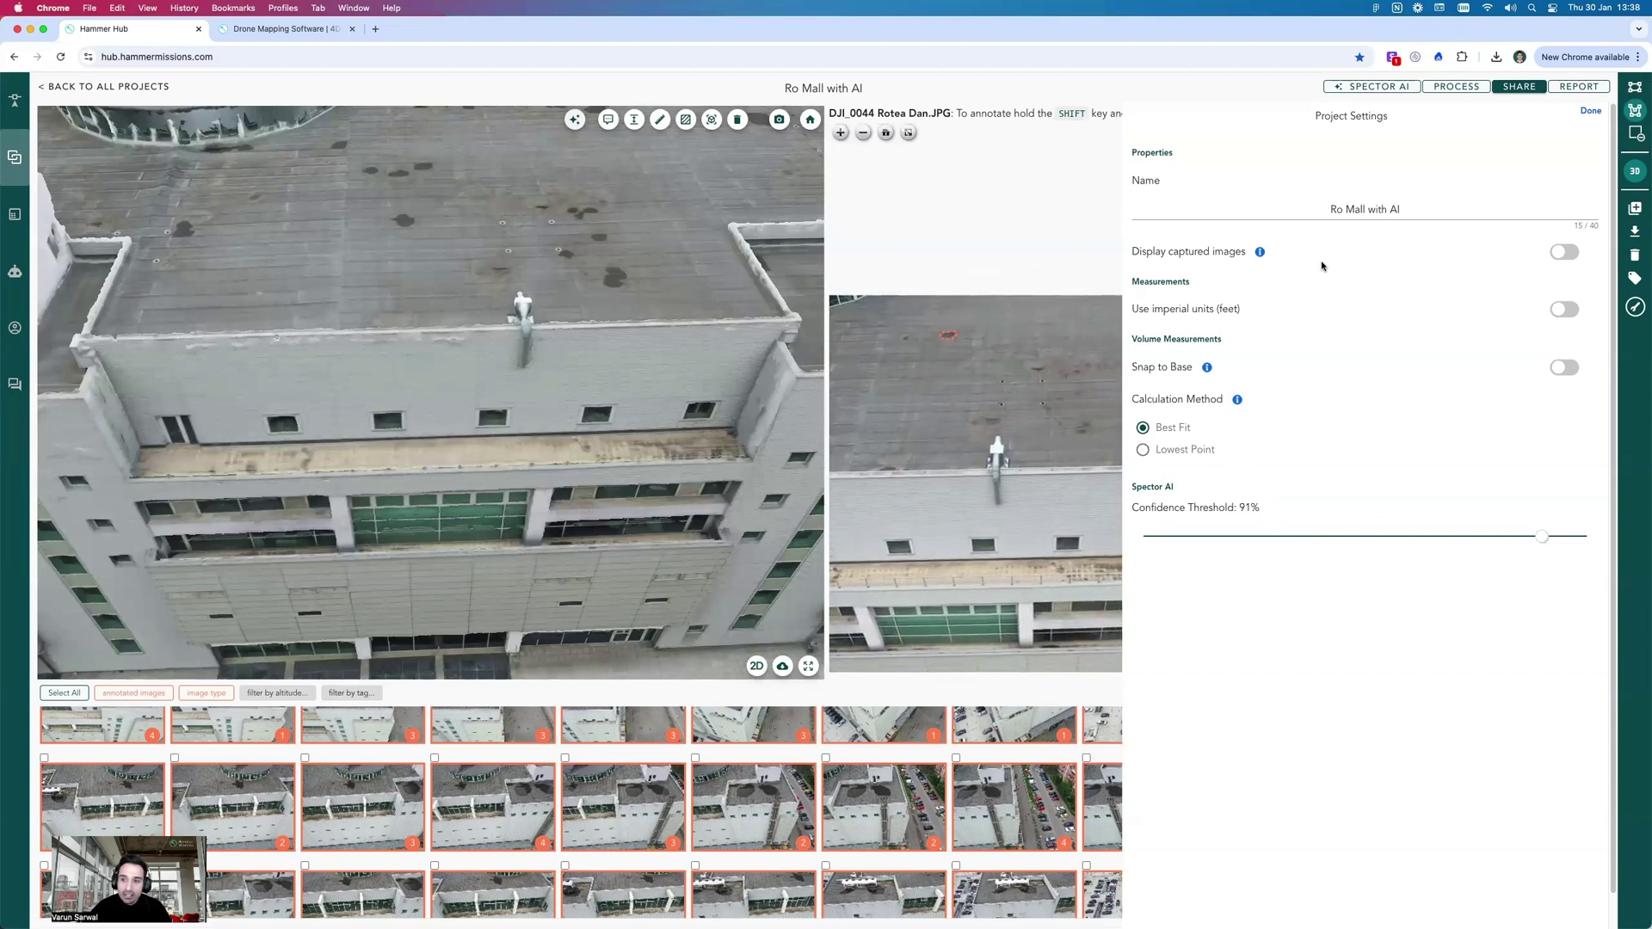
left_click(1590, 110)
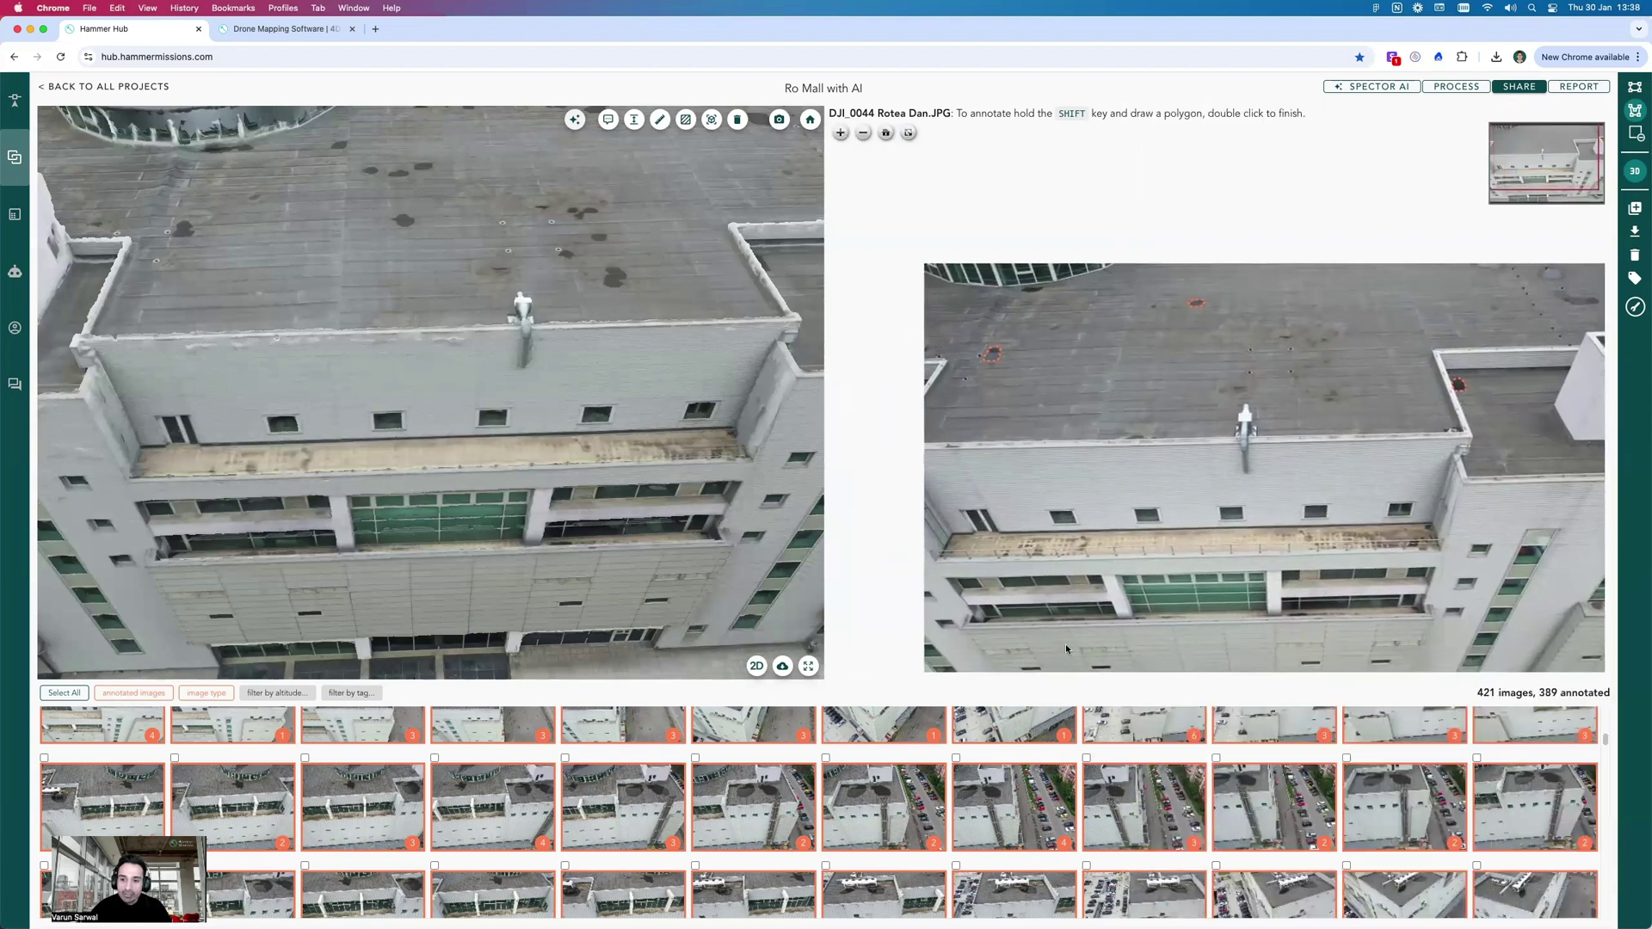
- Open photos DJI_0105 and DJI_0106 and examine the outlined ponds on the roof in front of the white tower
scroll(879, 757, "down", 3)
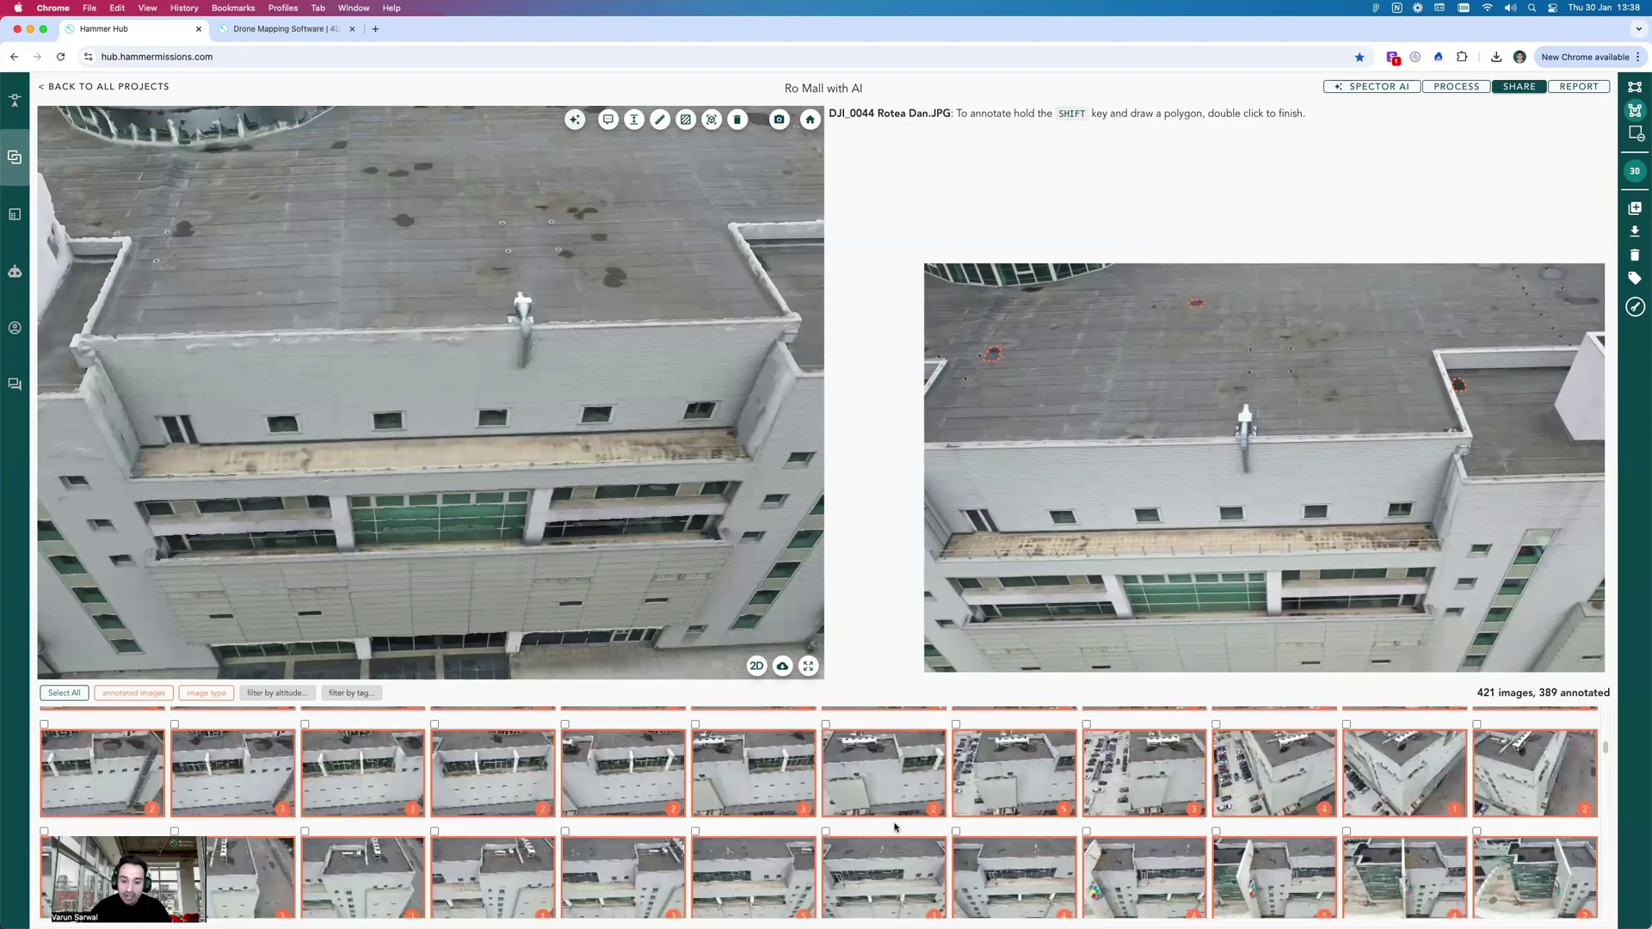
scroll(882, 816, "up", 3)
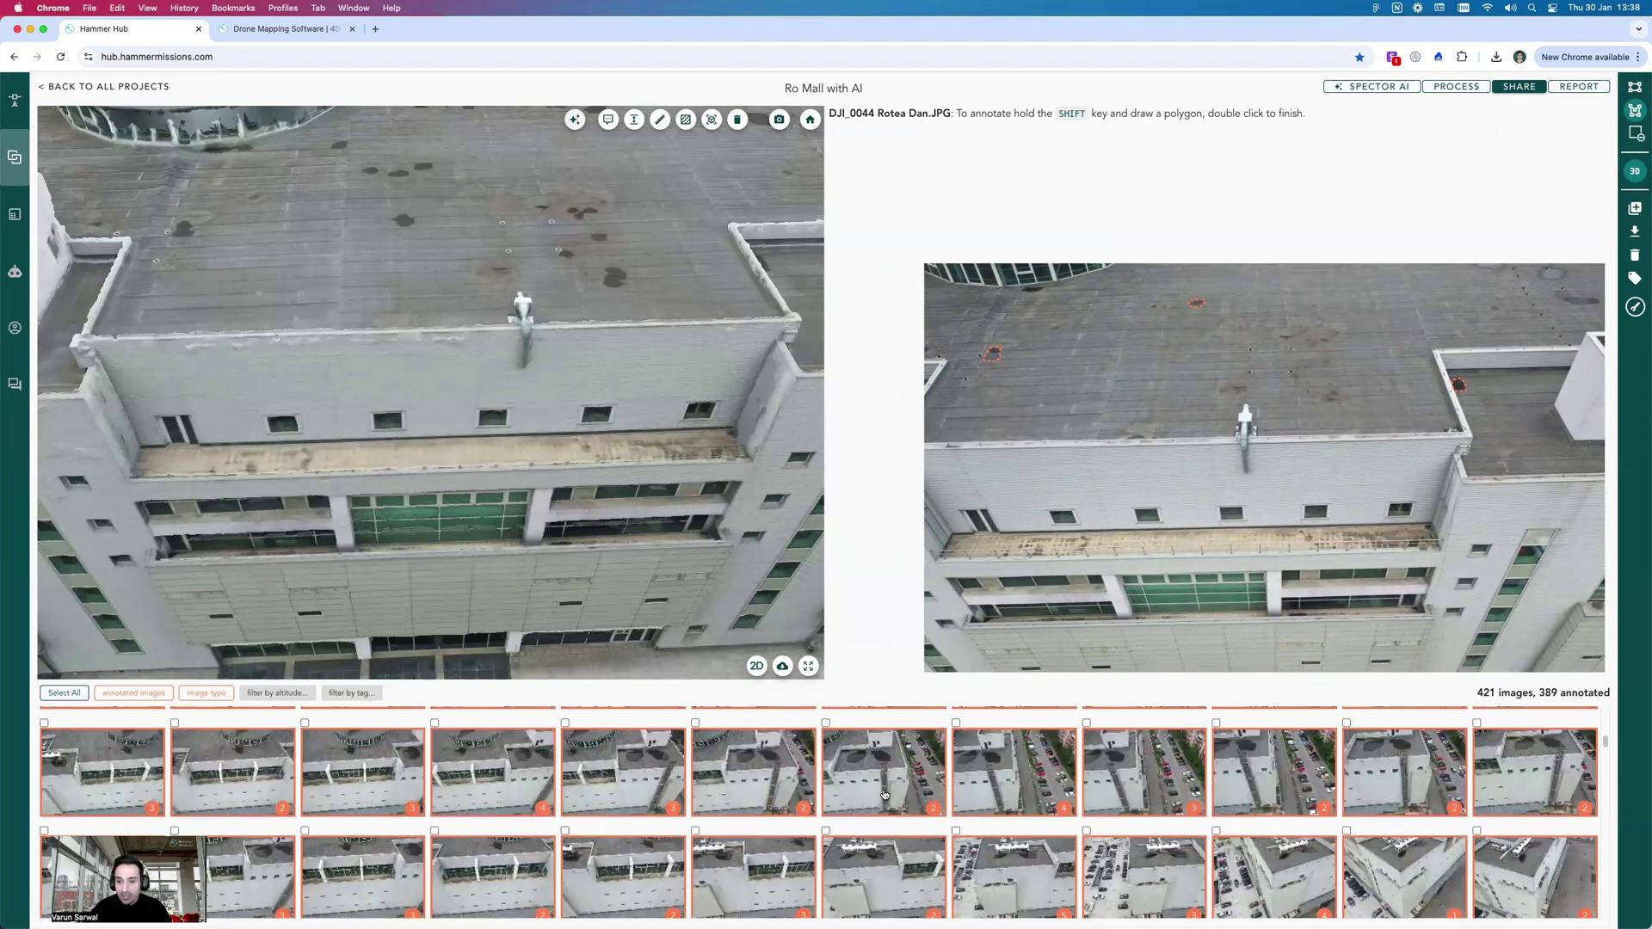
left_click(884, 793)
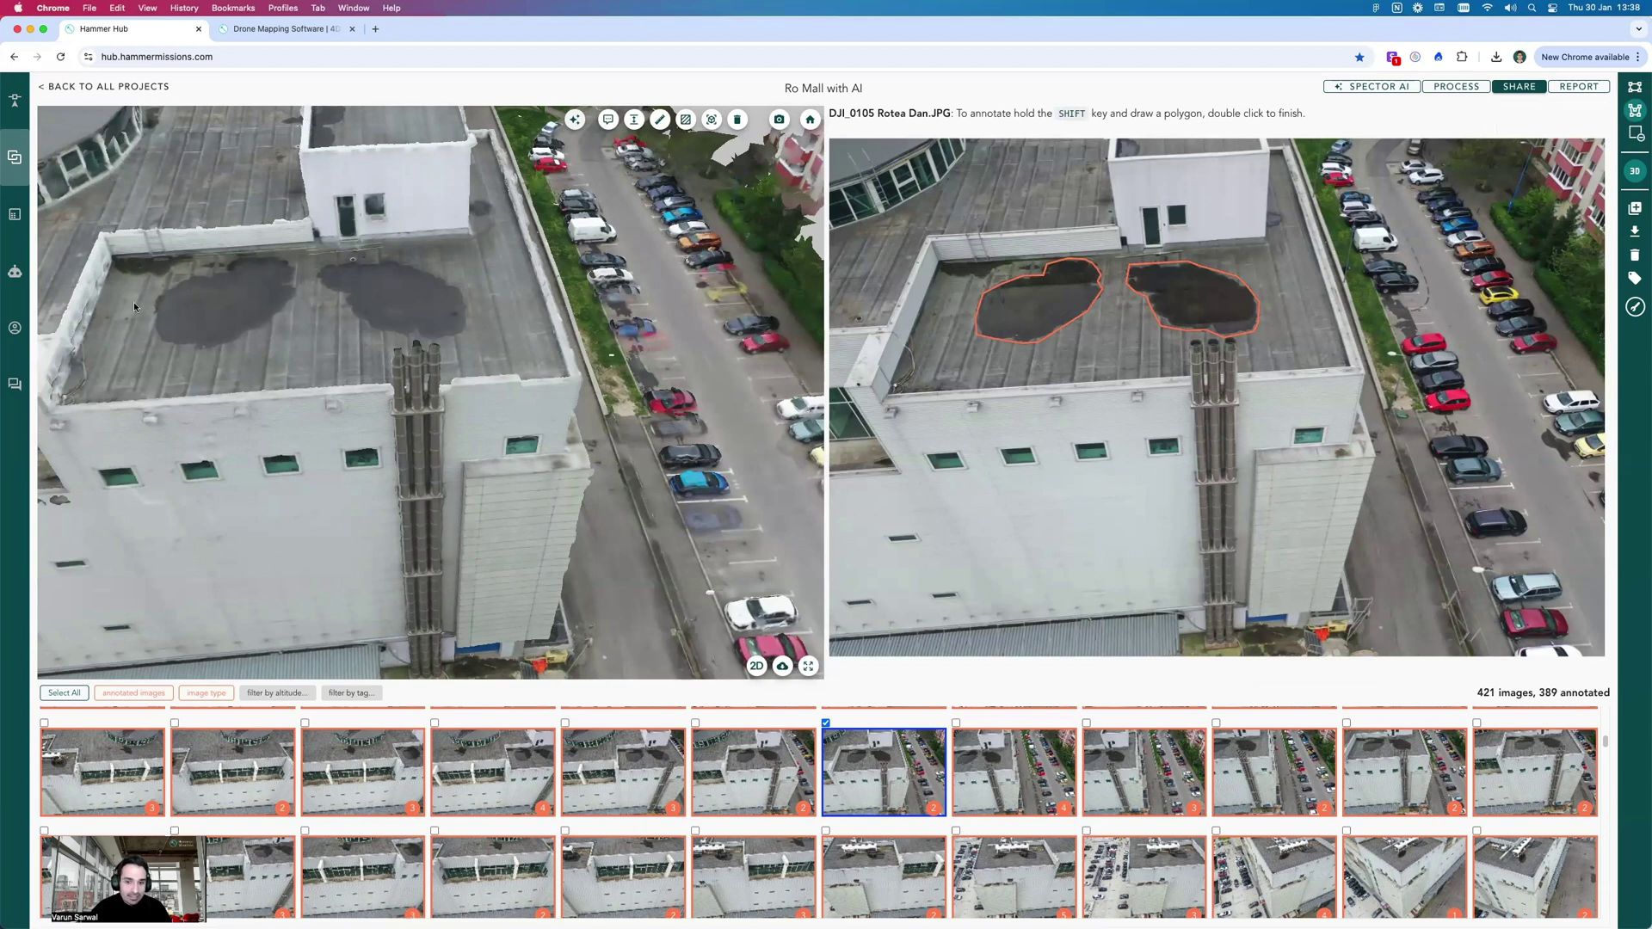
key("Right")
scroll(1164, 241, "up", 3)
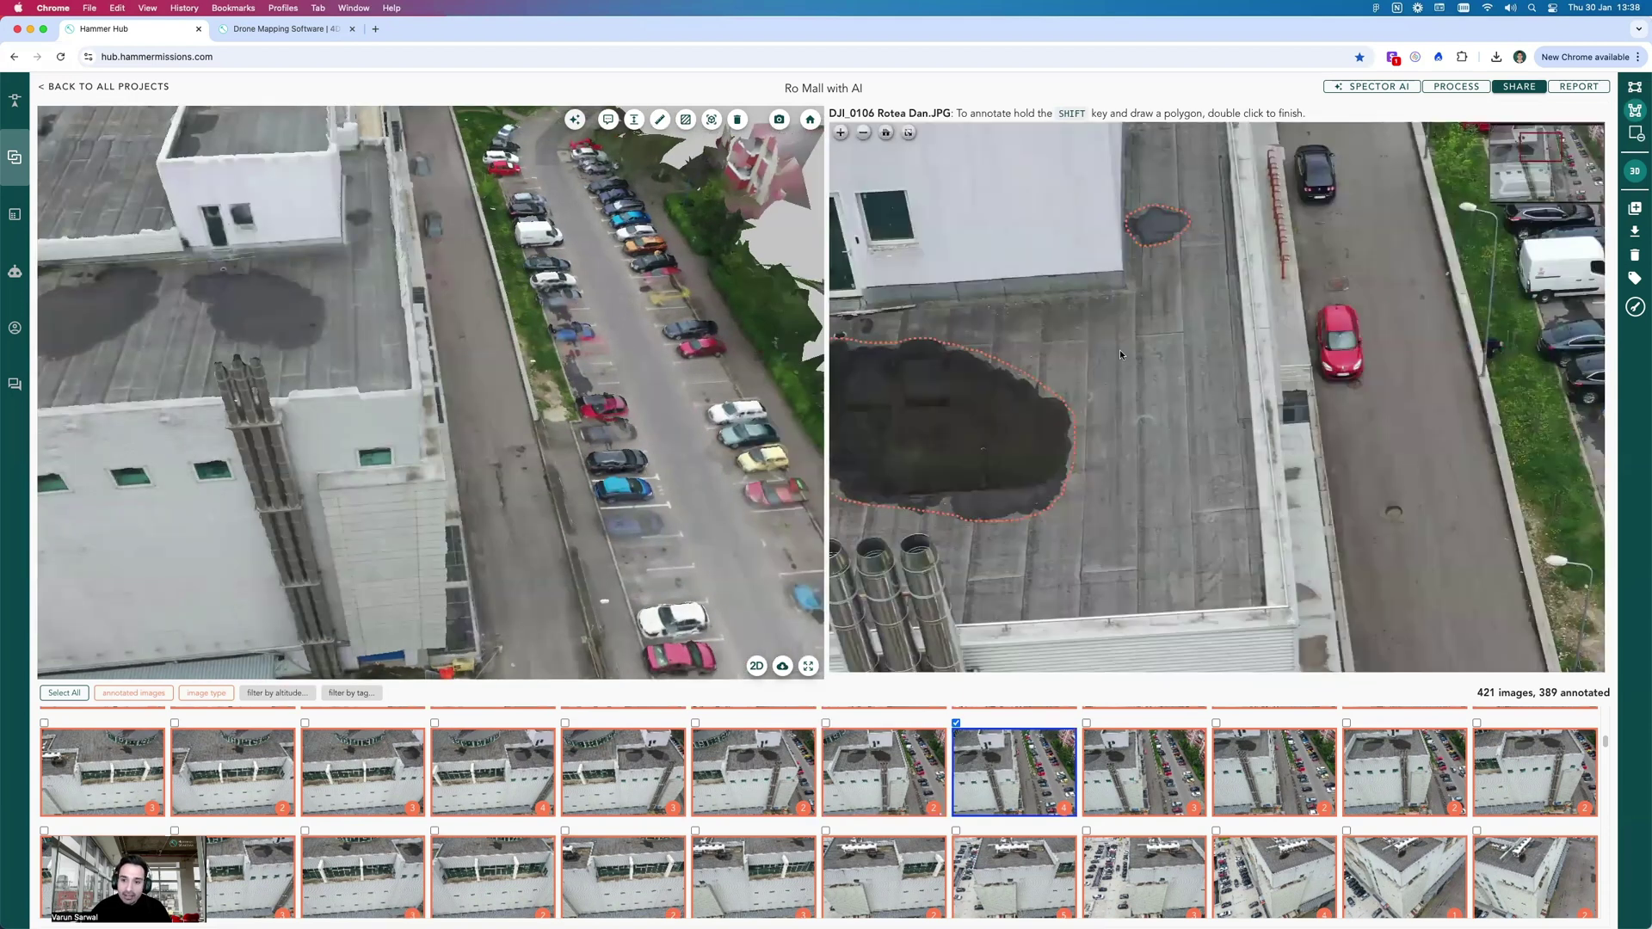
scroll(1114, 403, "down", 2)
scroll(1110, 404, "down", 1)
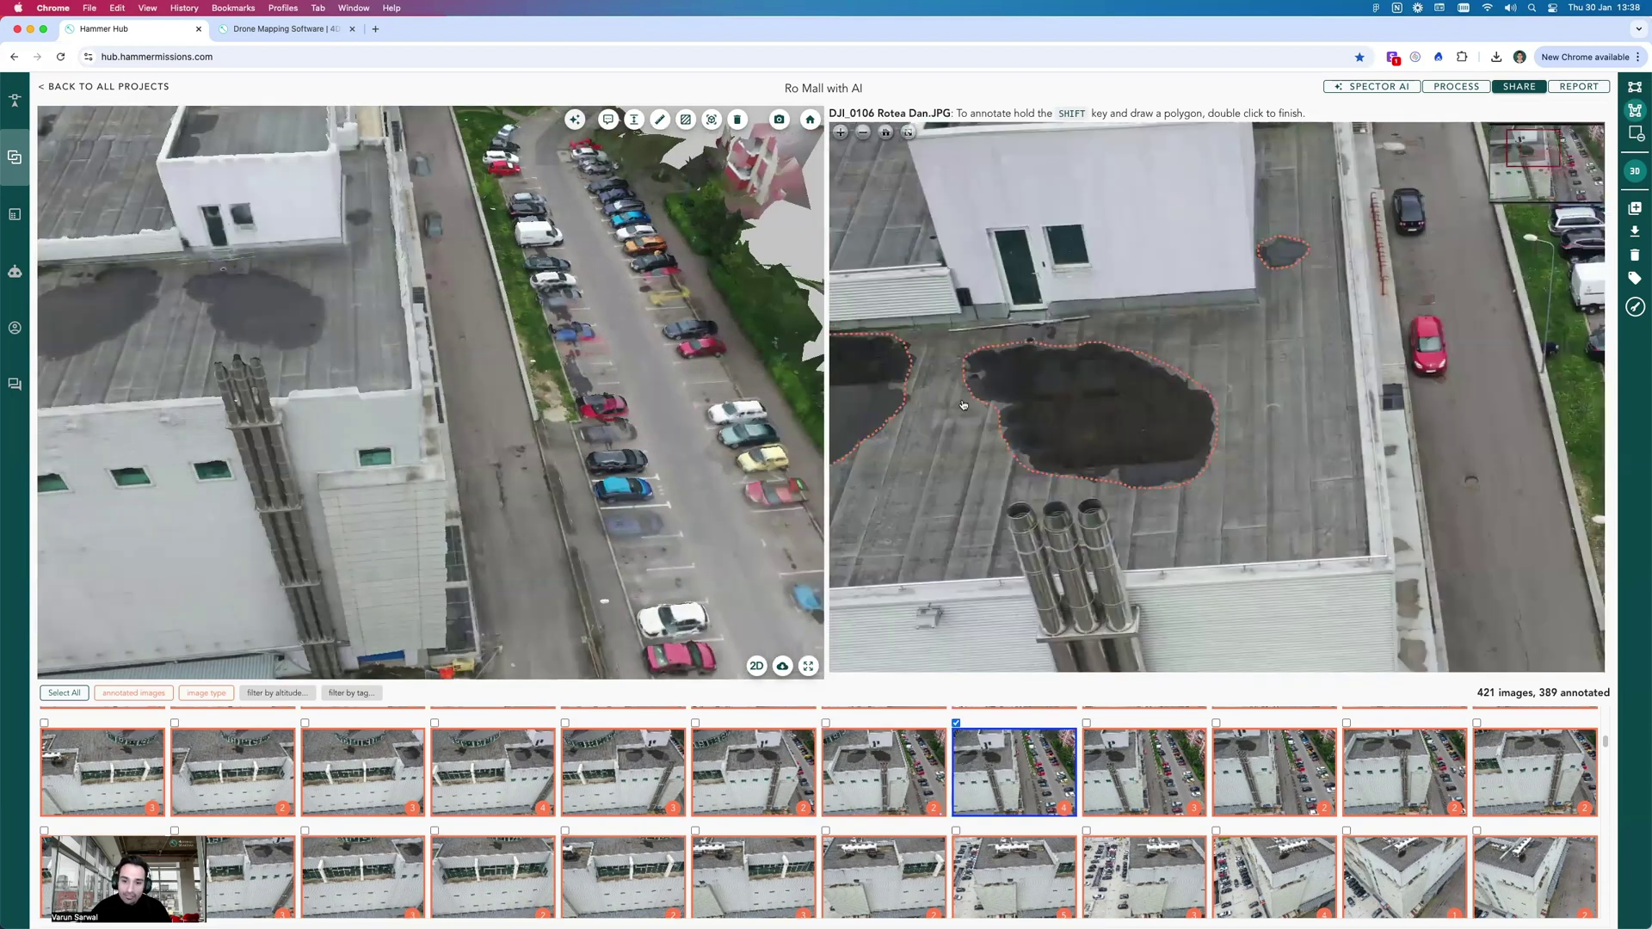
scroll(1003, 398, "down", 1)
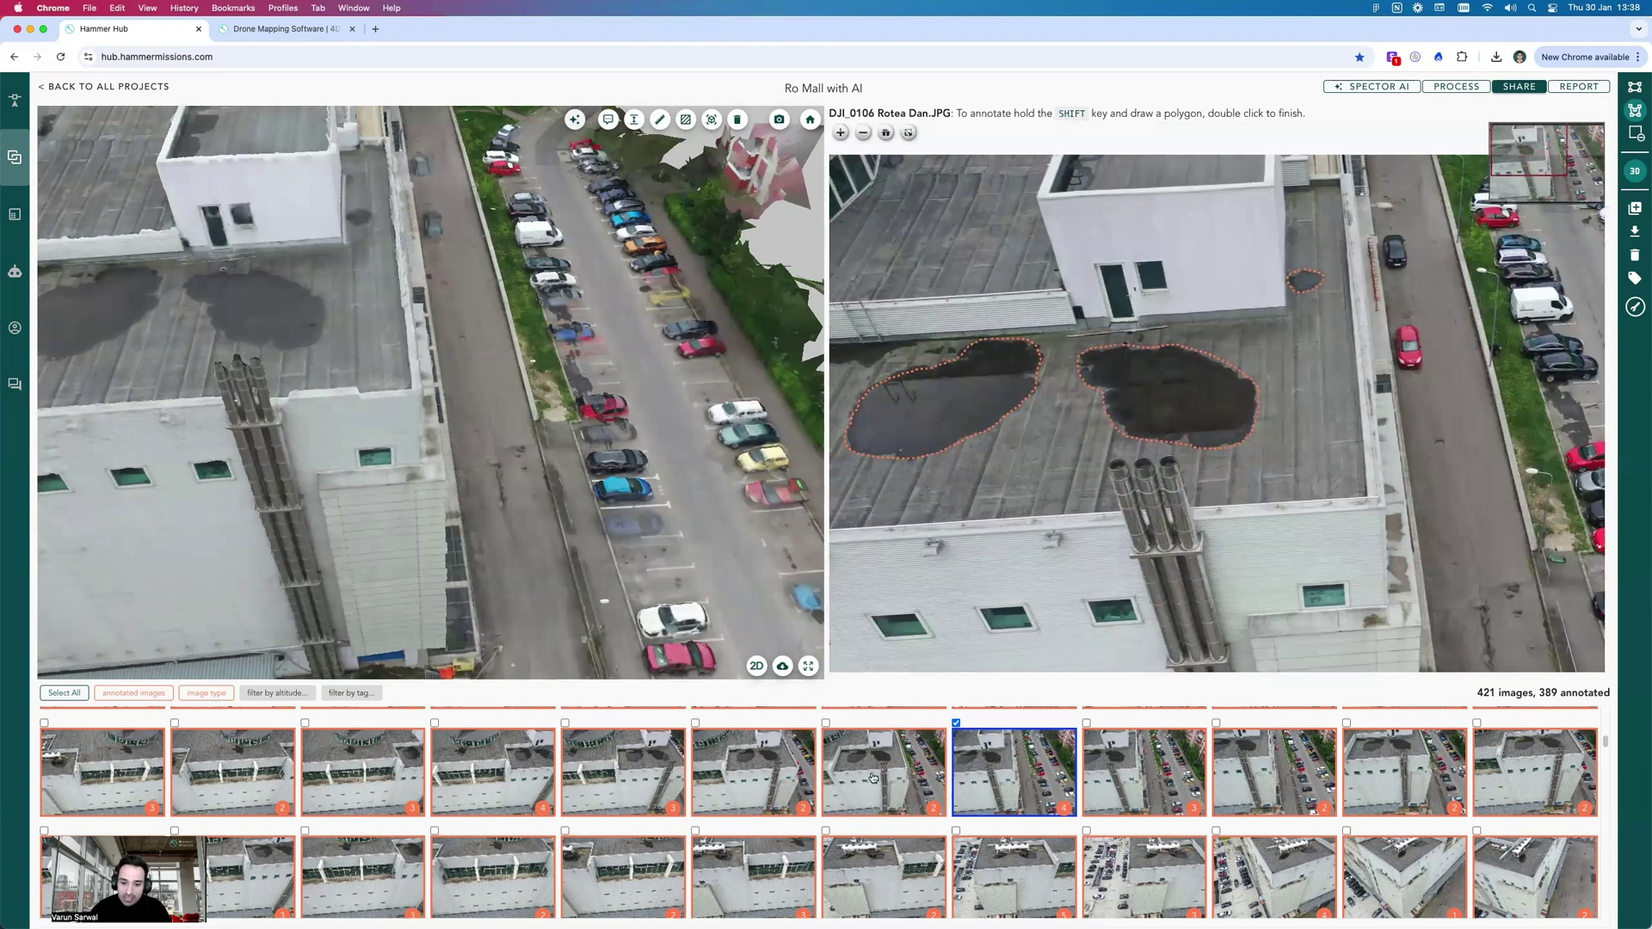
- Compare photos DJI_0105 and DJI_0106, and check the AI confidence of the small pond beside the white tower in DJI_0106
left_click(917, 741)
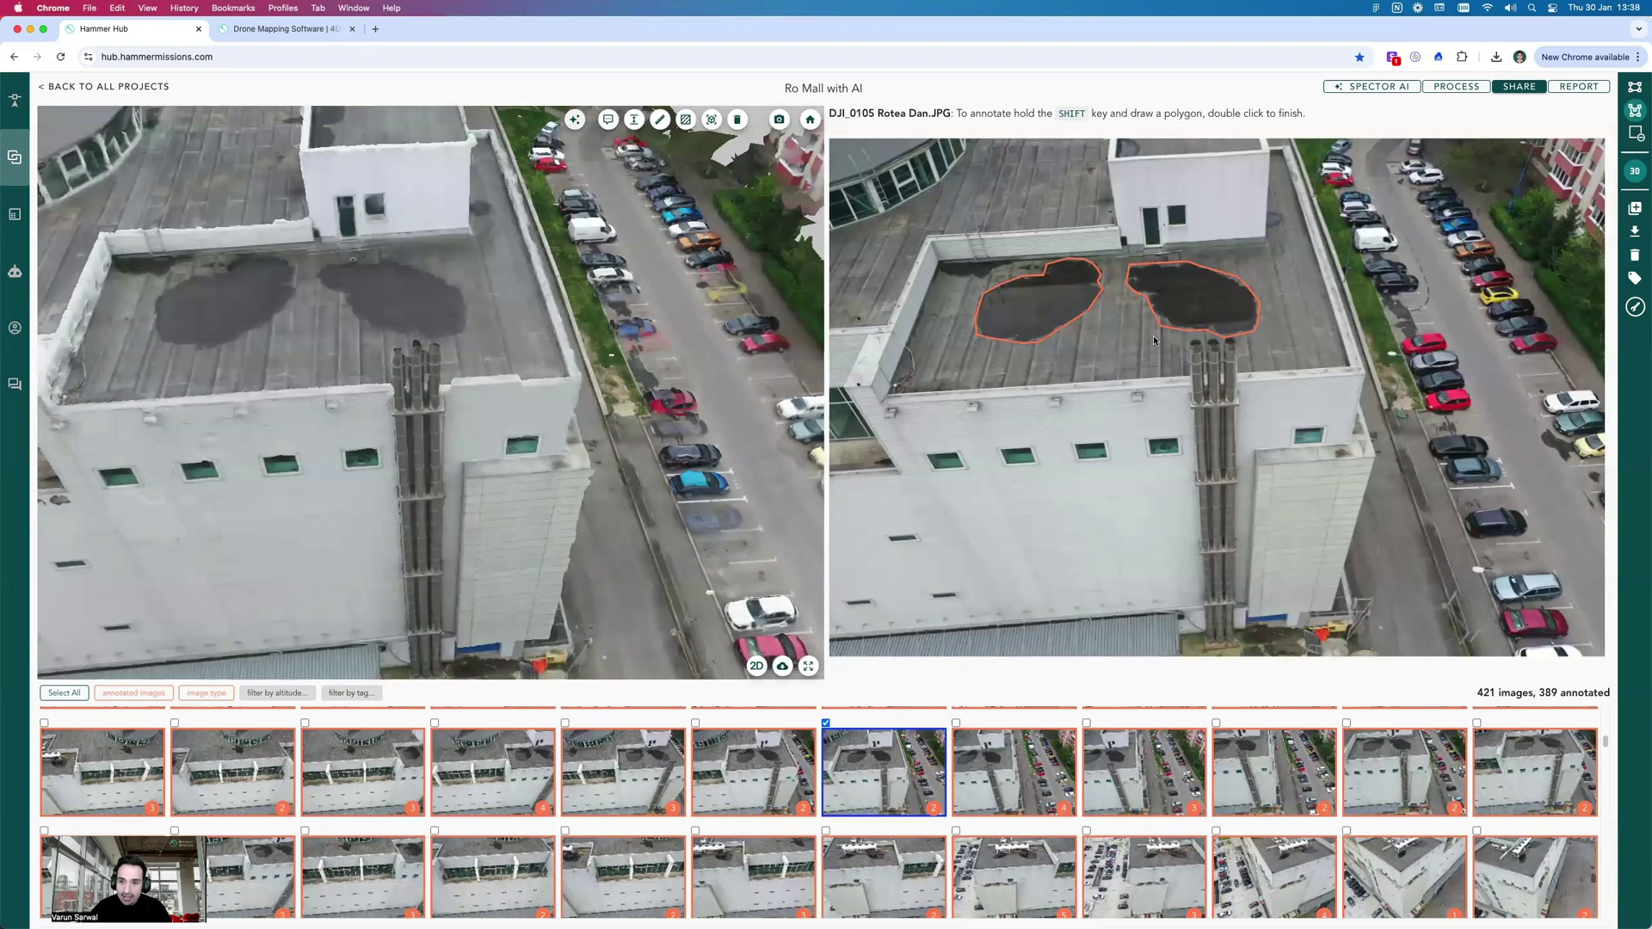
mouse_move(1184, 302)
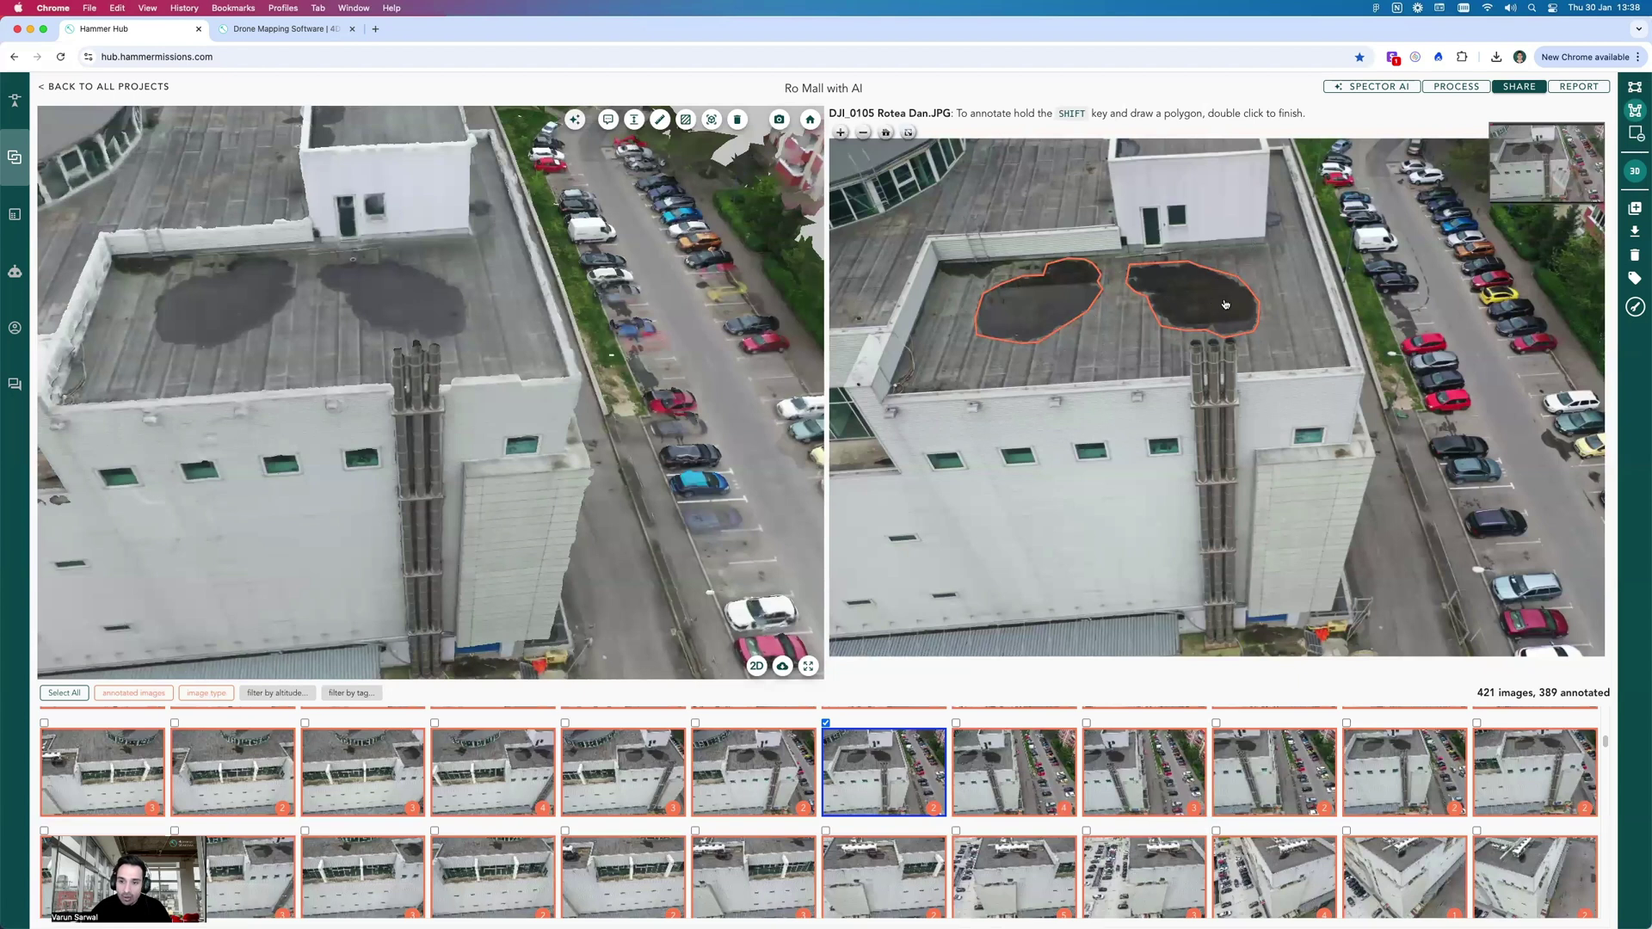
left_click(1000, 785)
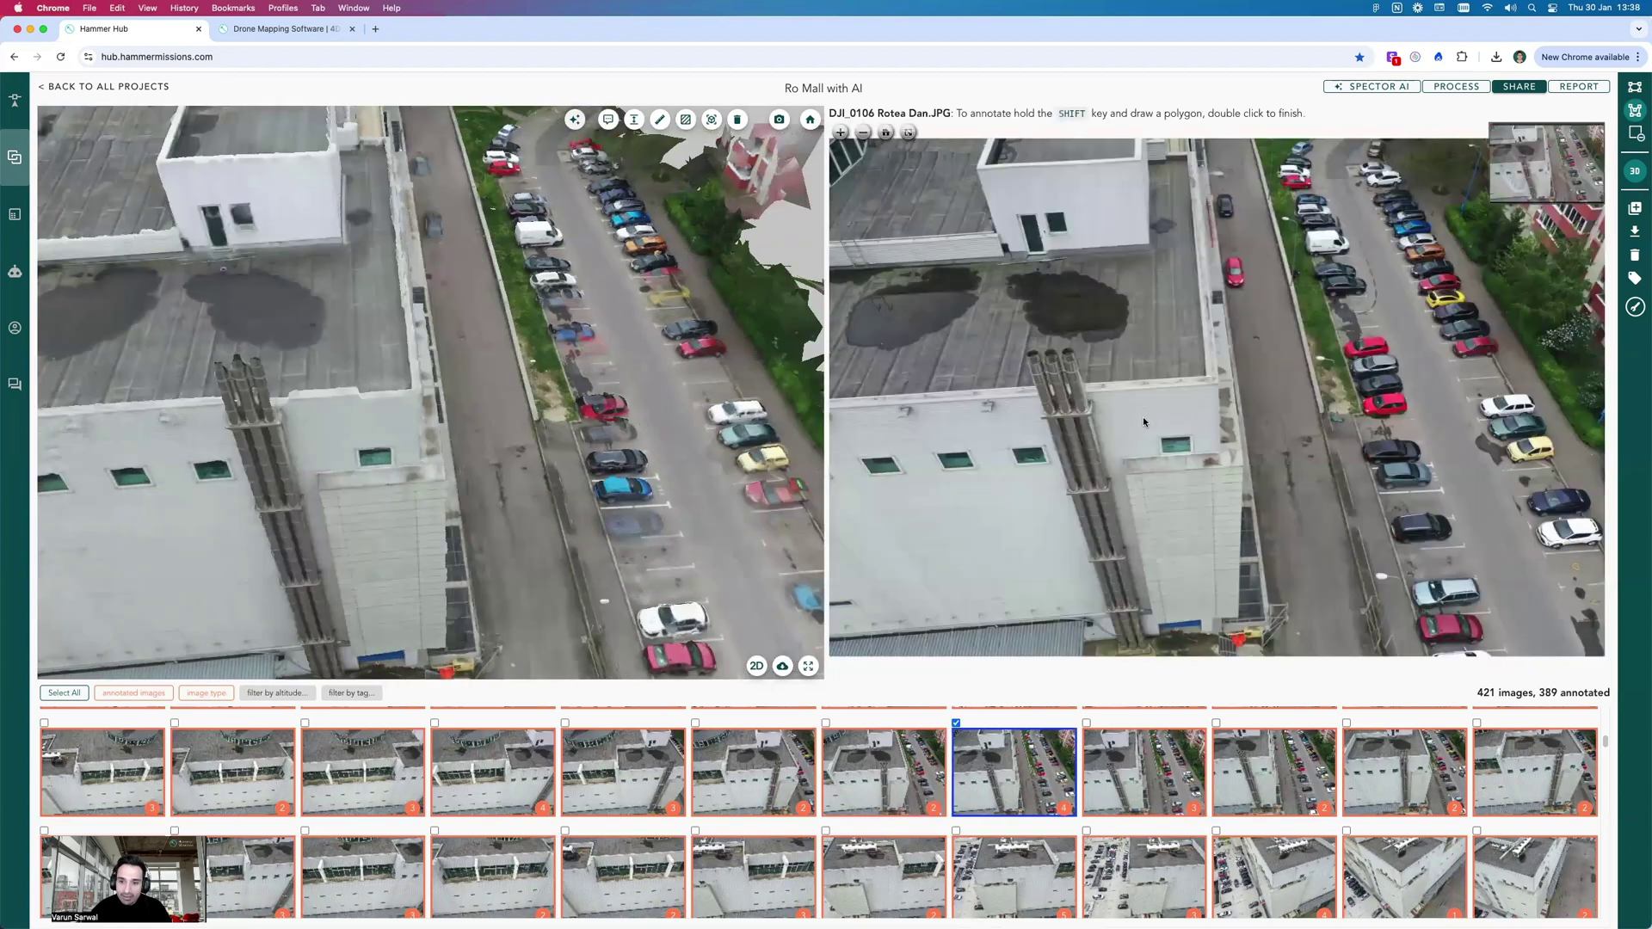
left_click(1162, 231)
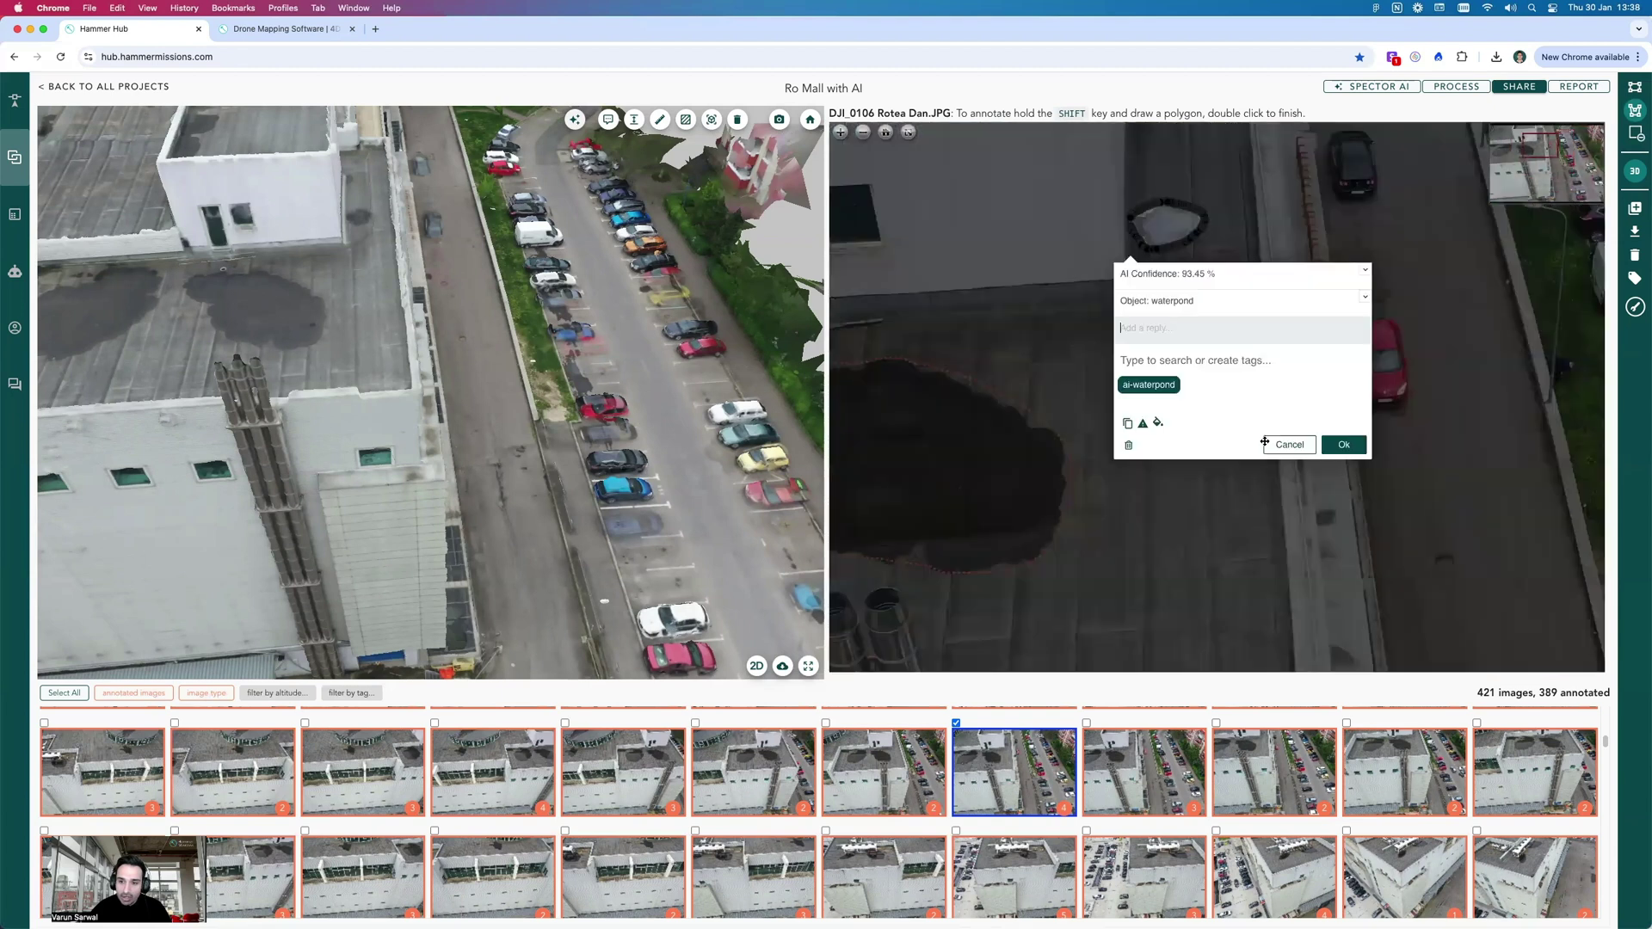
left_click(1225, 465)
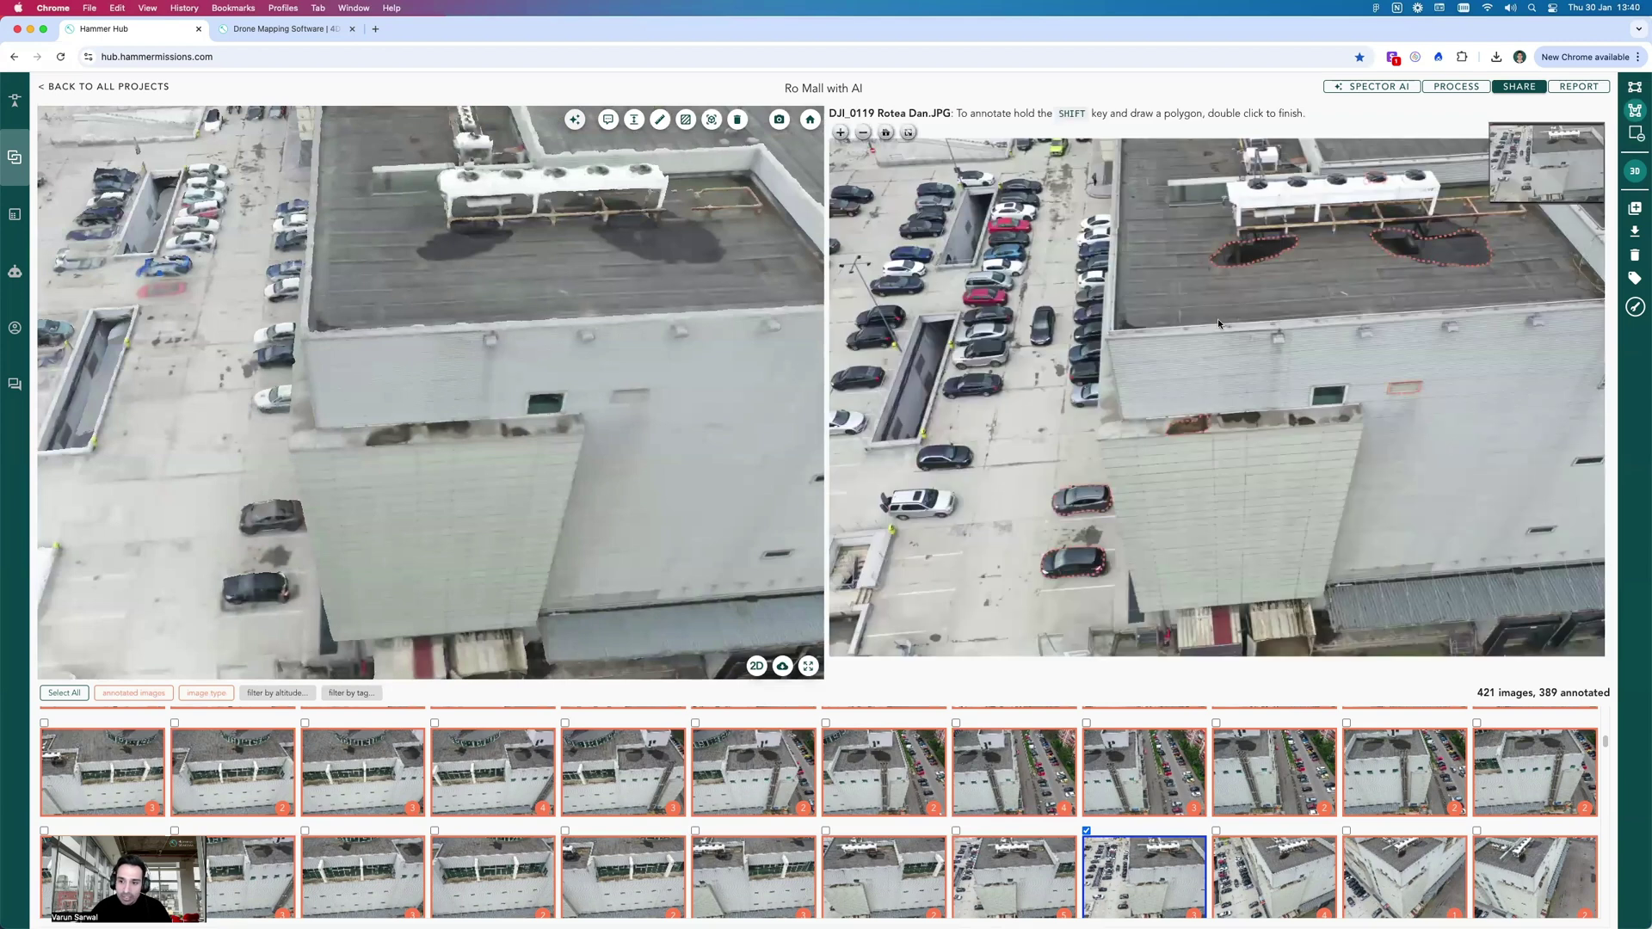
- Open photo DJI_0187 and examine the detection outline around the dark car at the kerb near the building entrance
scroll(848, 810, "down", 5)
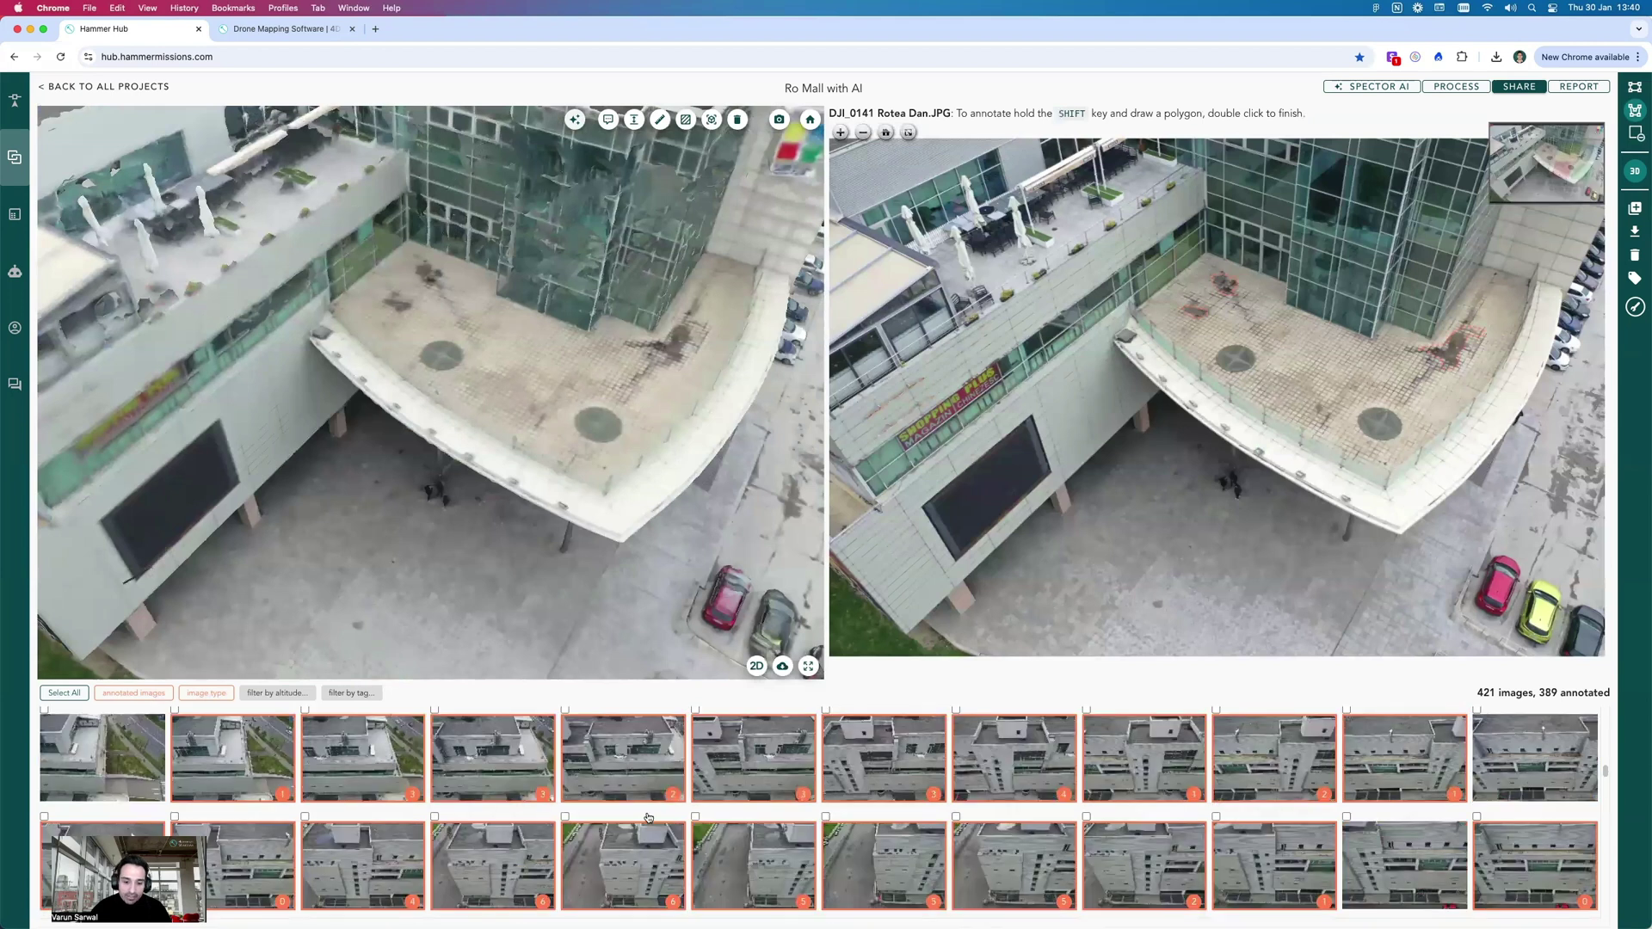
left_click(647, 820)
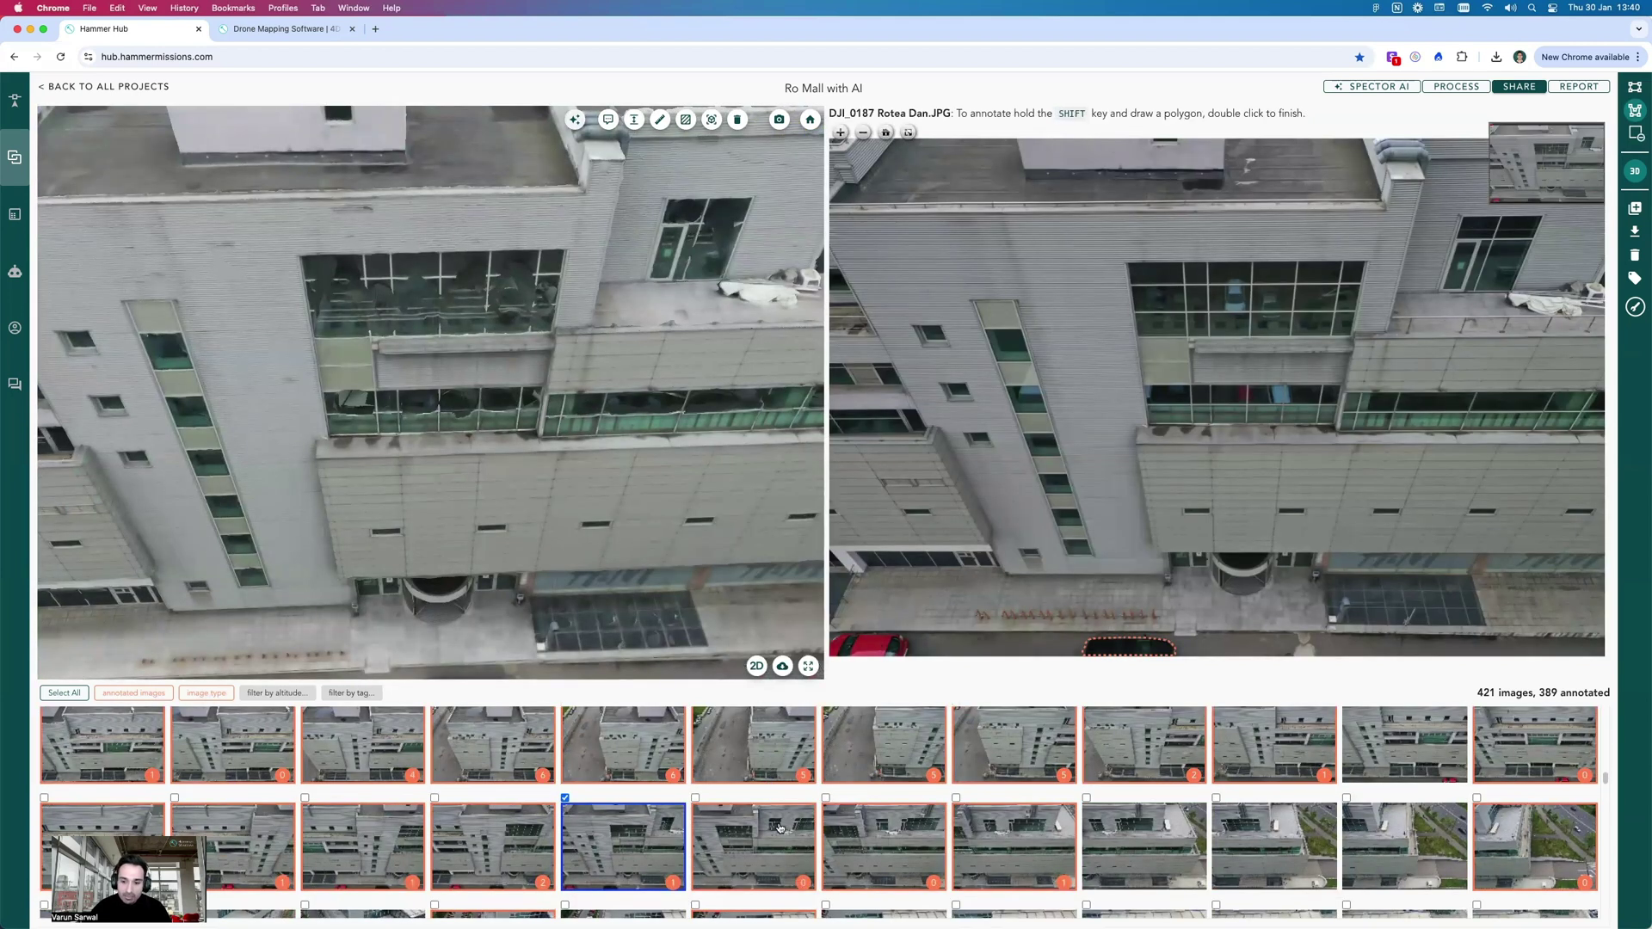
scroll(1145, 655, "up", 5)
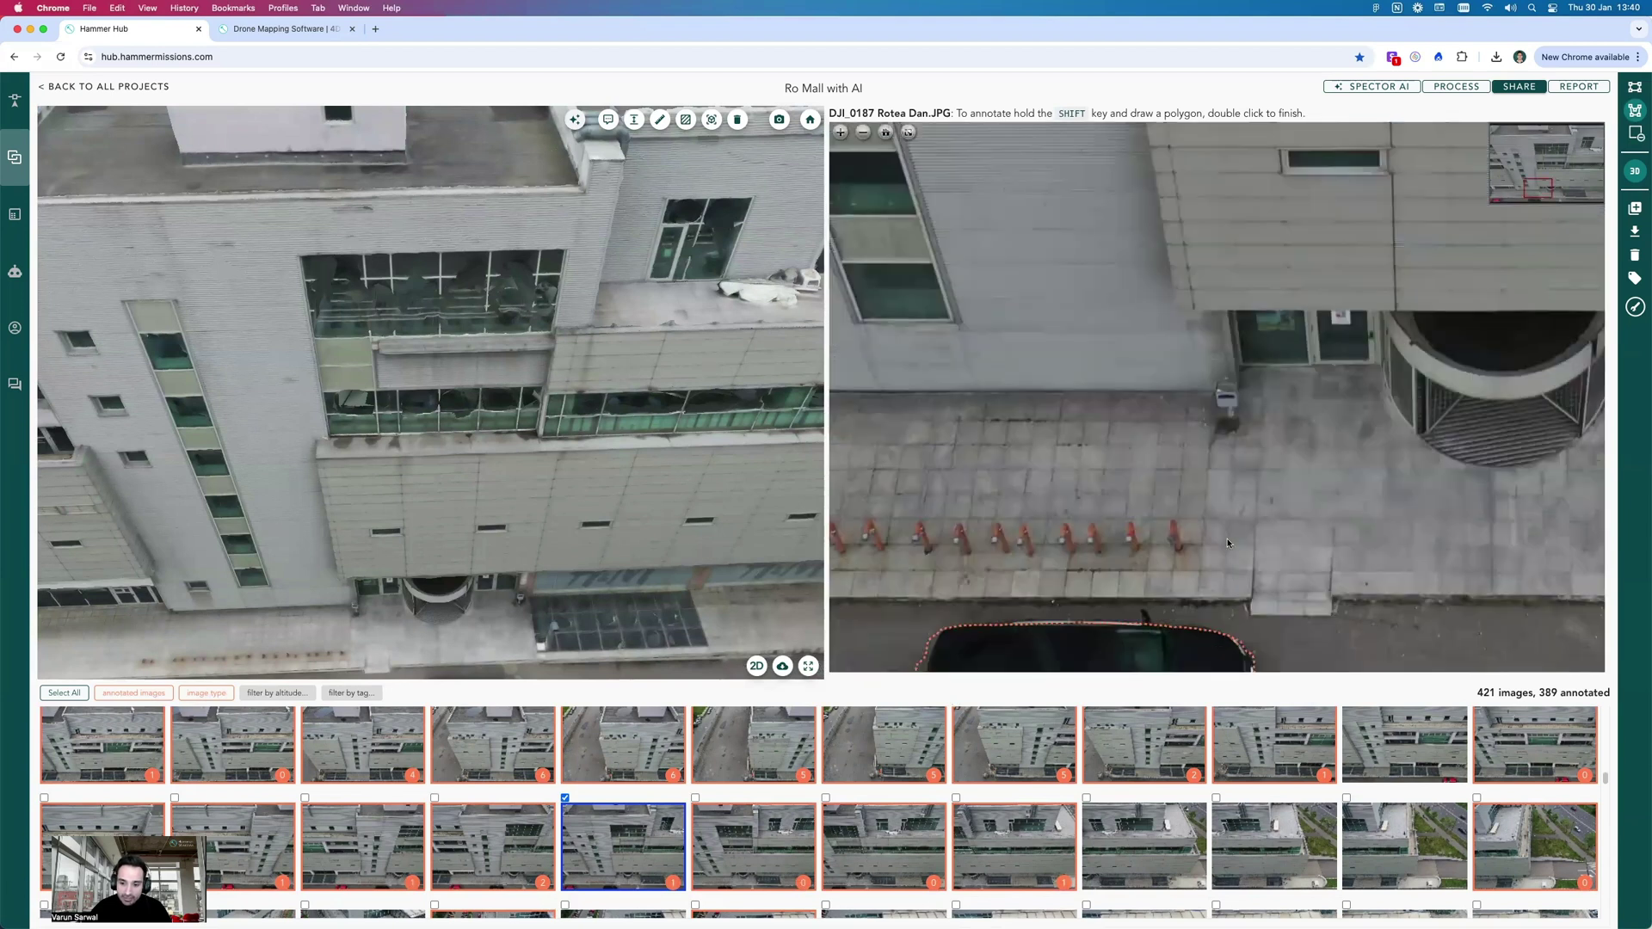
left_click_drag(1258, 437, 1203, 454)
left_click(1043, 470)
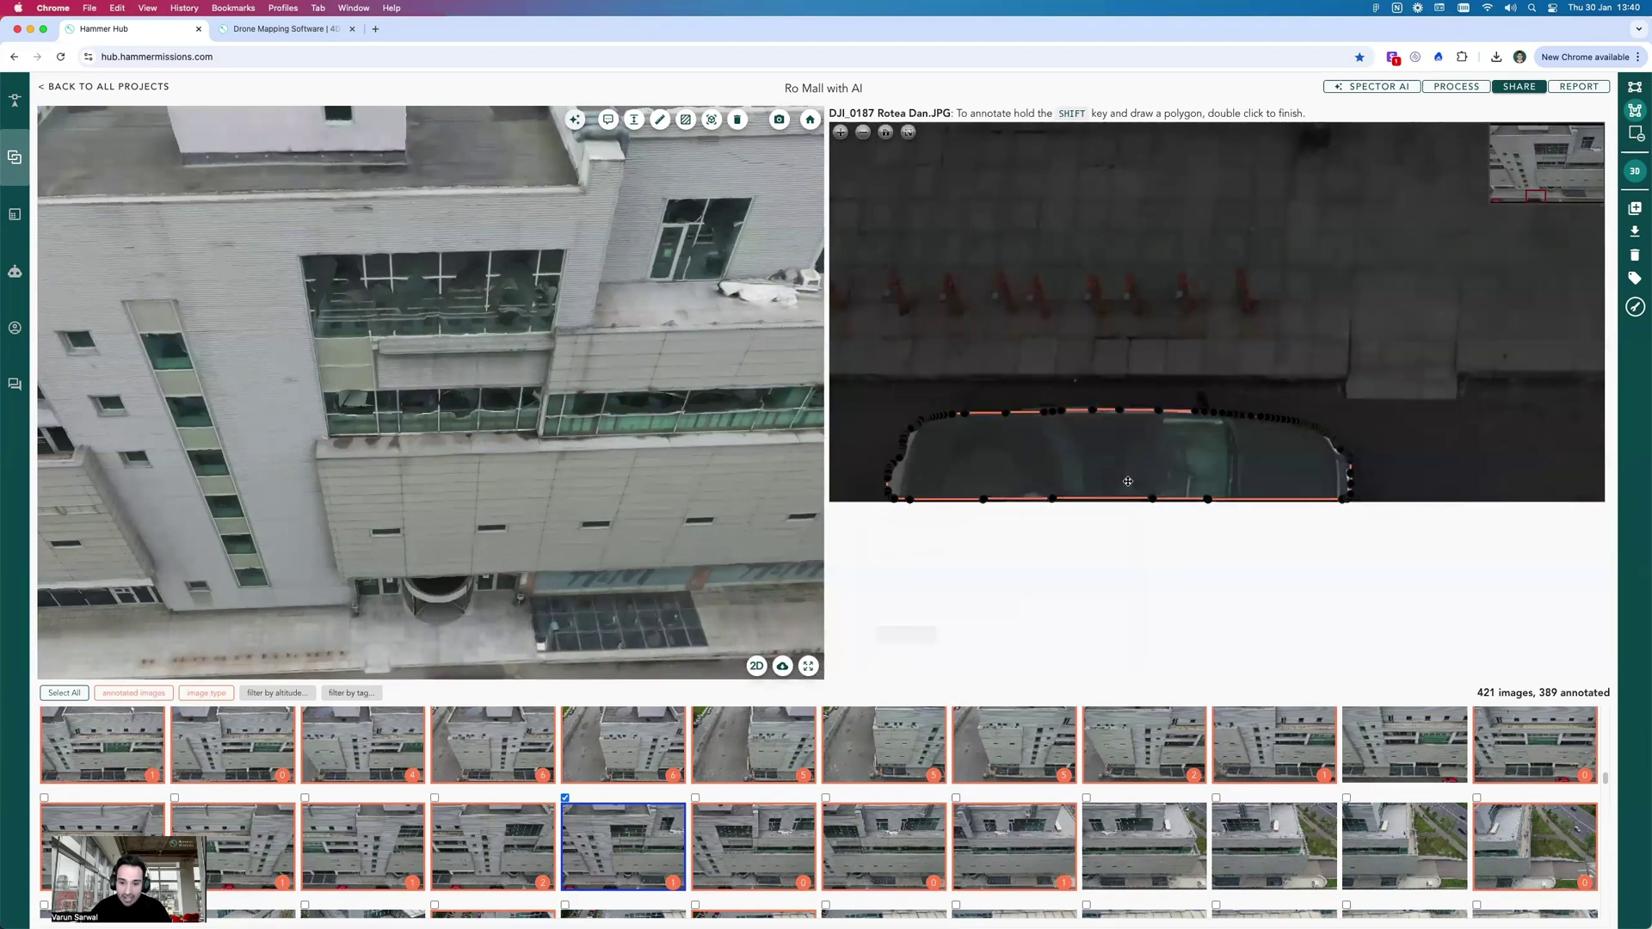
left_click(1043, 470)
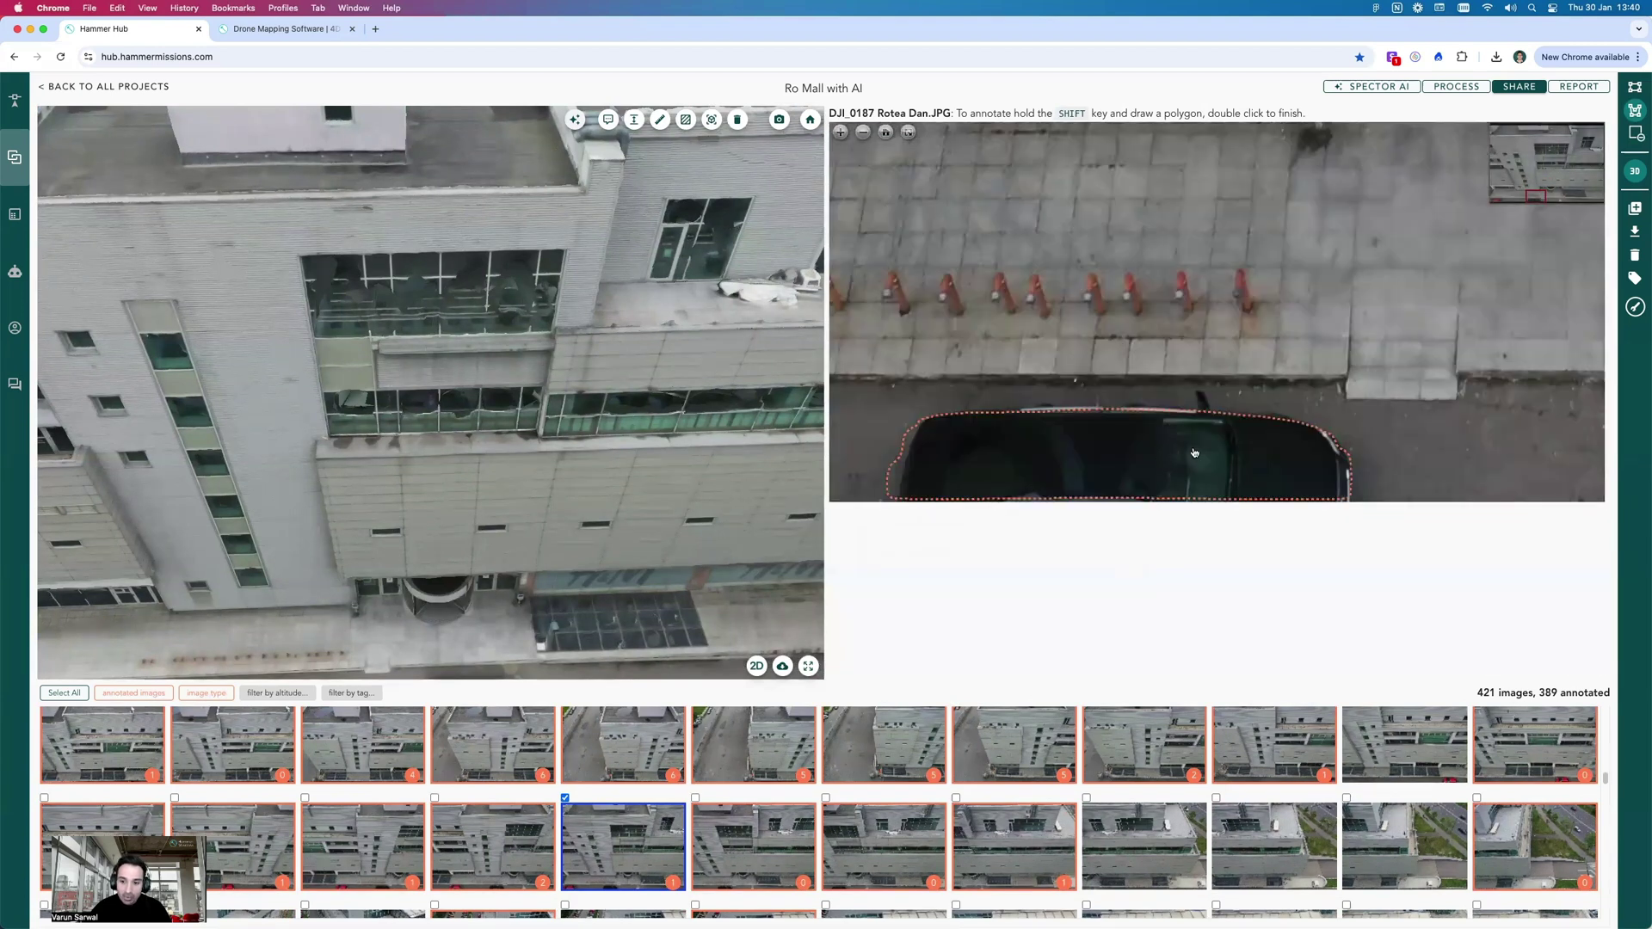
scroll(1221, 451, "down", 2)
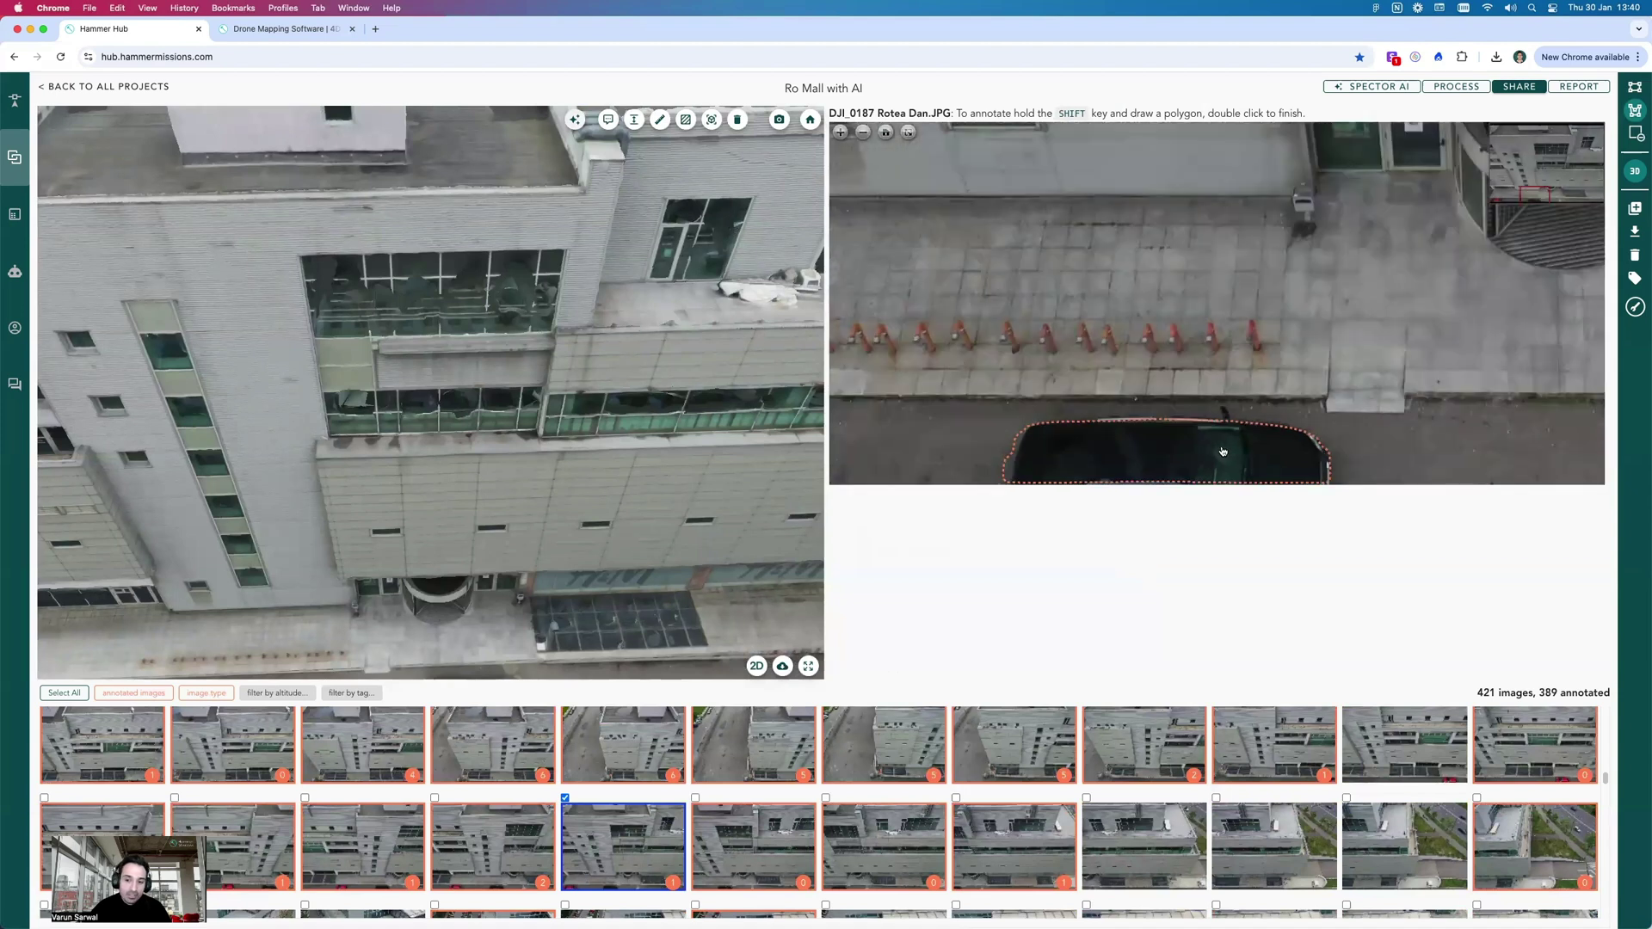
scroll(1218, 454, "down", 2)
scroll(1179, 464, "down", 3)
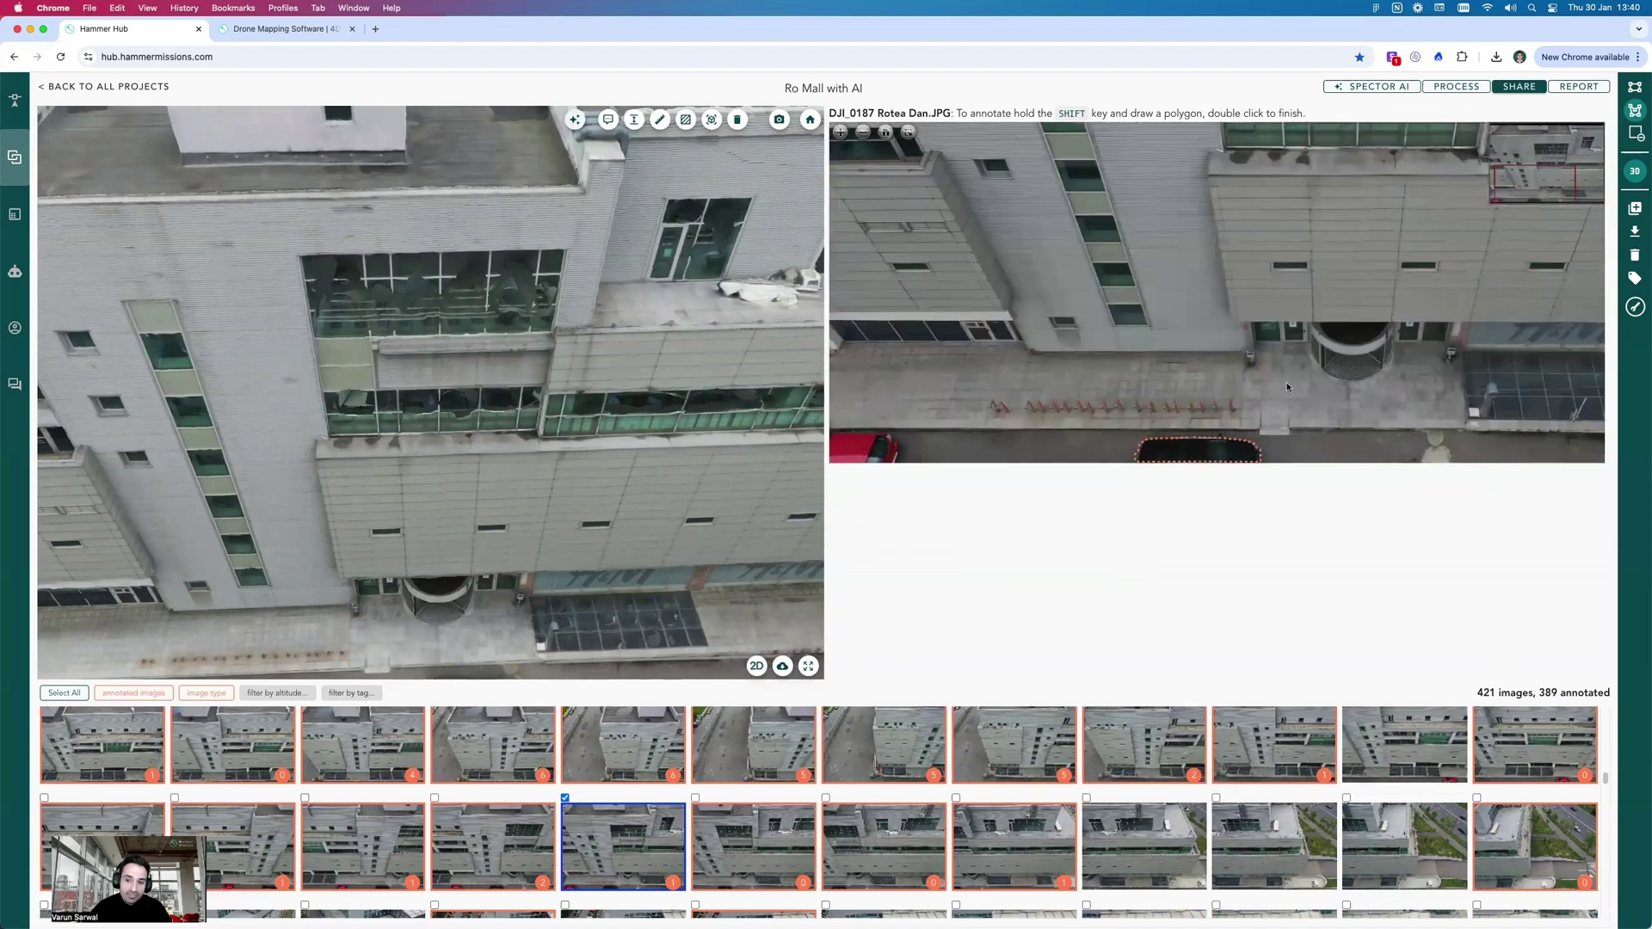
scroll(1149, 472, "down", 3)
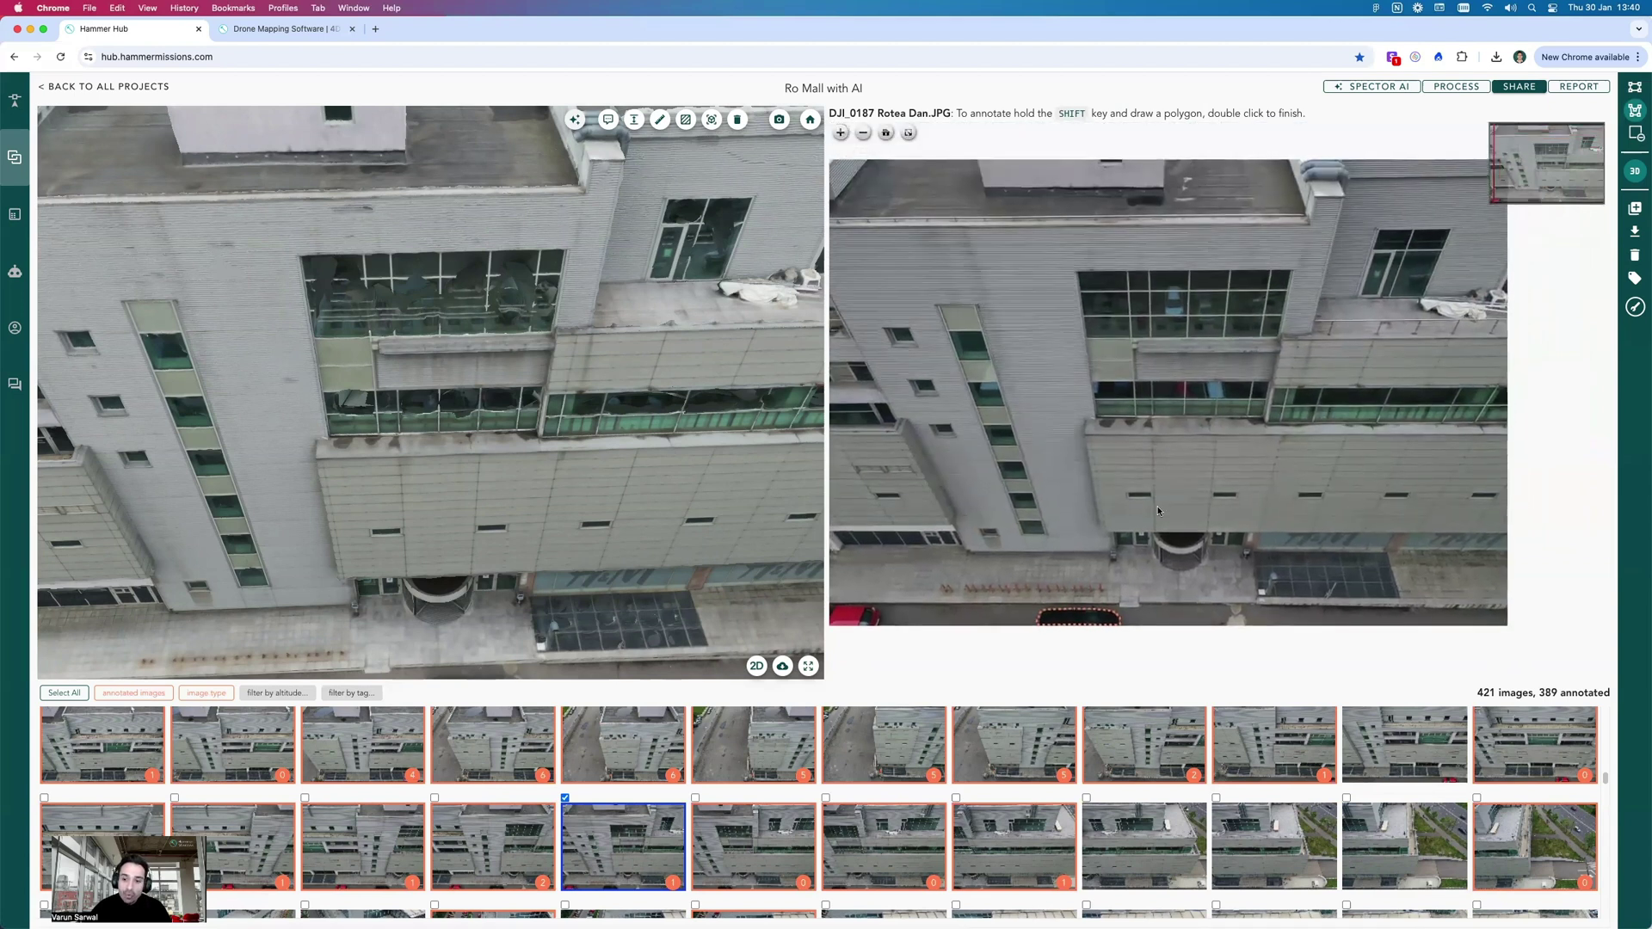
scroll(1081, 601, "up", 5)
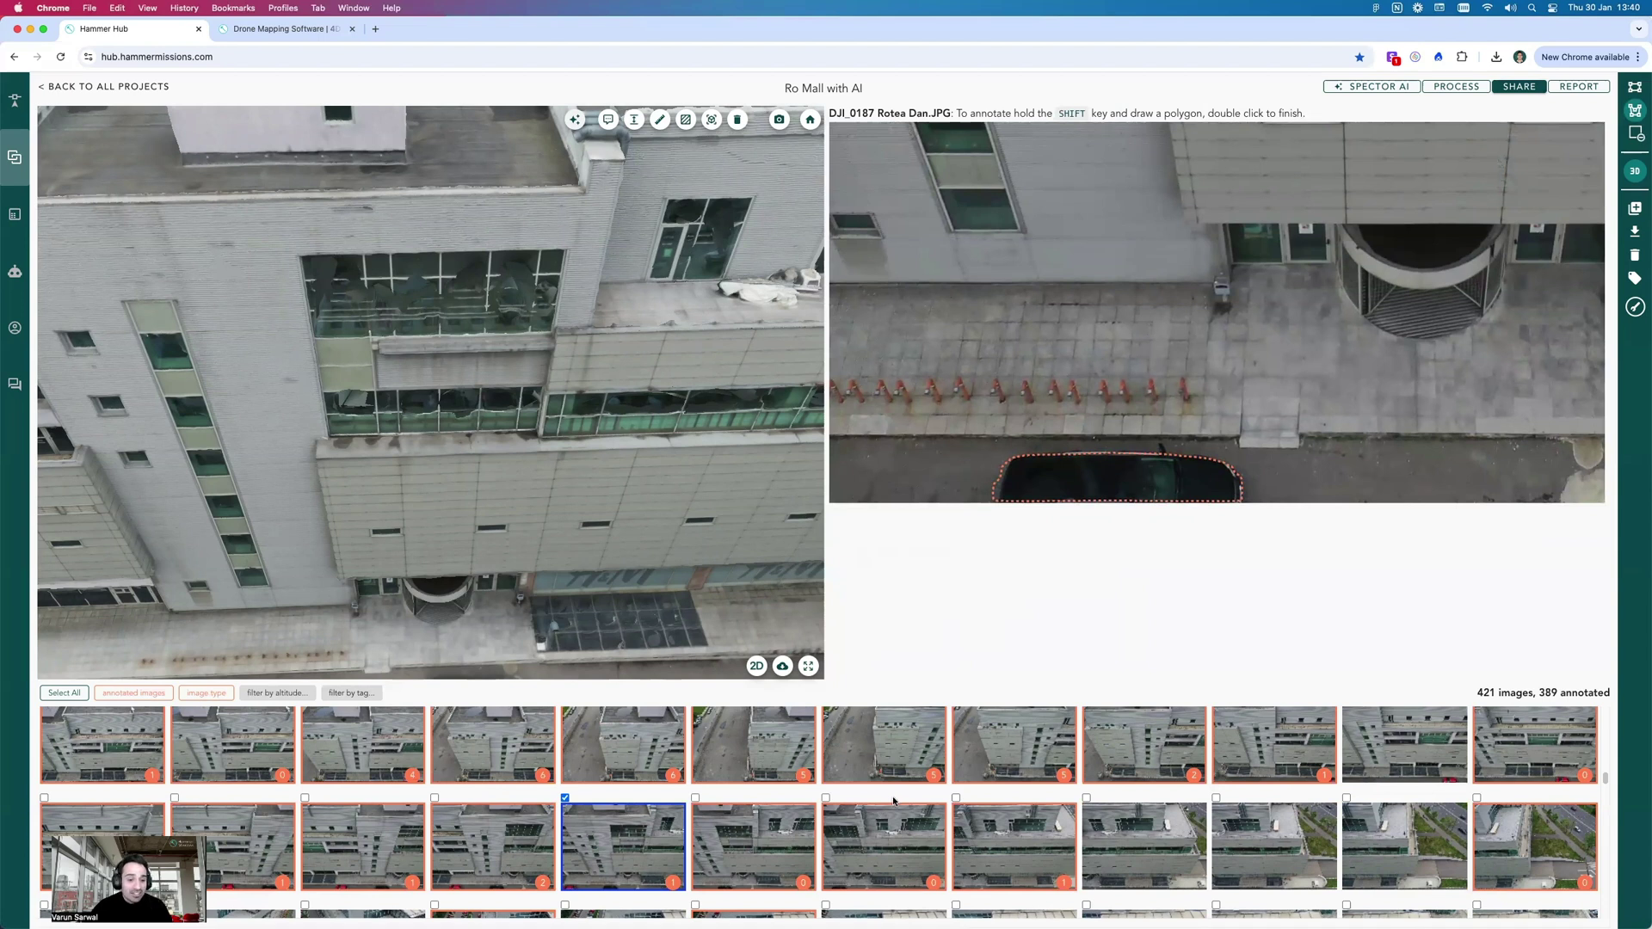
- Open photo DJI_0212 and examine the detected wet patches on the tiled terrace of the curved canopy
scroll(891, 799, "down", 5)
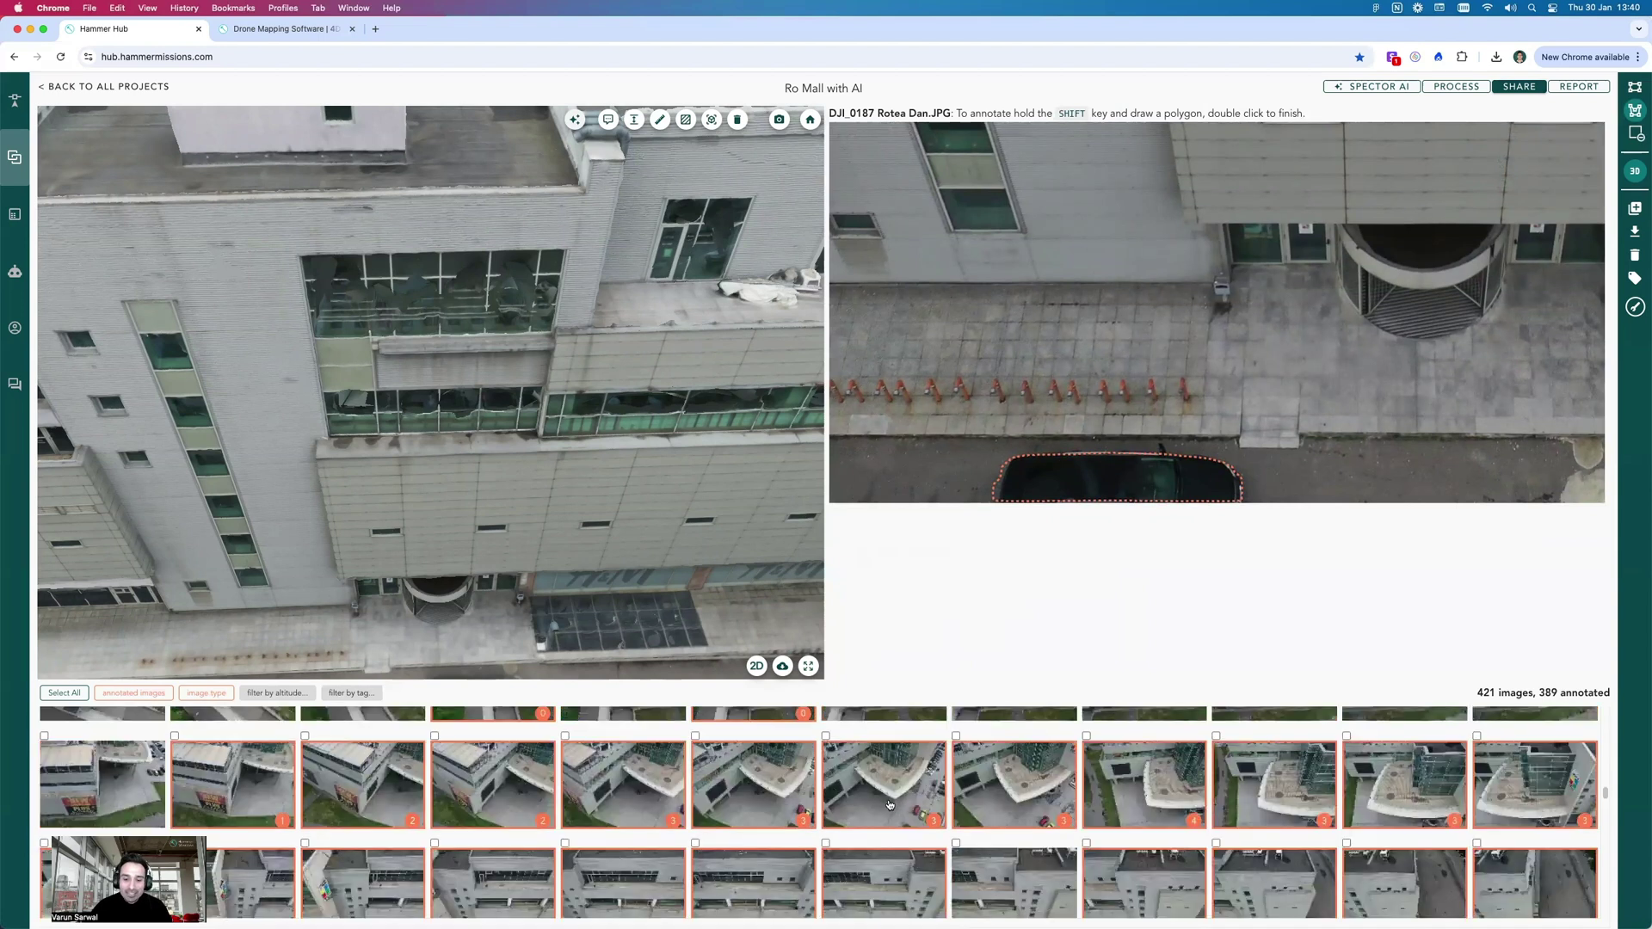
left_click(792, 790)
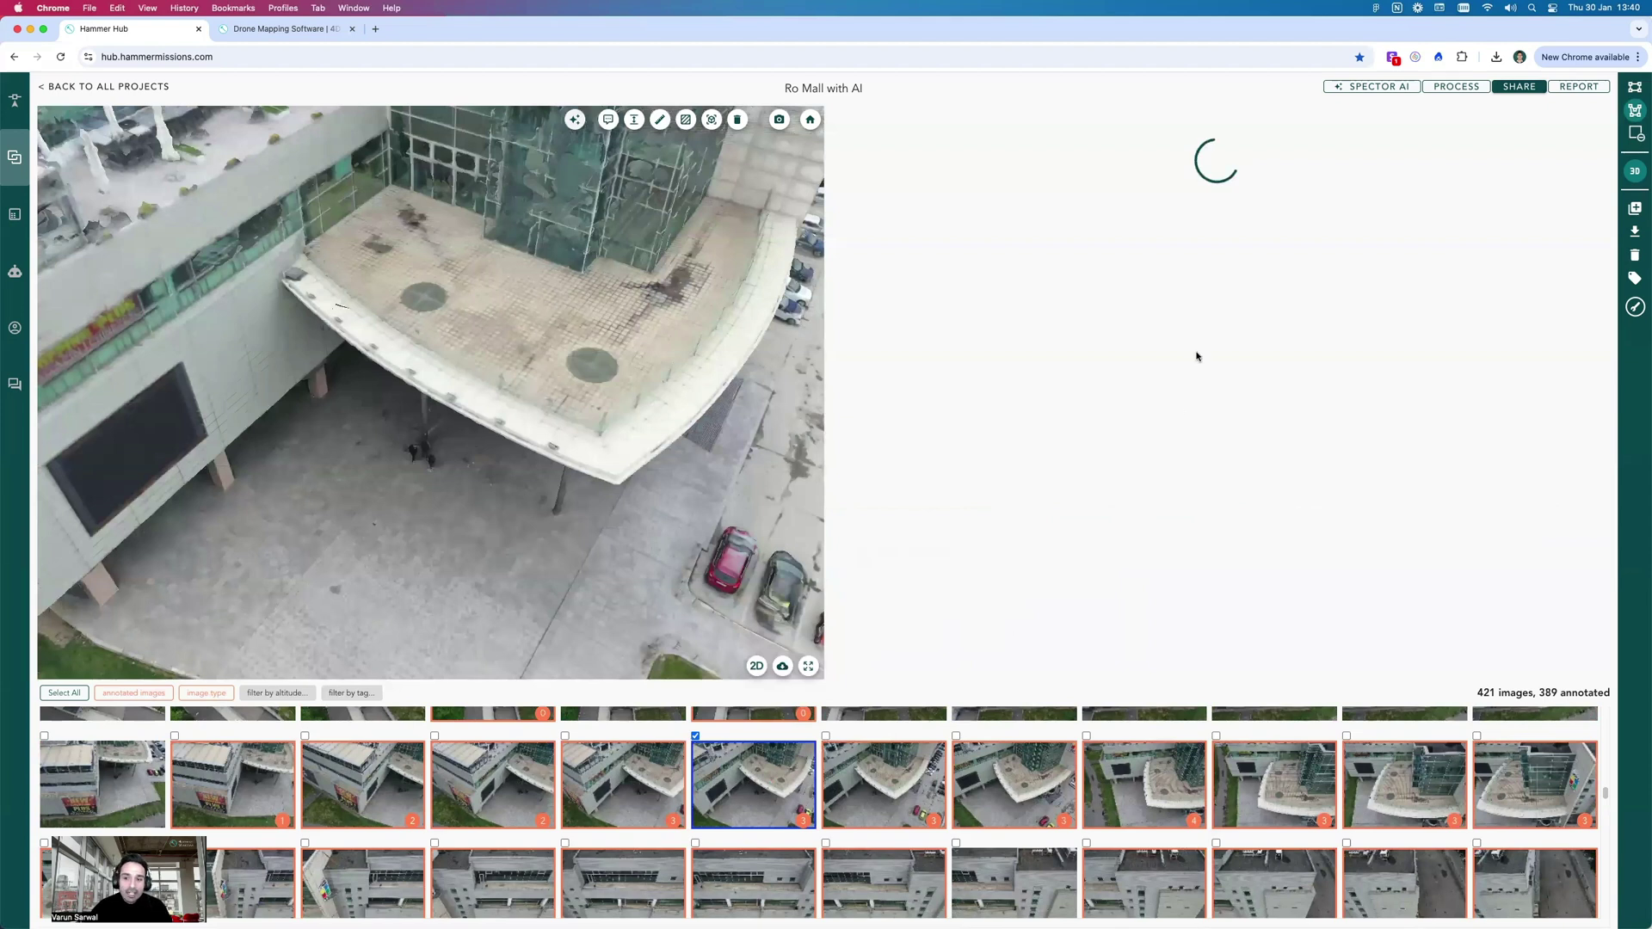
scroll(1127, 333, "up", 3)
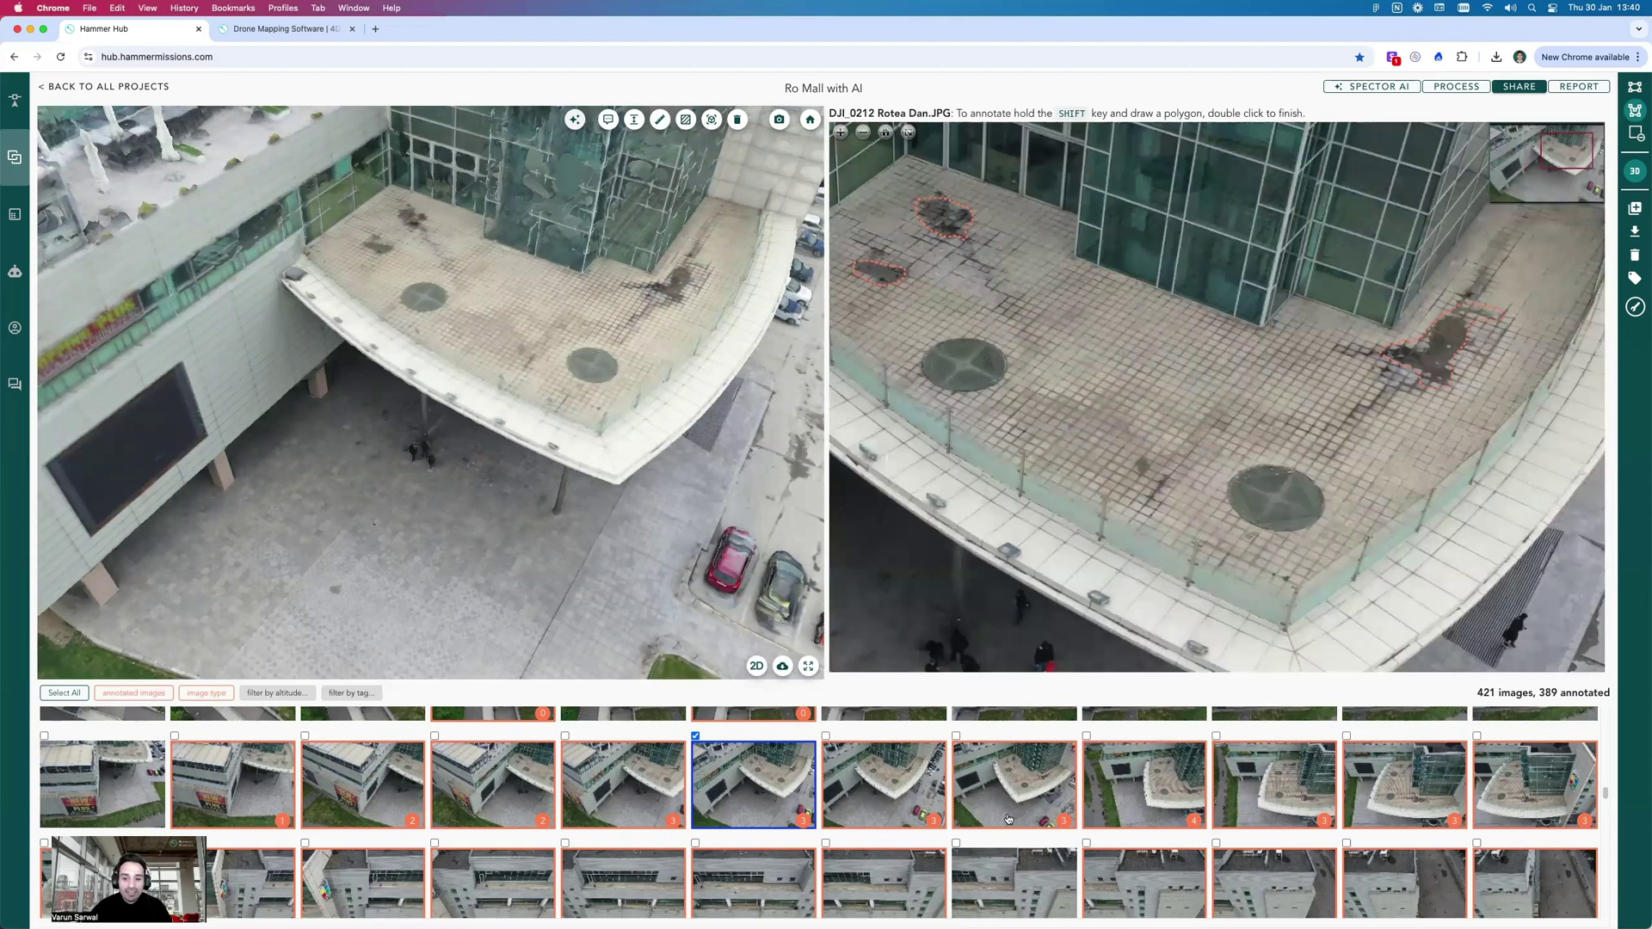
- Open photo DJI_0249 and examine the outlined ponds and the unmarked dark patches on the roof beside the parking lot
scroll(900, 852, "down", 5)
left_click(901, 853)
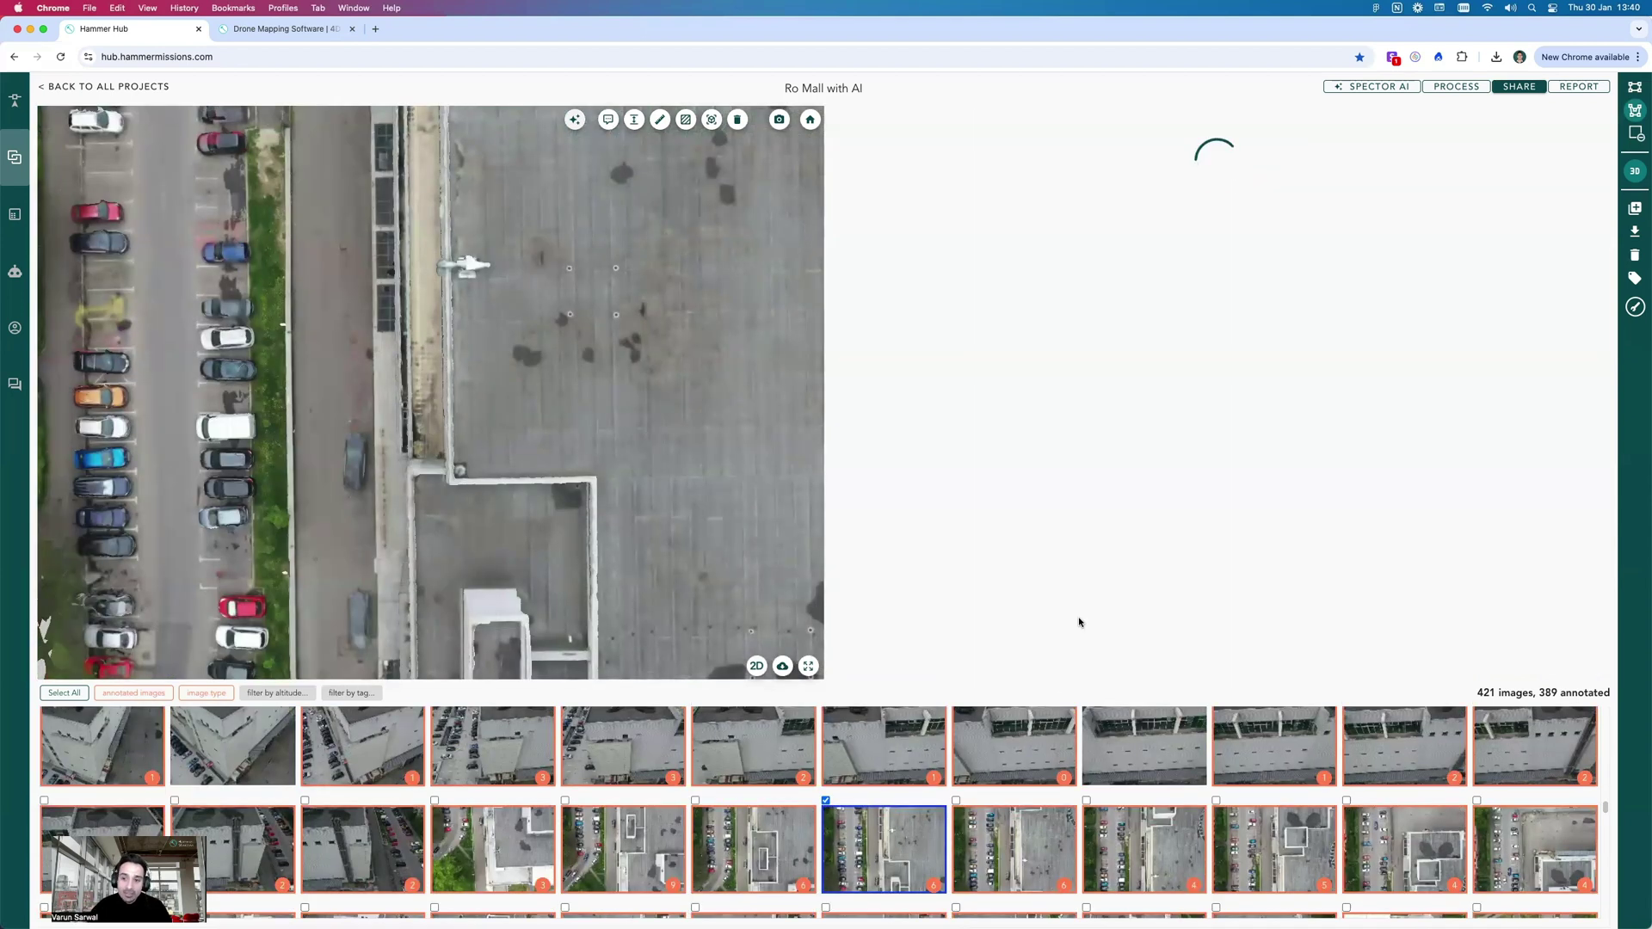
scroll(1305, 435, "up", 2)
left_click_drag(1477, 469, 1253, 446)
scroll(1299, 423, "down", 2)
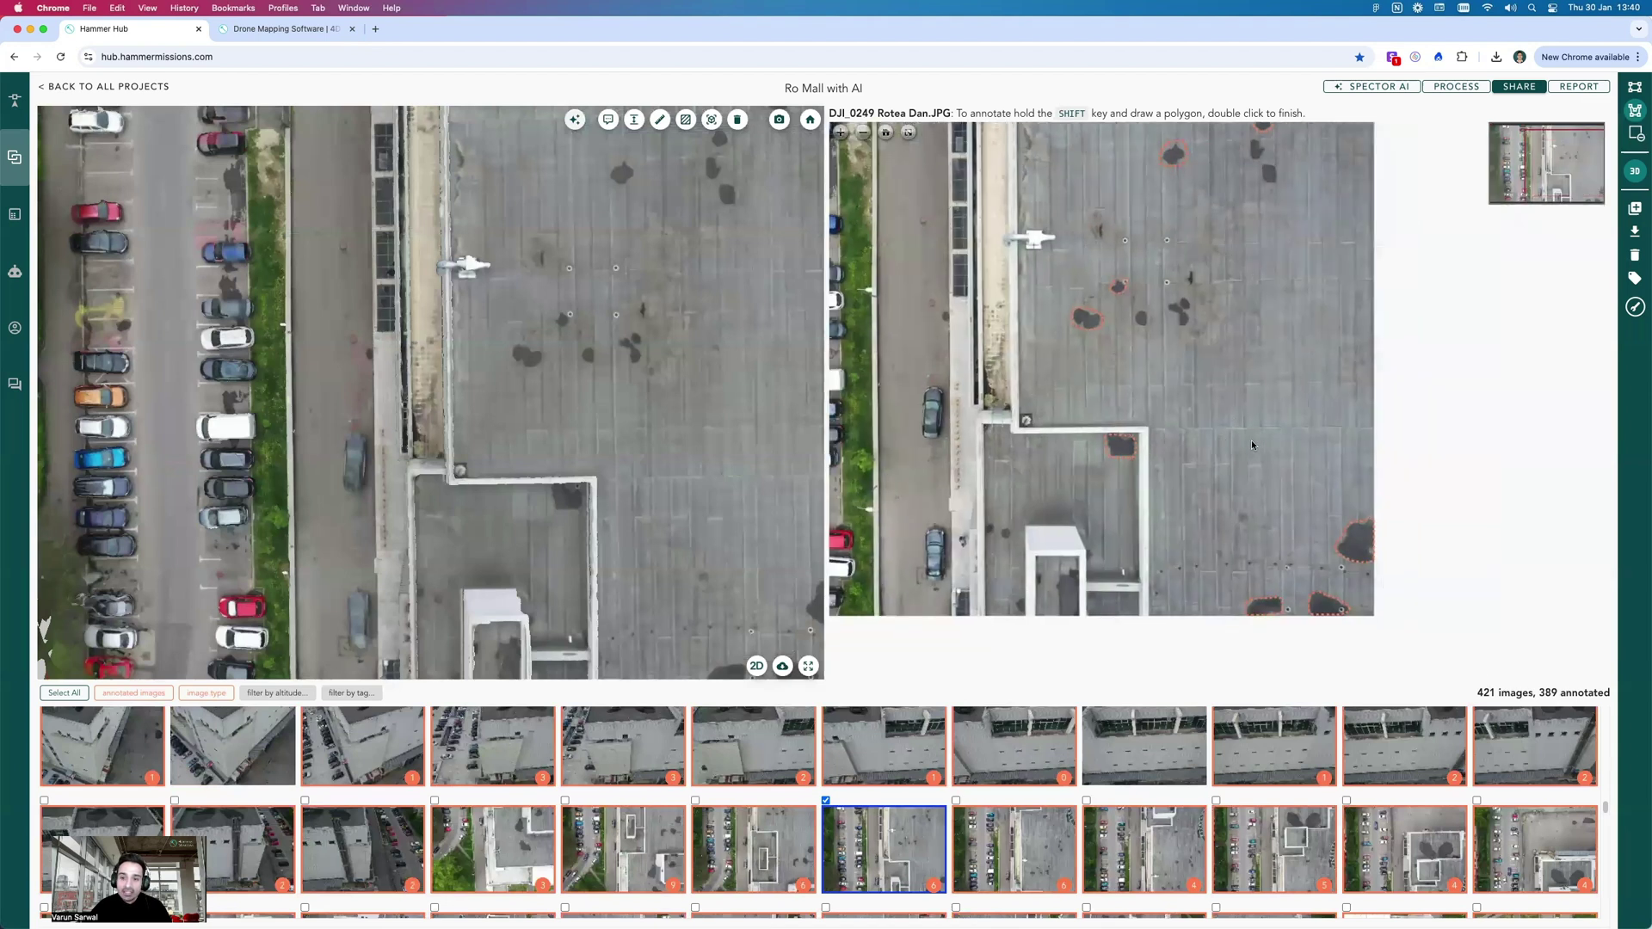
scroll(1253, 445, "up", 2)
scroll(1237, 476, "down", 1)
scroll(1221, 361, "down", 1)
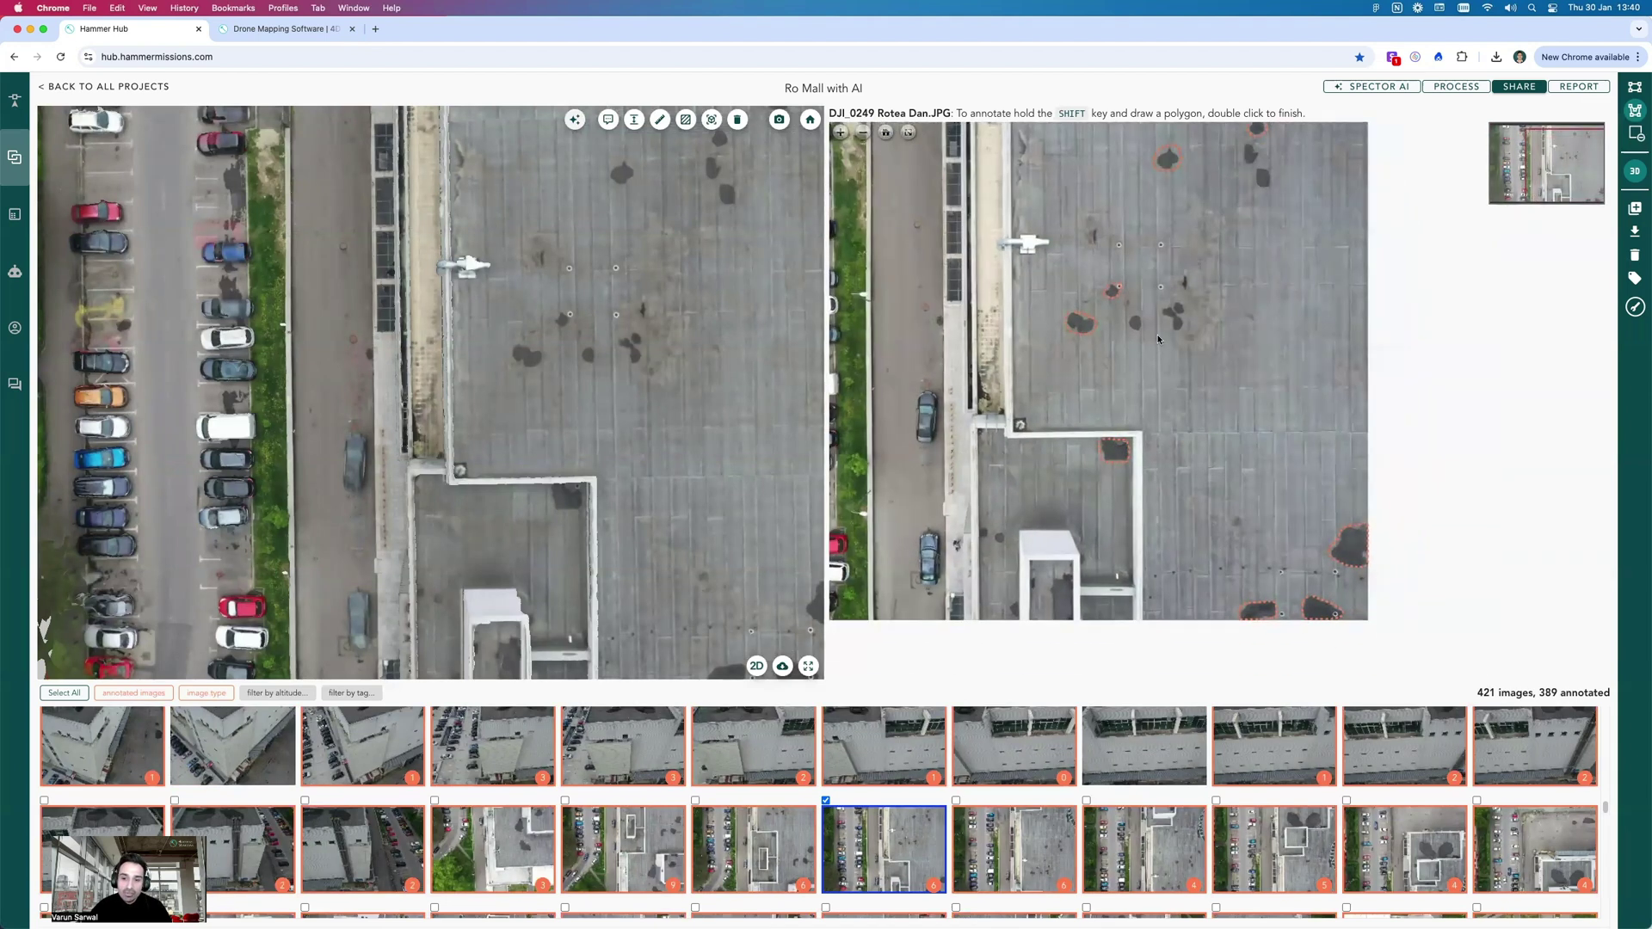
scroll(1150, 387, "up", 3)
scroll(1150, 306, "up", 1)
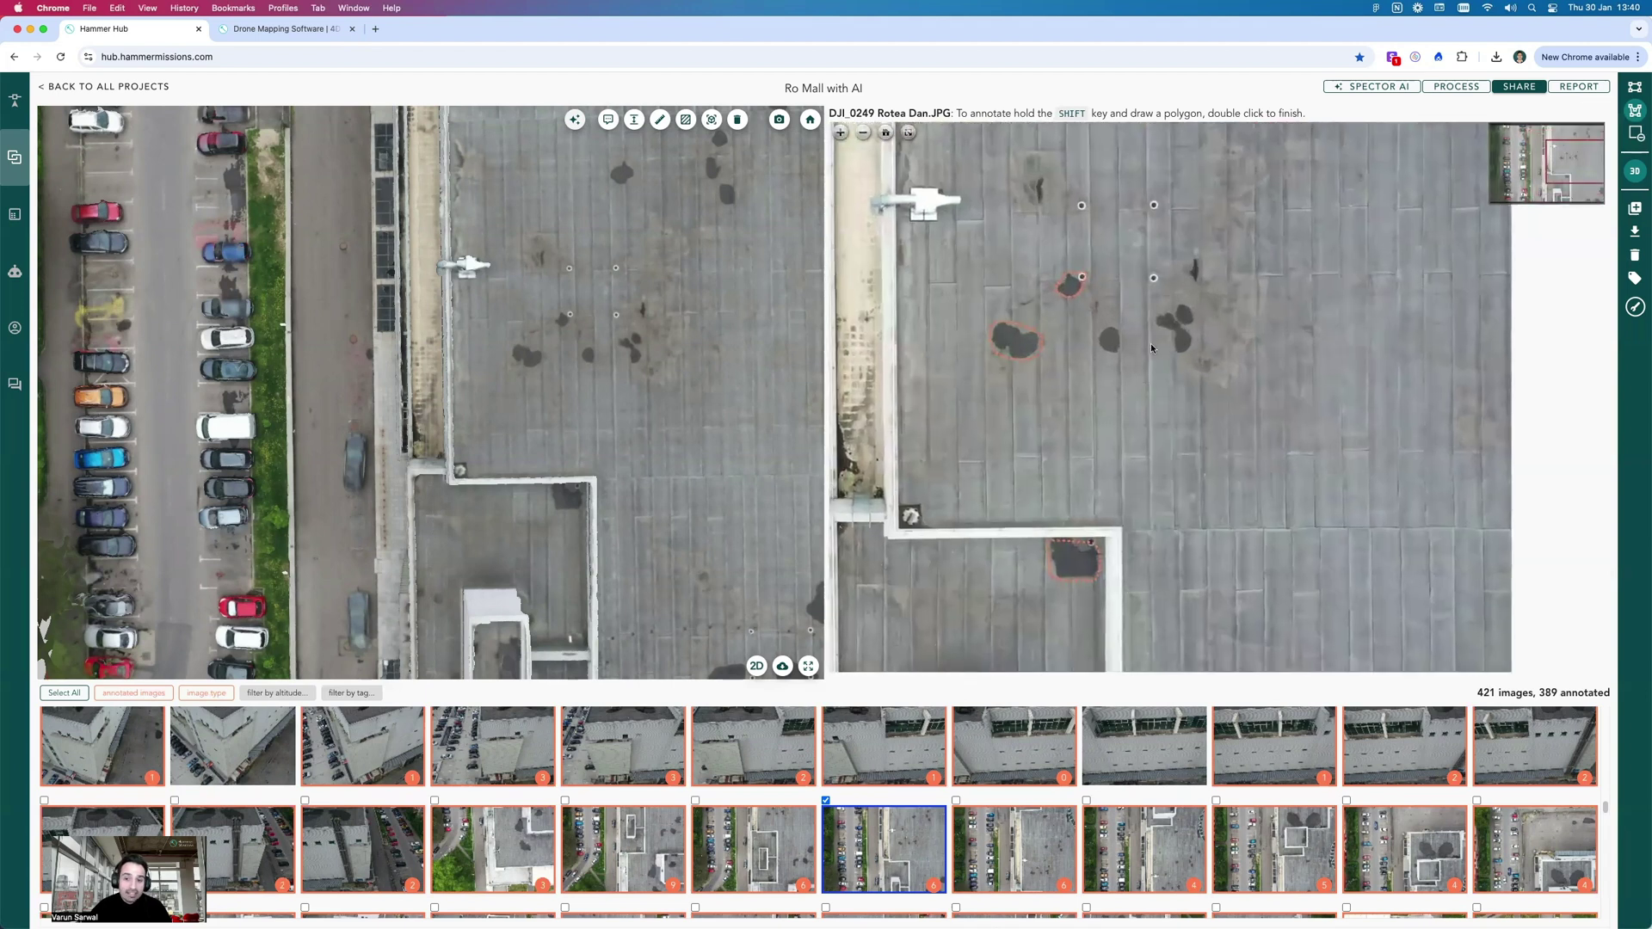
- Open photo DJI_0308 and examine the small dark patch without an outline beside the roof drains
scroll(1028, 830, "down", 5)
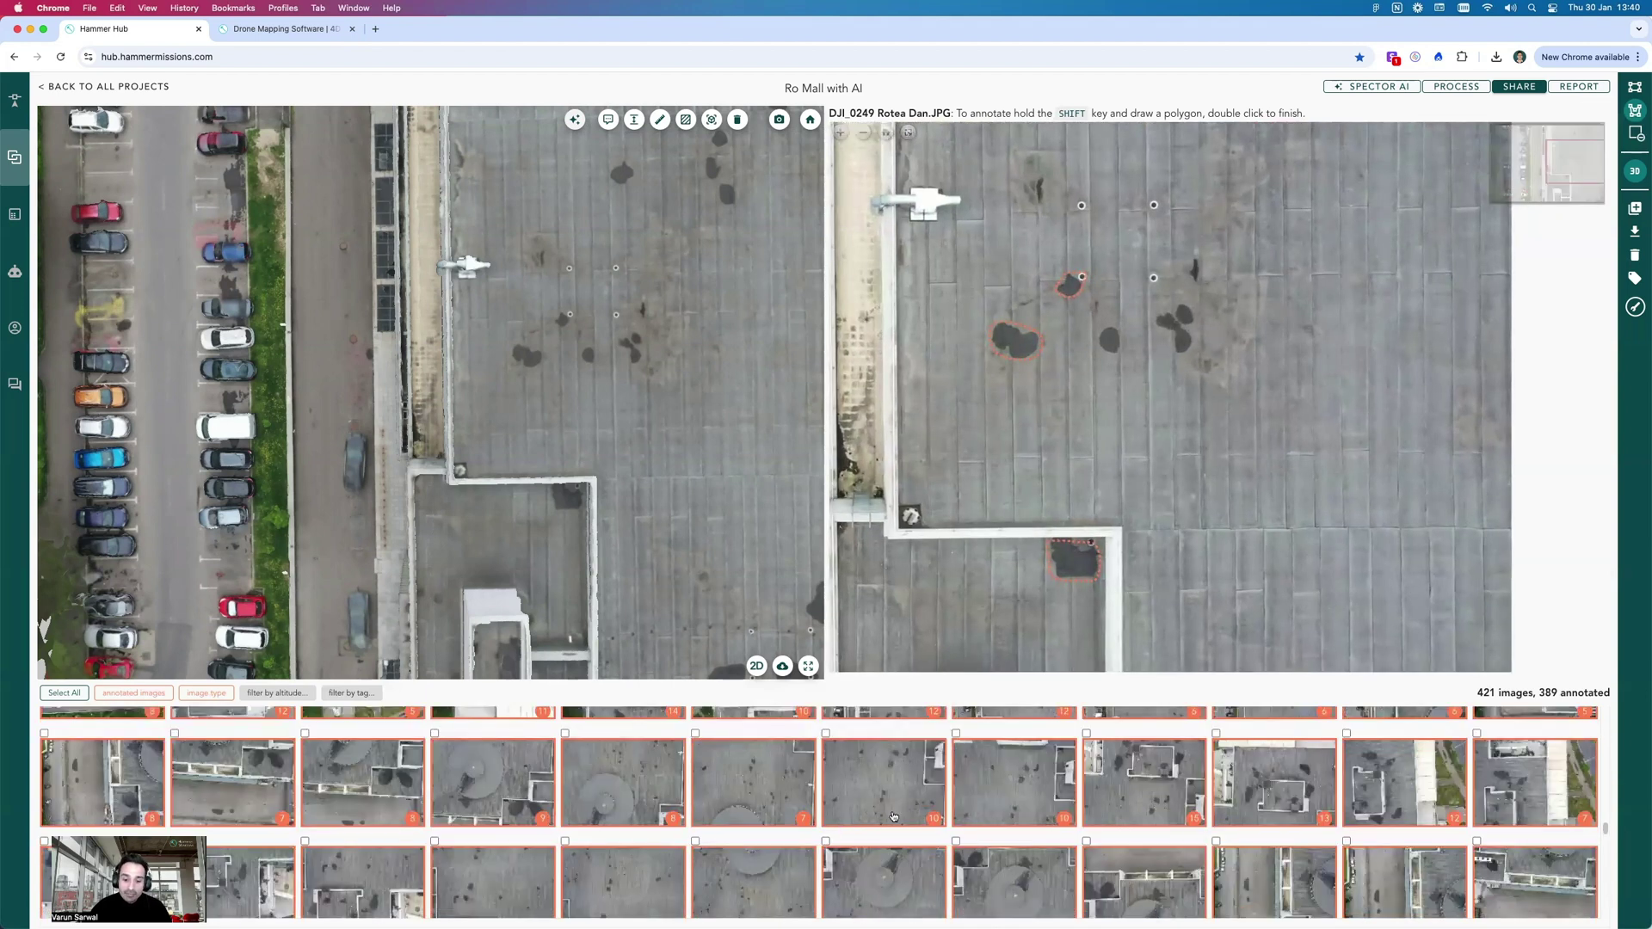
scroll(743, 798, "down", 3)
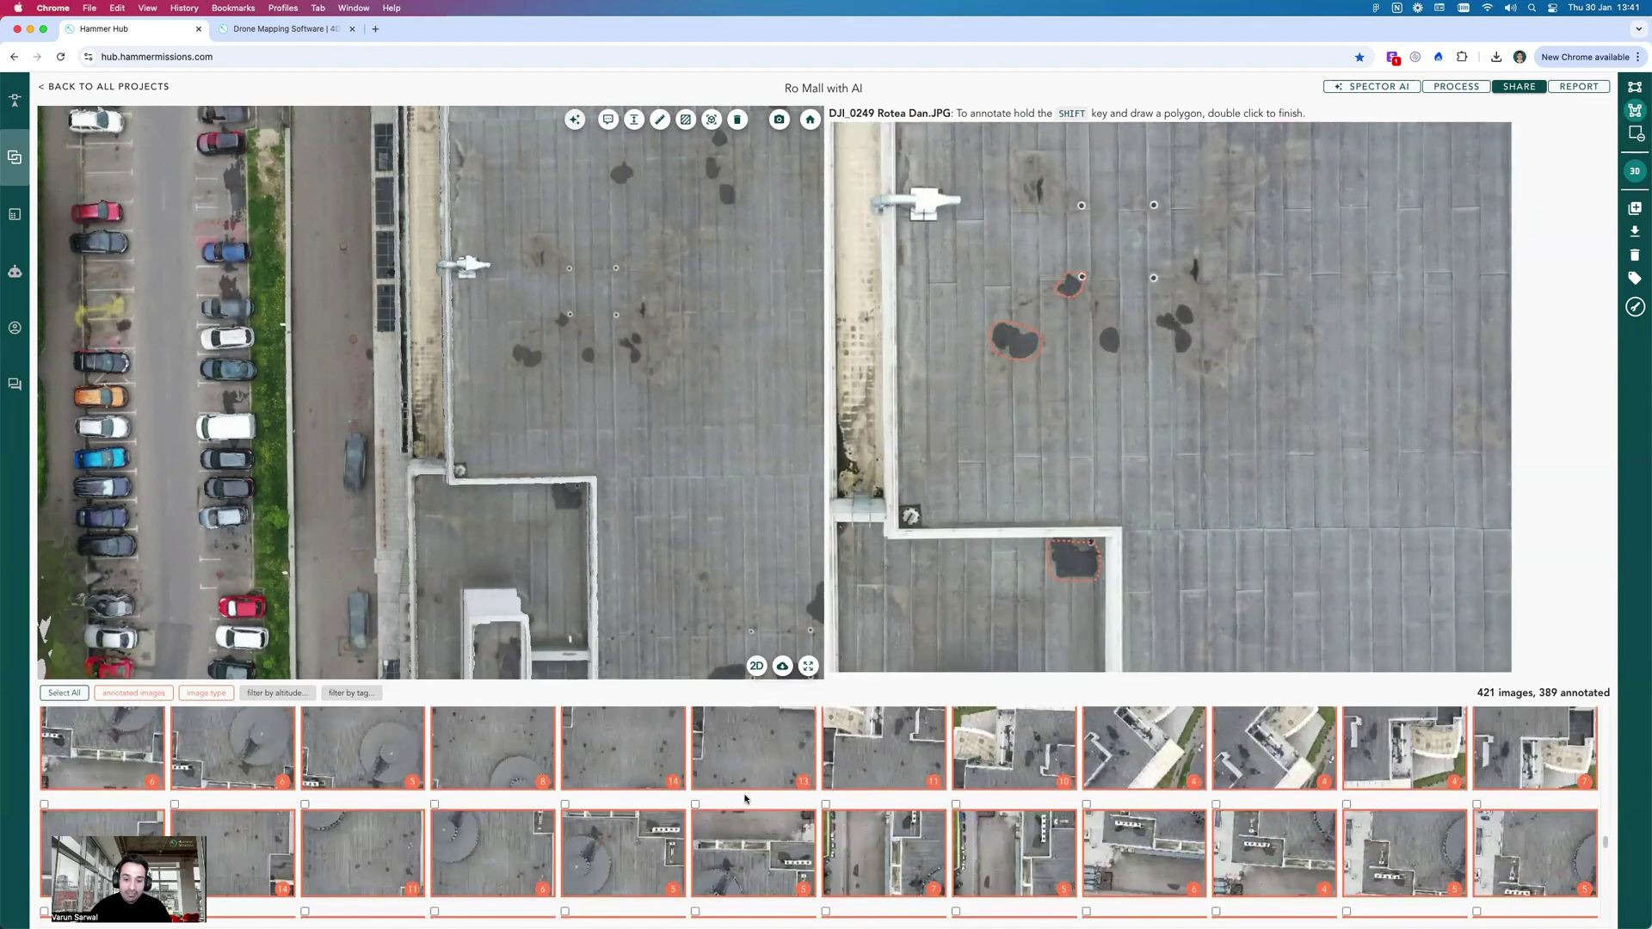
left_click(756, 760)
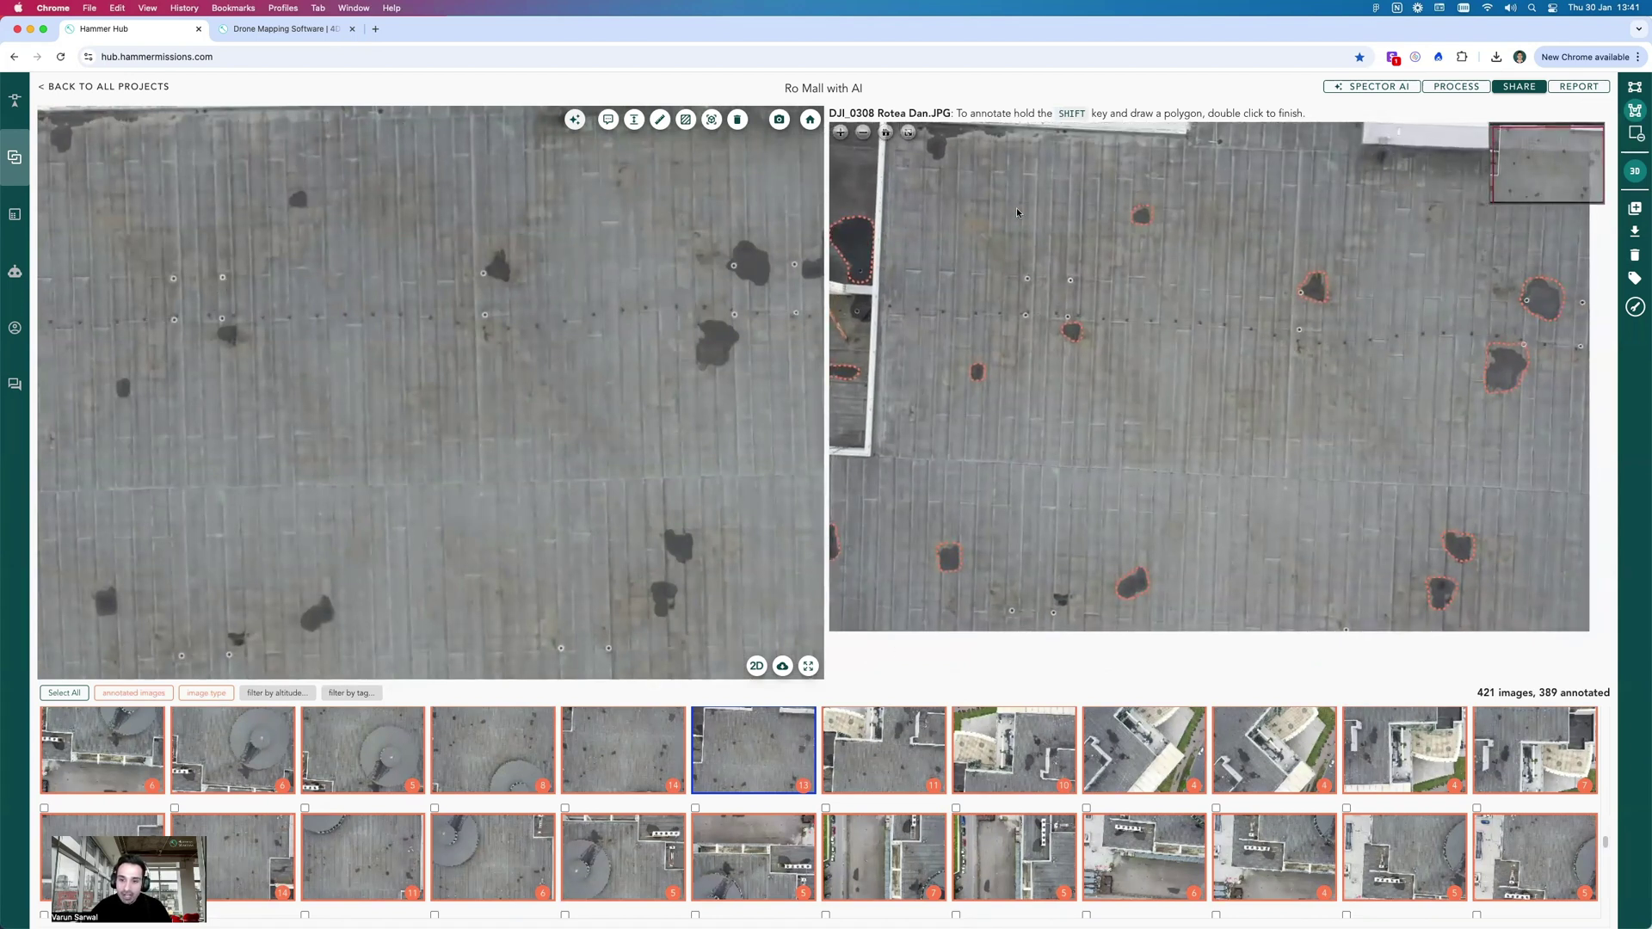
scroll(1054, 592, "up", 5)
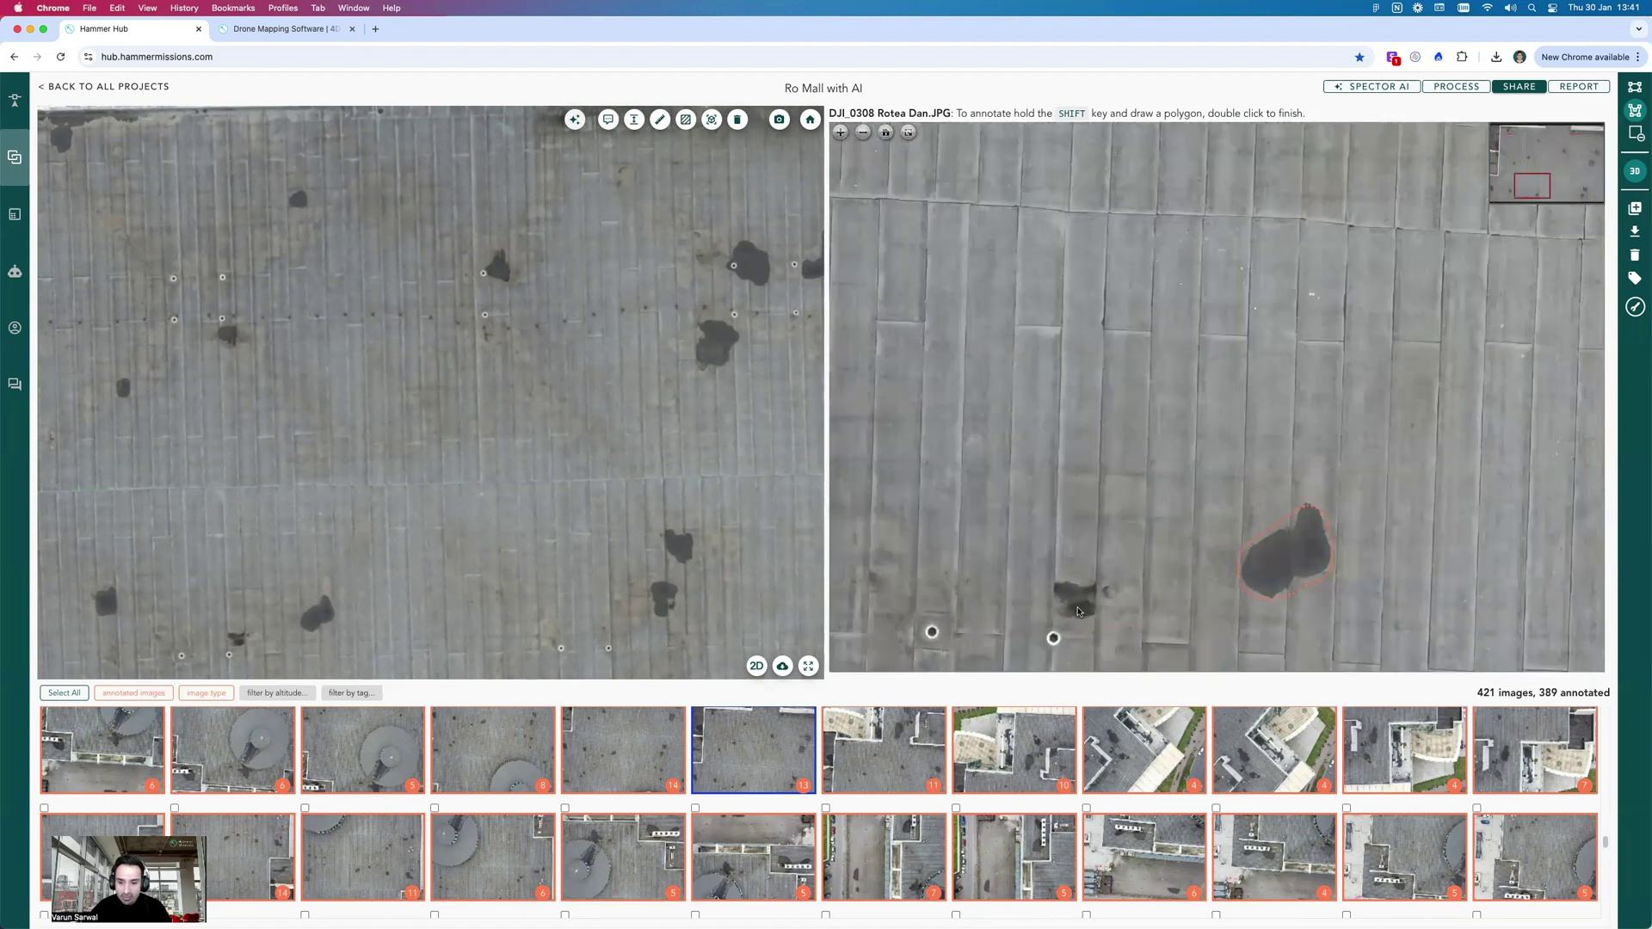
left_click_drag(1078, 611, 1056, 460)
scroll(1057, 460, "down", 2)
scroll(1057, 459, "down", 3)
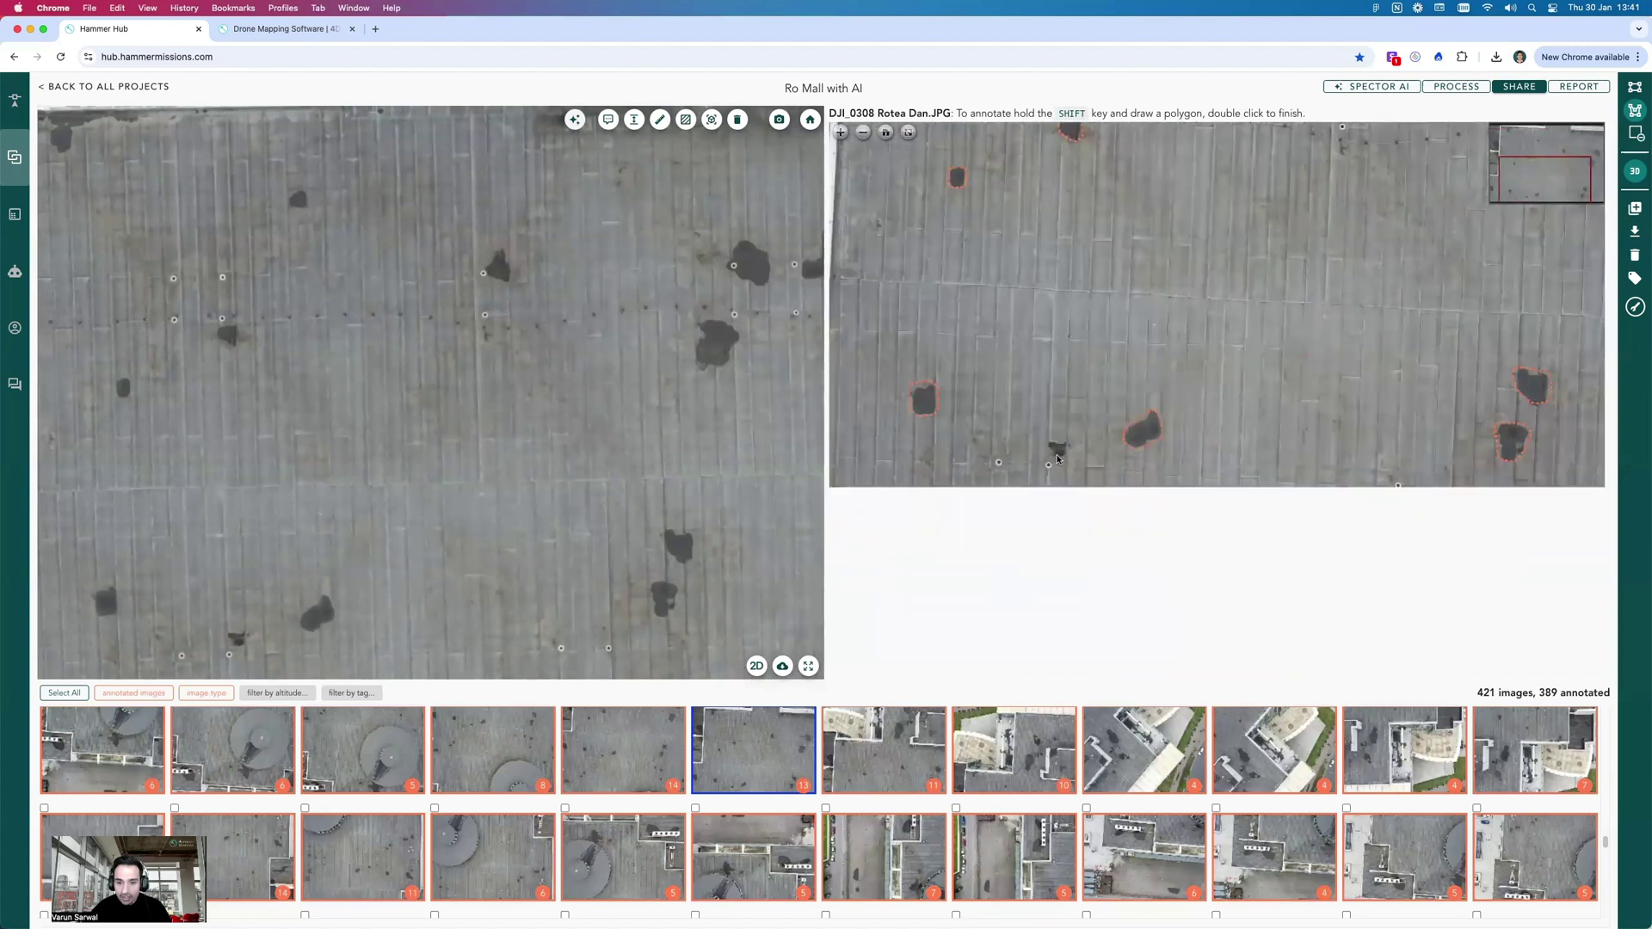
- Open photos DJI_0416 and DJI_0443 and examine the outlined ponds on the roof
scroll(878, 817, "down", 5)
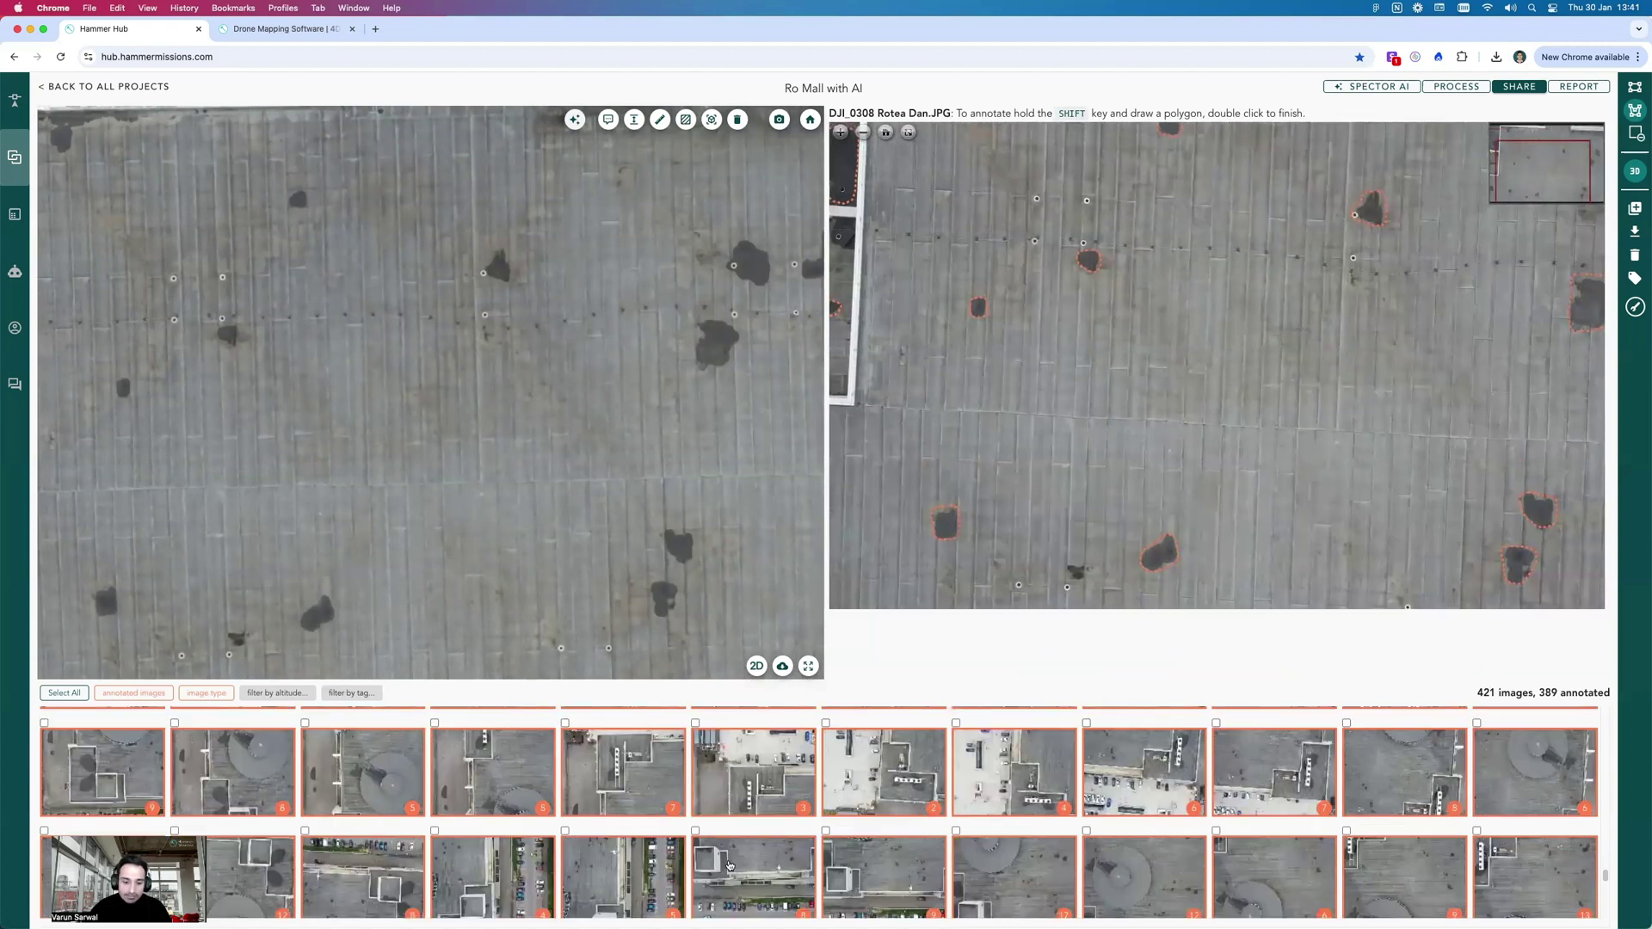
left_click(764, 818)
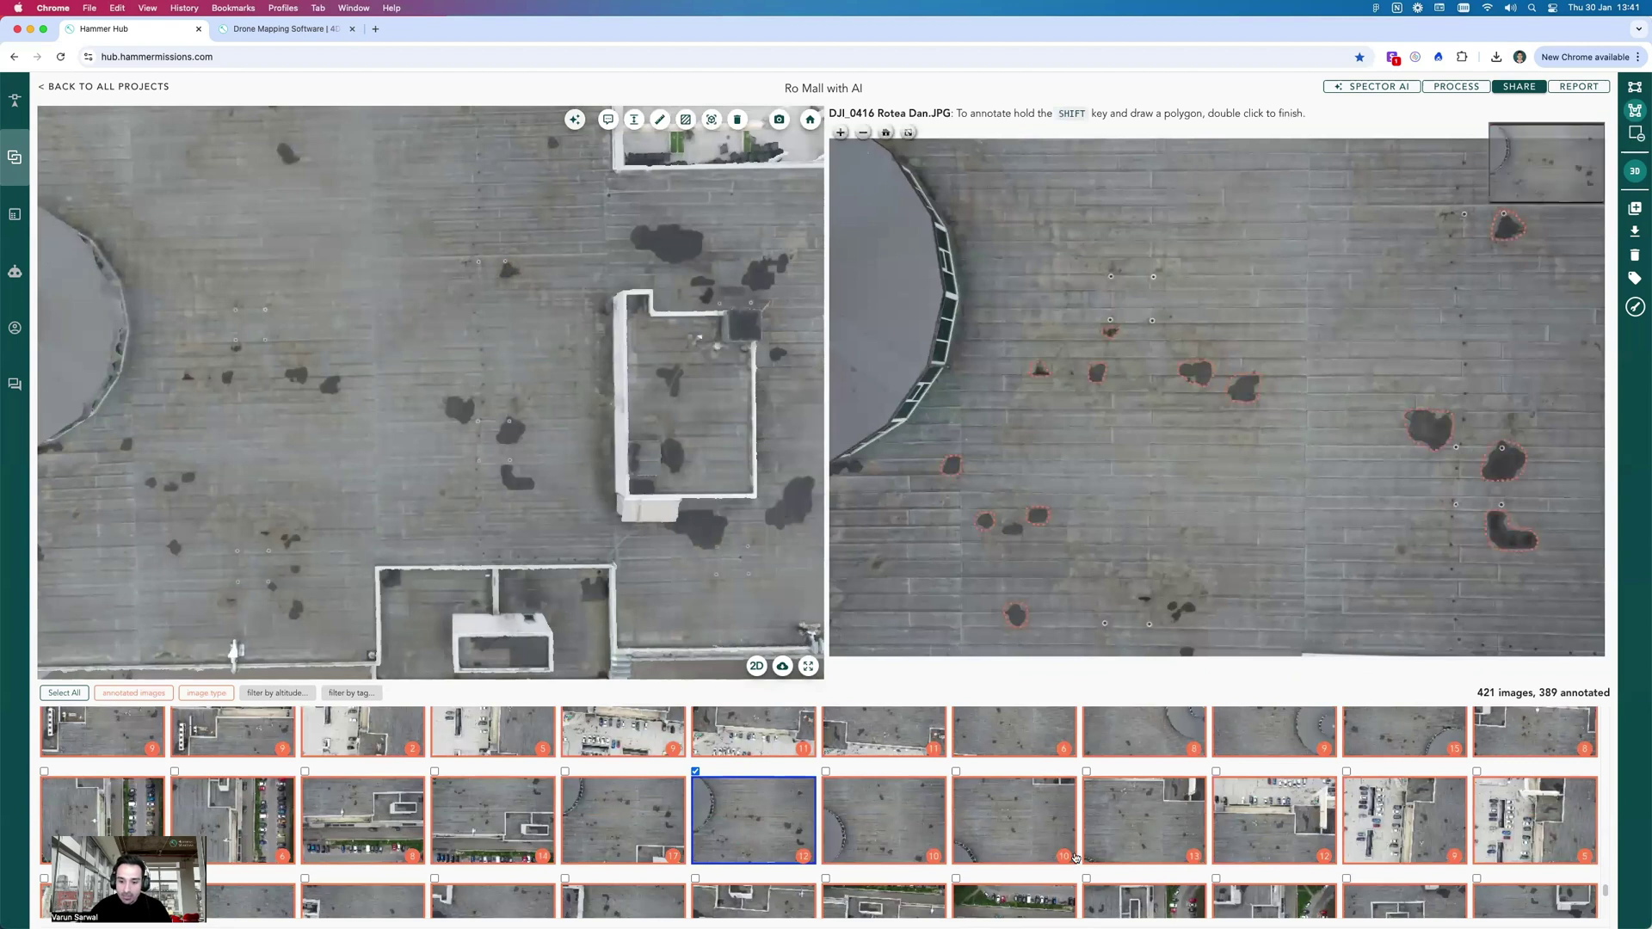
scroll(1161, 781, "down", 3)
left_click(1161, 781)
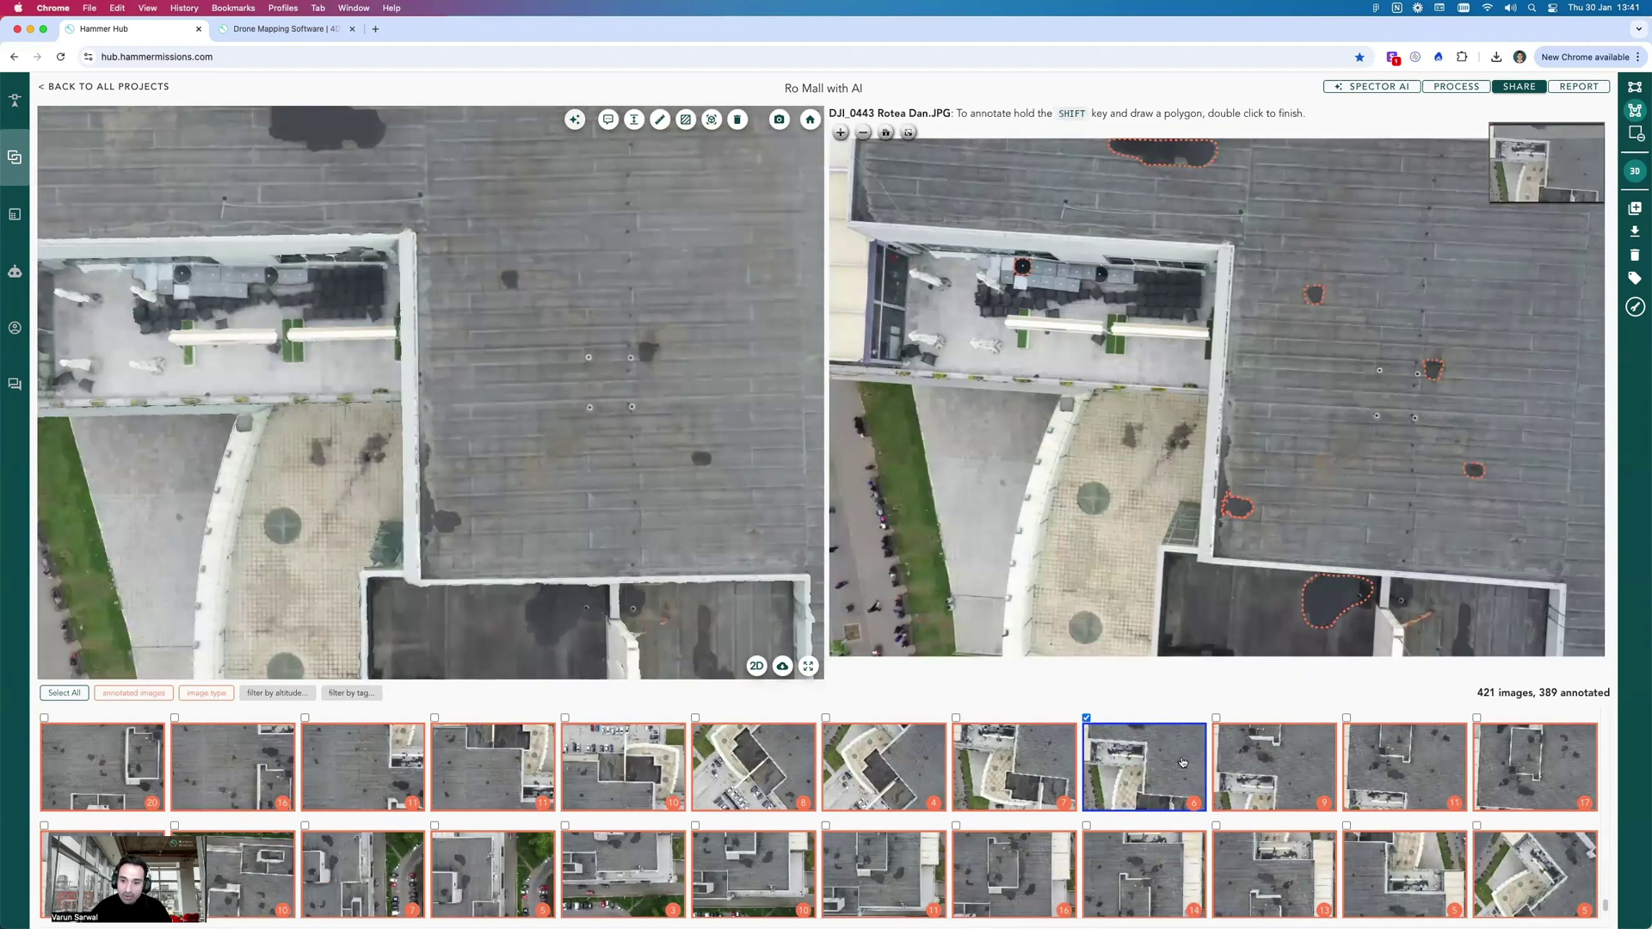
- Check the AI confidence of the large pond beside the white-walled block in photo DJI_0449, and look over the whole roof in the model
scroll(800, 825, "down", 2)
left_click(338, 768)
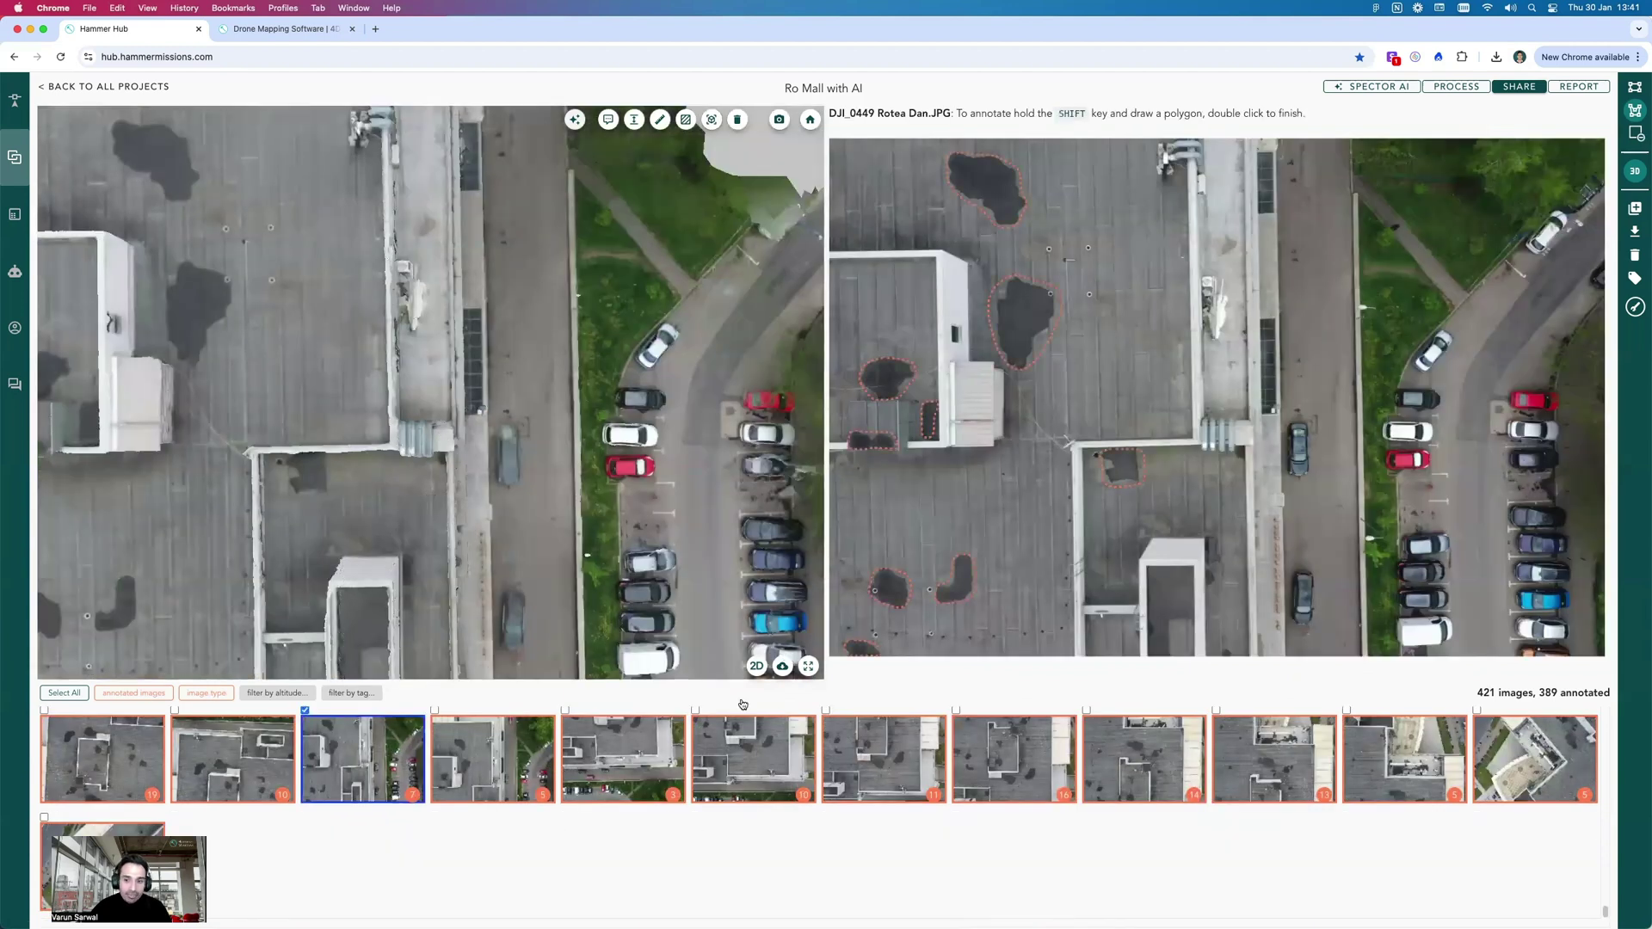
left_click_drag(1029, 459, 1078, 447)
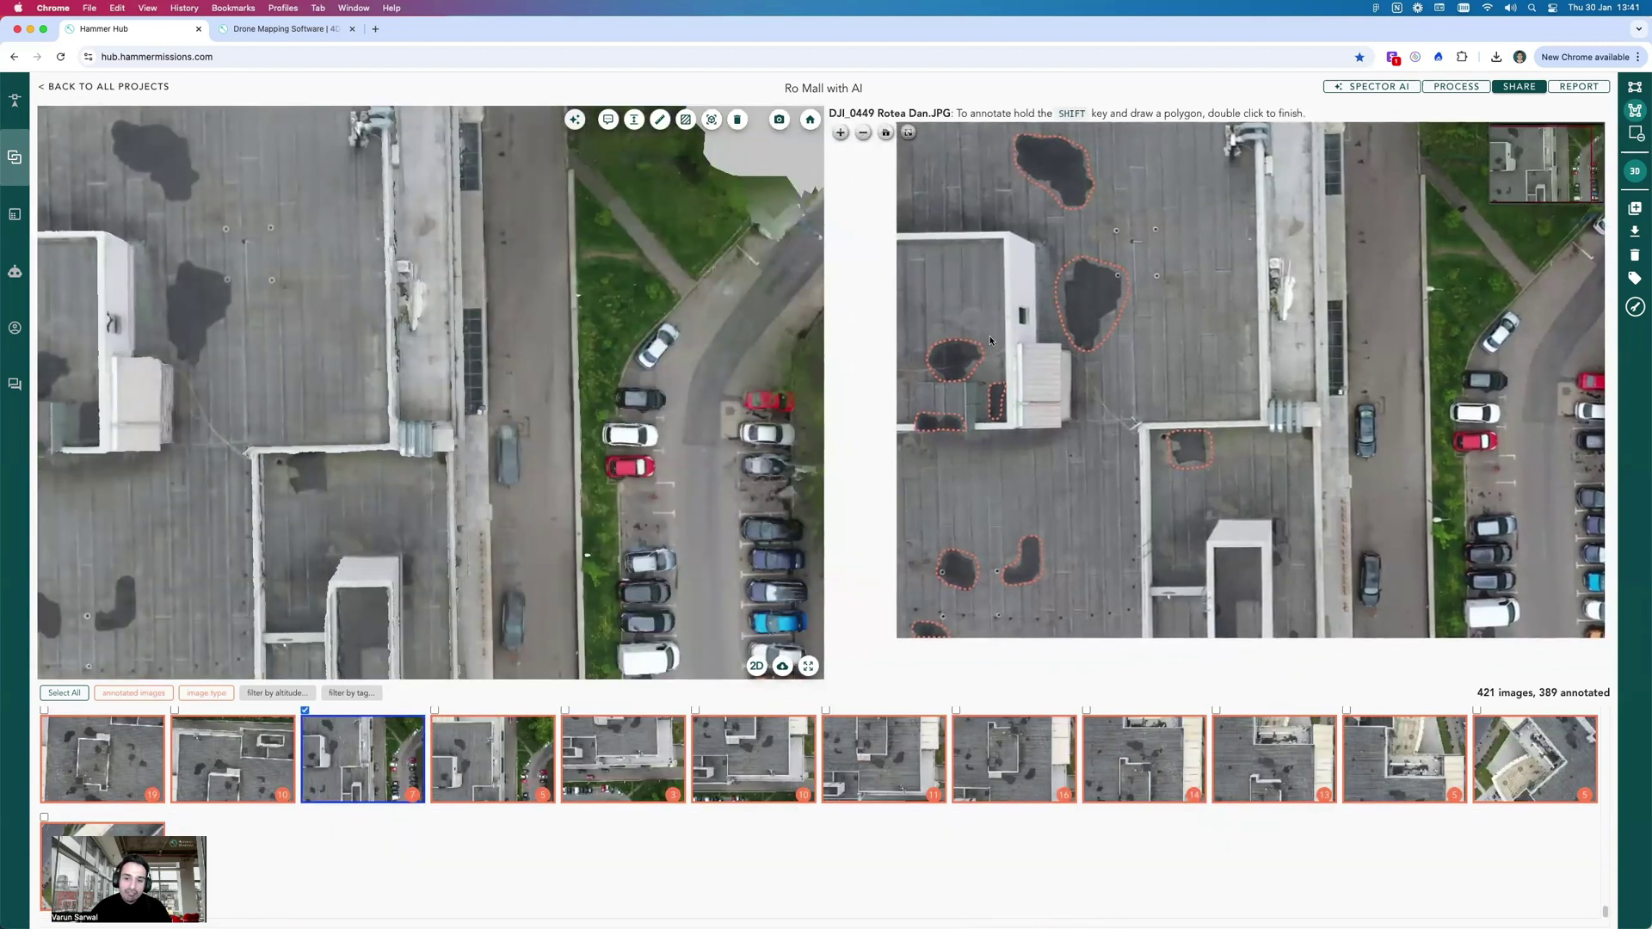
left_click(1089, 310)
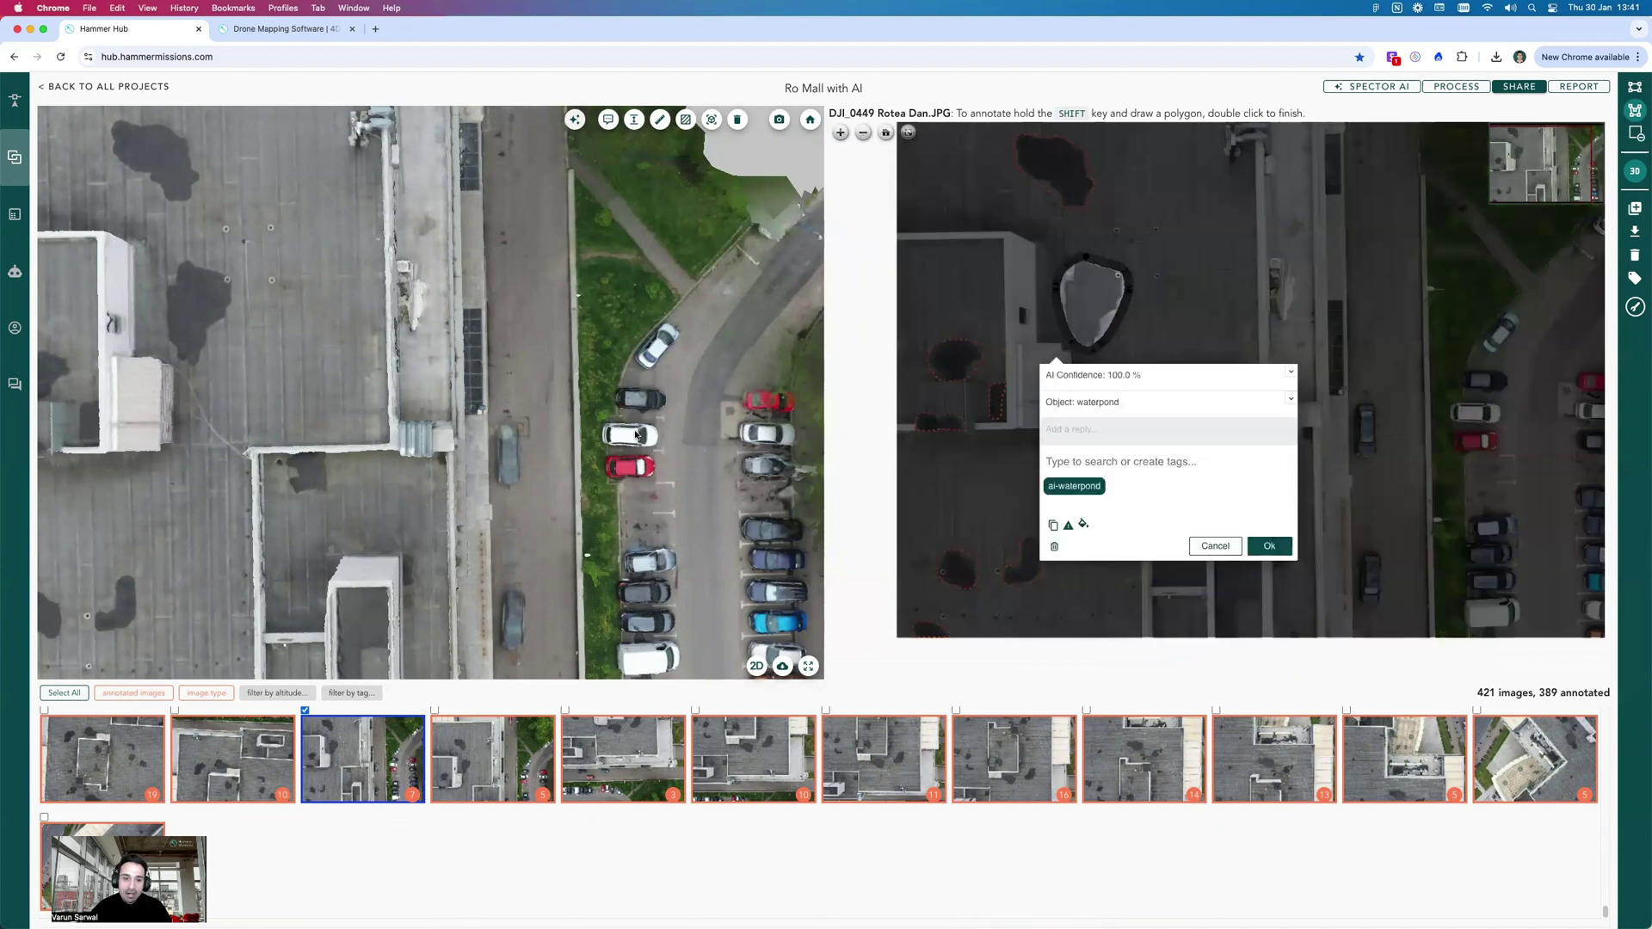
left_click(1000, 516)
left_click_drag(601, 478, 510, 257)
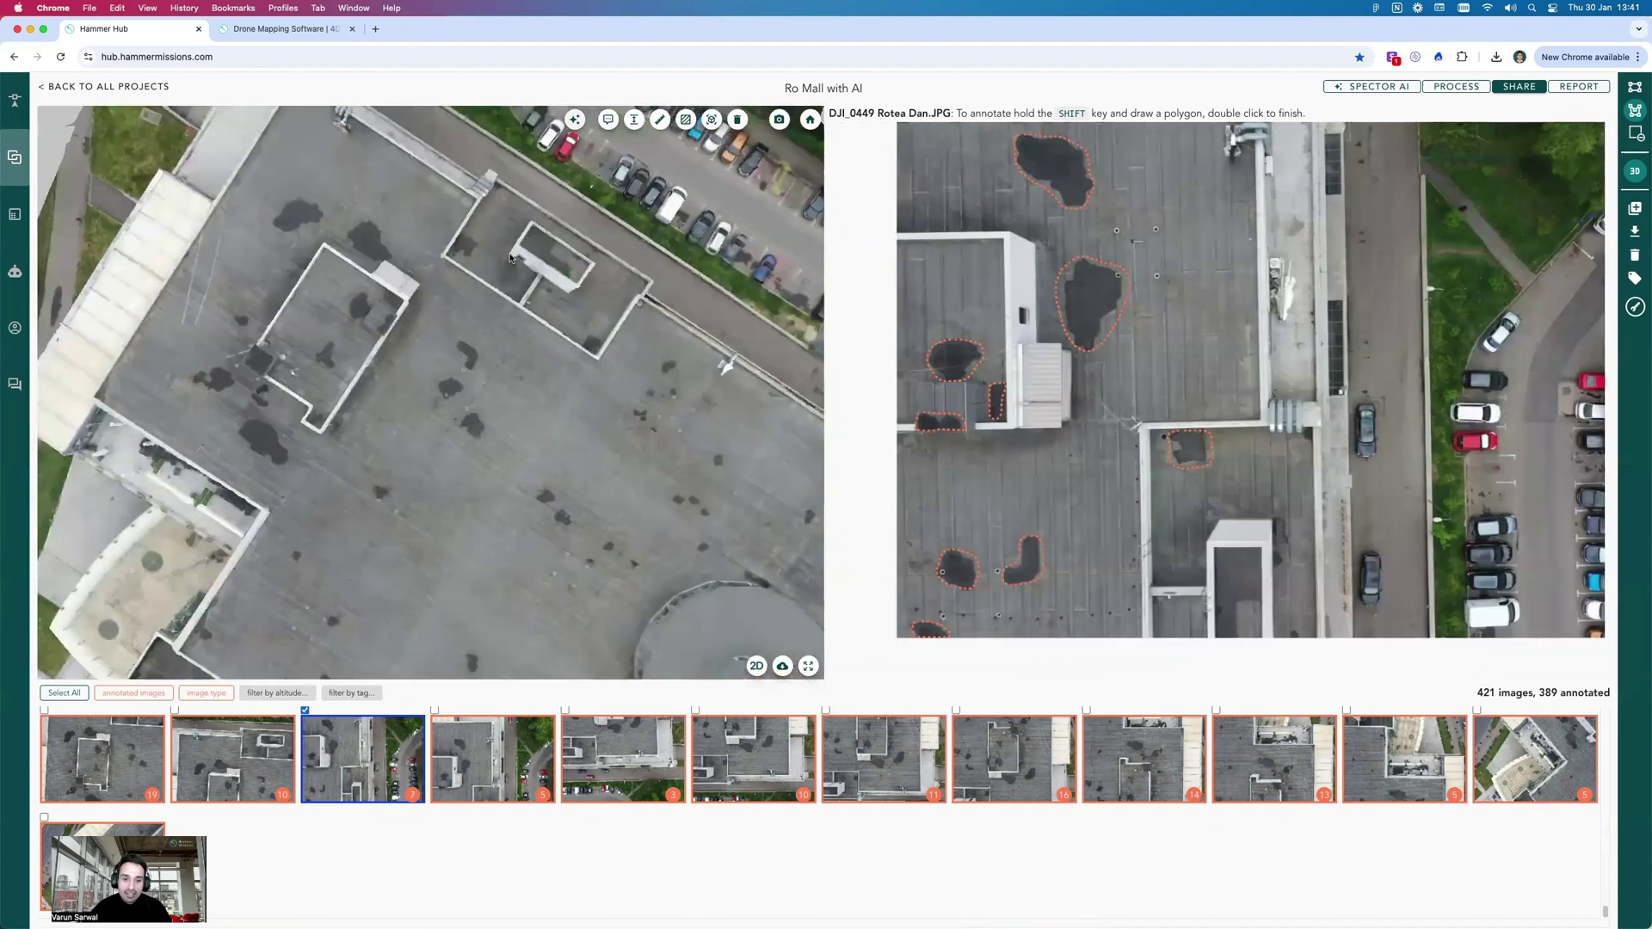
left_click_drag(649, 519, 498, 235)
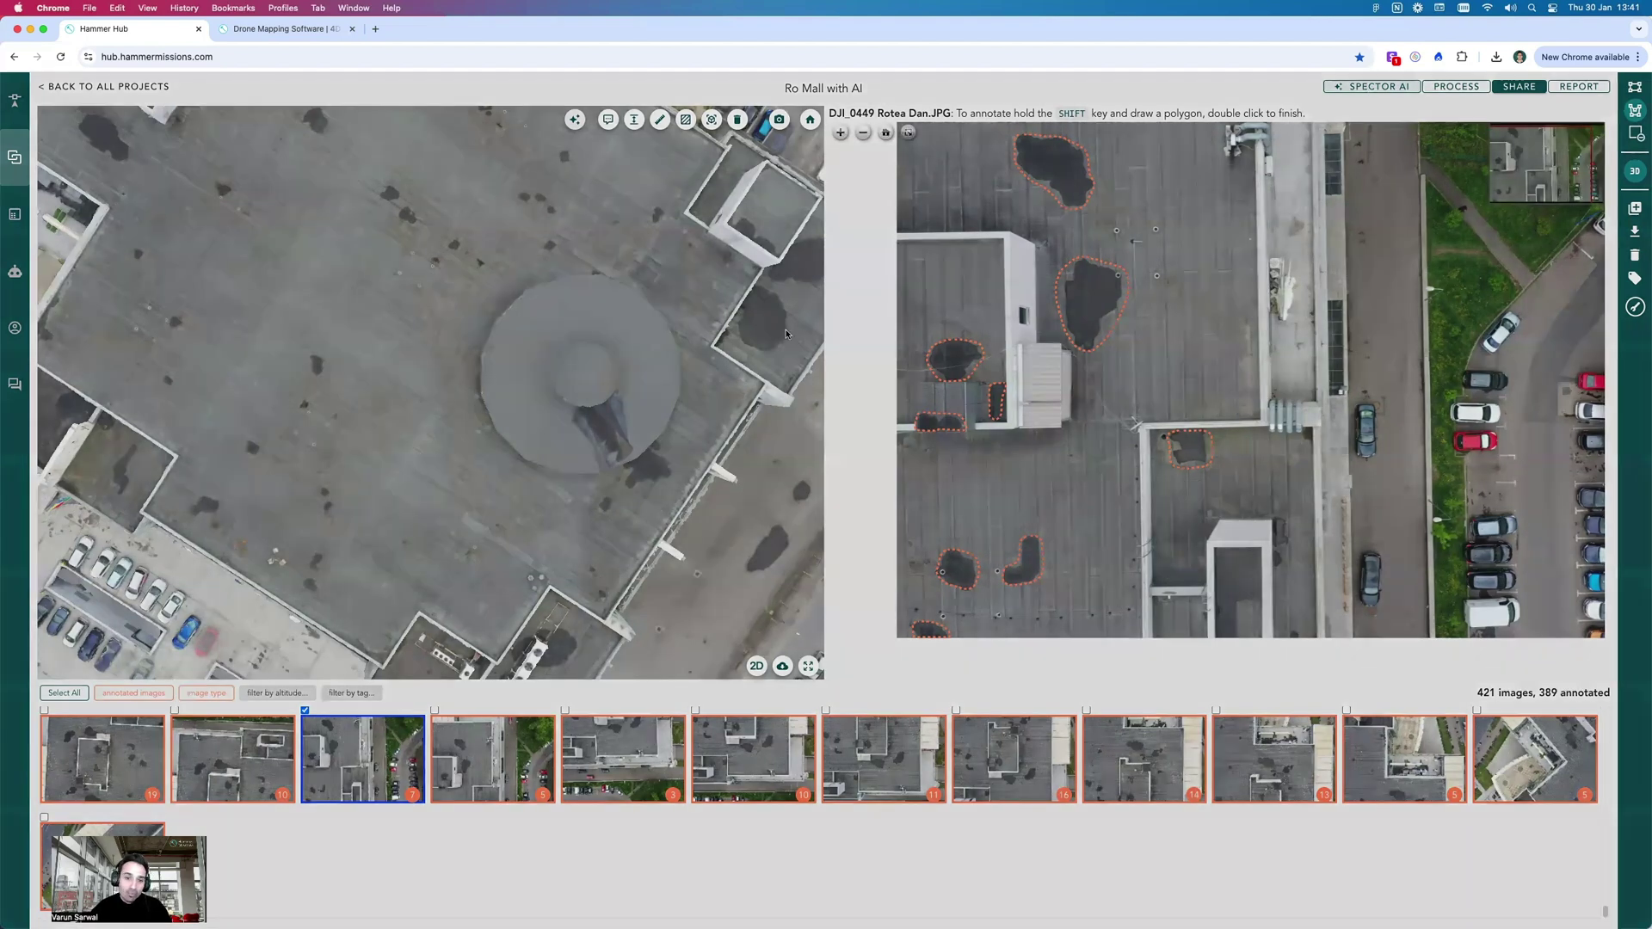
- Show your own models in Spector AI and go to the second page, which holds the Ponding Water model
left_click(516, 344)
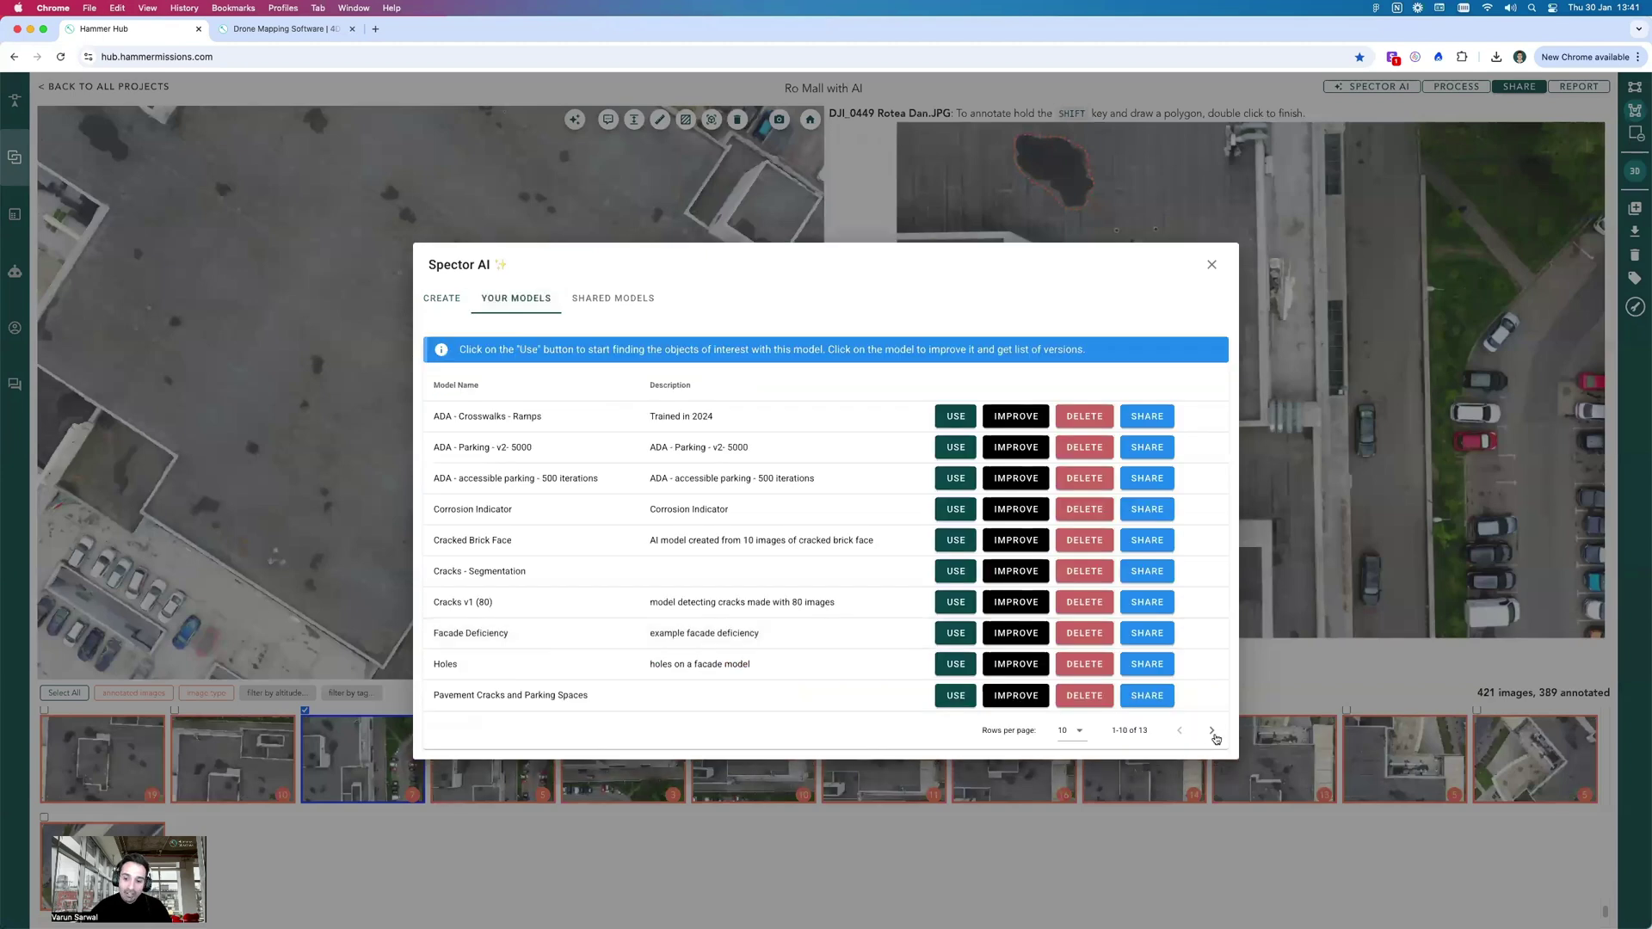
left_click(1211, 730)
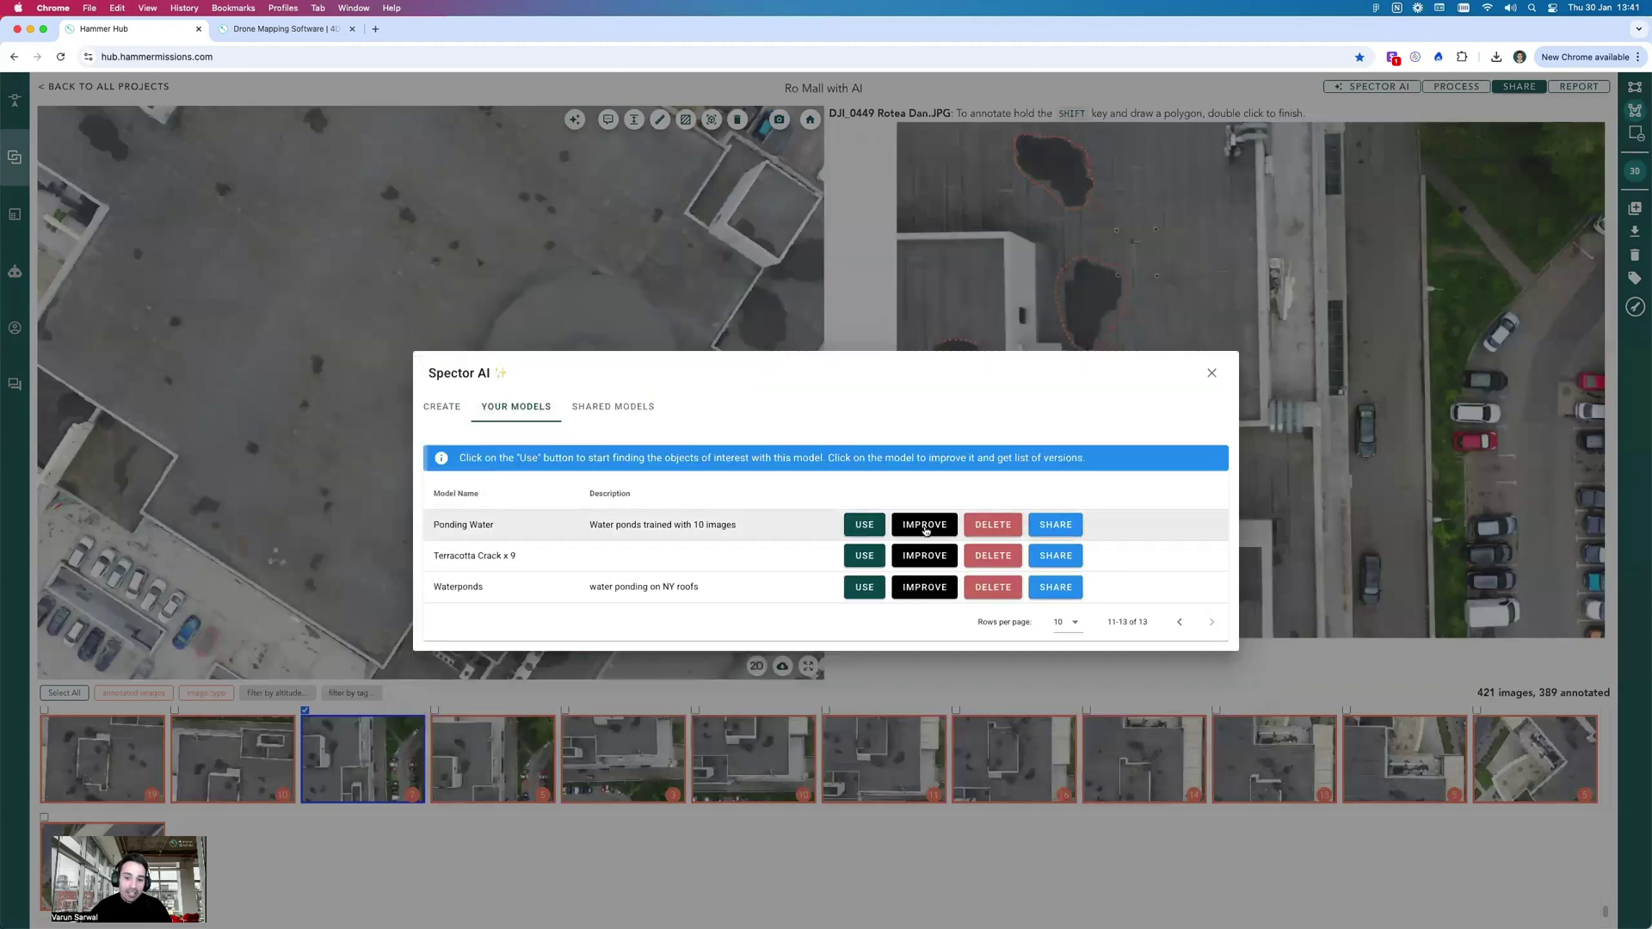